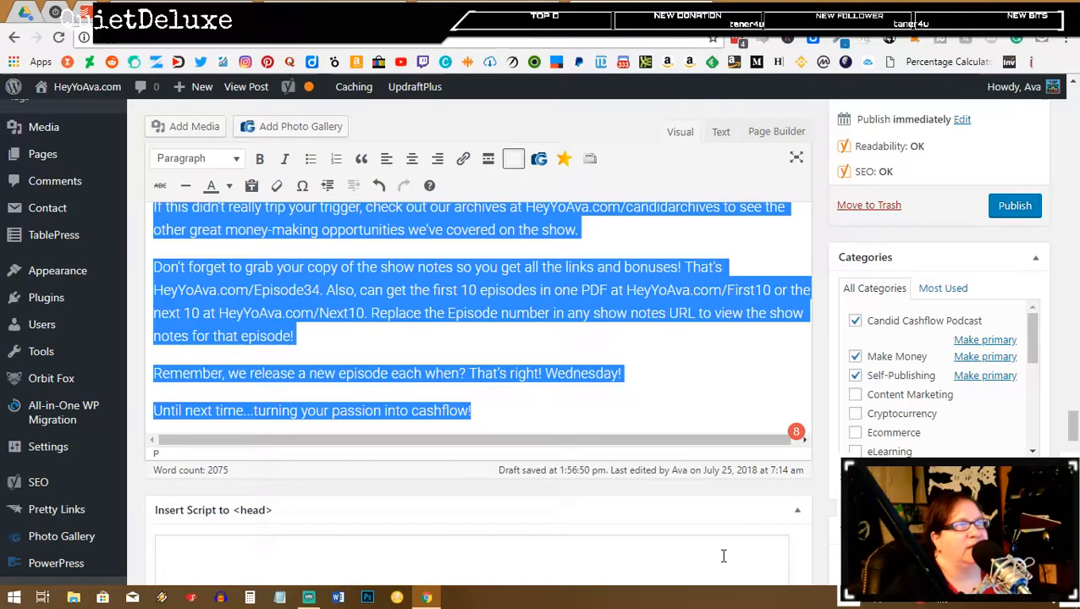
Step: Leave the Episode 34 show notes draft and open a blank browser tab
scroll(722, 556, "up", 2)
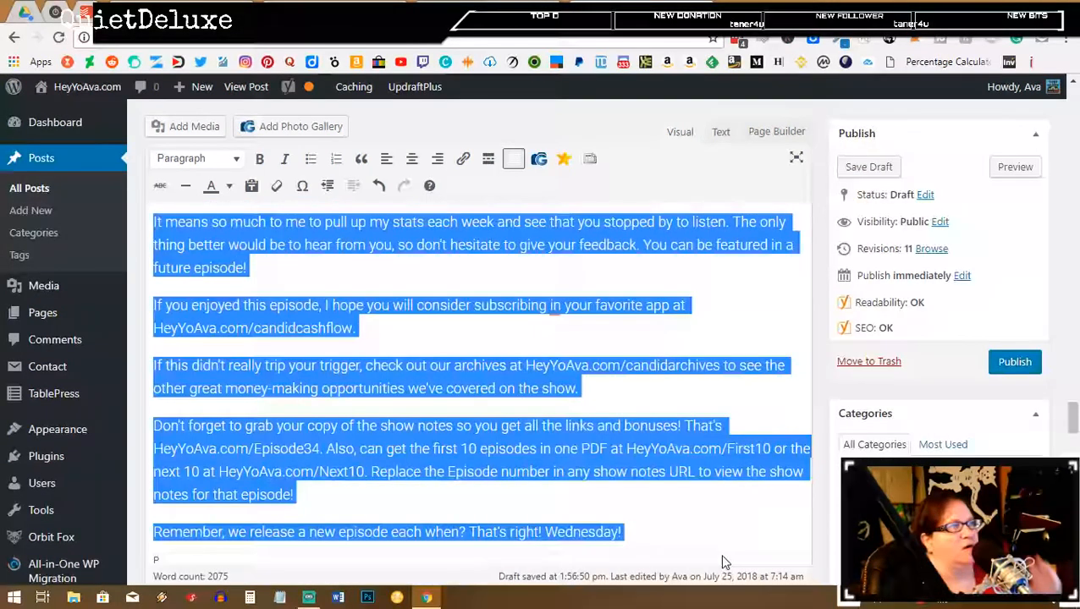
scroll(723, 560, "up", 3)
left_click(735, 10)
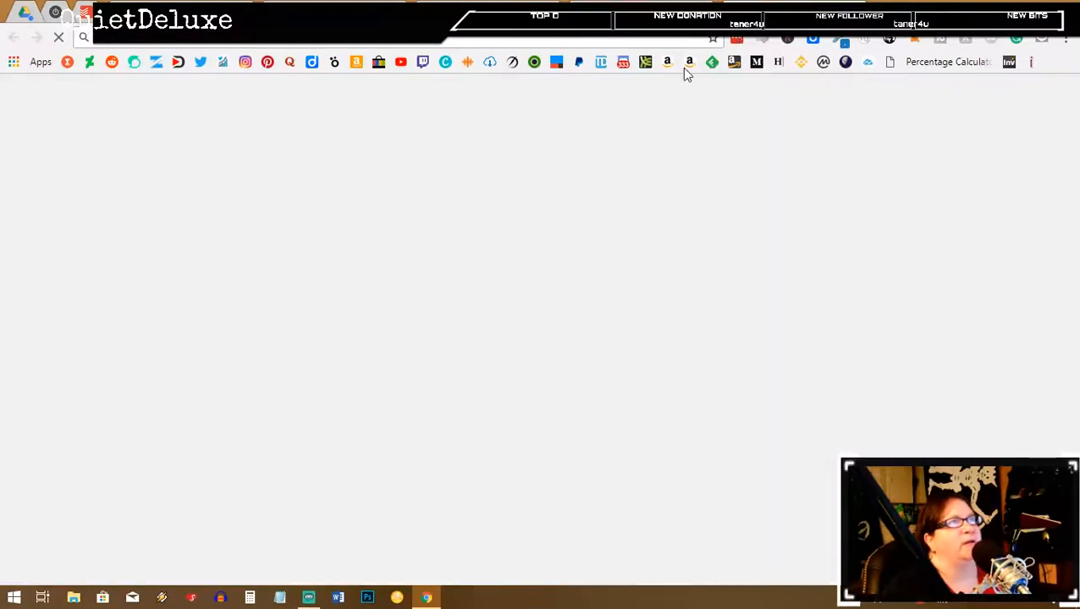
Step: Log in to Libsyn and start a new episode from the Content list
left_click(646, 63)
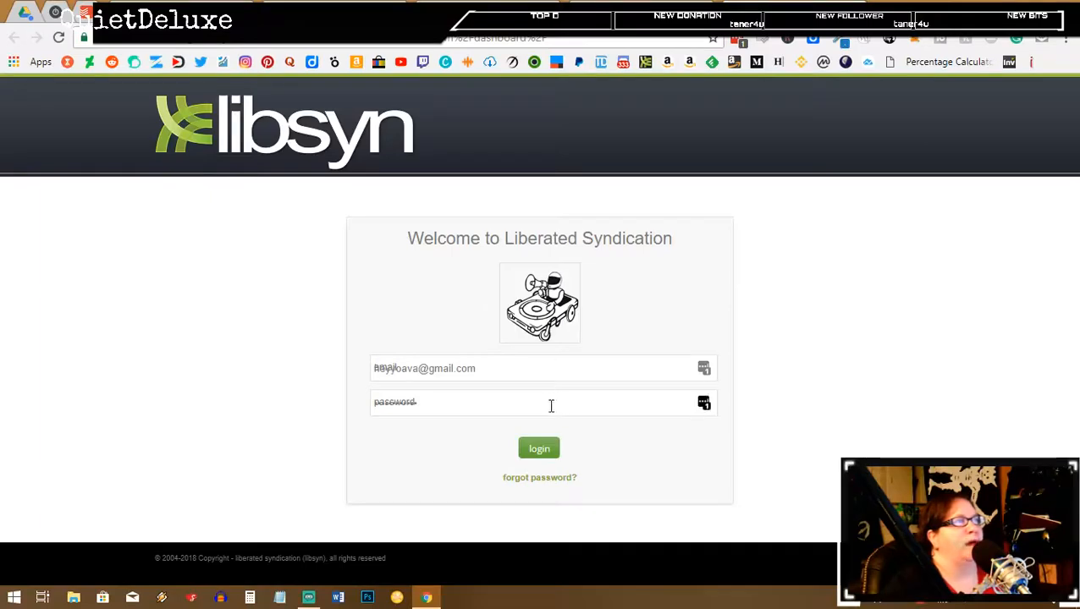
left_click(550, 450)
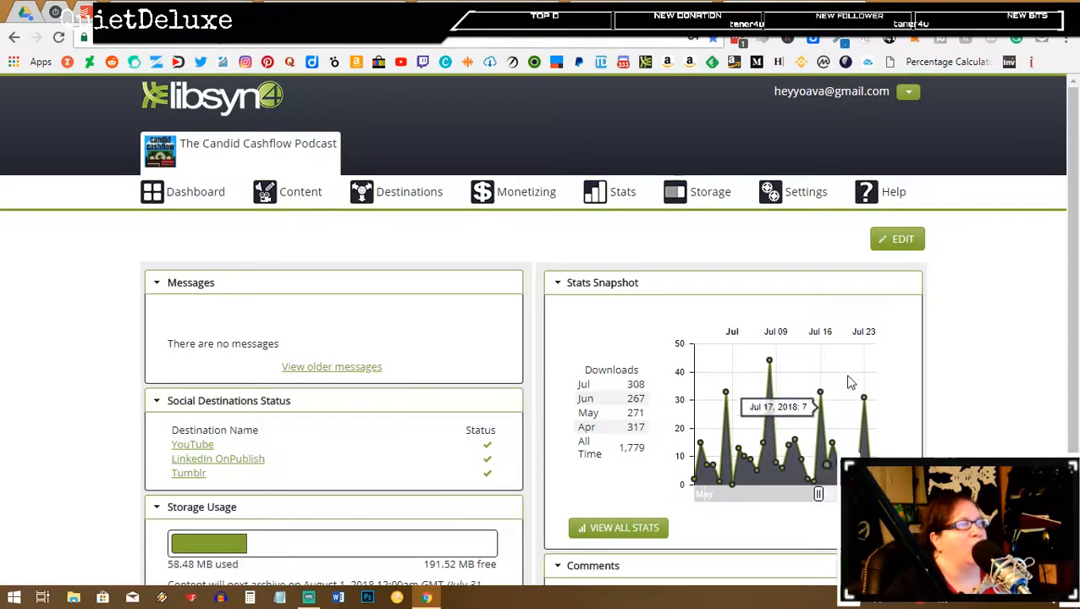
scroll(902, 411, "down", 3)
scroll(902, 411, "up", 3)
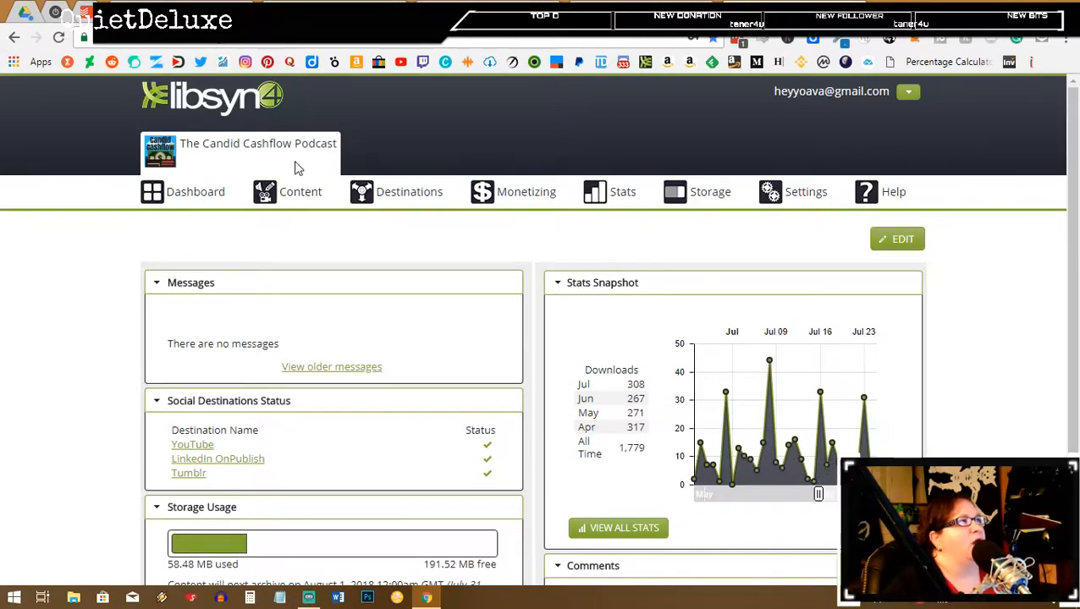
left_click(296, 198)
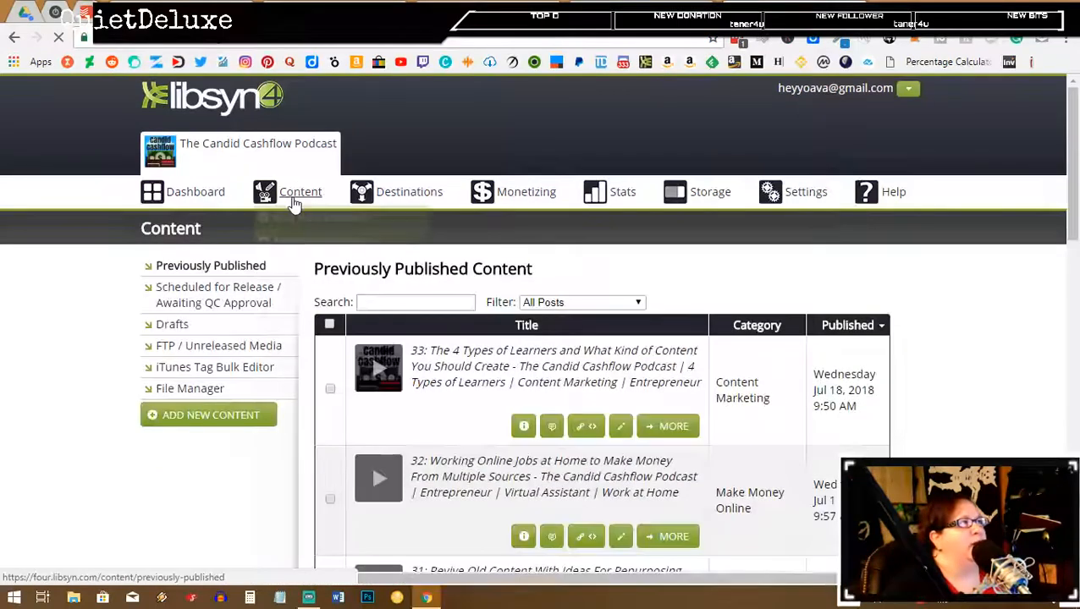
left_click(292, 217)
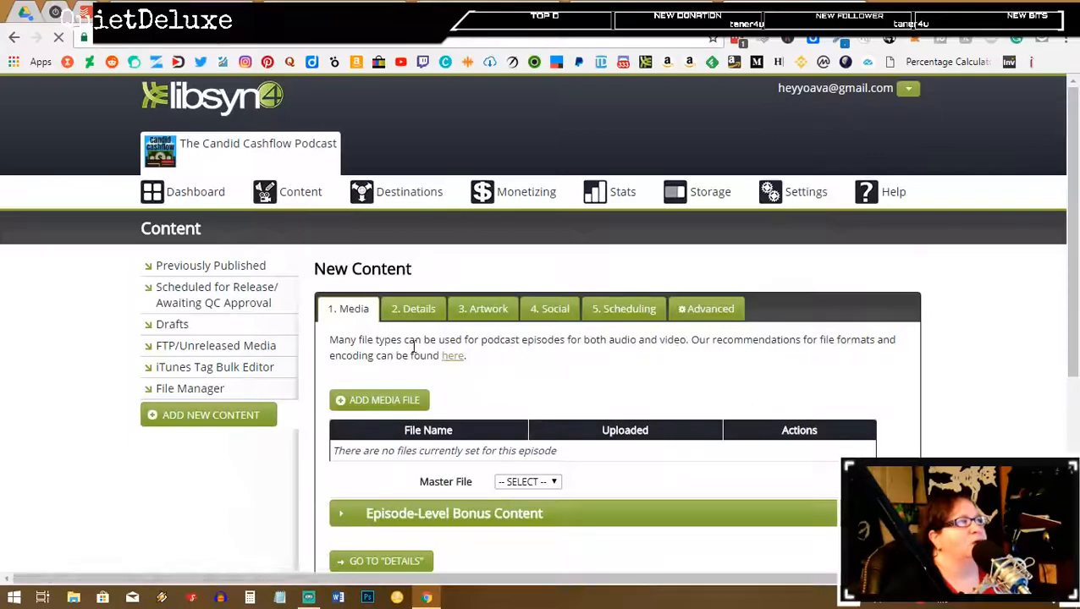
Step: Upload CCPEp34.mp3 from the Episode 34 folder as the episode's media, then return to WordPress
left_click(389, 402)
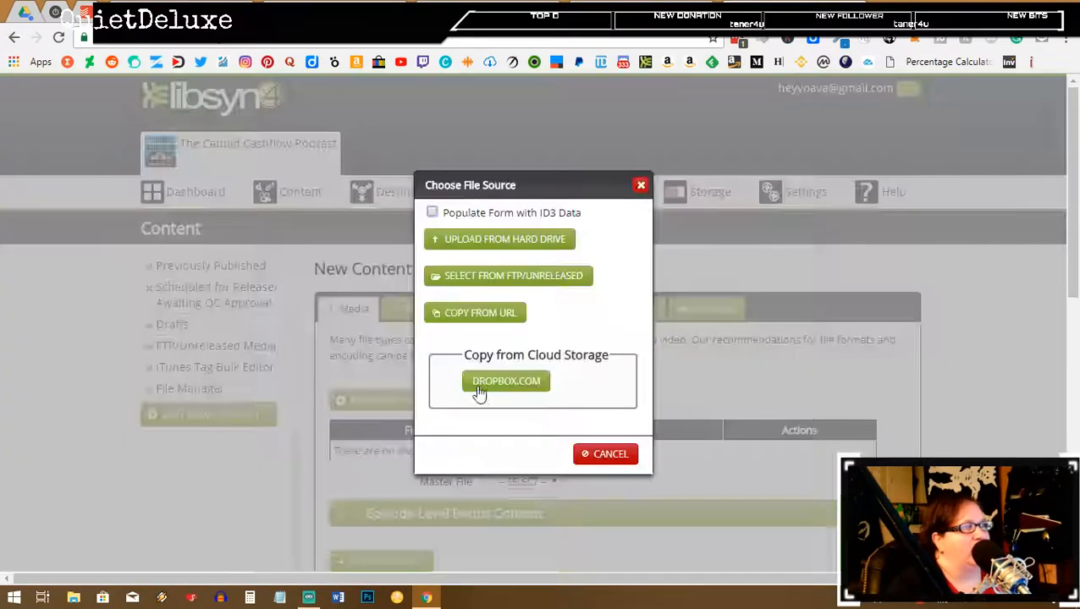
left_click(503, 234)
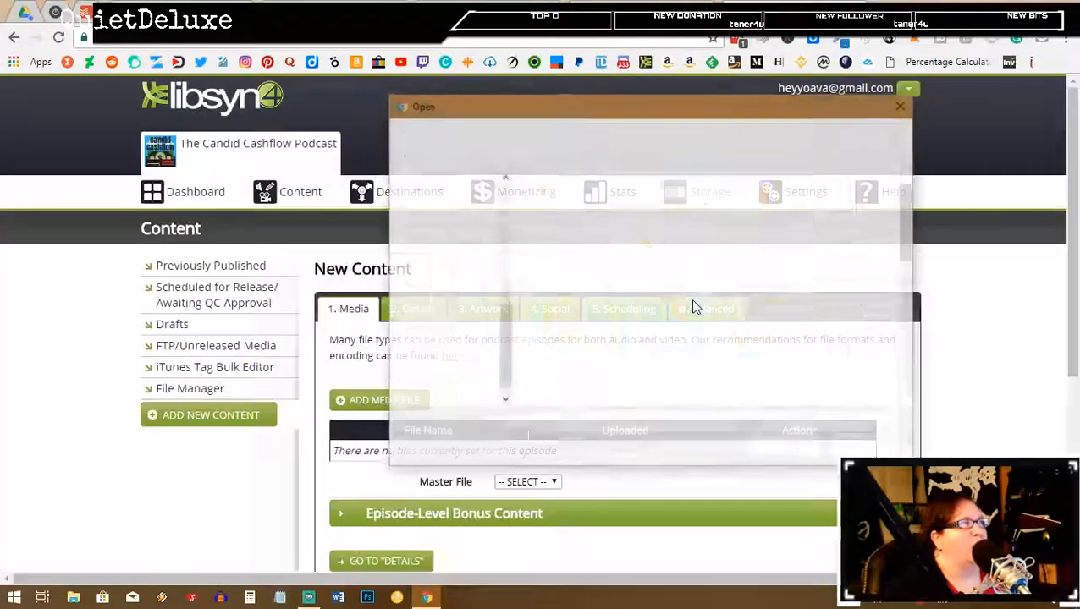
double_click(537, 265)
scroll(704, 318, "down", 7)
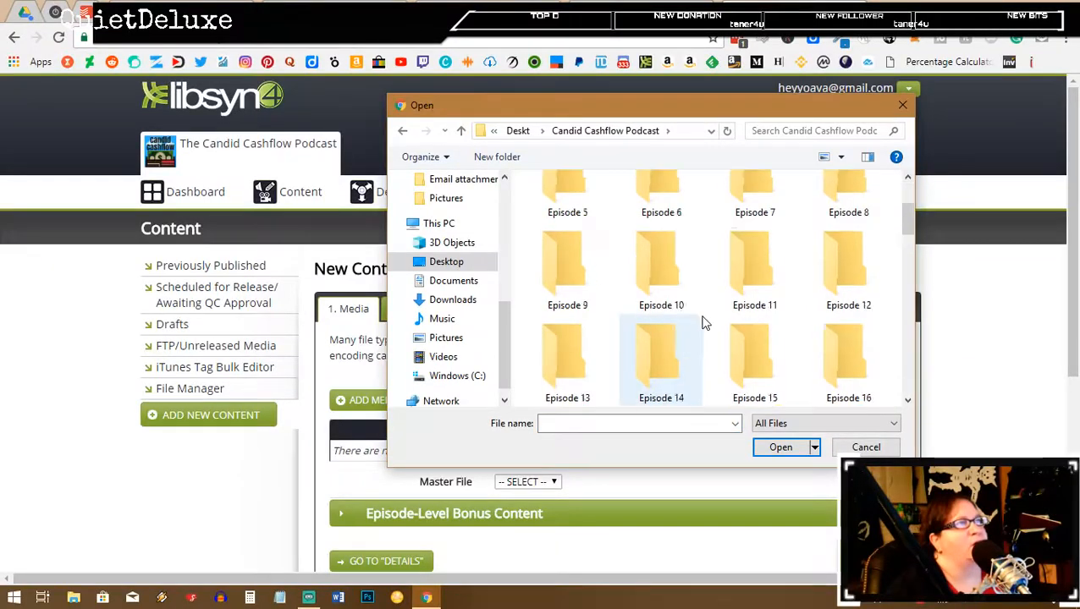
double_click(678, 359)
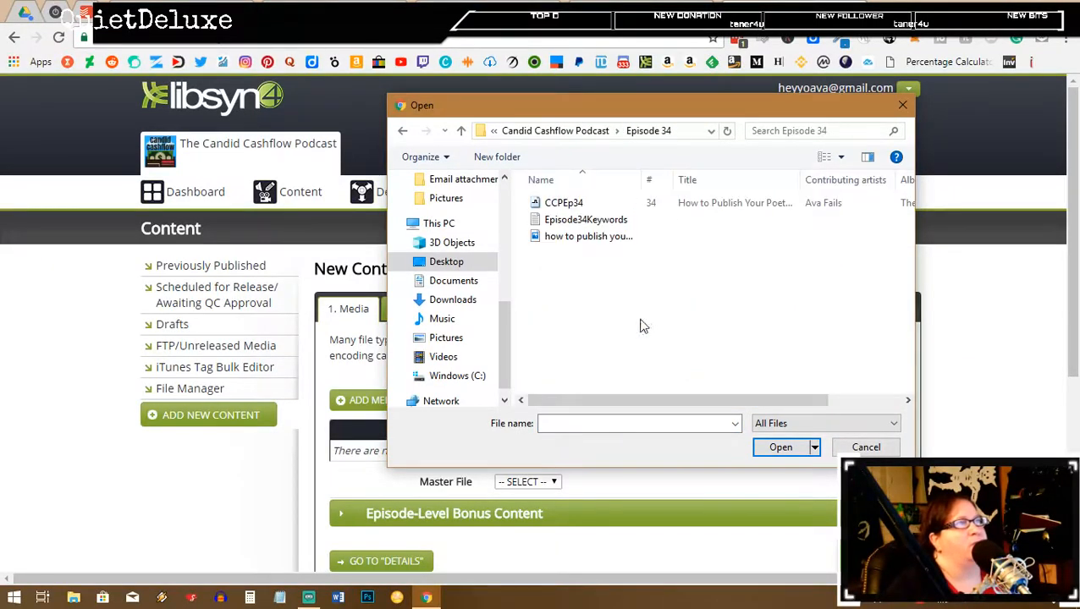
left_click(561, 203)
left_click(780, 448)
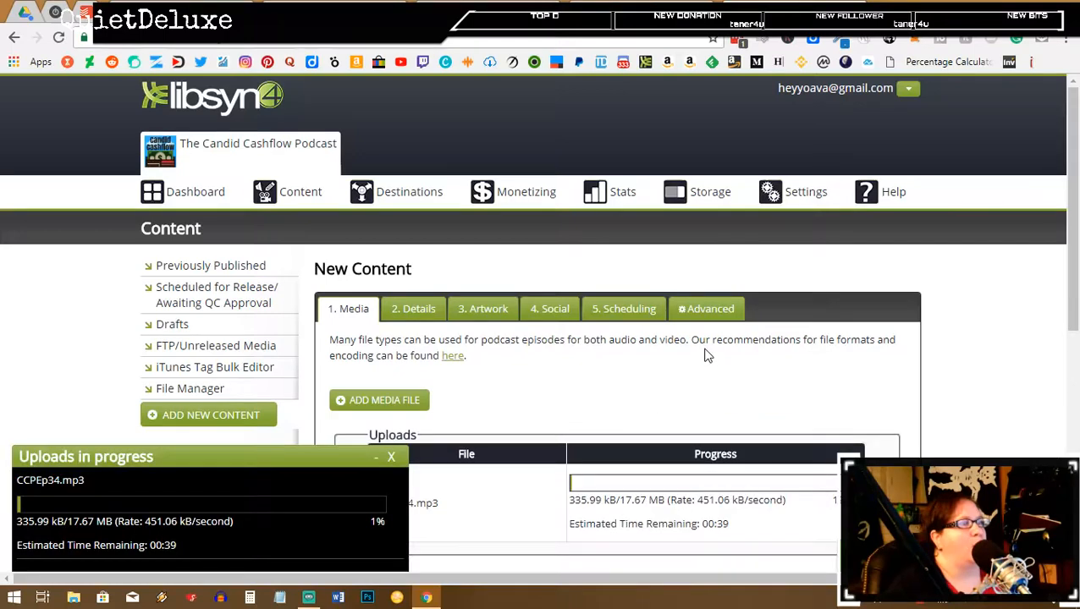
scroll(707, 356, "down", 3)
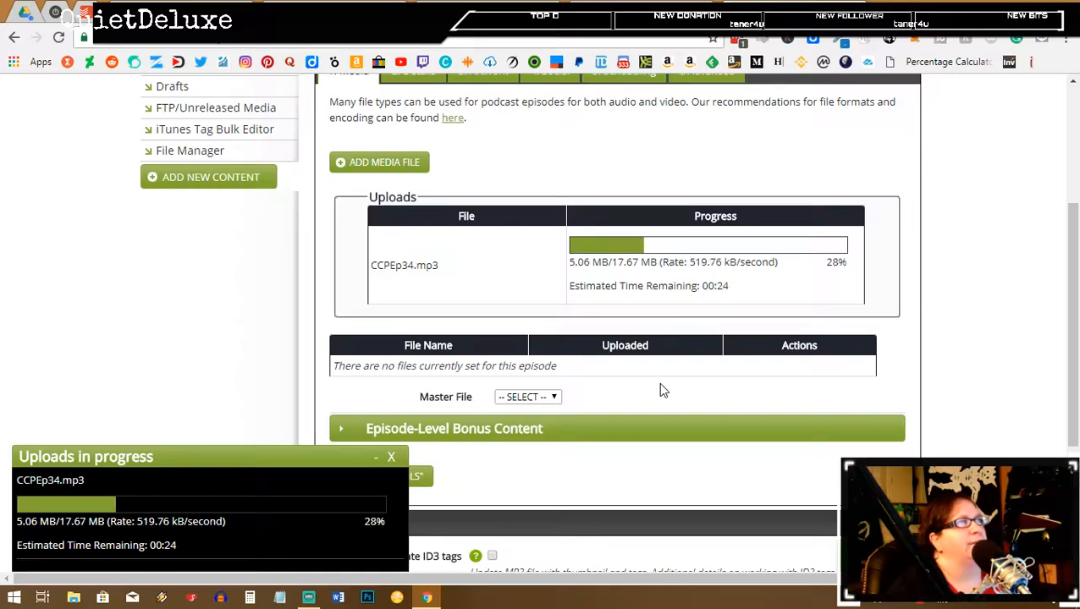
left_click(592, 11)
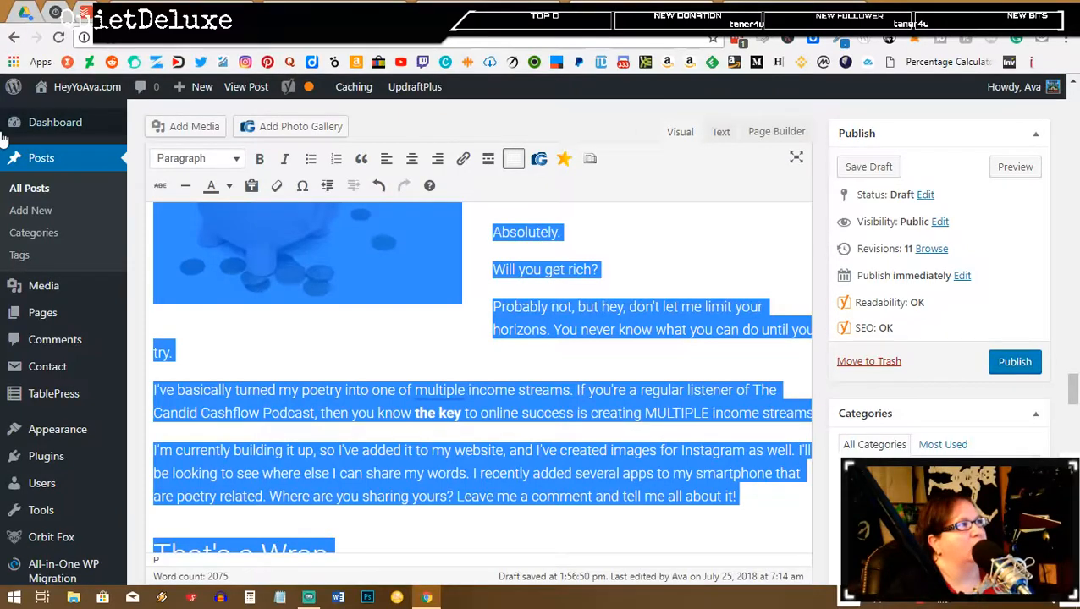
Step: In Google Drive's Candid Cashflow Podcast folder, create a new blank Google Docs document
left_click(25, 12)
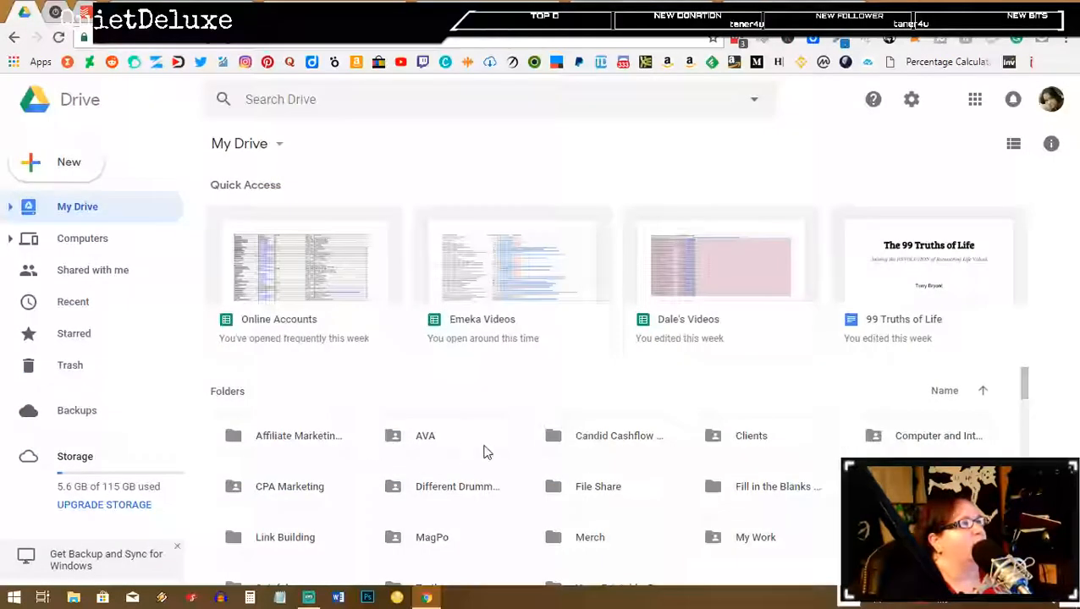
scroll(485, 451, "down", 4)
scroll(484, 451, "down", 1)
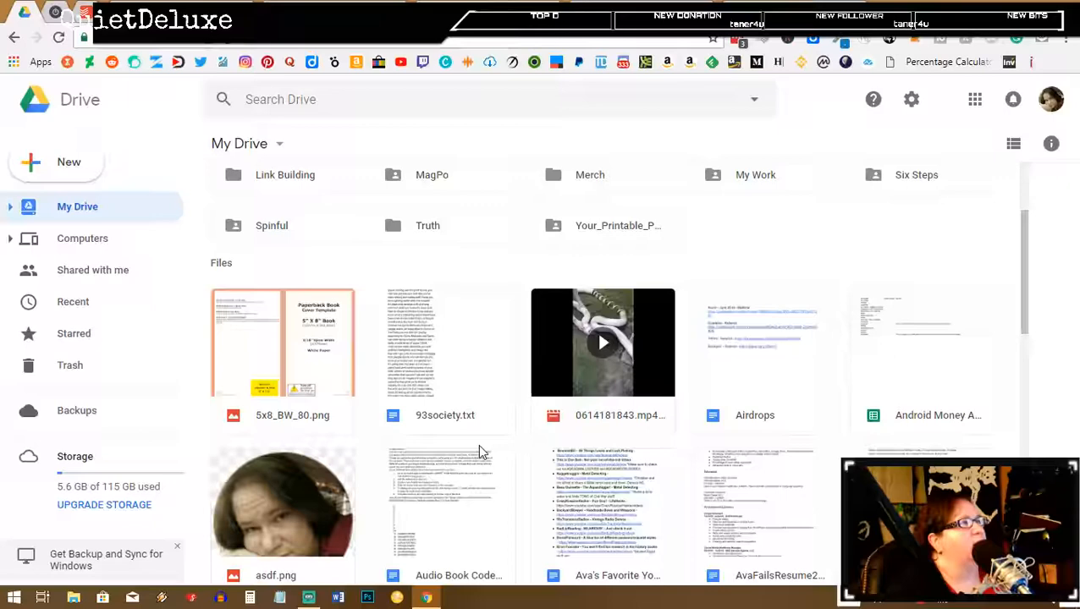
scroll(478, 451, "up", 5)
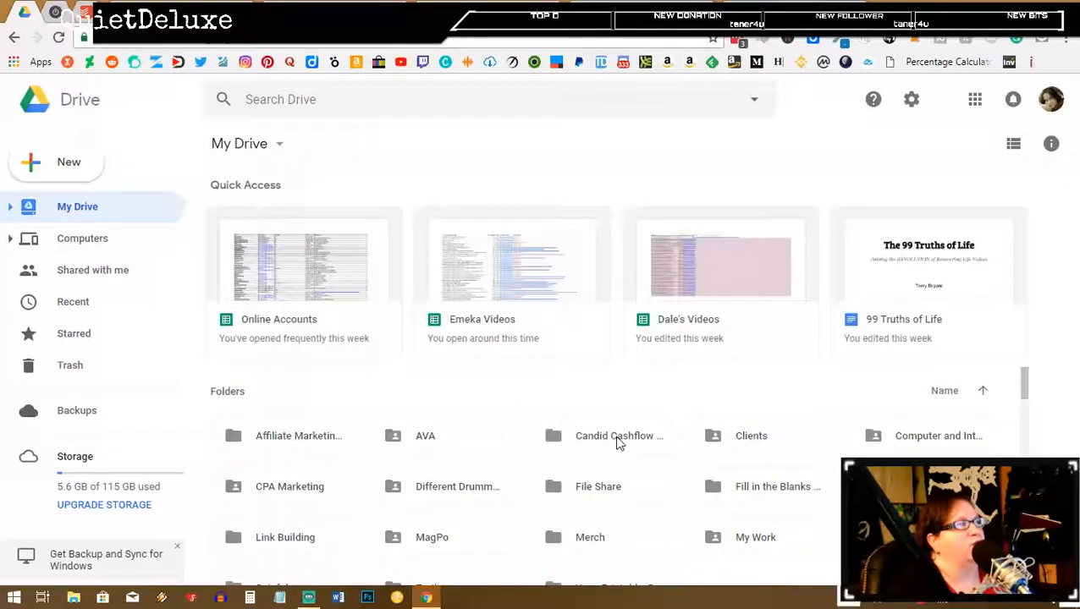
double_click(618, 438)
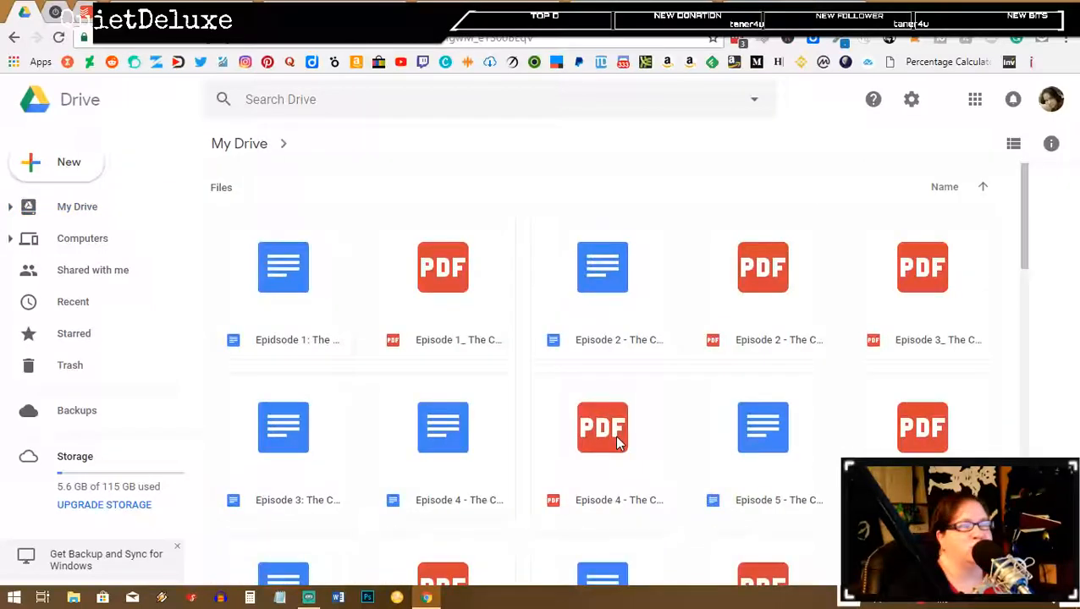
left_click(66, 164)
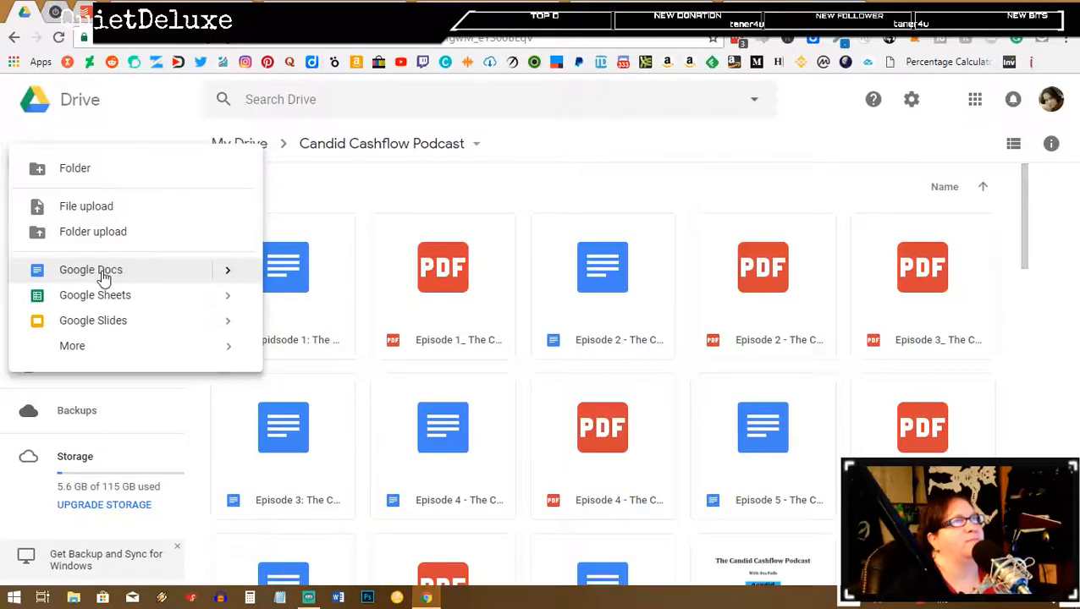
left_click(104, 278)
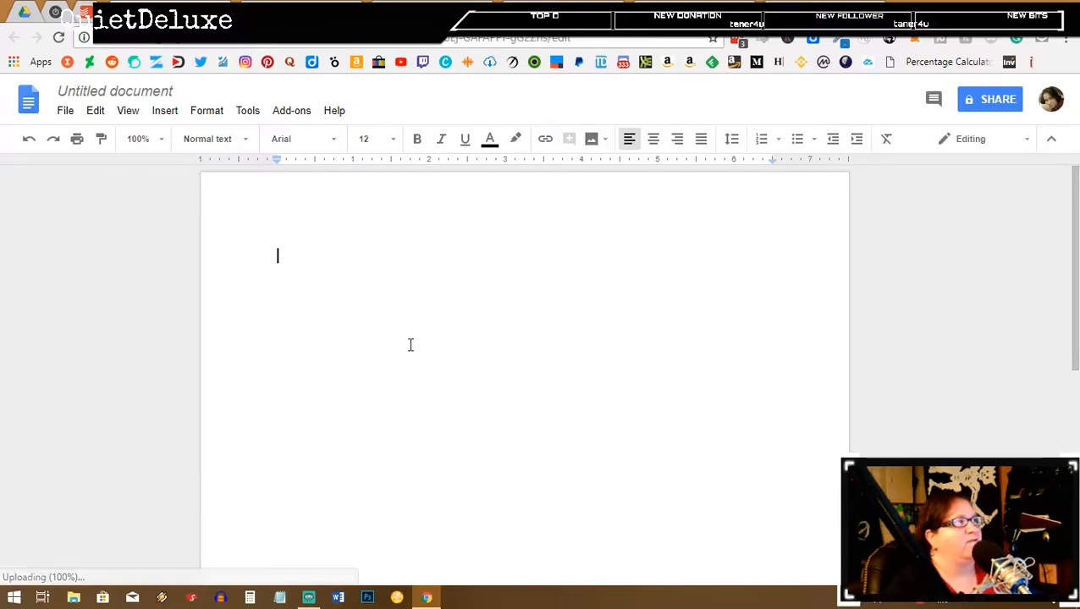
Step: Paste the poetry show notes with the typewriter photo into the untitled document, then return to WordPress
key("ctrl+v")
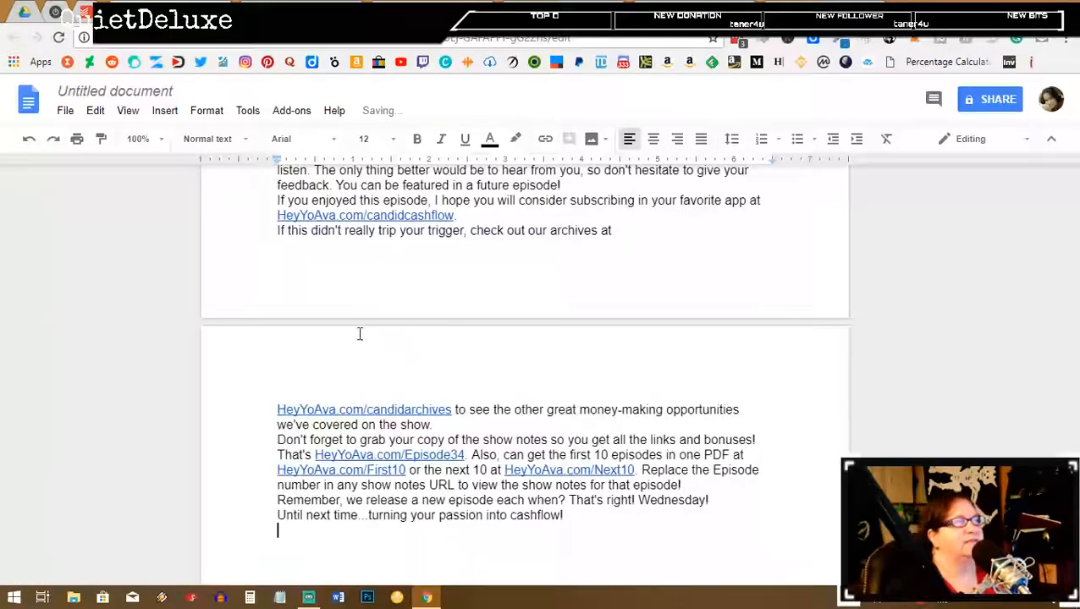
scroll(343, 347, "up", 20)
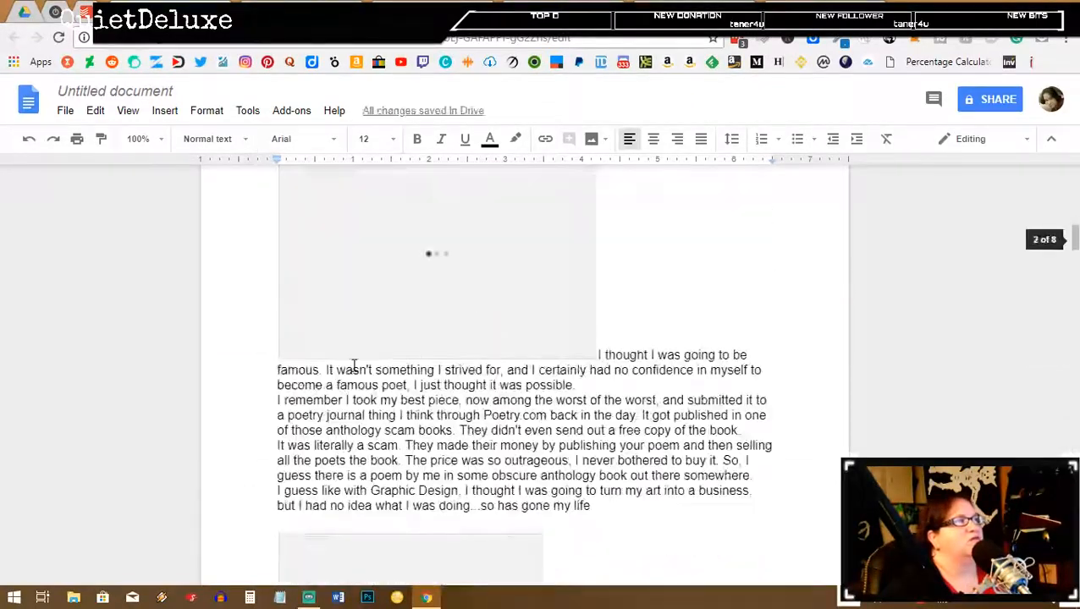
scroll(349, 366, "up", 10)
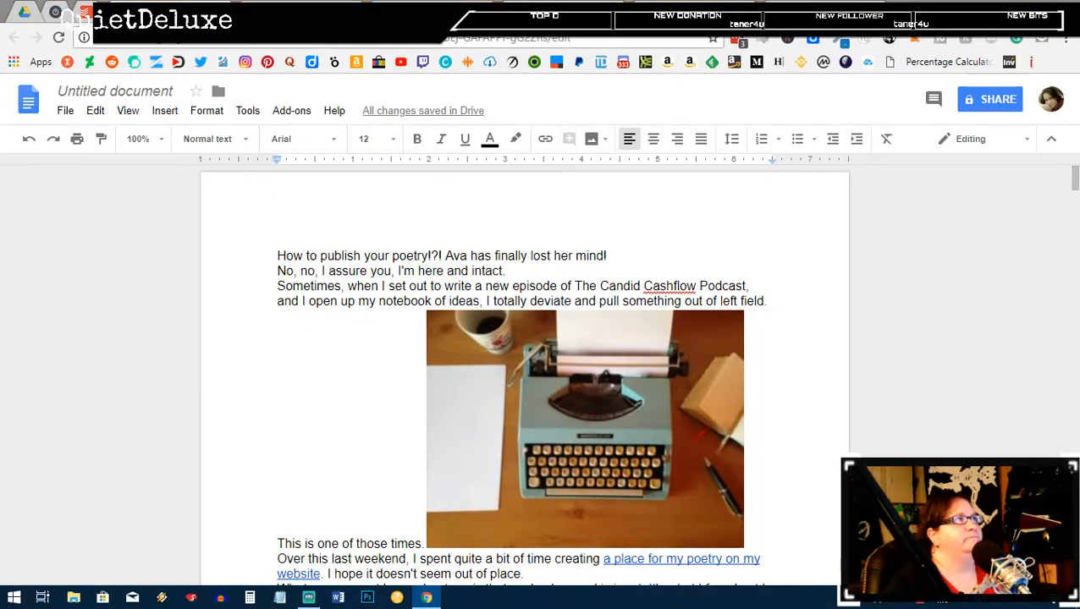
left_click(427, 597)
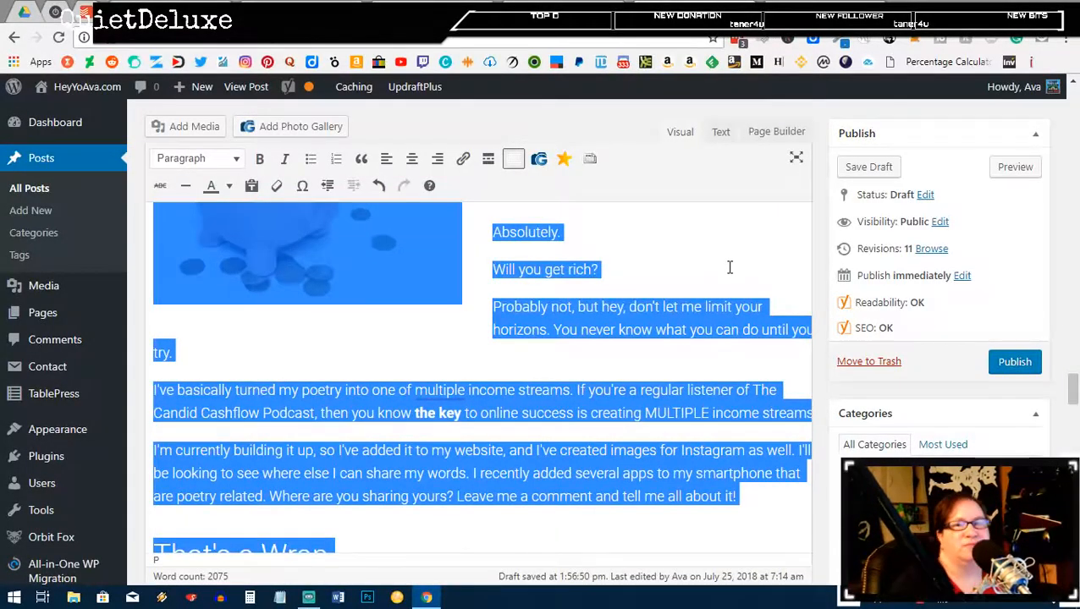
Step: Clear the selection in the WordPress post and go back to the finished CCPEp34.mp3 upload
scroll(750, 261, "up", 3)
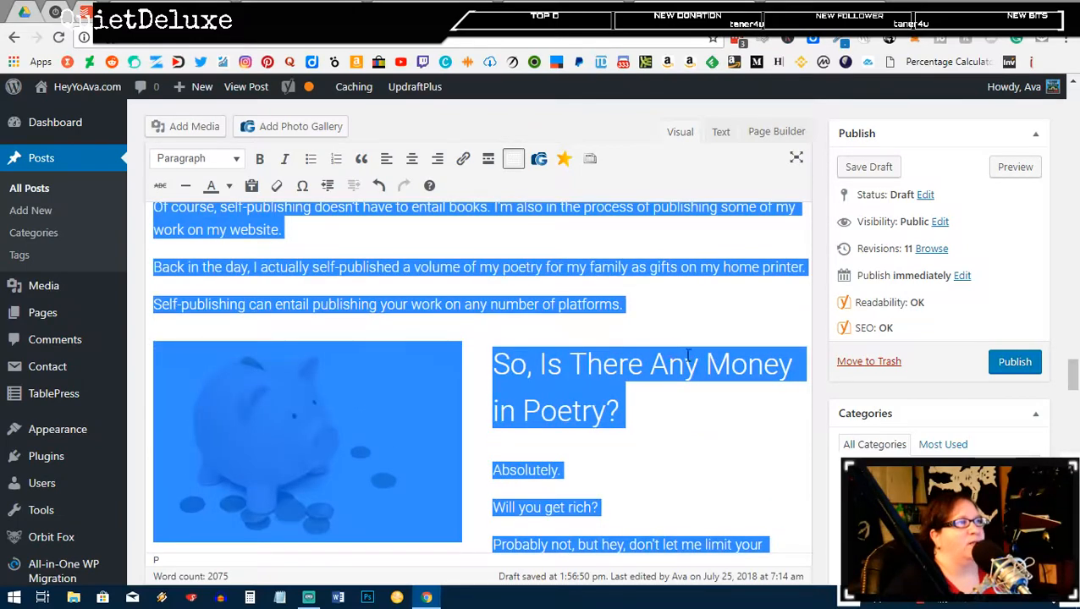
left_click(640, 364)
scroll(732, 265, "up", 5)
left_click(764, 11)
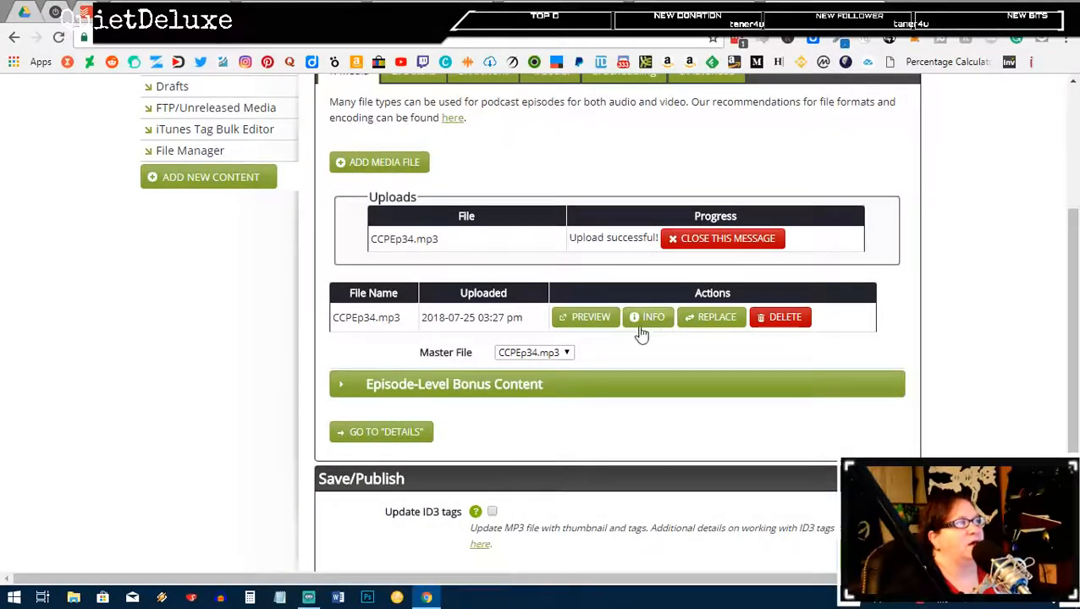
Step: Title the episode '34: How To Publish Your Poetry and Earn Money Writing Poems - The Candid Cashflow Podcast'
scroll(668, 340, "down", 3)
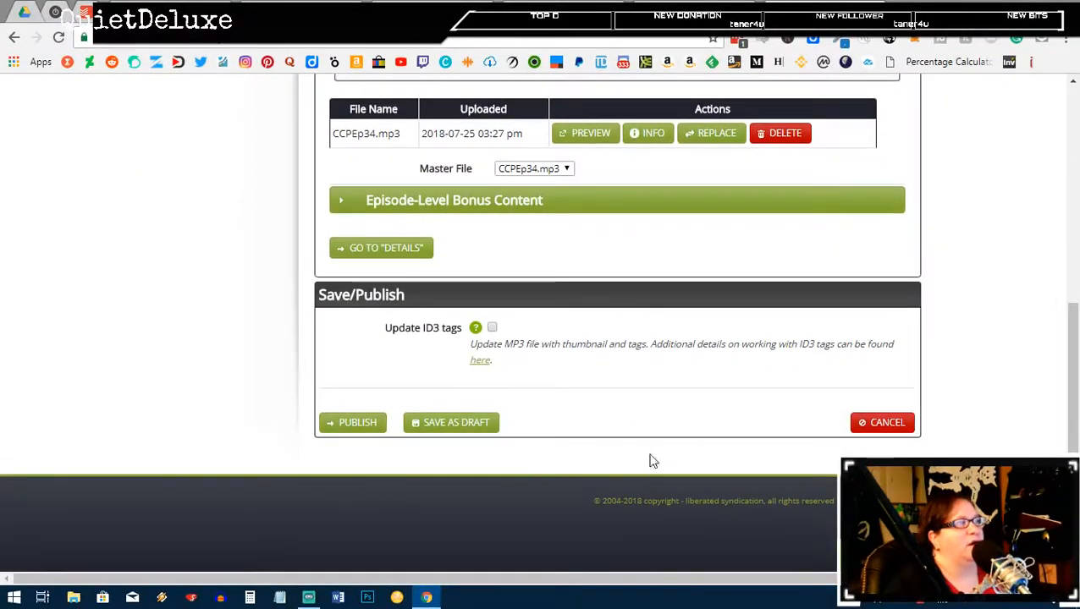
scroll(429, 429, "up", 2)
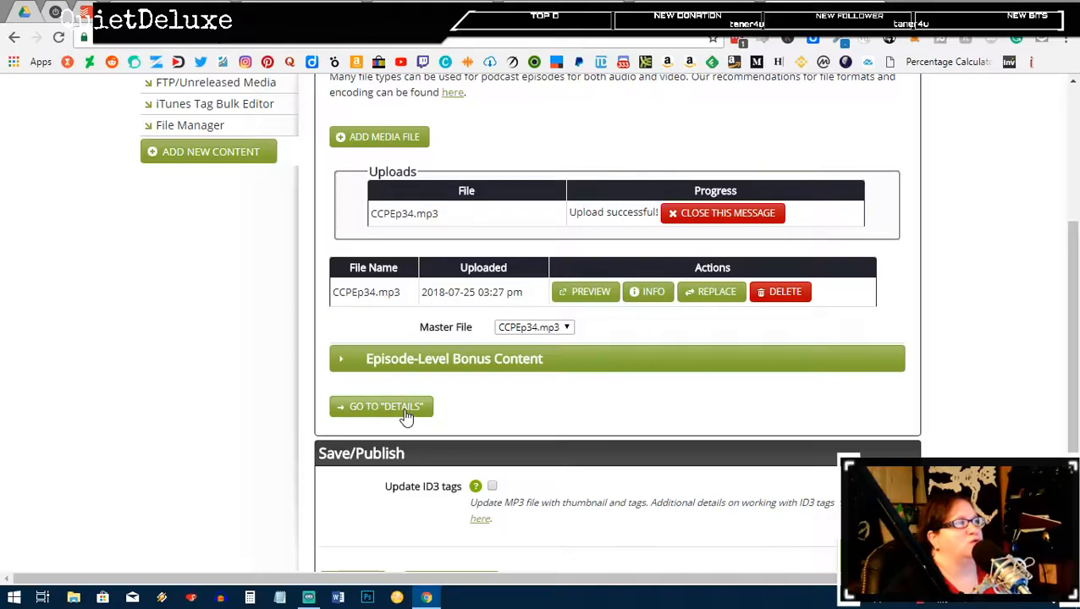
left_click(405, 413)
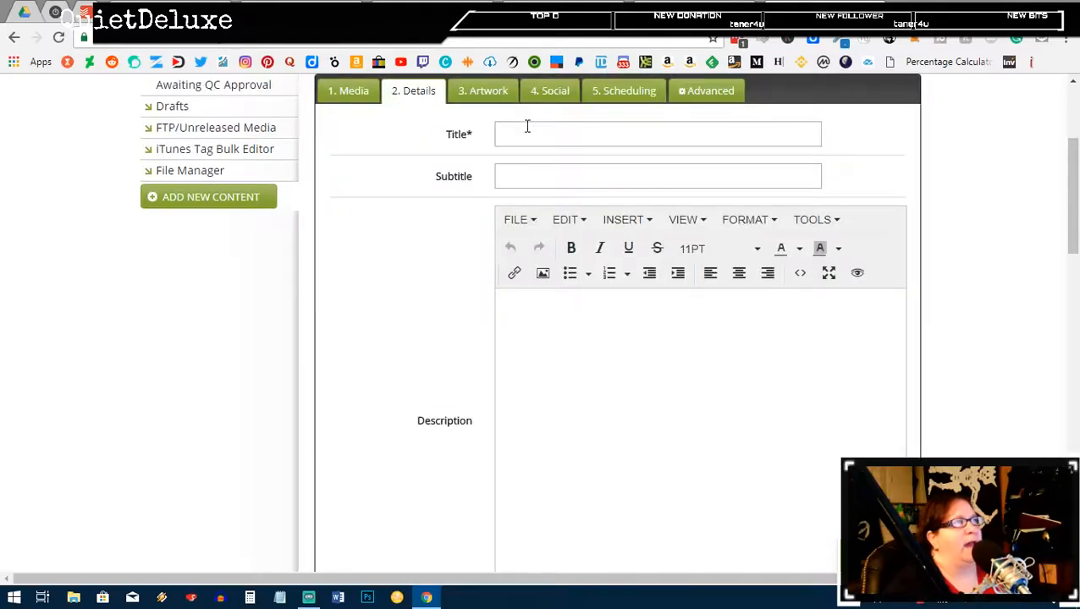
left_click(526, 125)
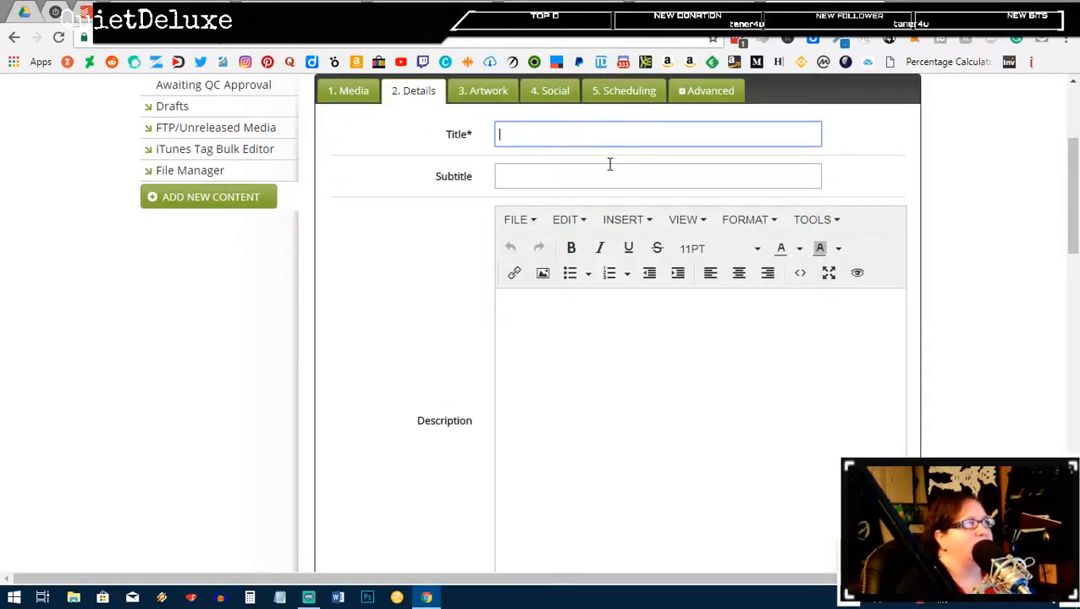
type("34")
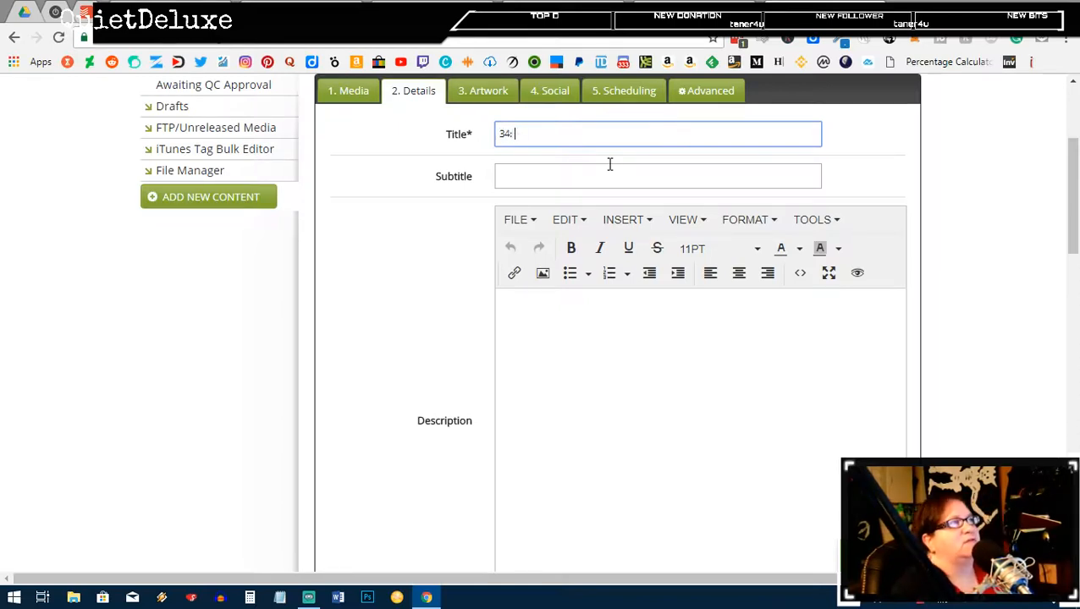
type(": How ")
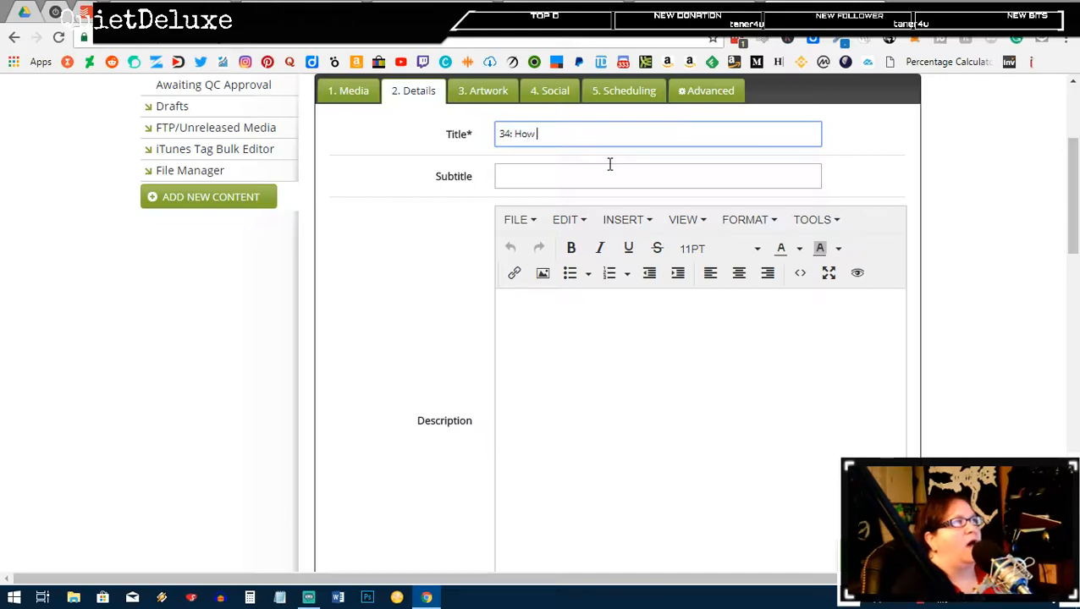
type("To Publish Your")
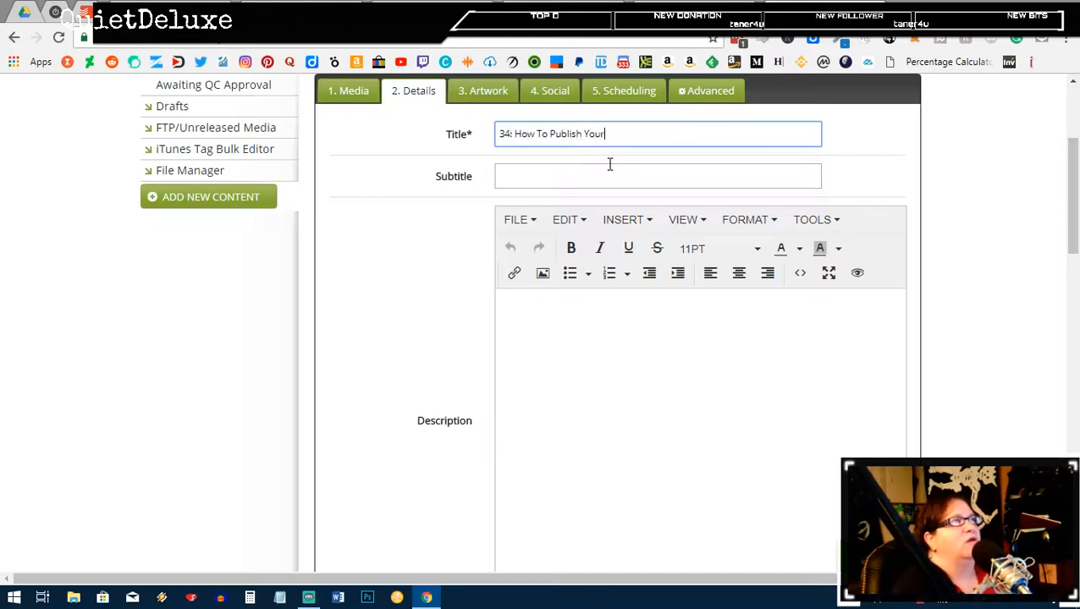
type(" Poetry an")
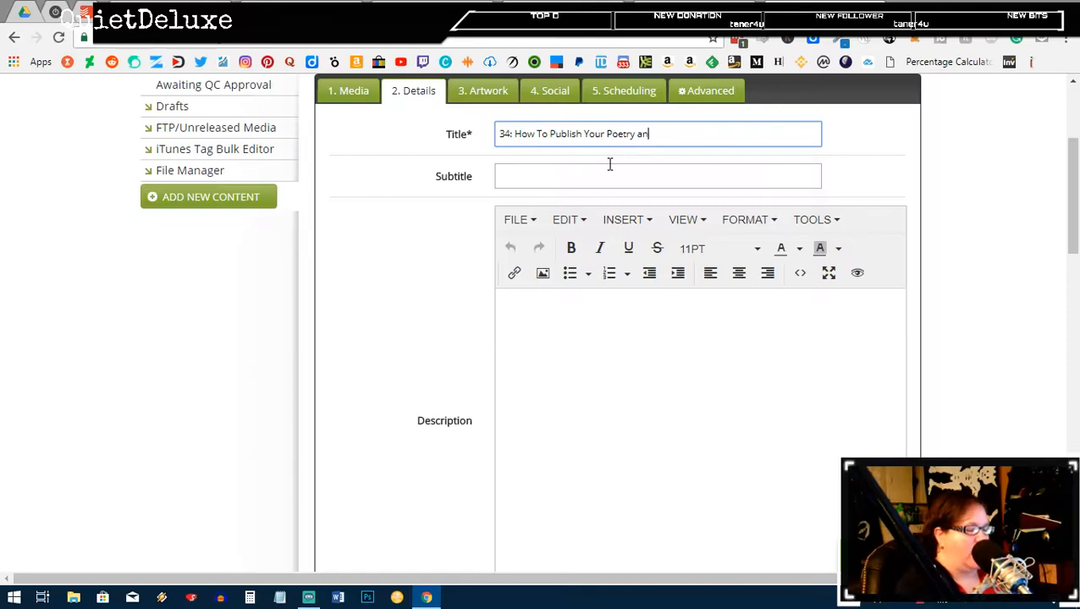
type("d Earn ")
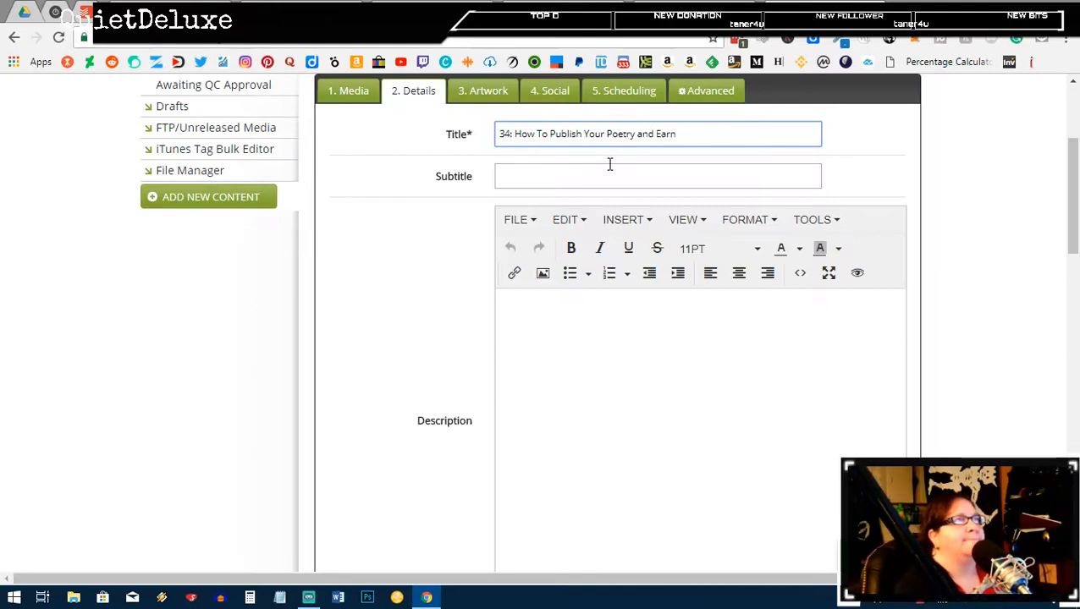
type("Money WRiting")
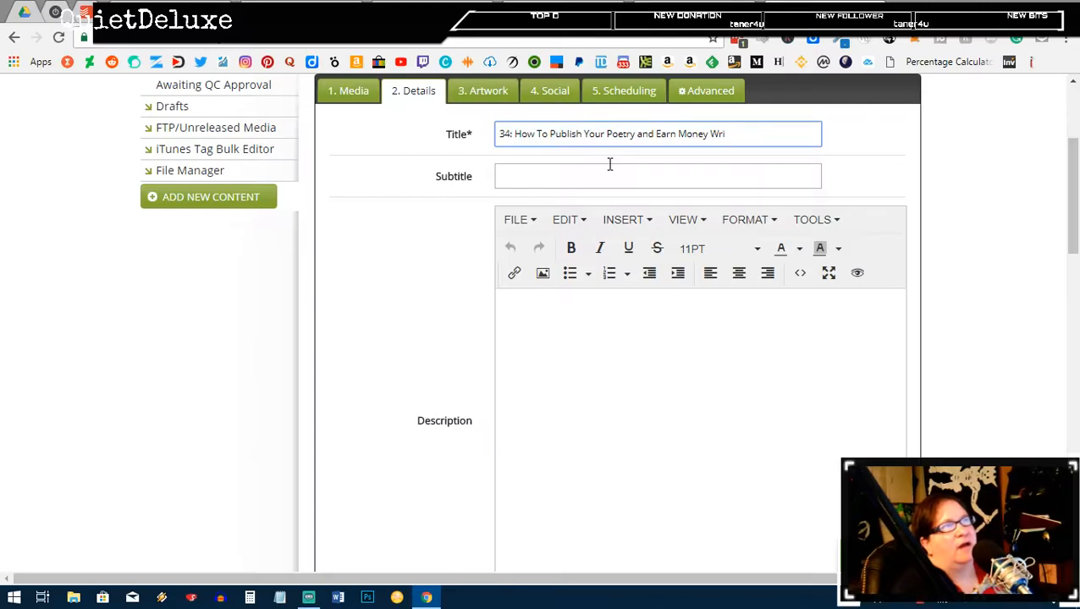
type("ting Poet")
key("BackSpace")
type("m")
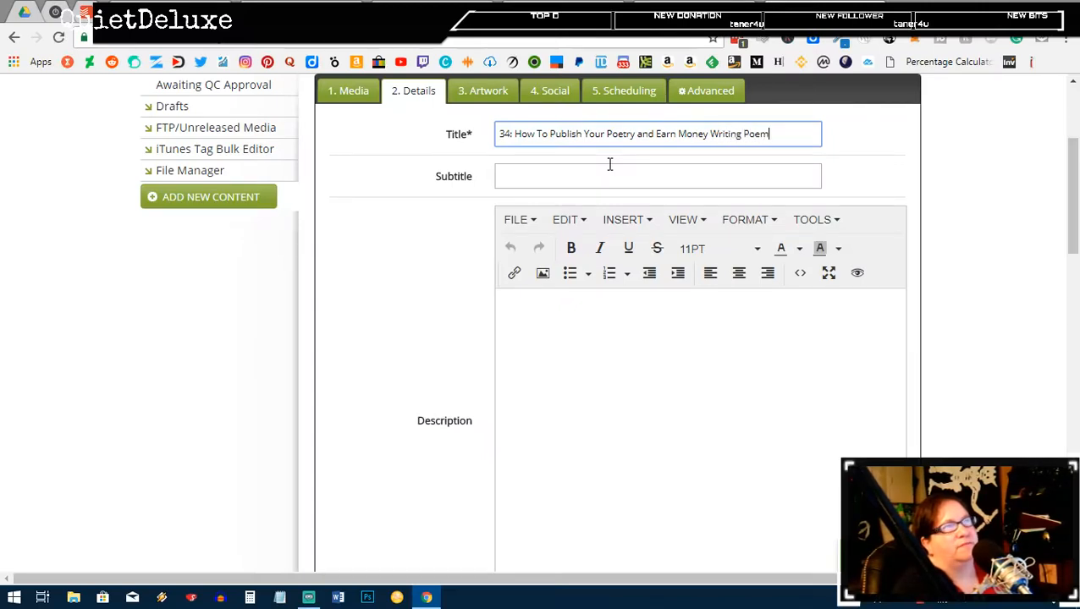
type("s - The ")
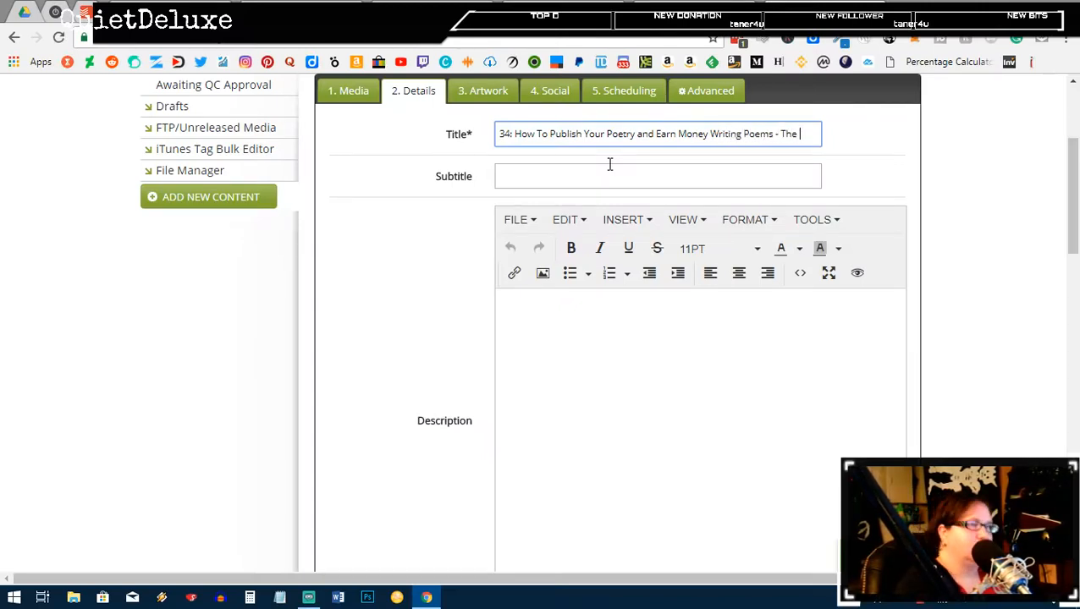
type("Vendo")
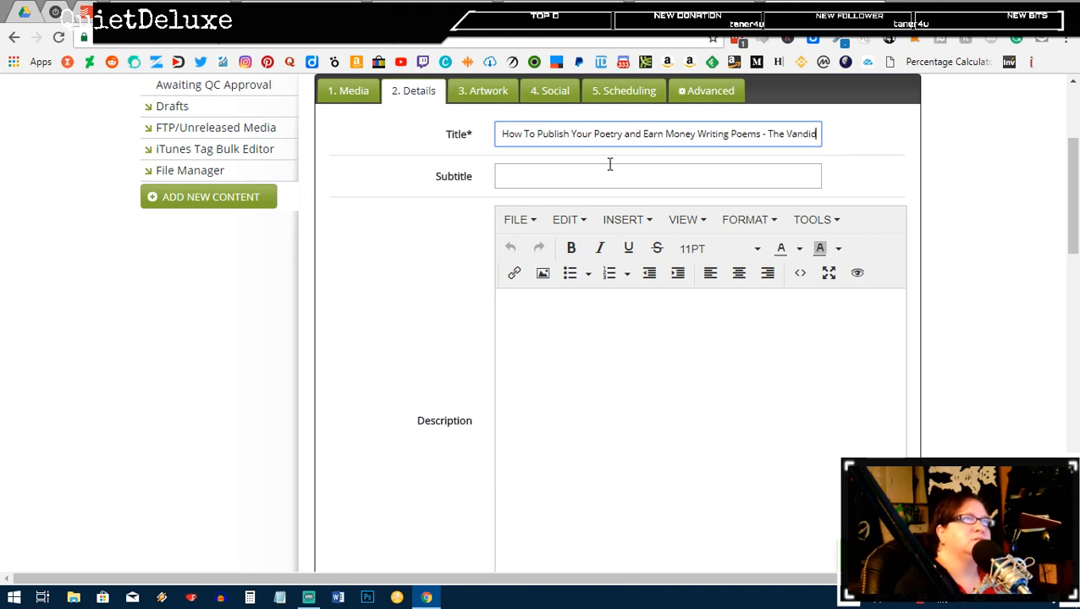
key("BackSpace")
key("BackSpace")
key("BackSpace")
key("BackSpace")
type("A")
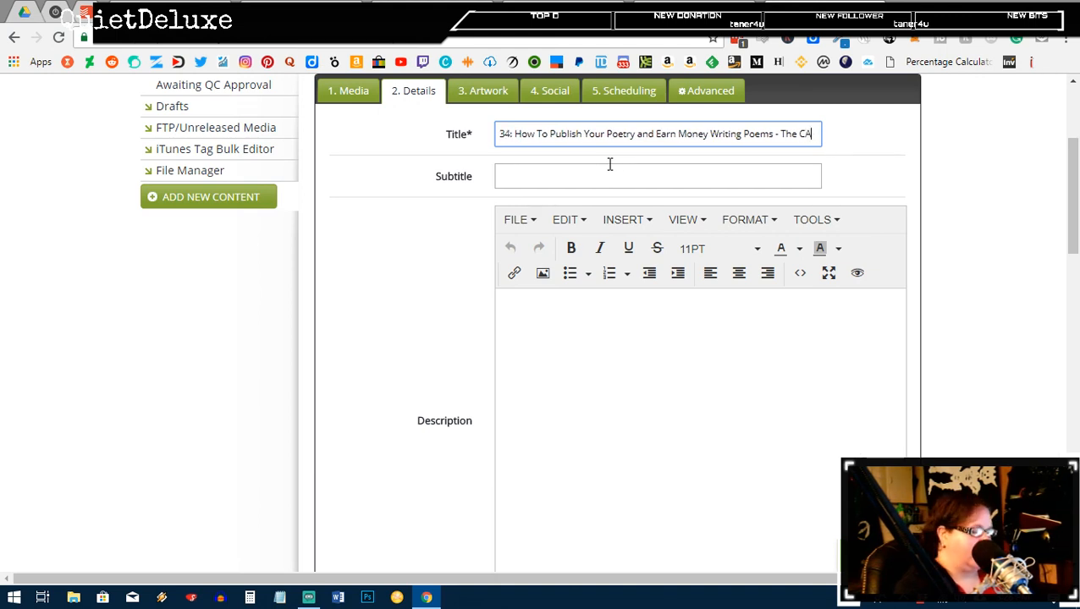
type("ndl")
key("BackSpace")
key("BackSpace")
key("BackSpace")
key("BackSpace")
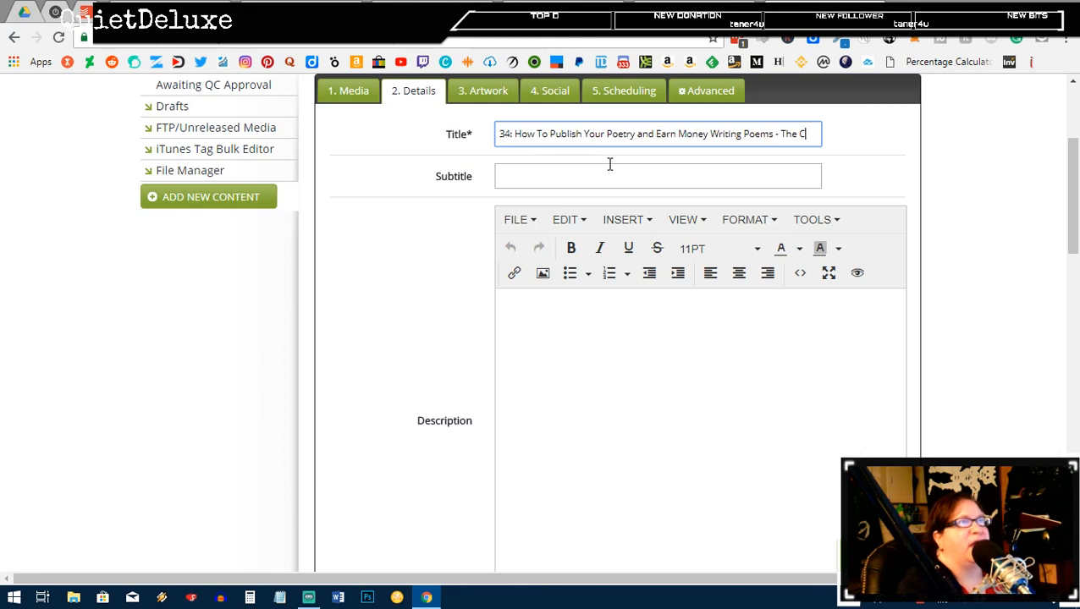
type("andid")
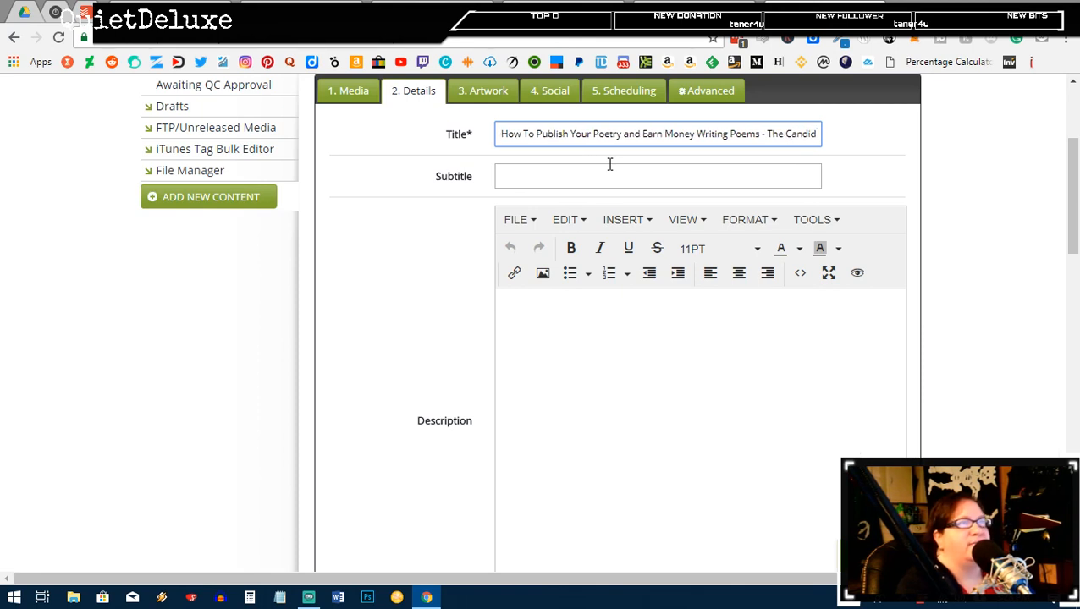
type(" Cash")
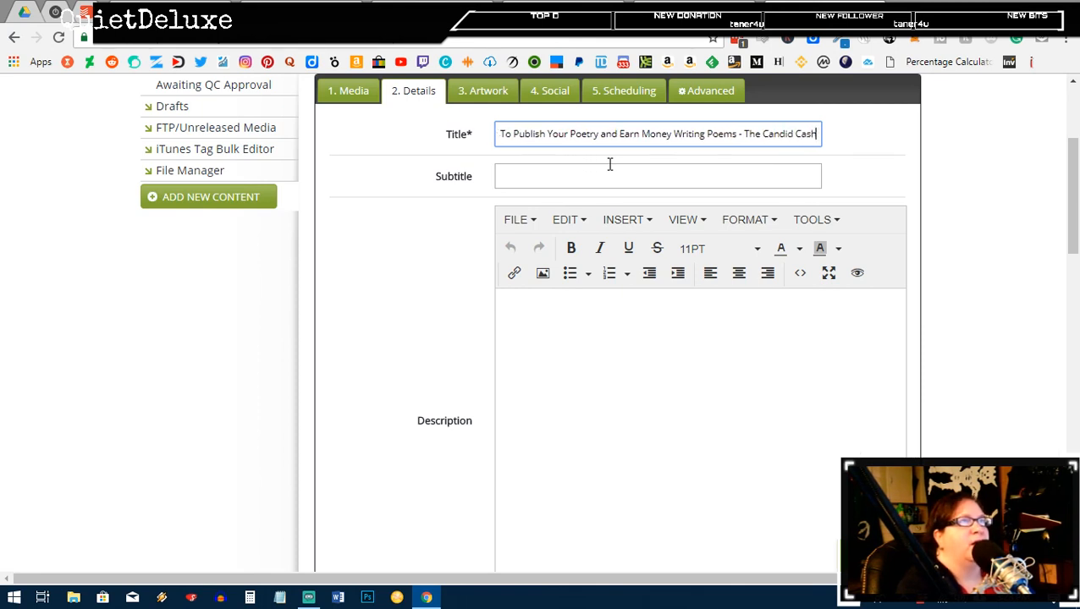
type("flow Podcast")
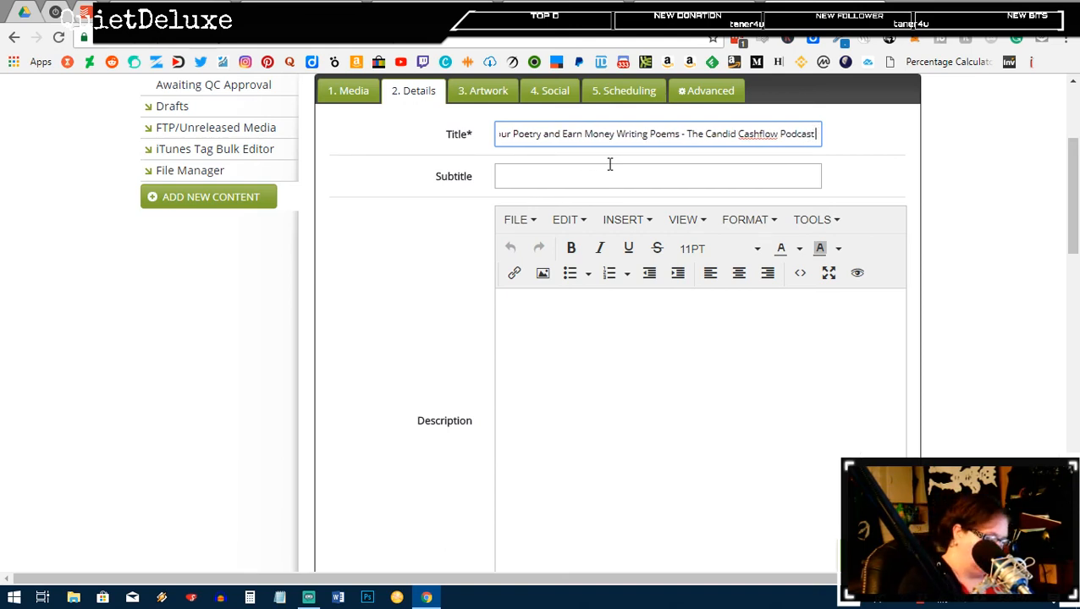
Step: Append the tags '| Virtual Assistant | Entrepreneur | Poetry' to the episode title
type("|")
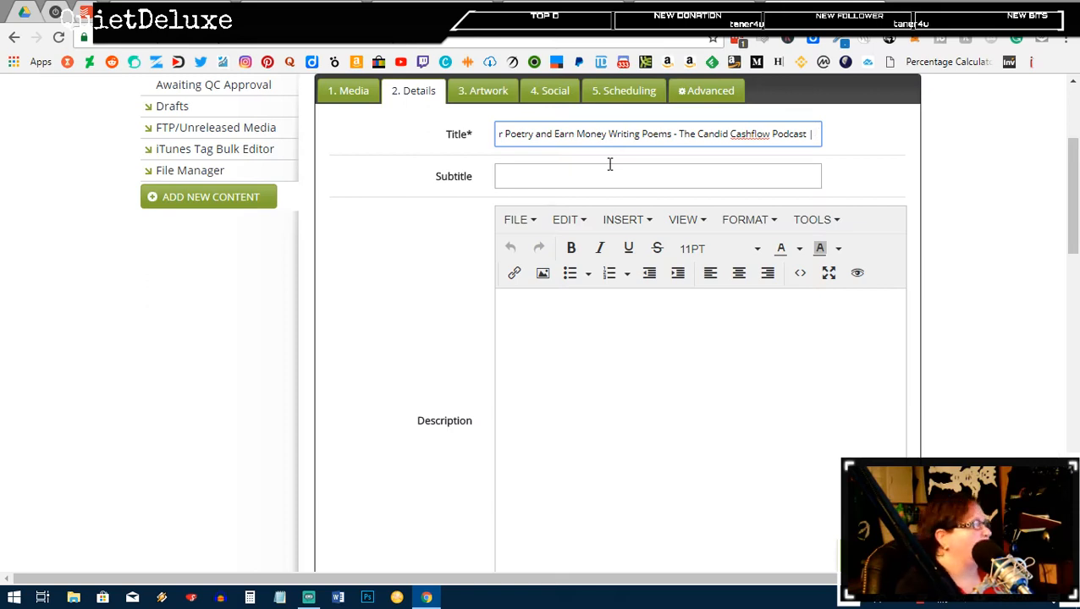
type("Virtu")
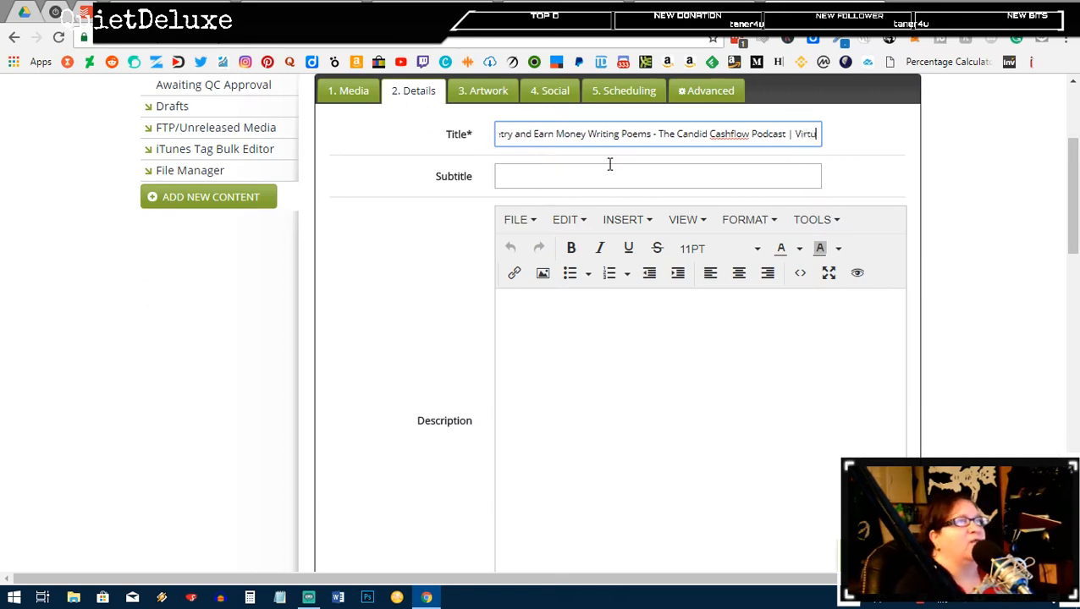
type("al Assistant,")
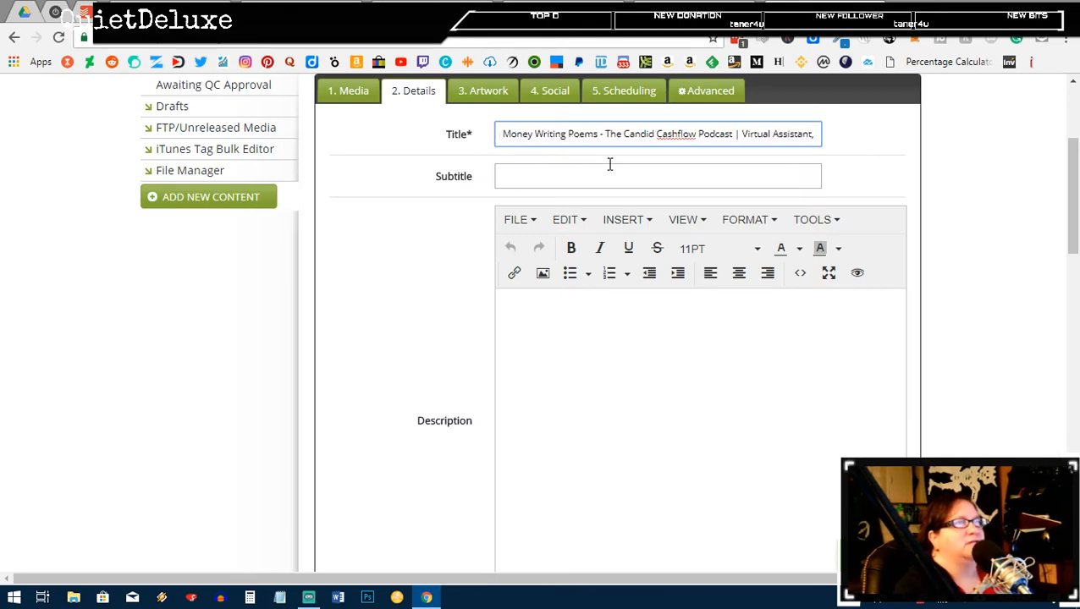
key("BackSpace")
key("BackSpace")
type("| B")
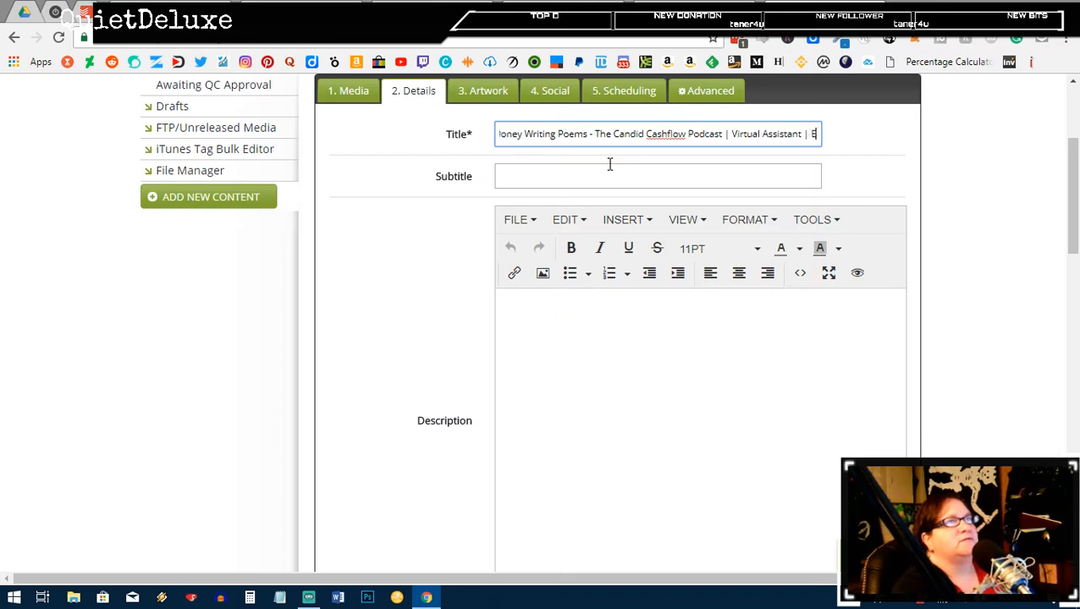
key("BackSpace")
type("Entre")
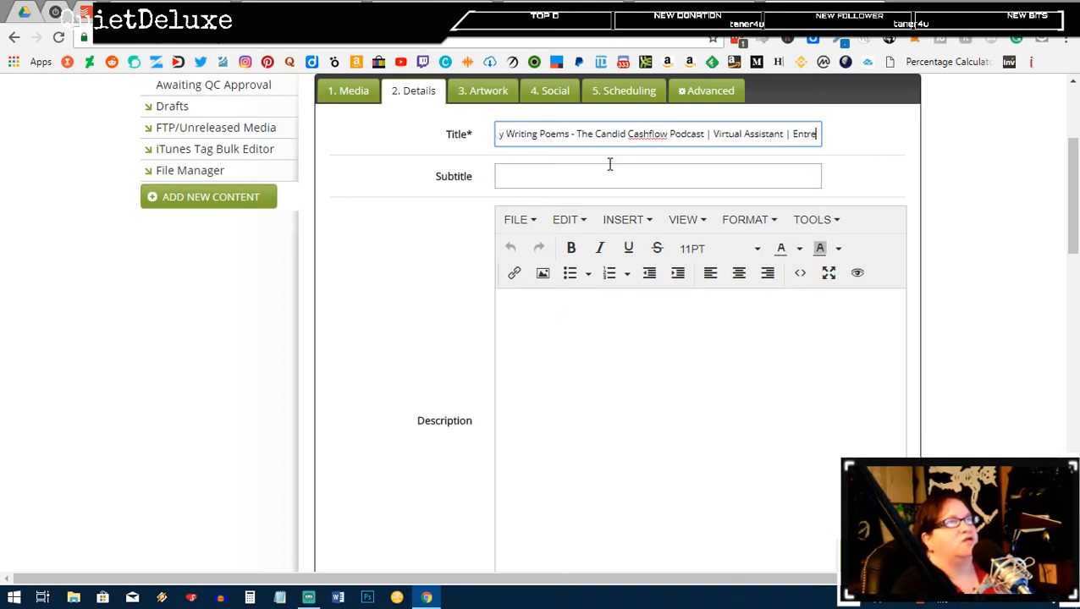
type("preneur")
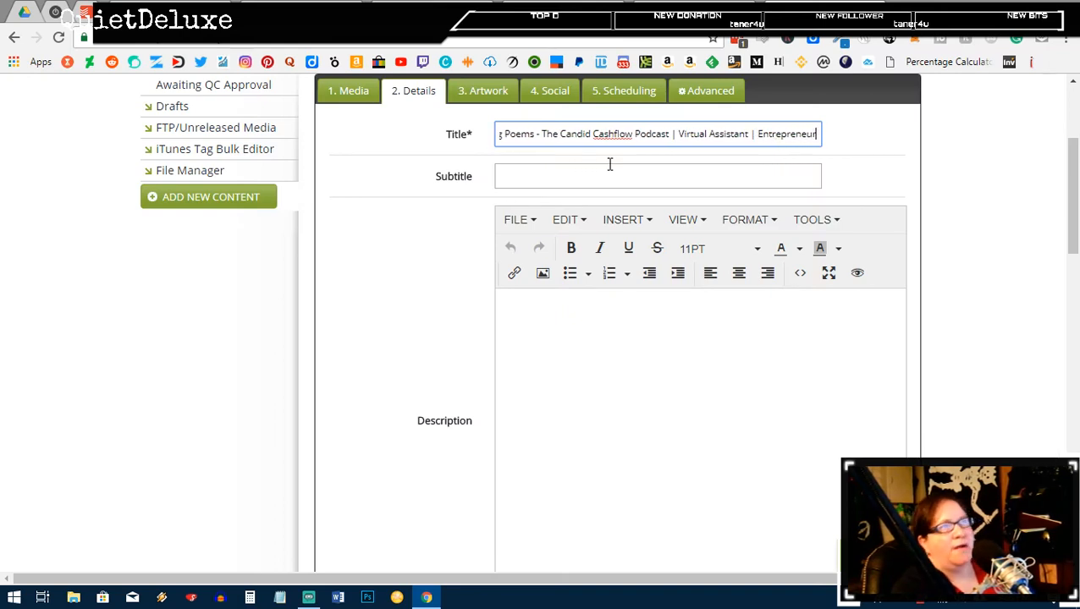
type(" |")
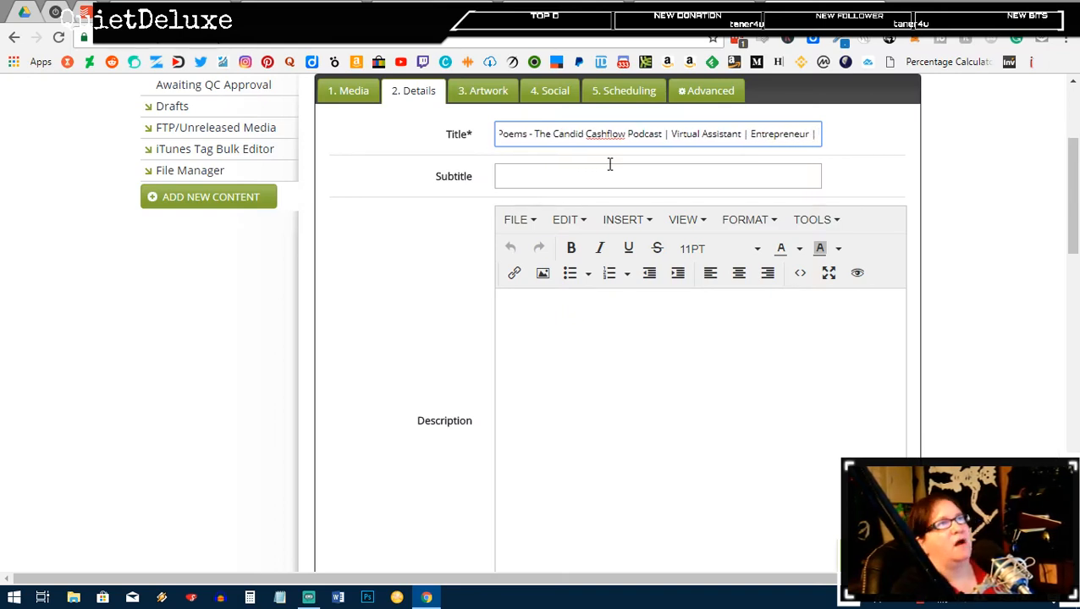
type(" Poetry")
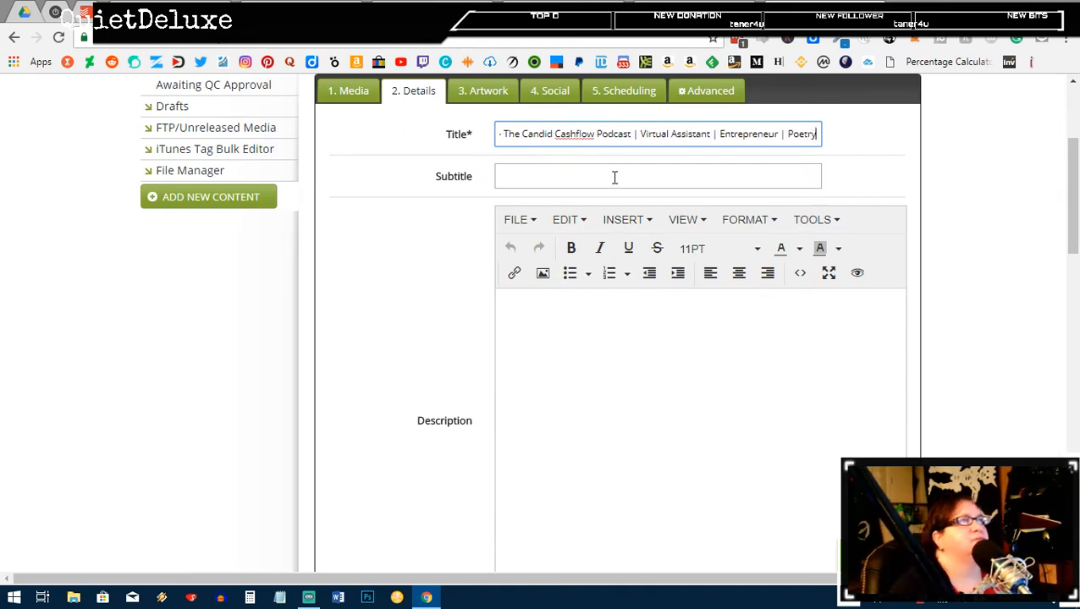
Step: Enter 'Turning Your Passion Into Cashflow' as the Libsyn episode subtitle
left_click(614, 175)
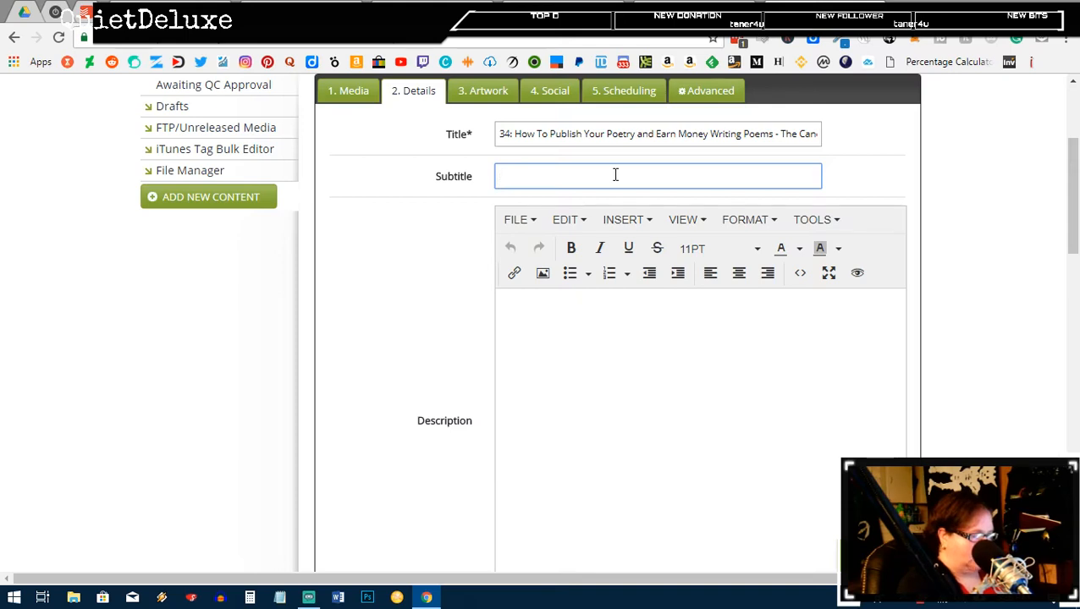
type("Turning ")
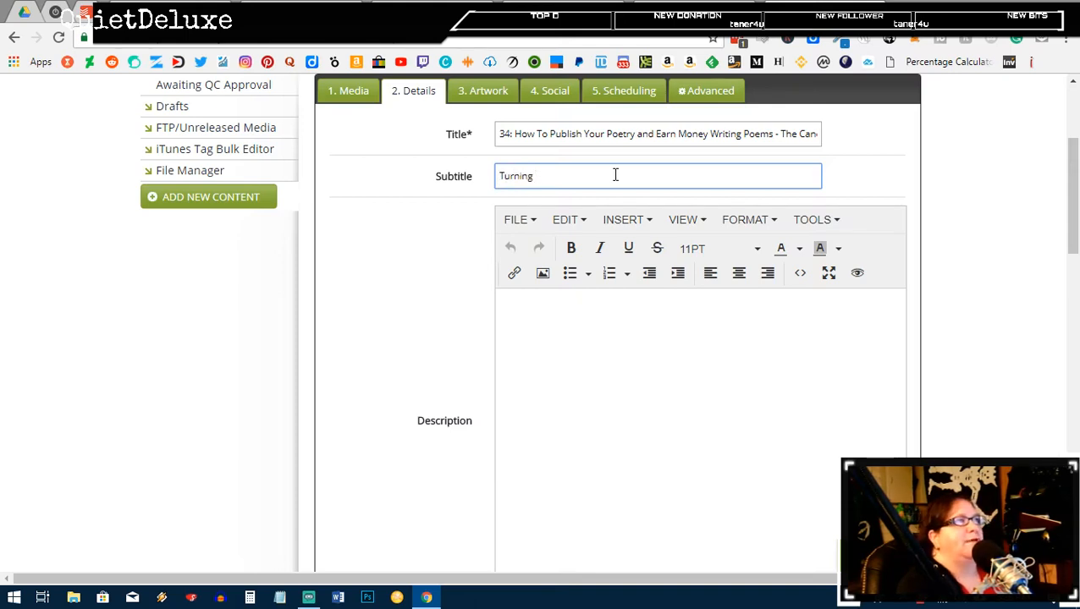
type("Your Ca")
key("BackSpace")
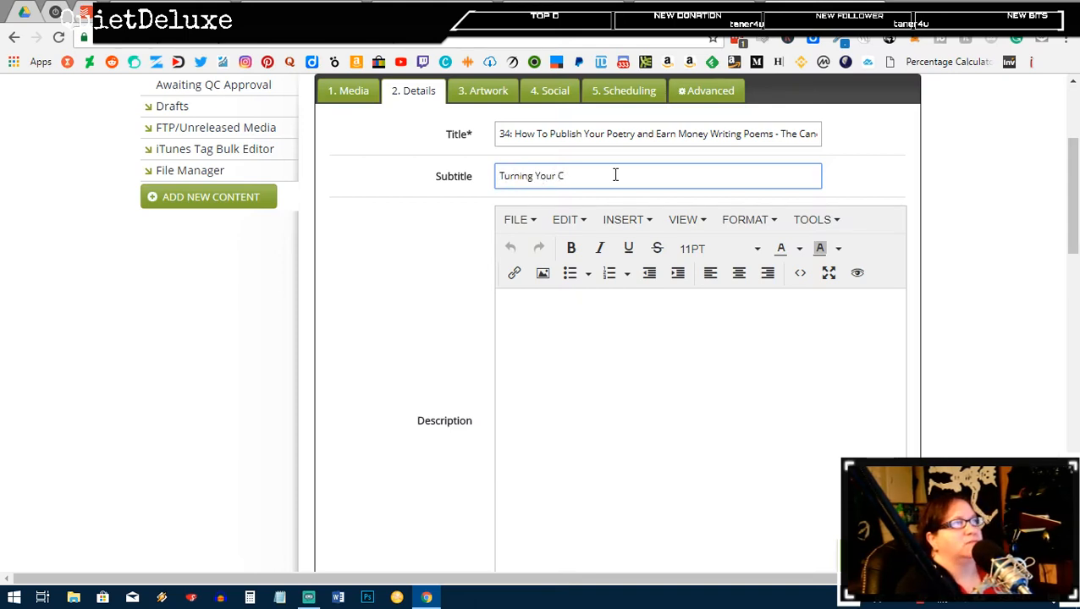
type("Passion o")
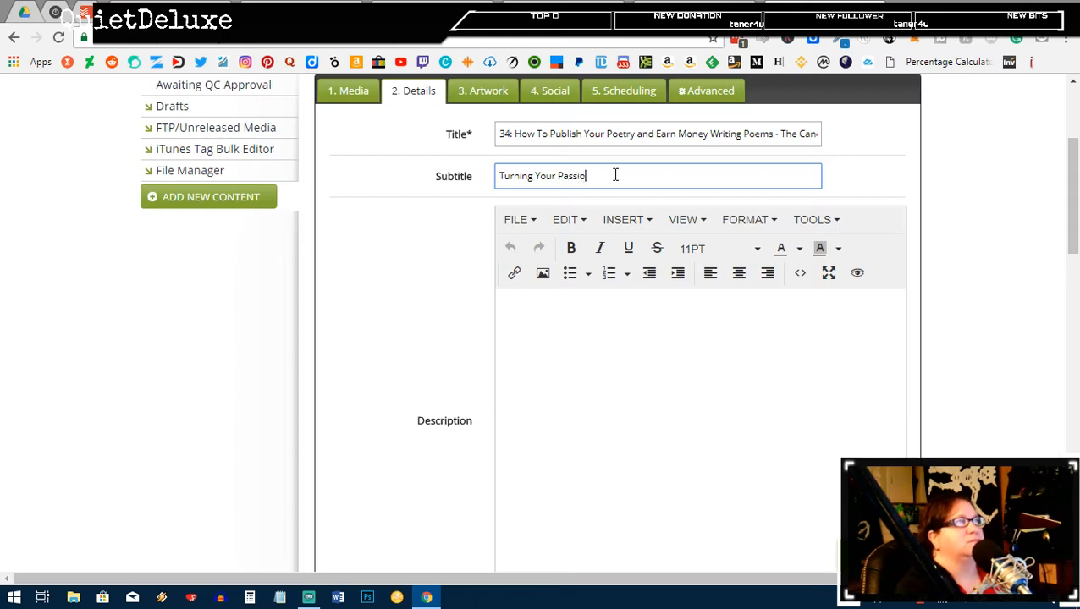
key("BackSpace")
key("BackSpace")
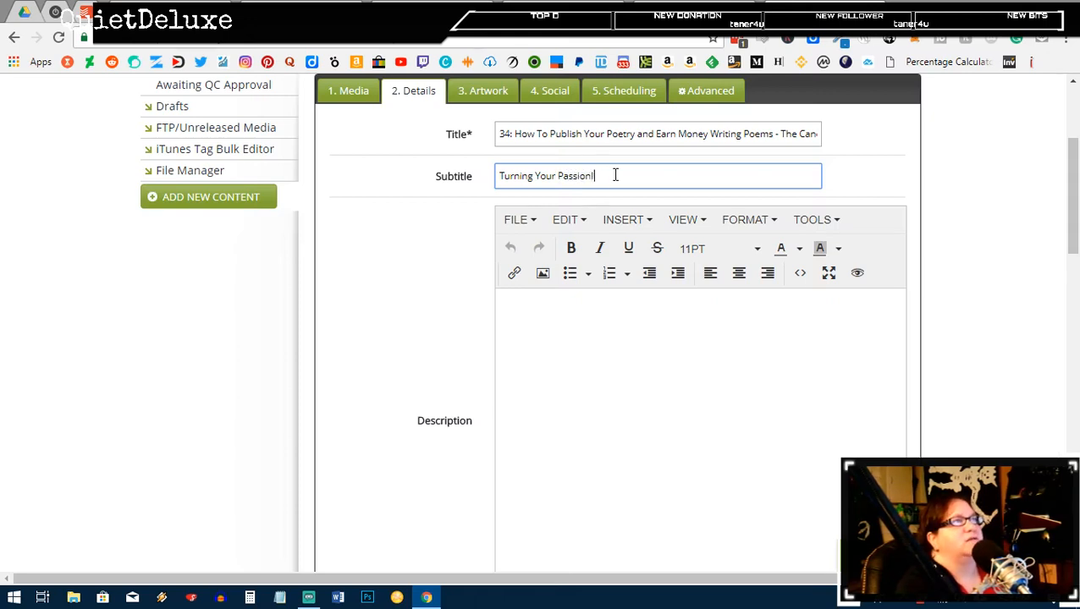
type("Inot")
key("BackSpace")
key("BackSpace")
key("BackSpace")
key("BackSpace")
type("not")
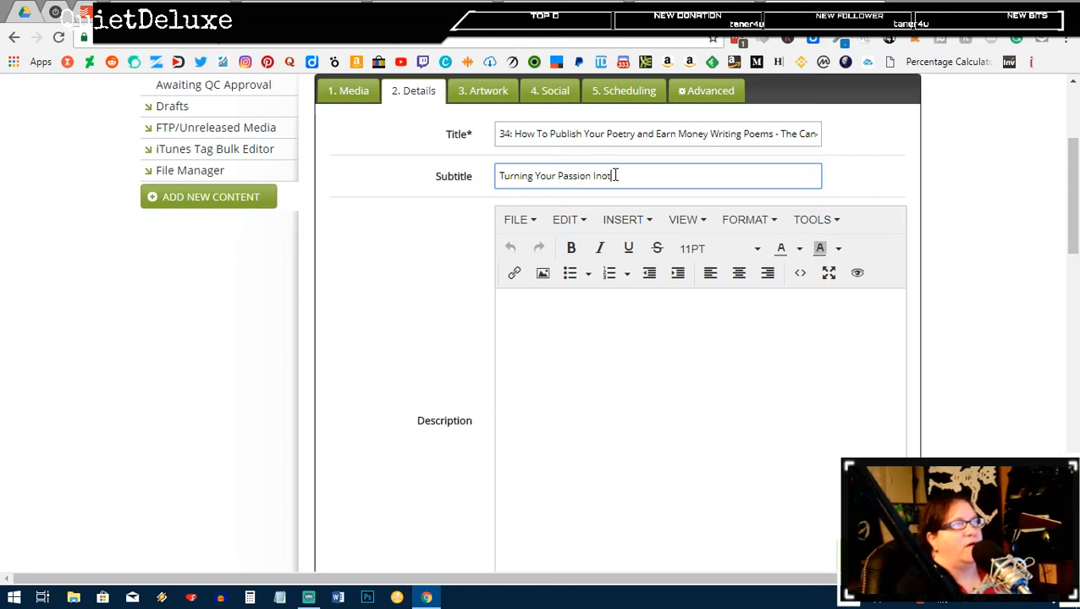
key("BackSpace")
key("BackSpace")
type("to")
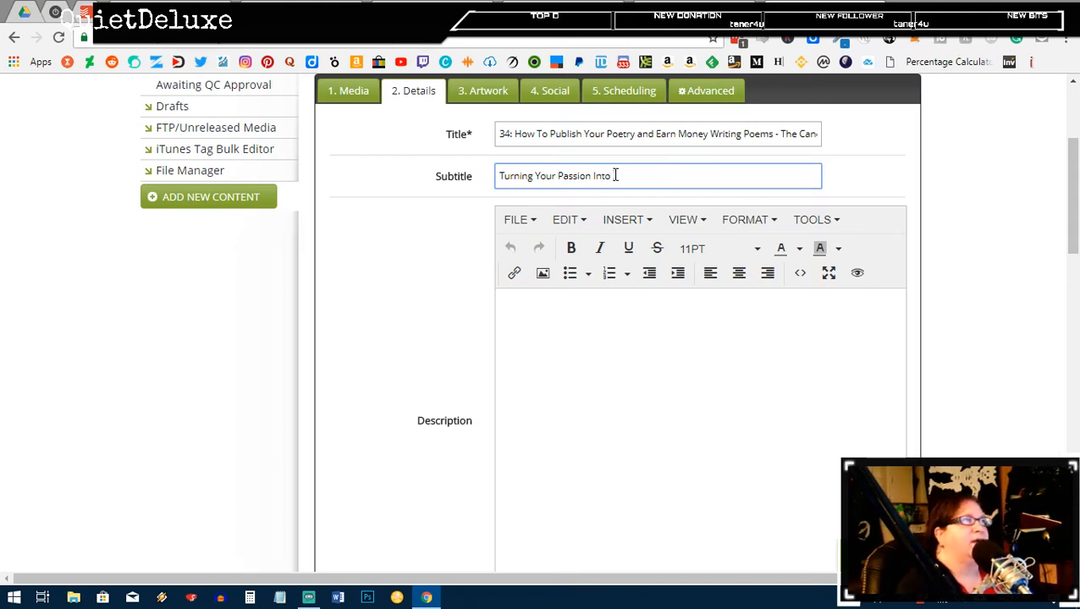
type(" Cas")
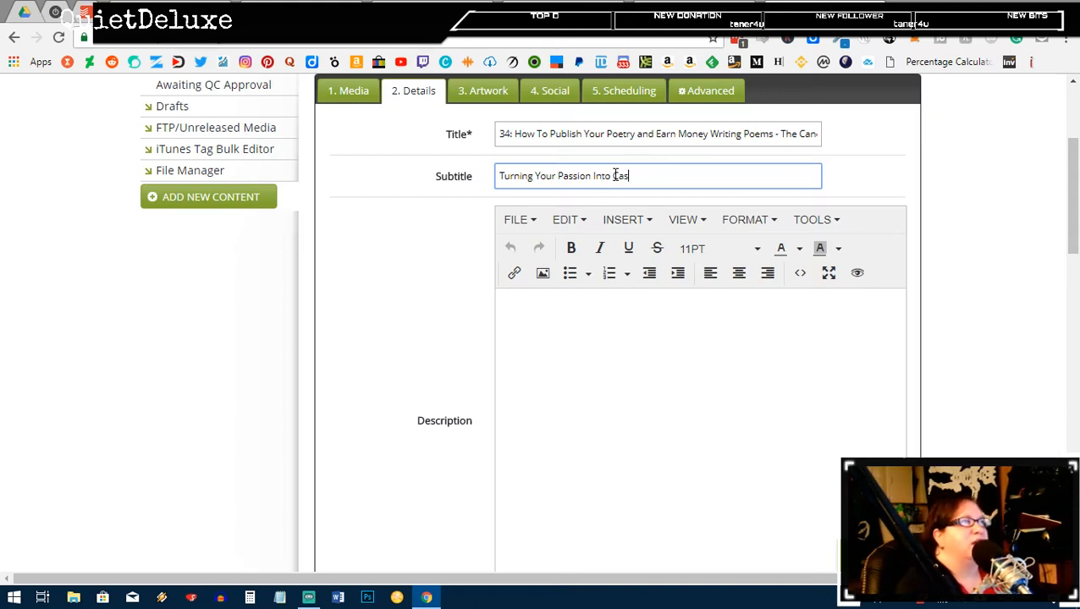
type("hflow")
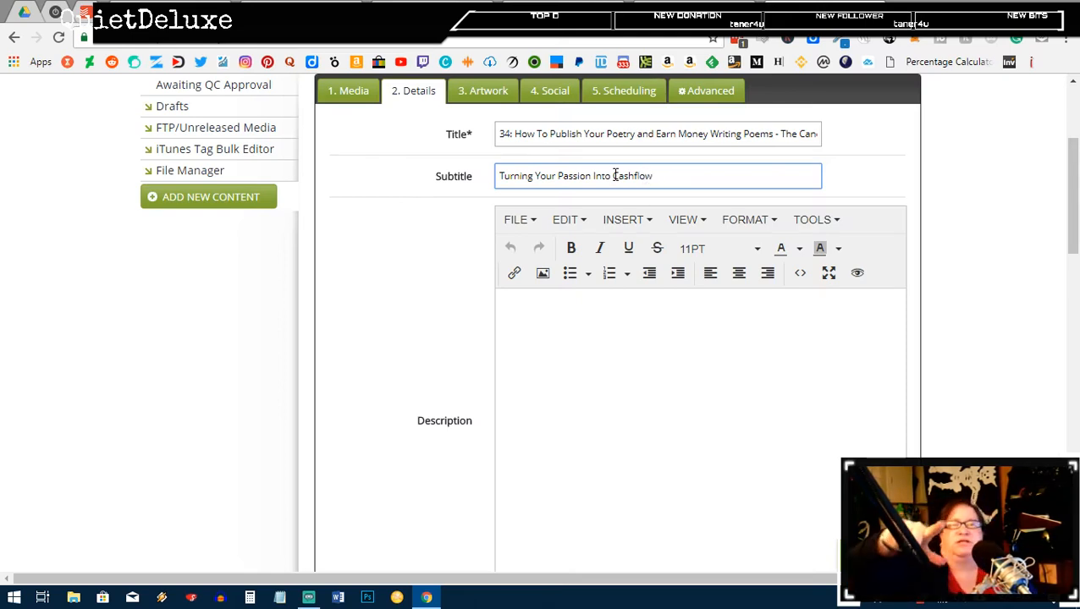
left_click(690, 300)
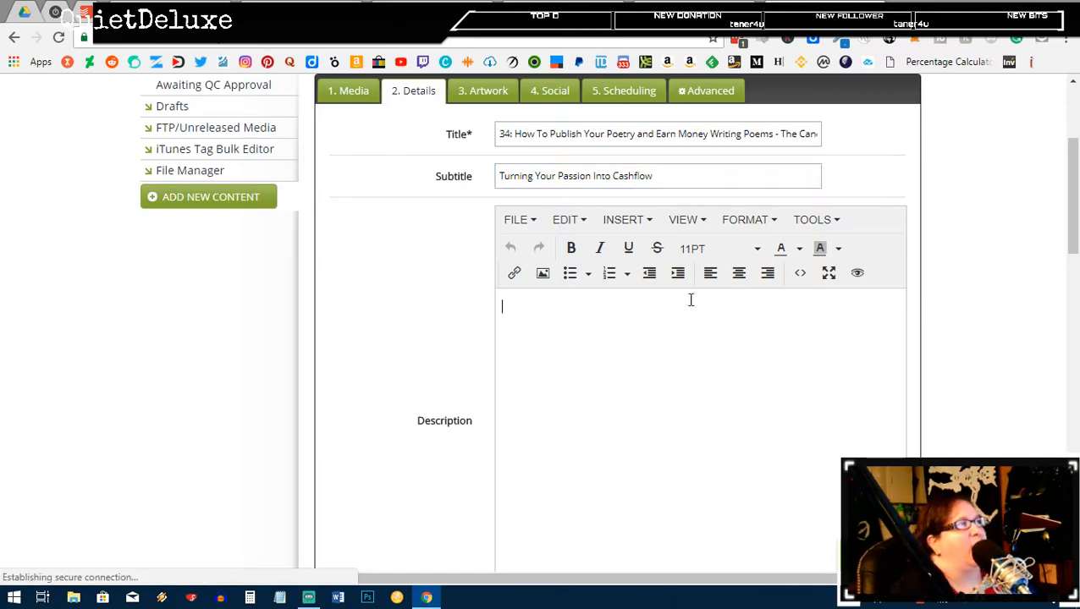
Step: Open the Yoast SEO snippet editor on the WordPress post
left_click(627, 7)
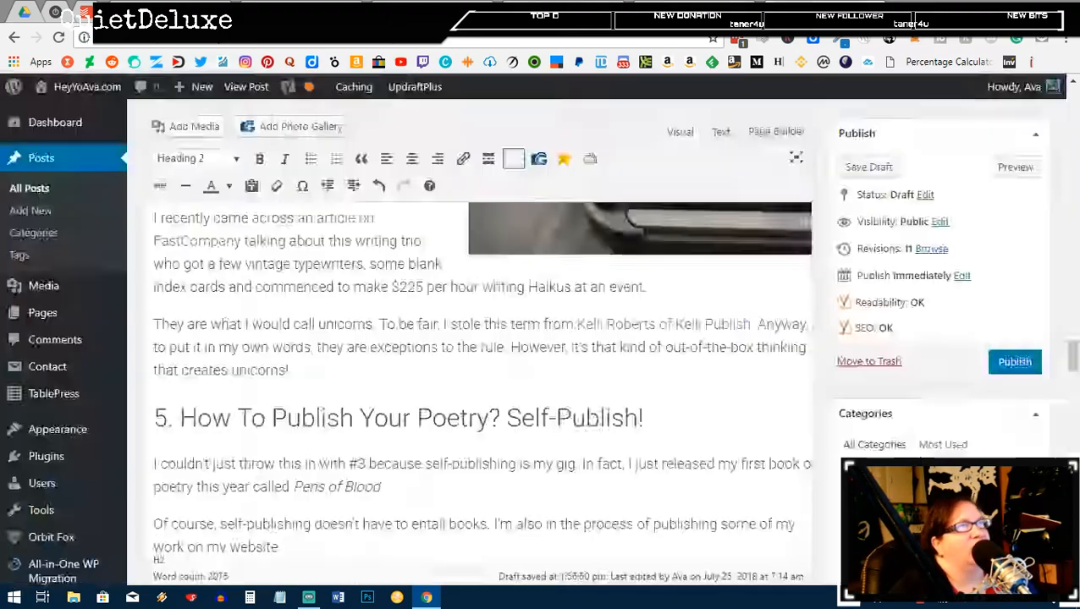
scroll(609, 355, "down", 15)
scroll(605, 364, "down", 5)
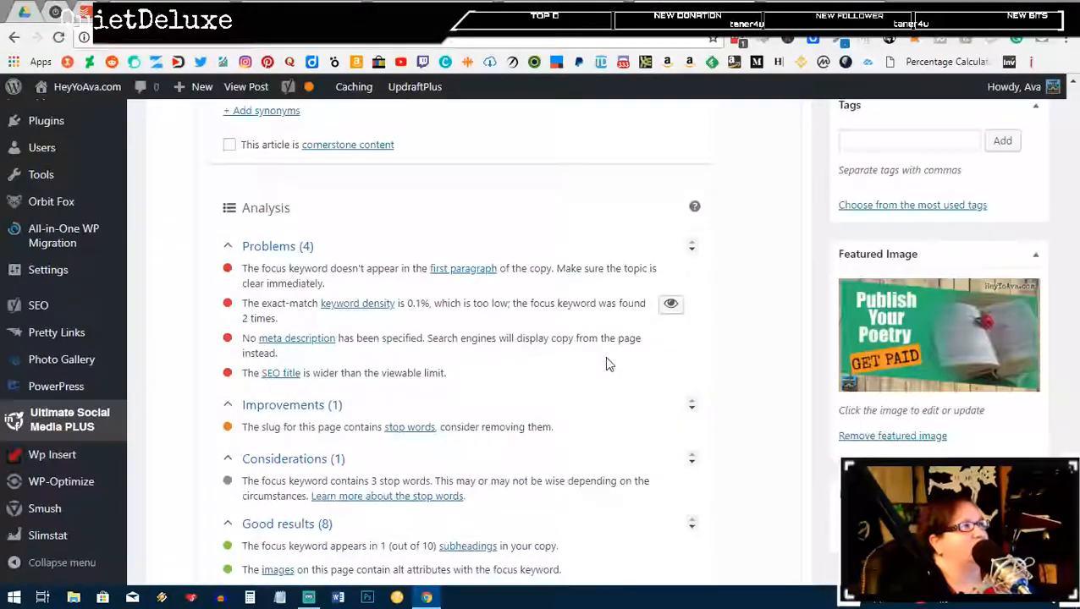
scroll(605, 364, "up", 5)
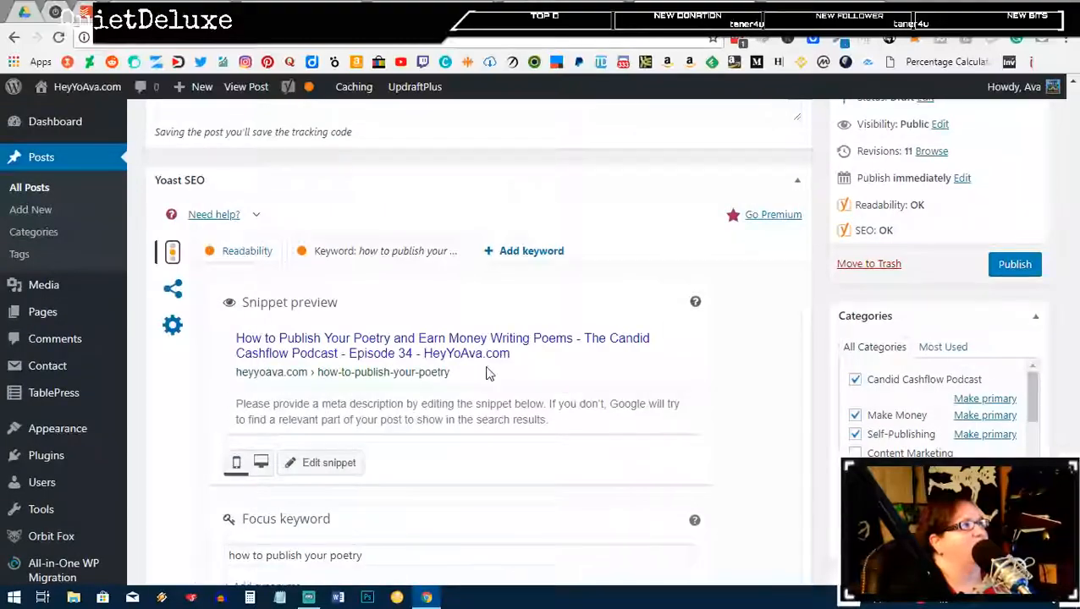
left_click(340, 464)
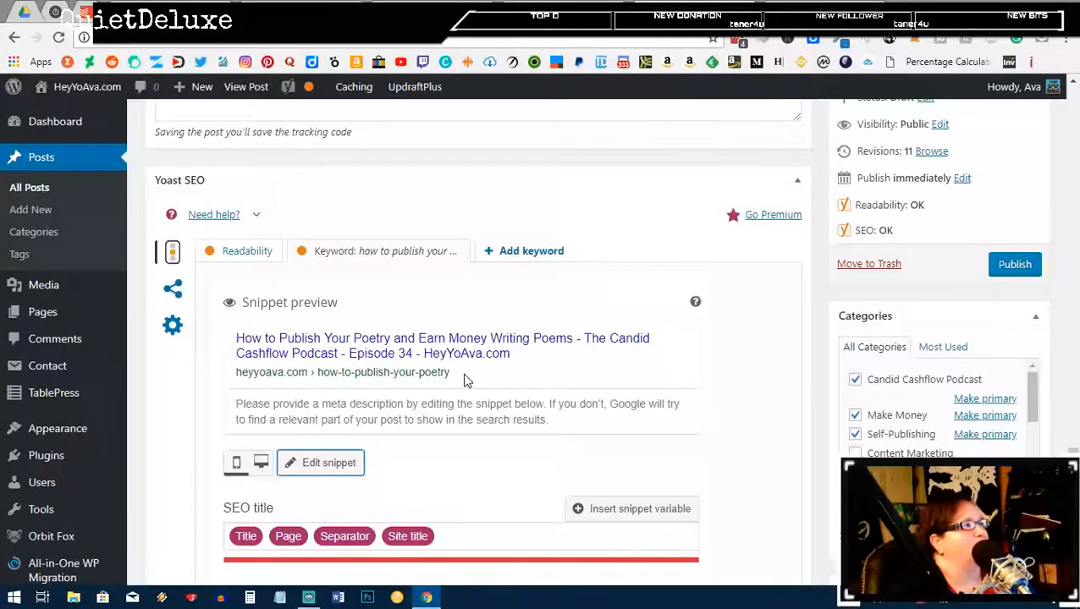
scroll(457, 372, "down", 4)
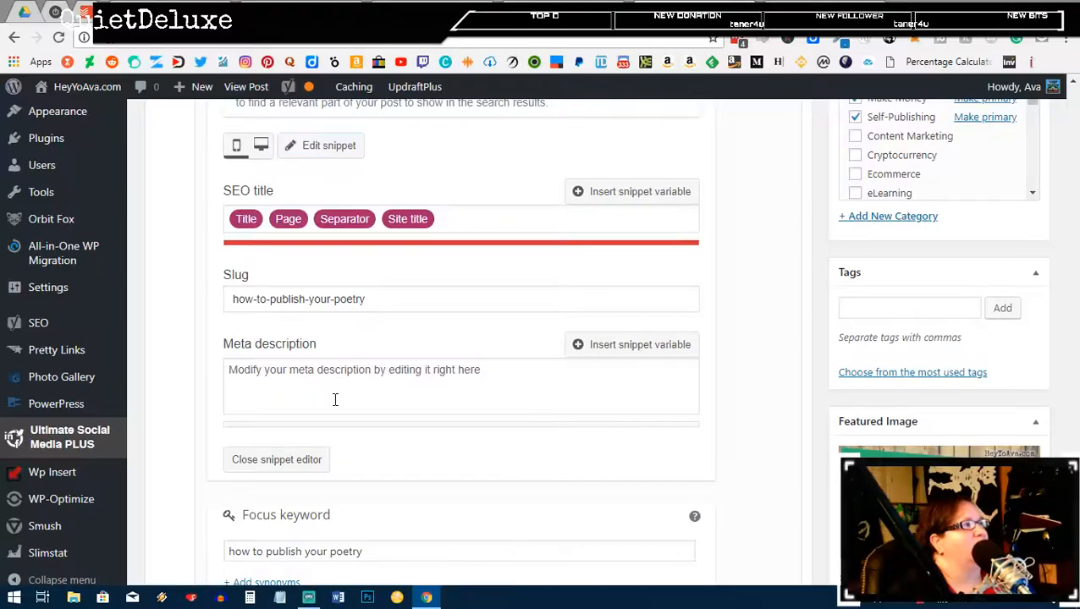
left_click(333, 396)
Step: Place the caret in the meta description field, then go back to the Libsyn episode details
scroll(415, 400, "up", 2)
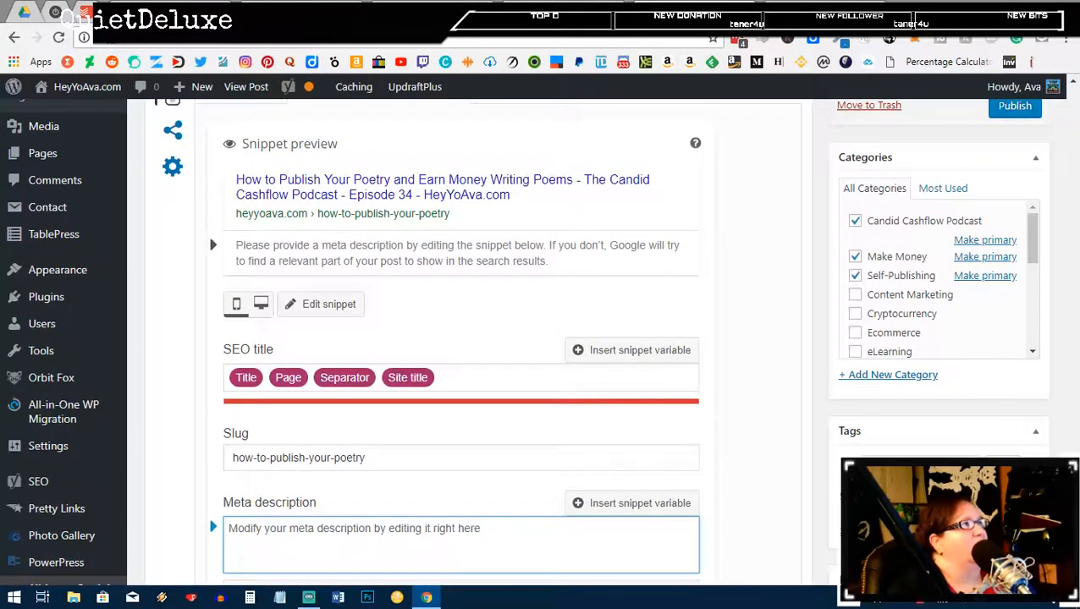
scroll(499, 408, "up", 5)
scroll(499, 408, "down", 4)
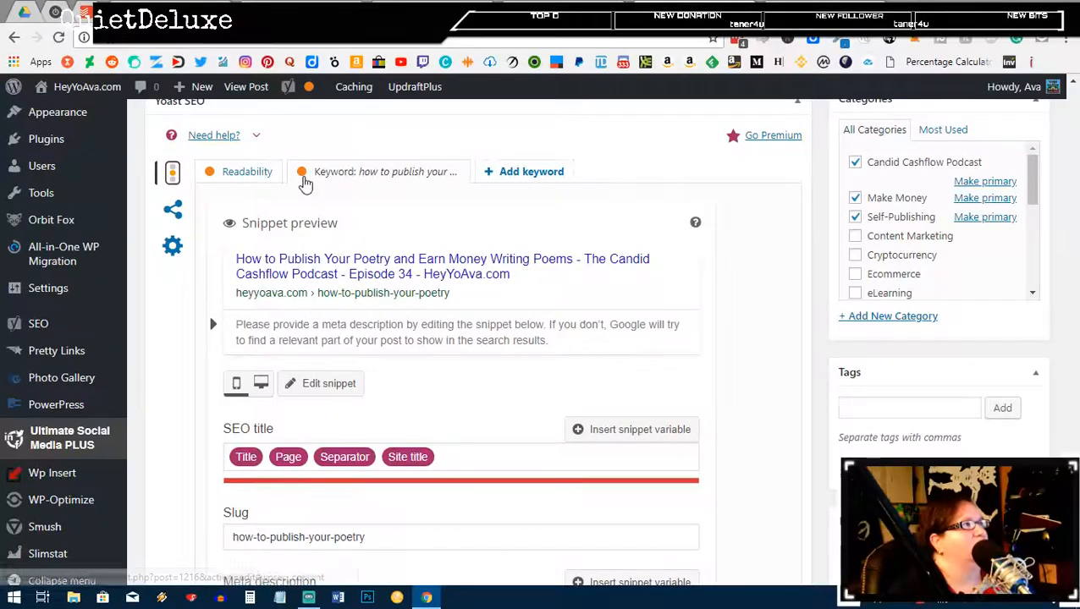
scroll(407, 279, "down", 1)
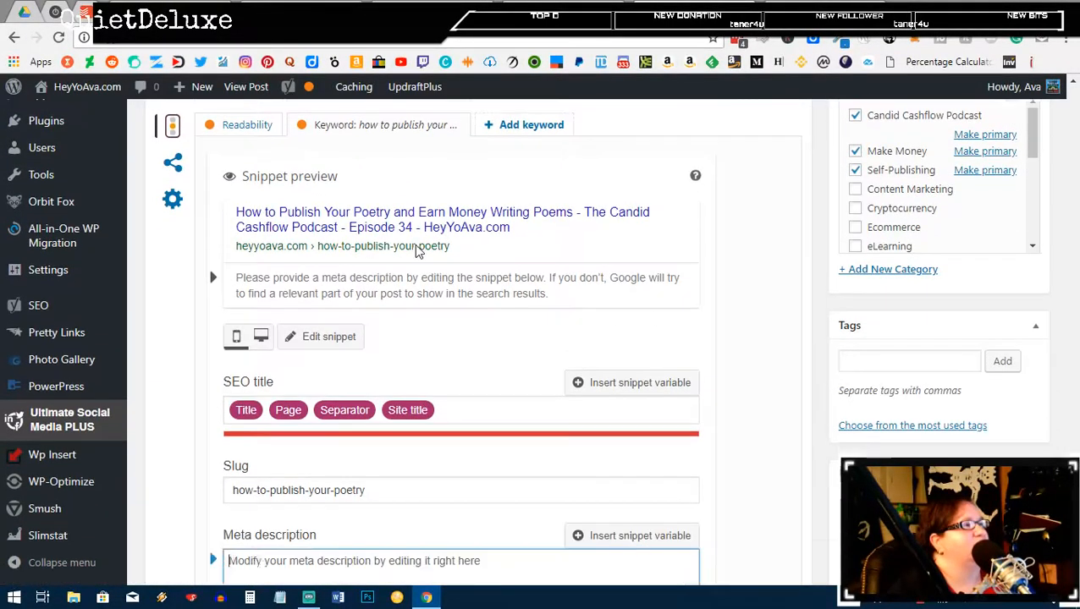
left_click(434, 526)
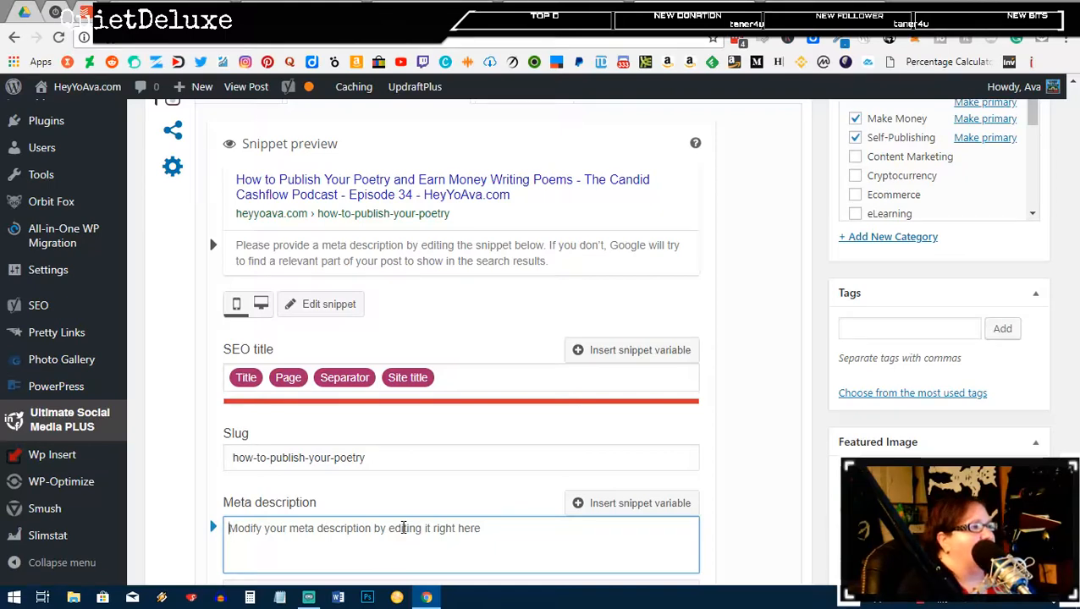
left_click(677, 12)
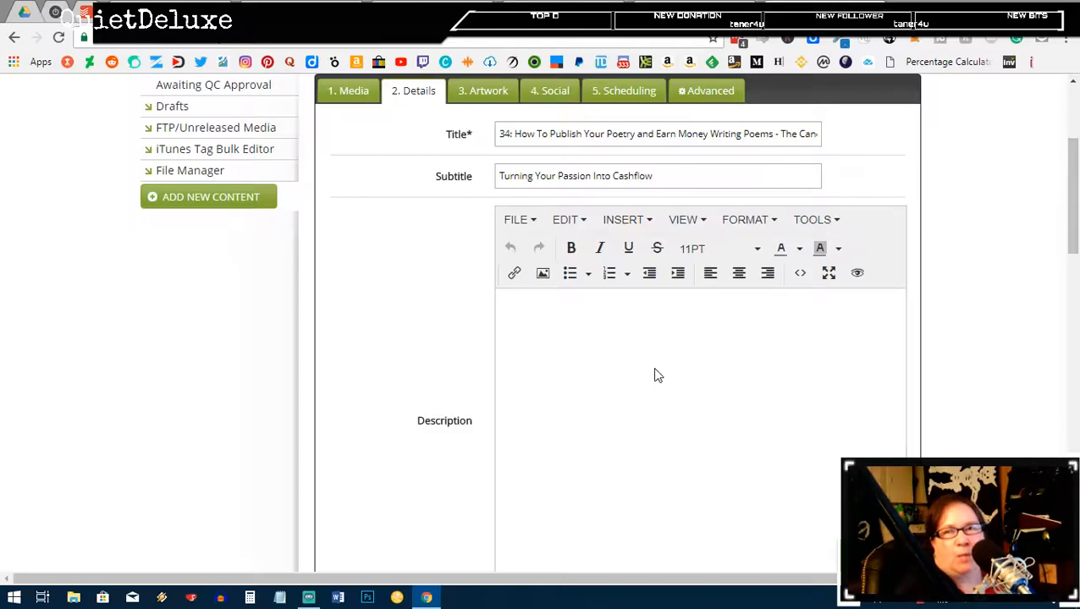
Step: Write the description paragraph on publishing poetry and earning money from poems, ending '…get all the links and bonuses!'
type("IN T")
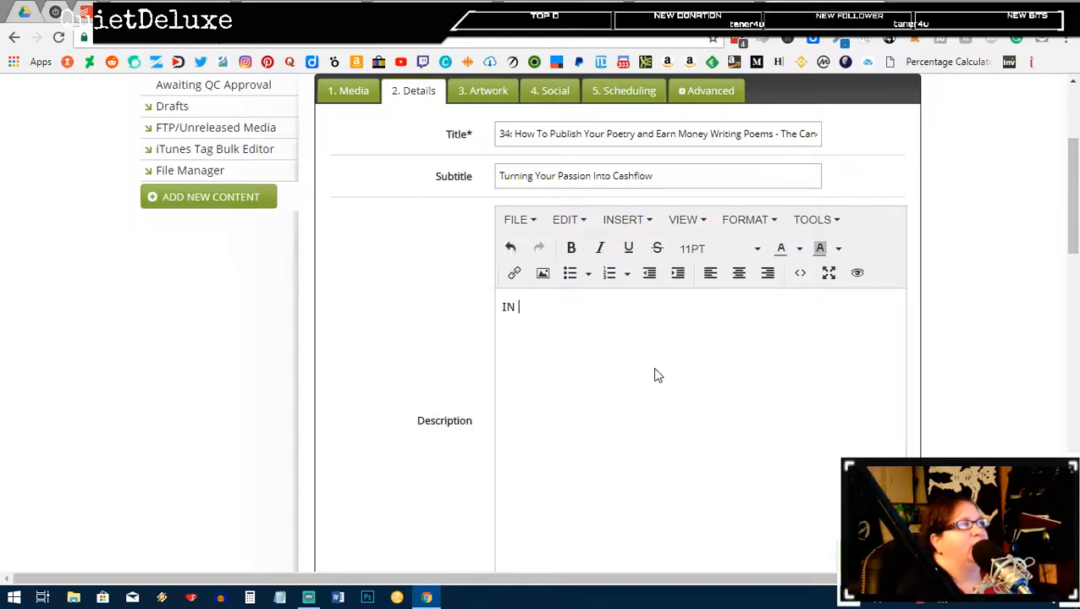
key("BackSpace")
key("BackSpace")
key("BackSpace")
type("n this ")
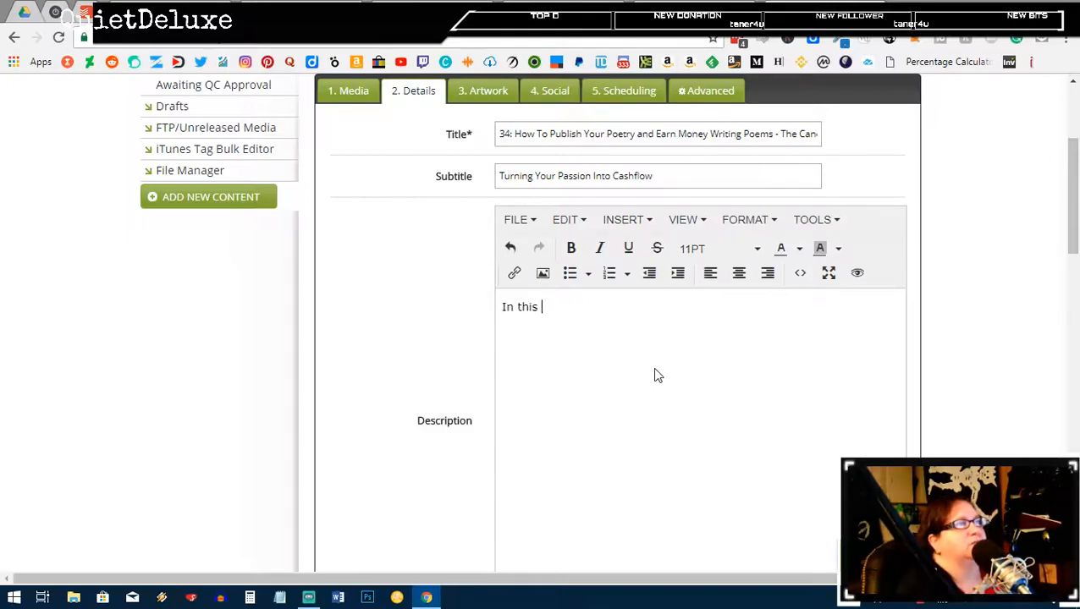
type("episode, we di")
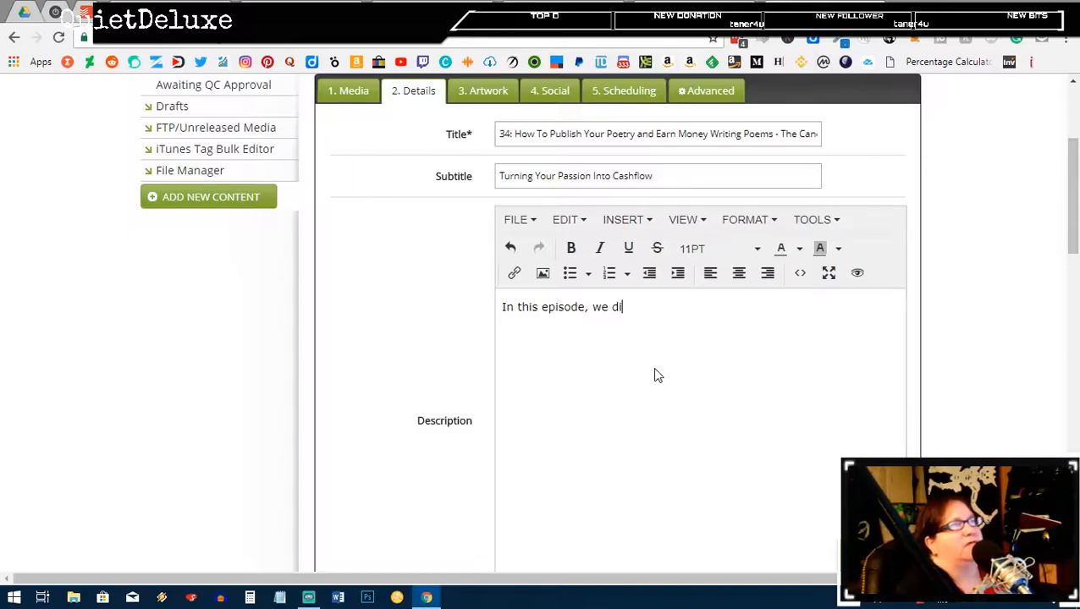
type("scuss")
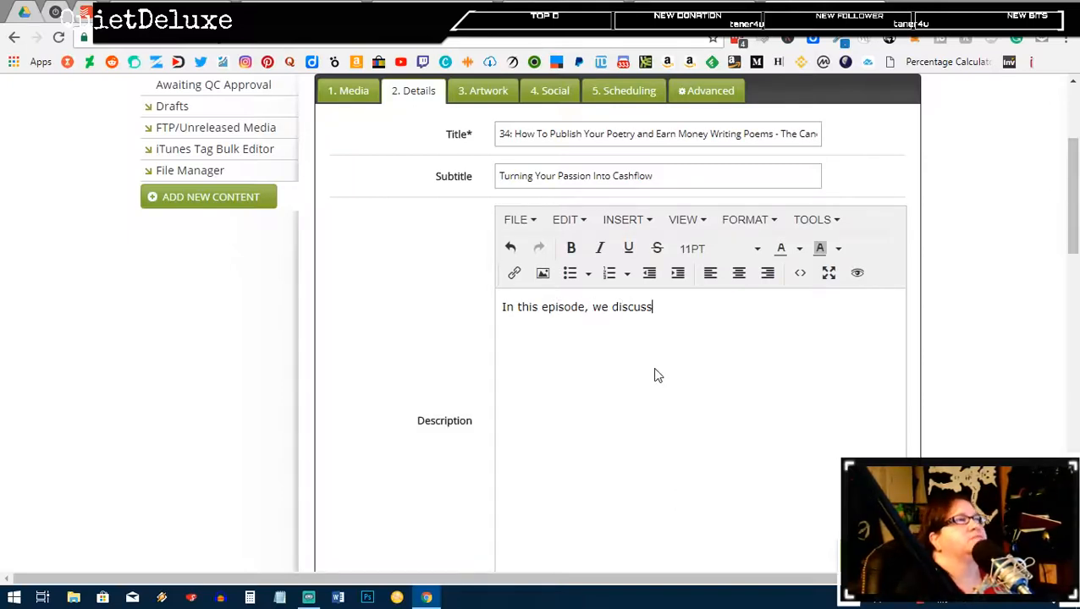
type(" how to ")
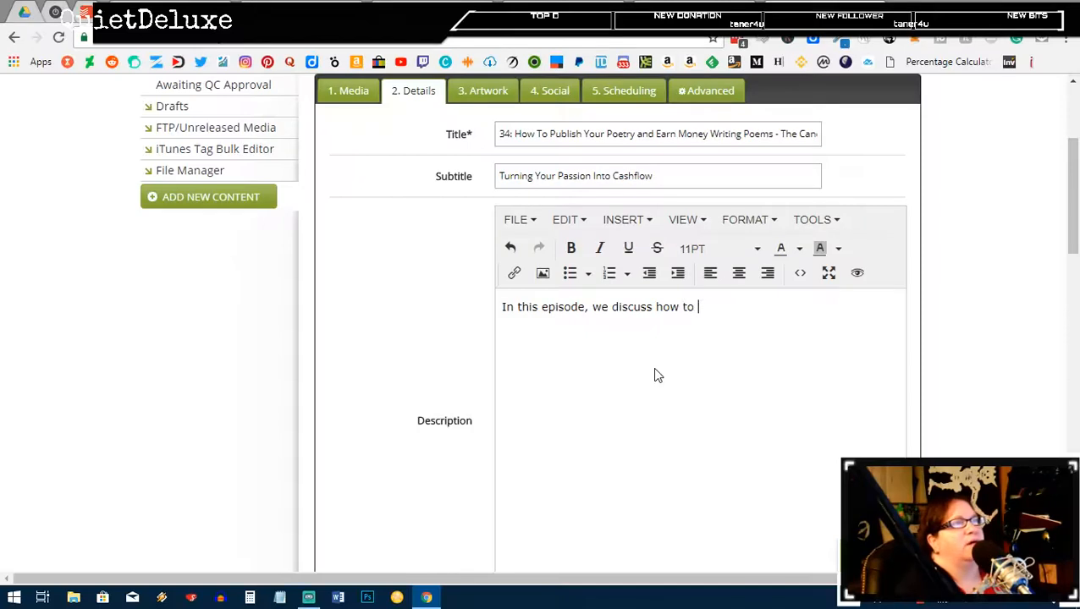
type("publish your po")
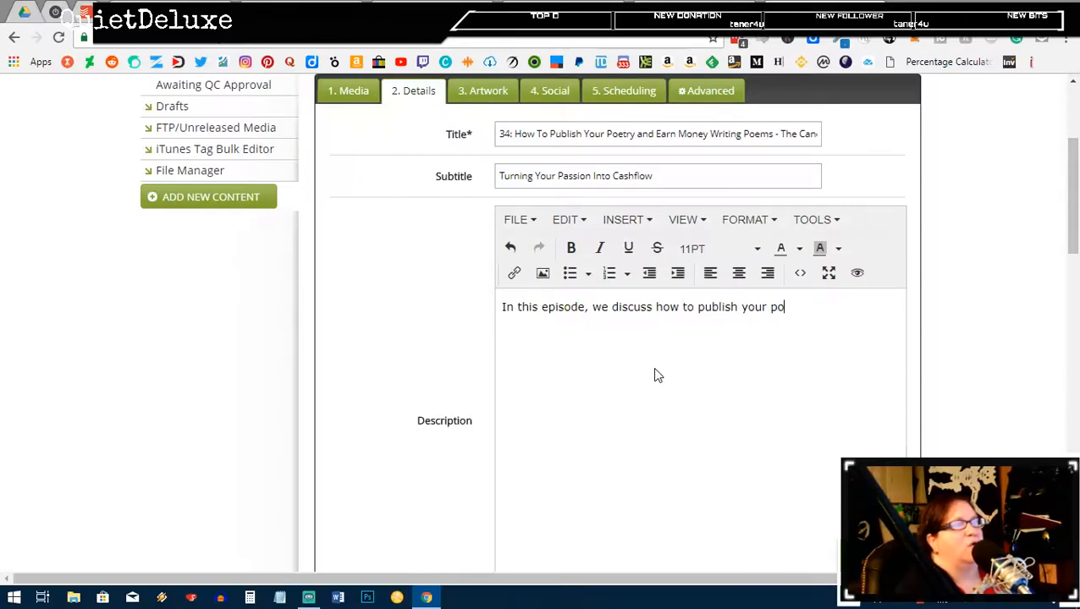
type("etry")
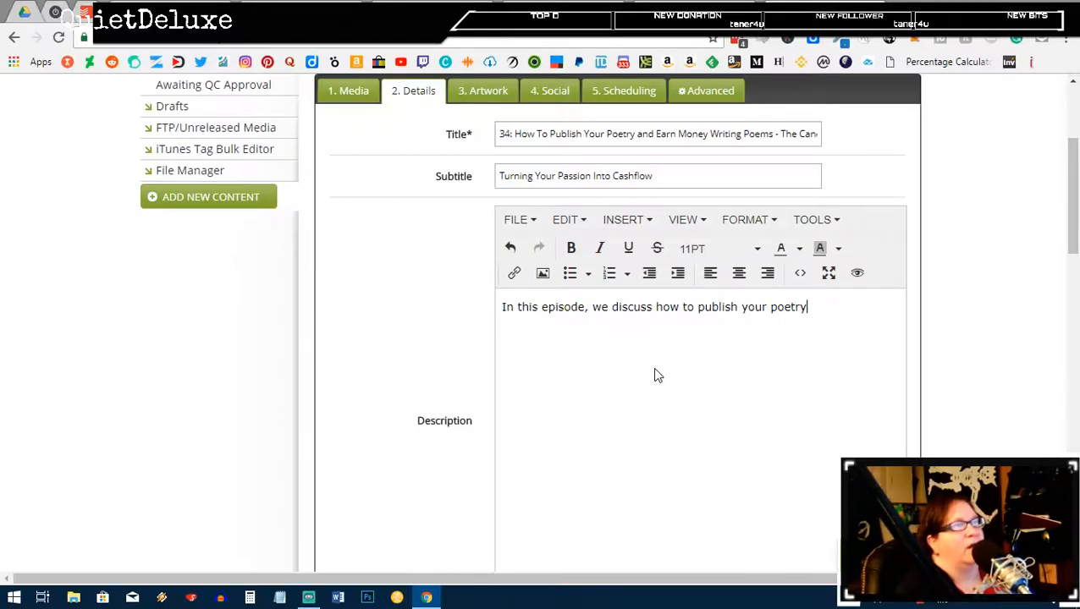
type(" on")
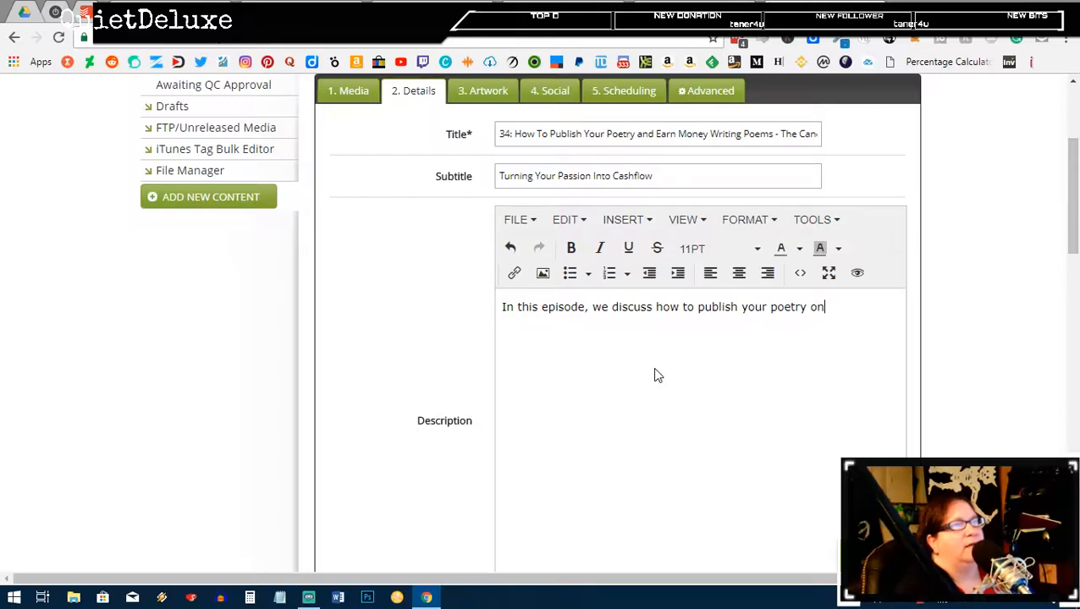
type("line and i")
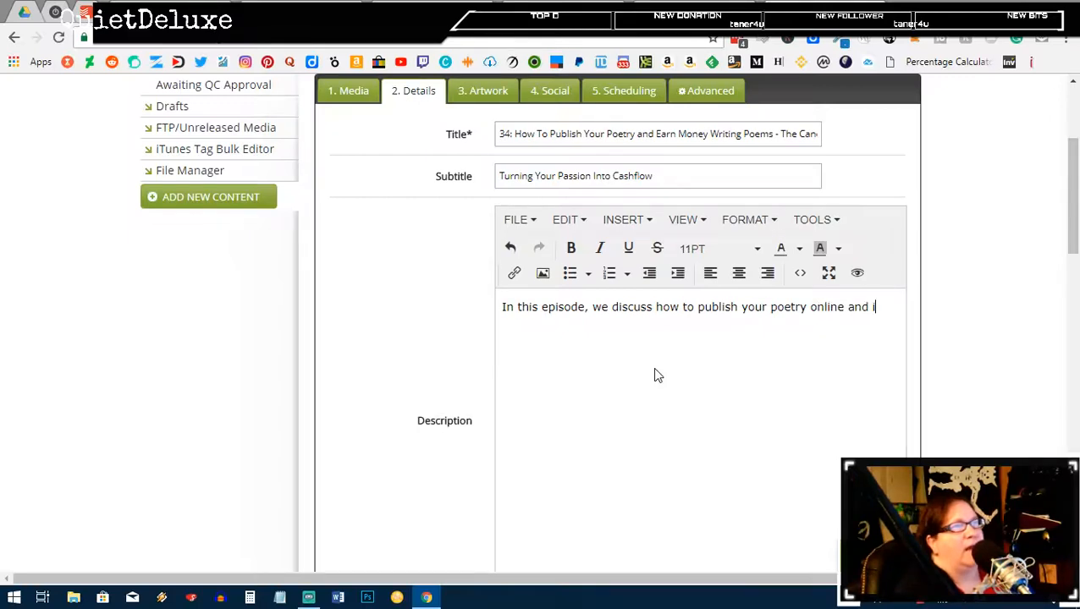
type("n books")
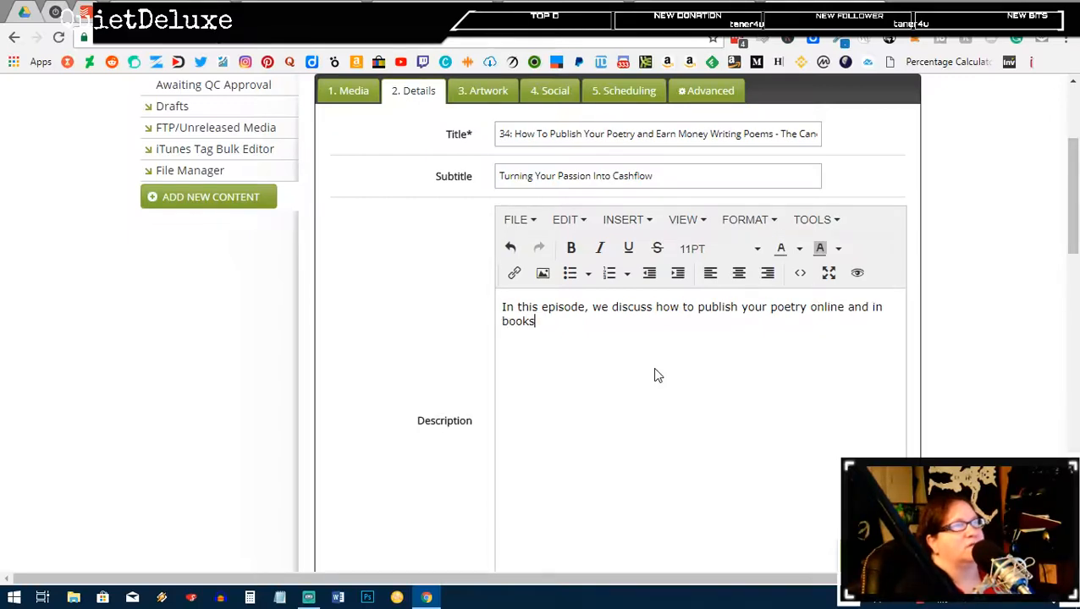
type(". ")
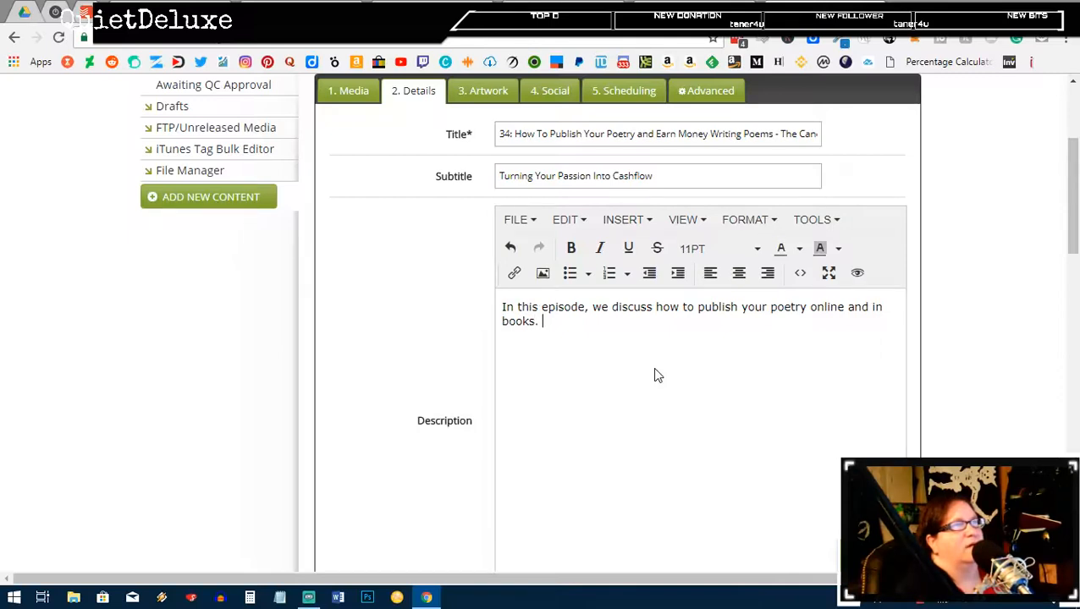
type("Also, learn ")
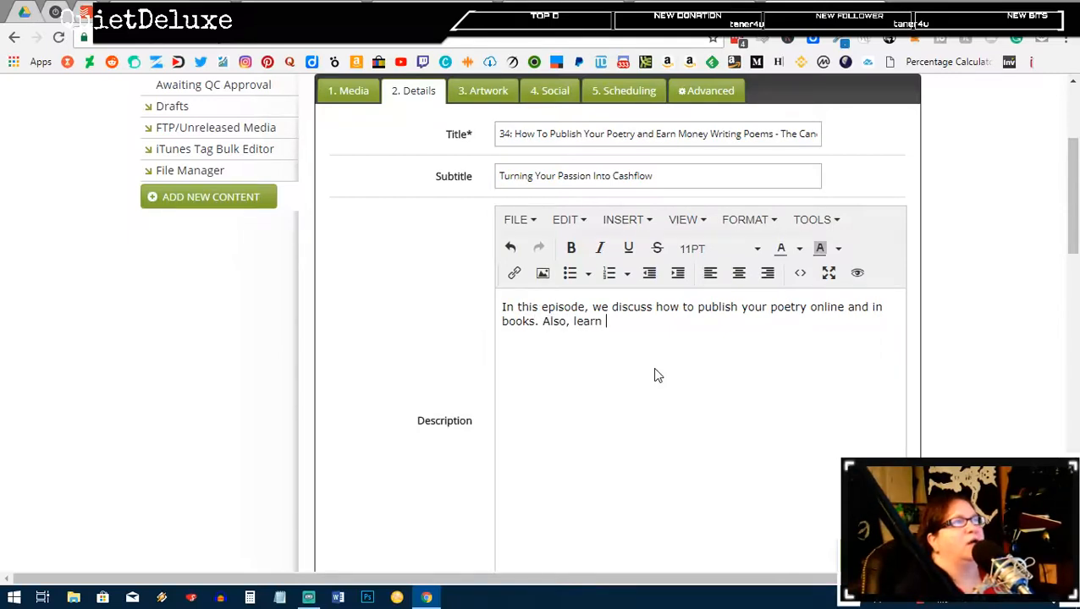
type("how you can make money")
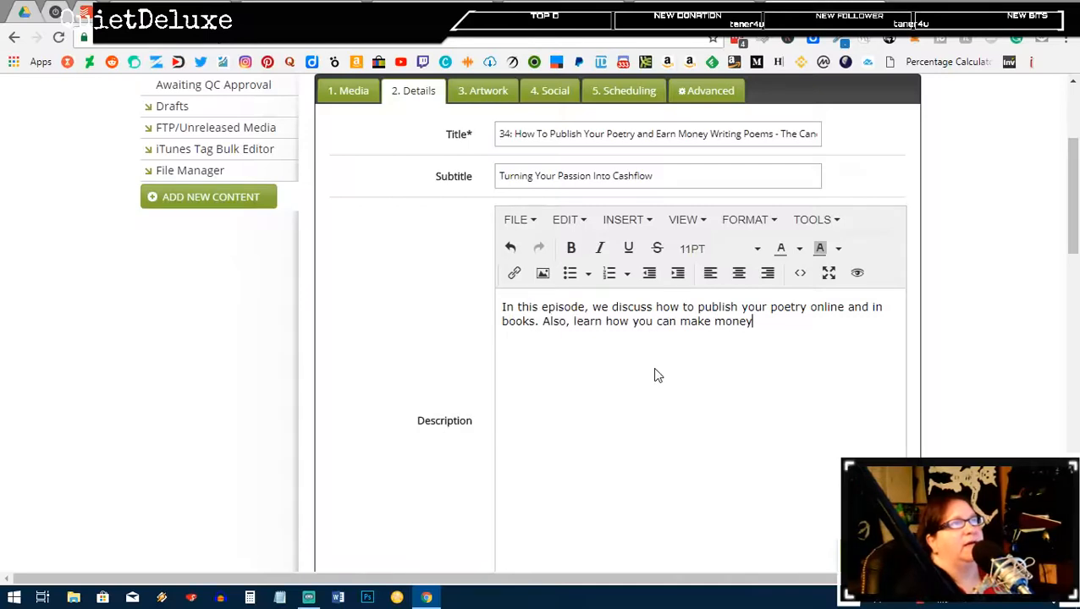
type(" wri")
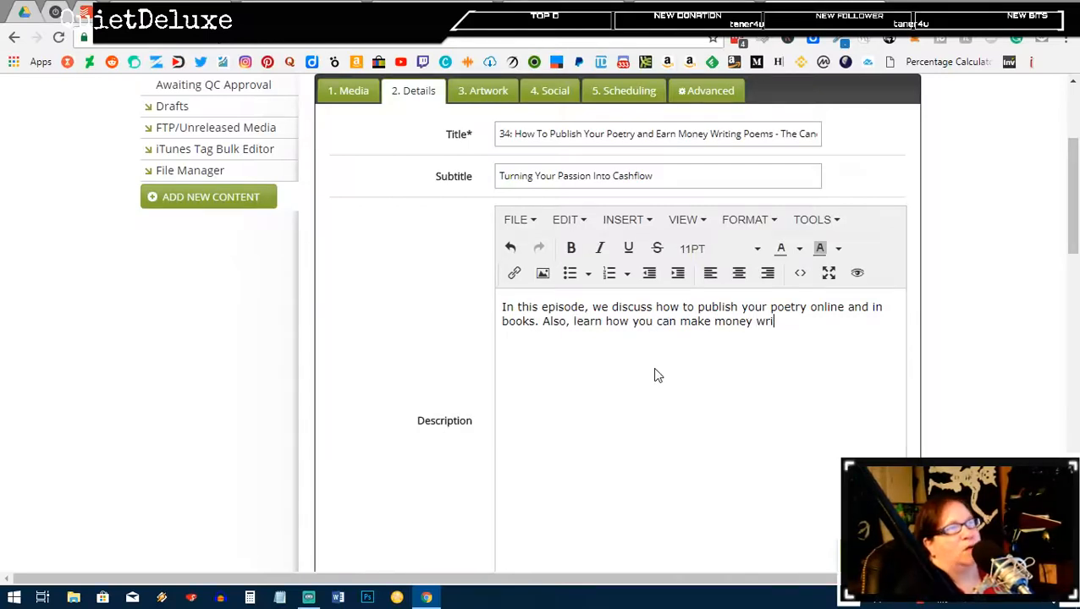
type("ting poetm")
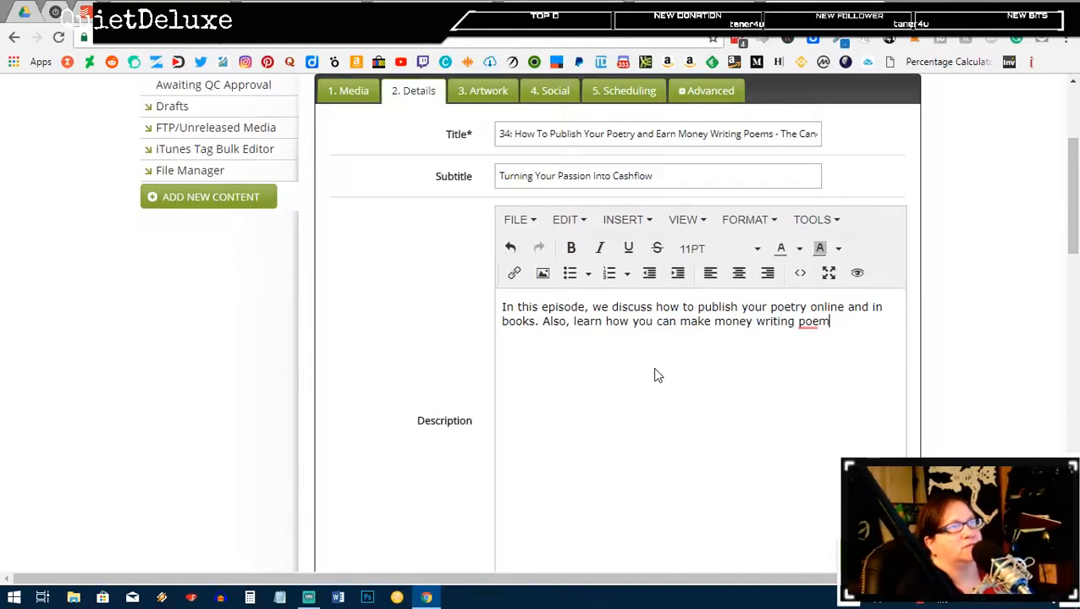
type("s. ")
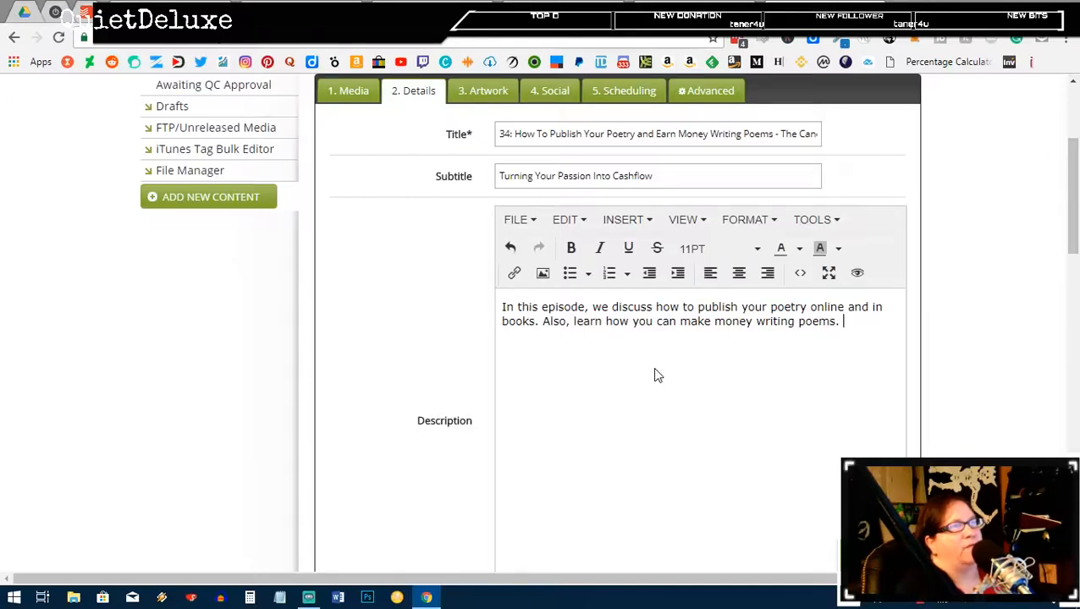
type("Great")
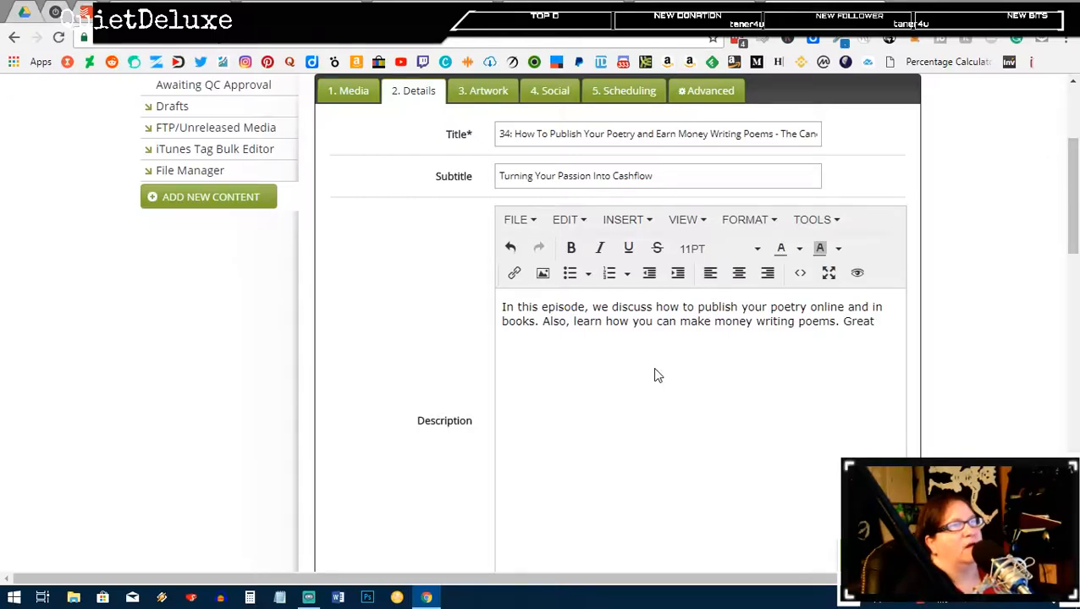
key("BackSpace")
key("BackSpace")
key("BackSpace")
key("BackSpace")
key("BackSpace")
type("Get ")
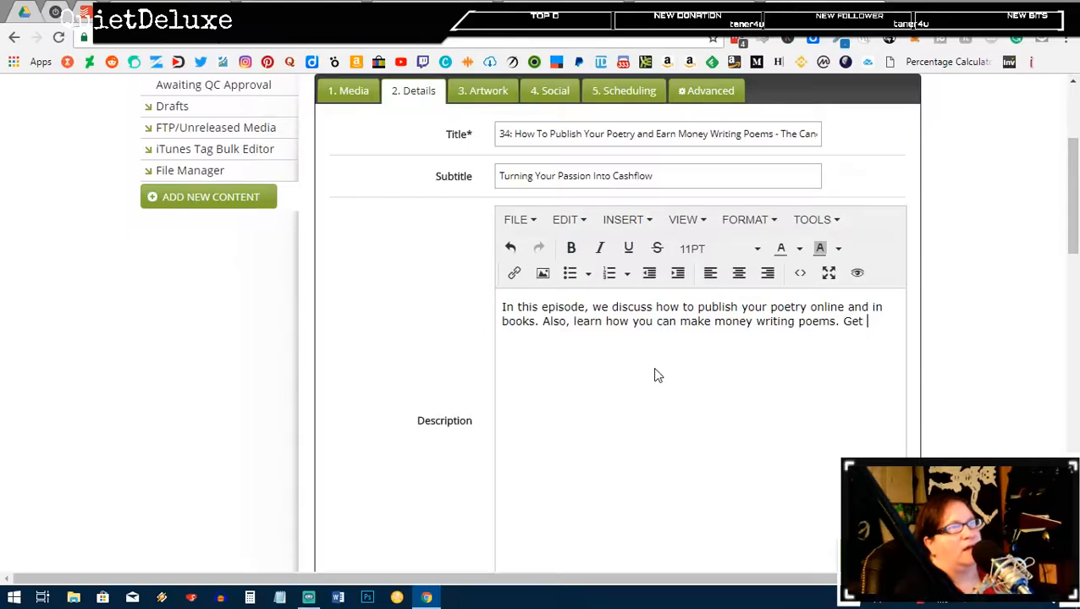
type("the vbo")
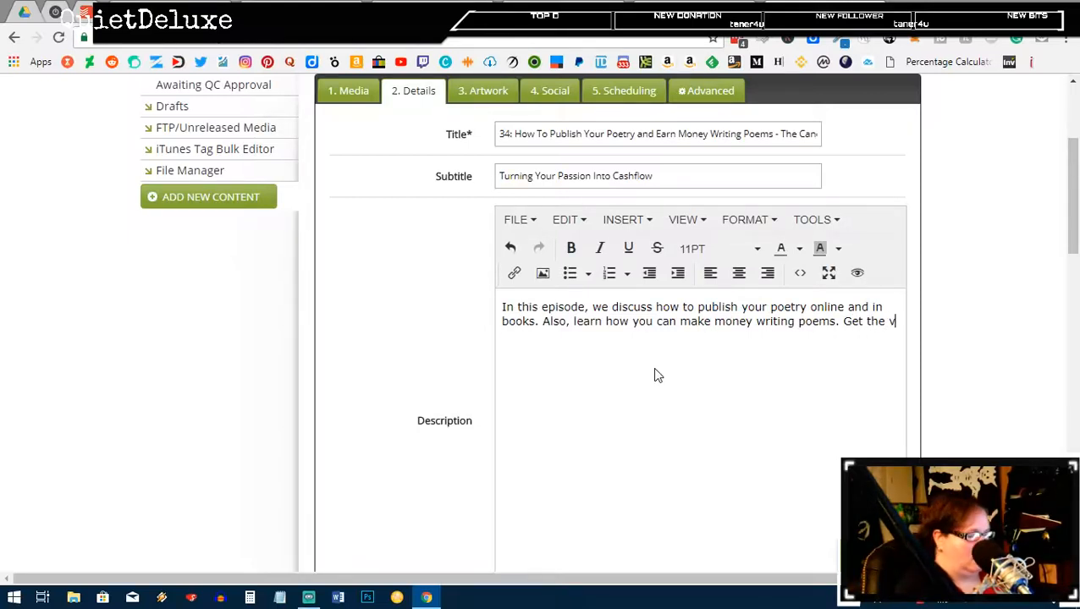
key("BackSpace")
type("bon")
key("BackSpace")
key("BackSpace")
key("BackSpace")
key("BackSpace")
key("BackSpace")
key("BackSpace")
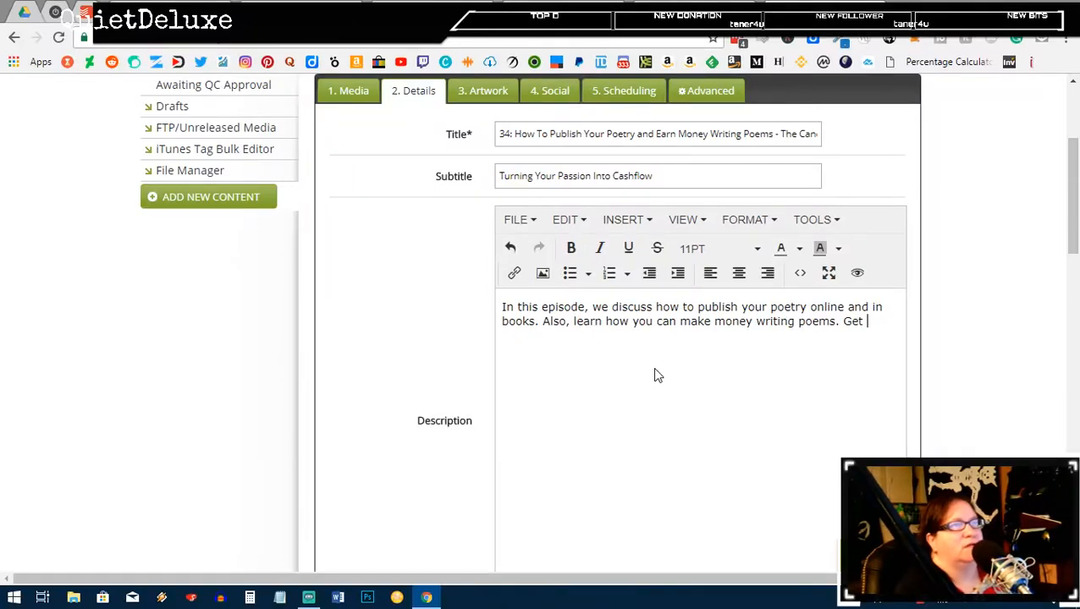
type("5 g")
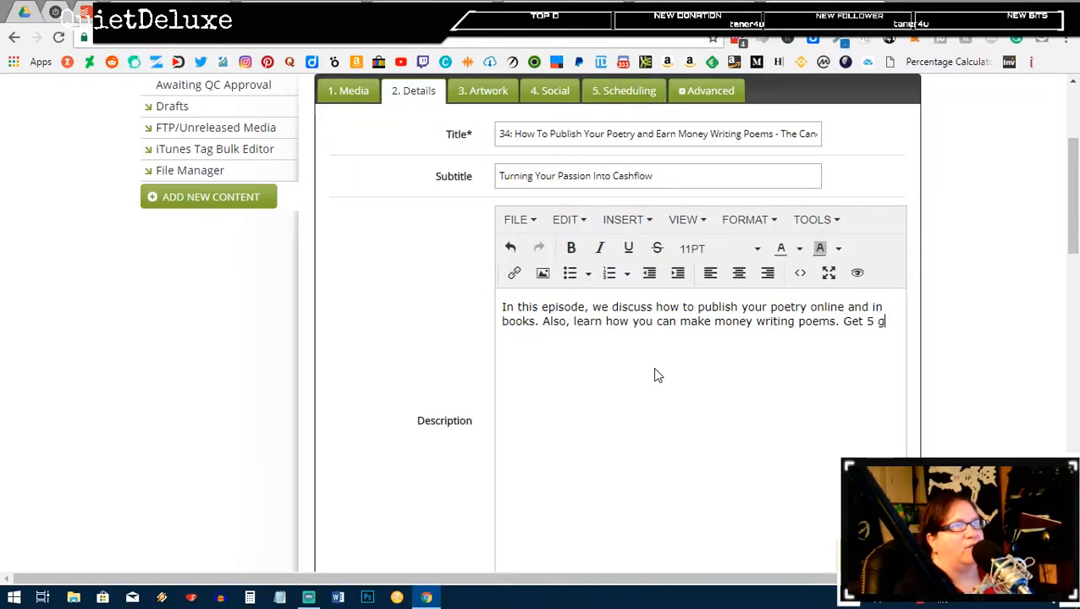
type("reat ways to do ")
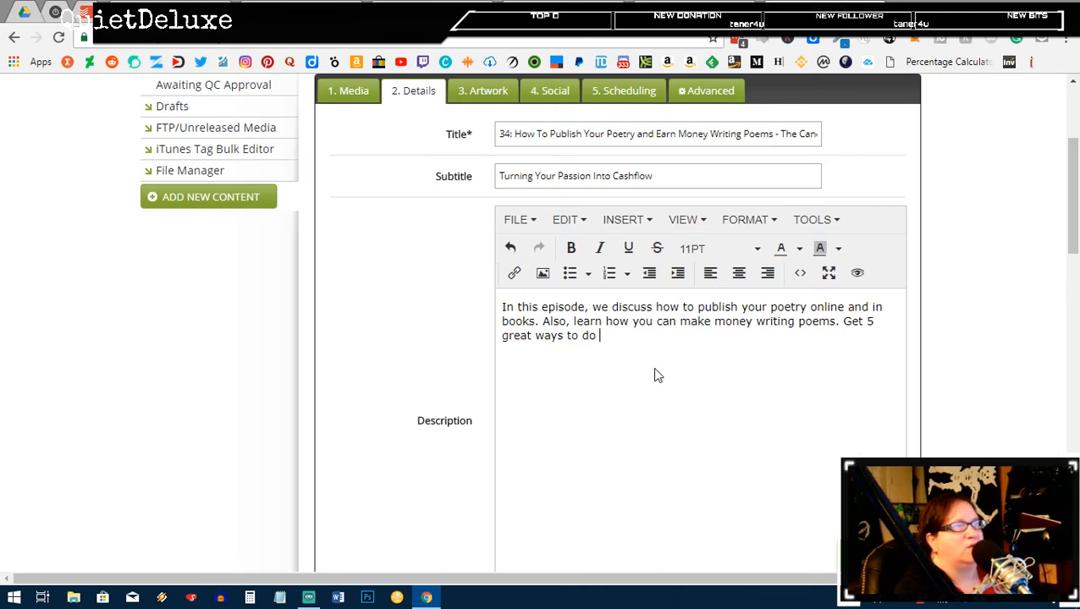
type("just that, and don't ")
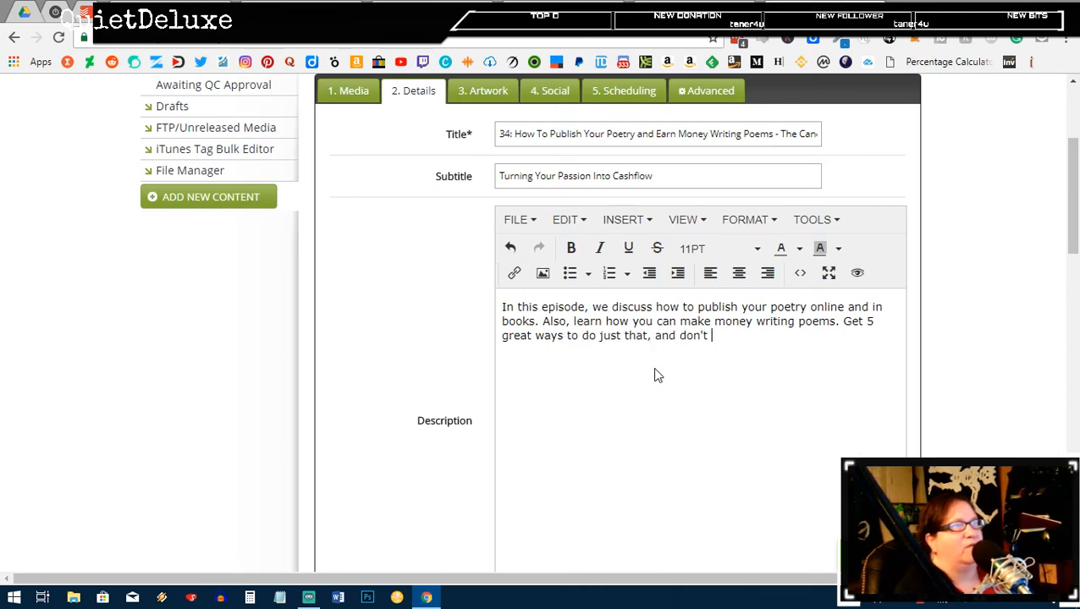
type("forget to th")
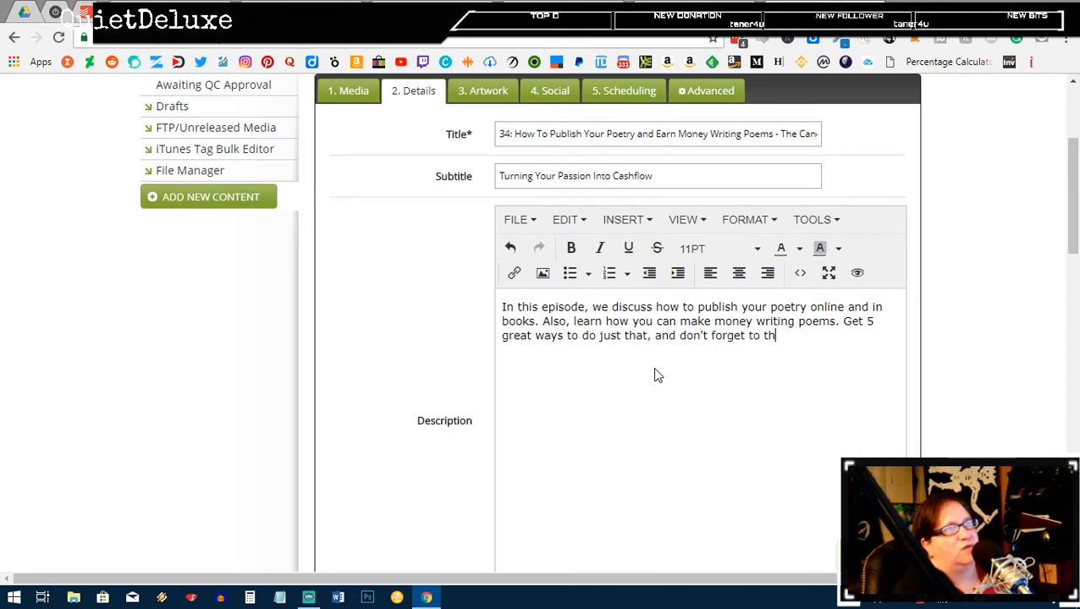
key("BackSpace")
key("BackSpace")
type("grab t")
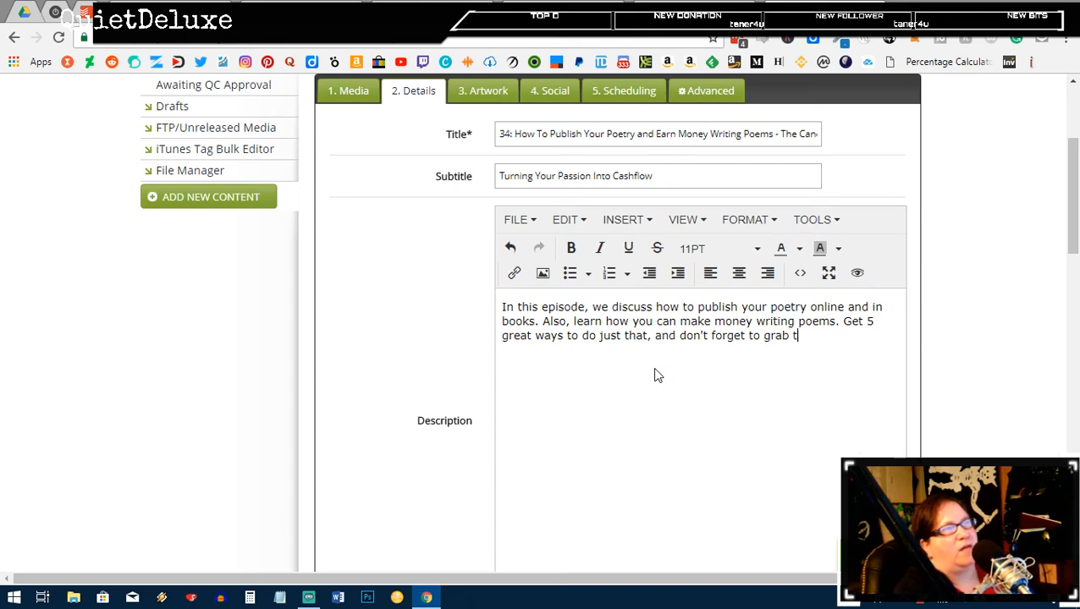
type("he show notes")
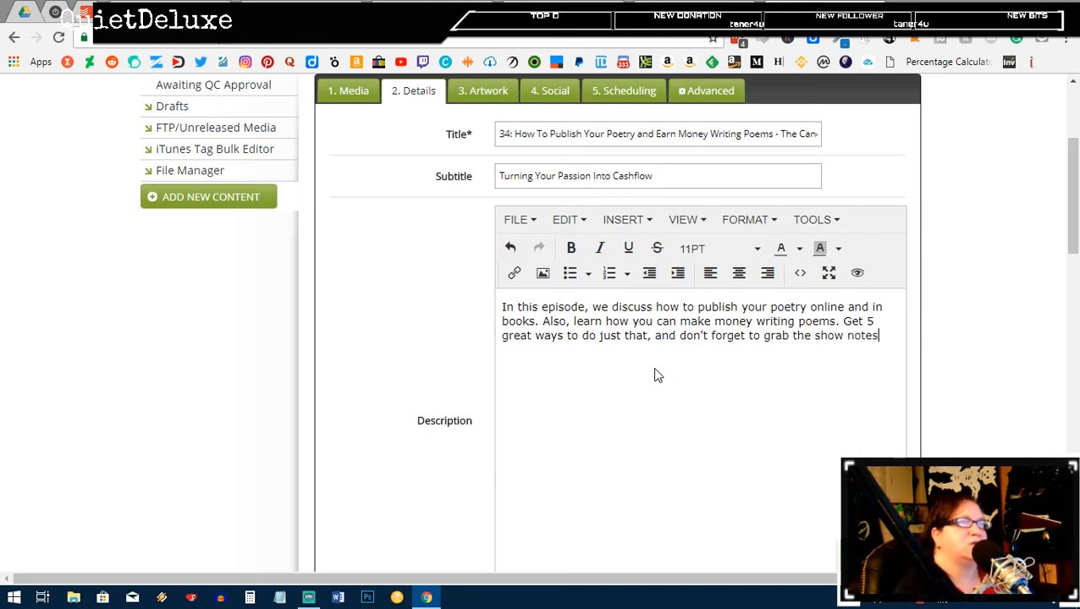
type(" to get all t")
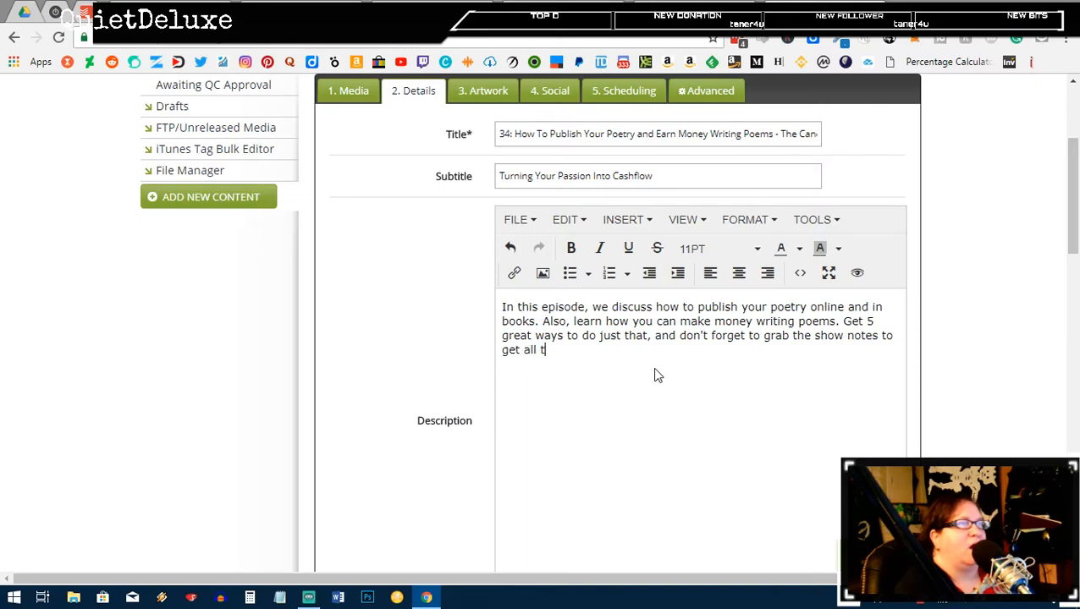
type("he links and bonuses")
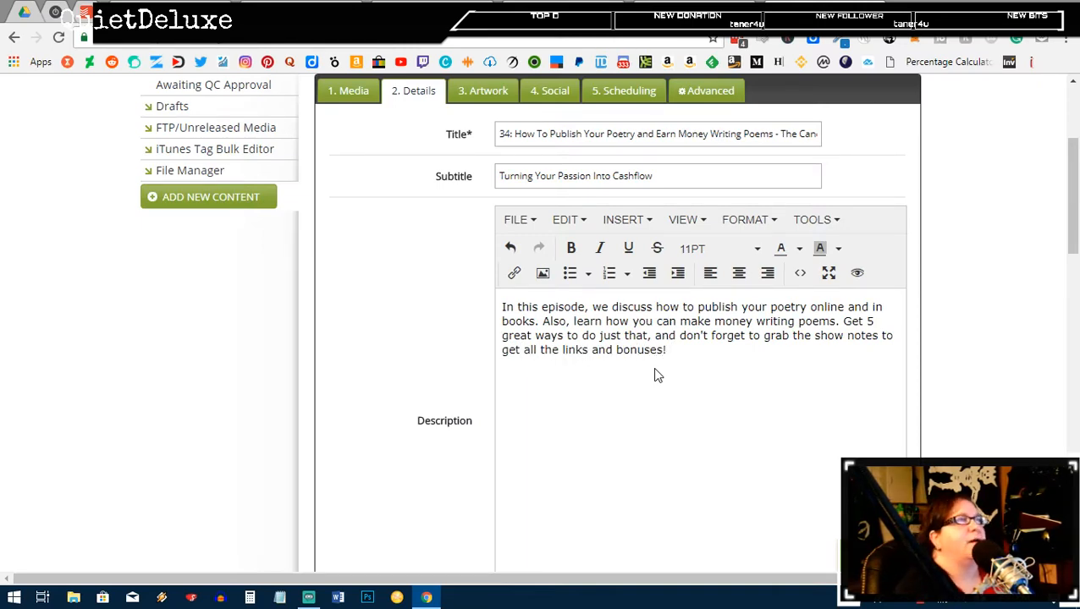
type("!")
Step: Add a LINKS heading line below the description paragraph
key("Return")
type("LINKS")
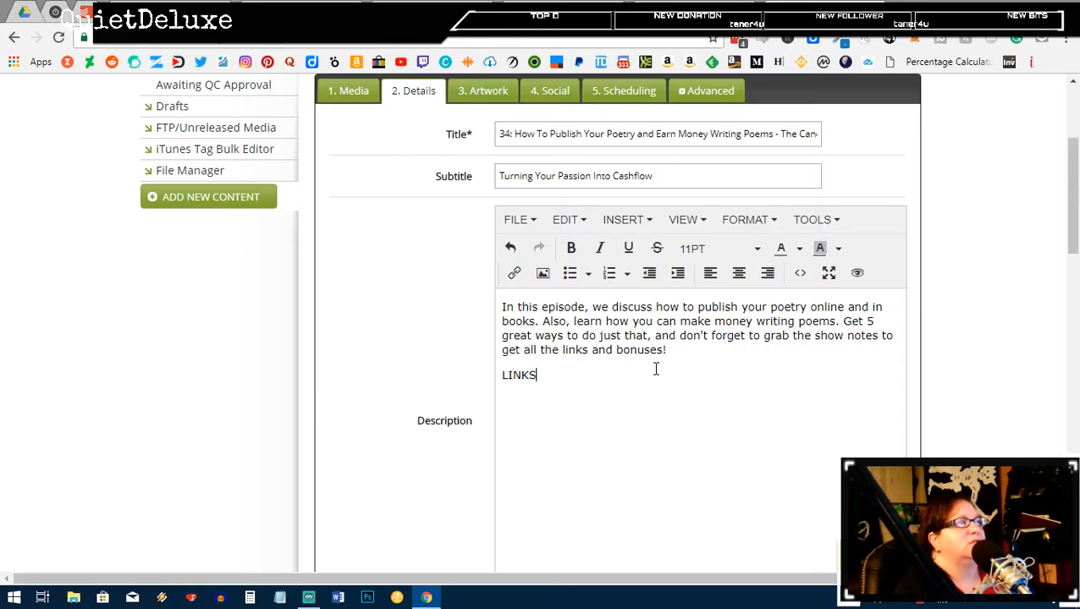
key("Return")
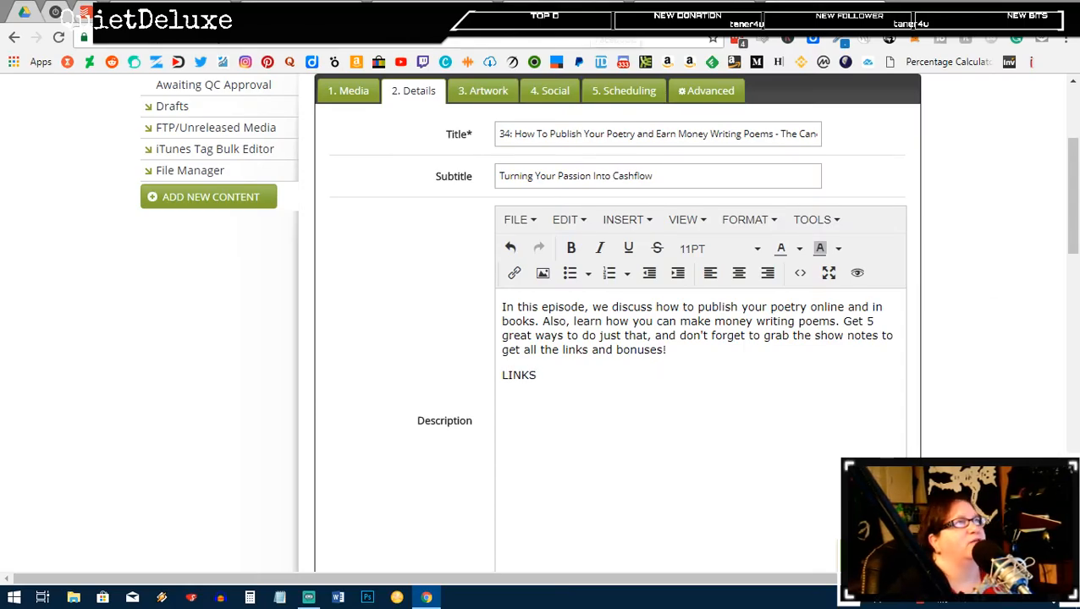
Step: Copy the poetry post's permalink URL from WordPress and return to the Libsyn episode details
left_click(593, 12)
scroll(355, 262, "up", 20)
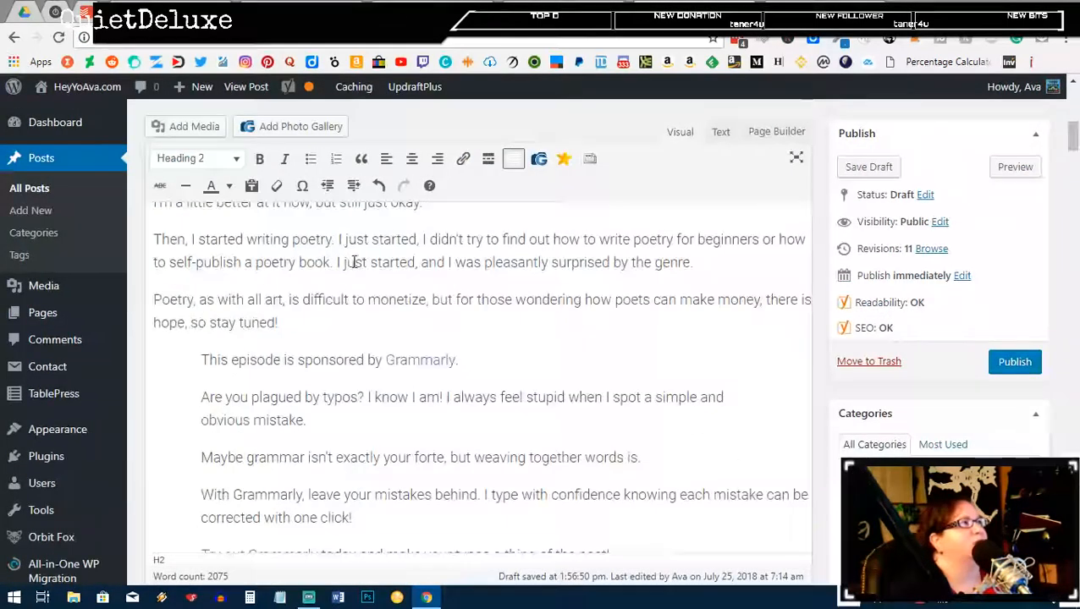
scroll(355, 262, "up", 5)
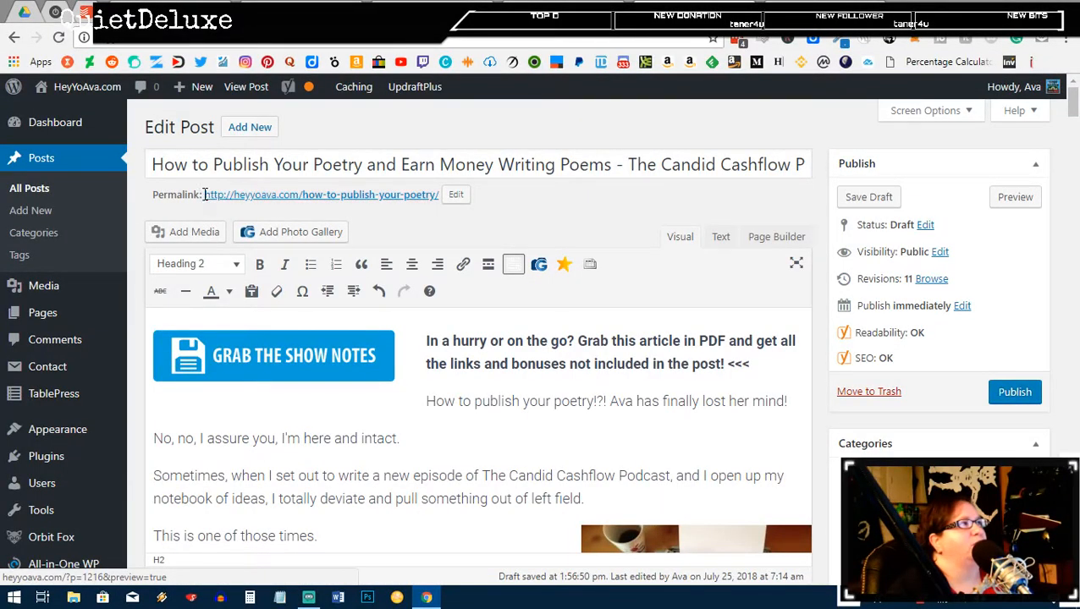
left_click_drag(204, 195, 440, 197)
key("ctrl+c")
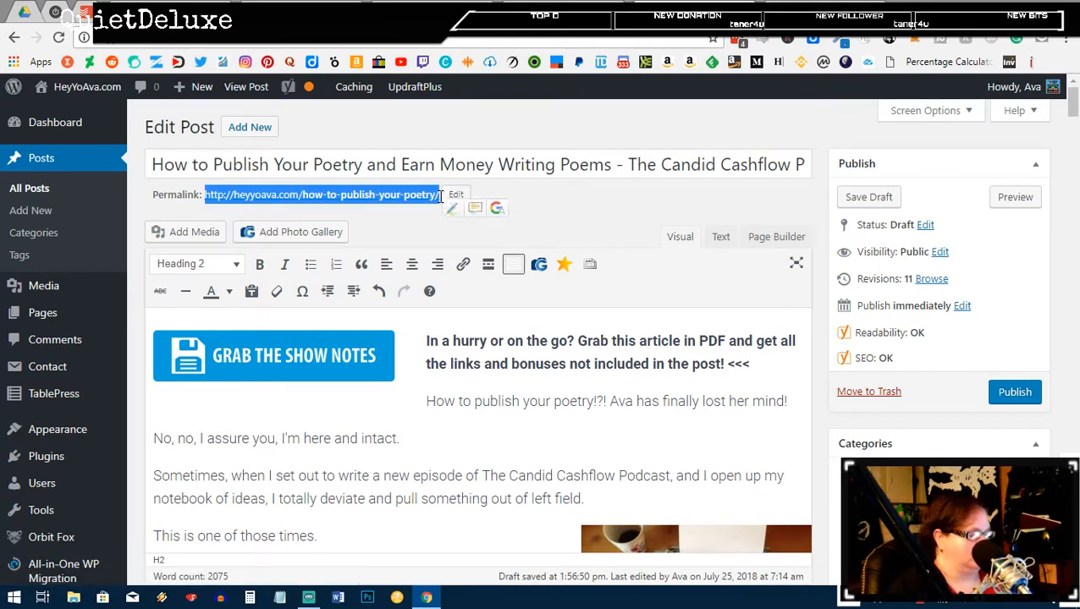
left_click(816, 5)
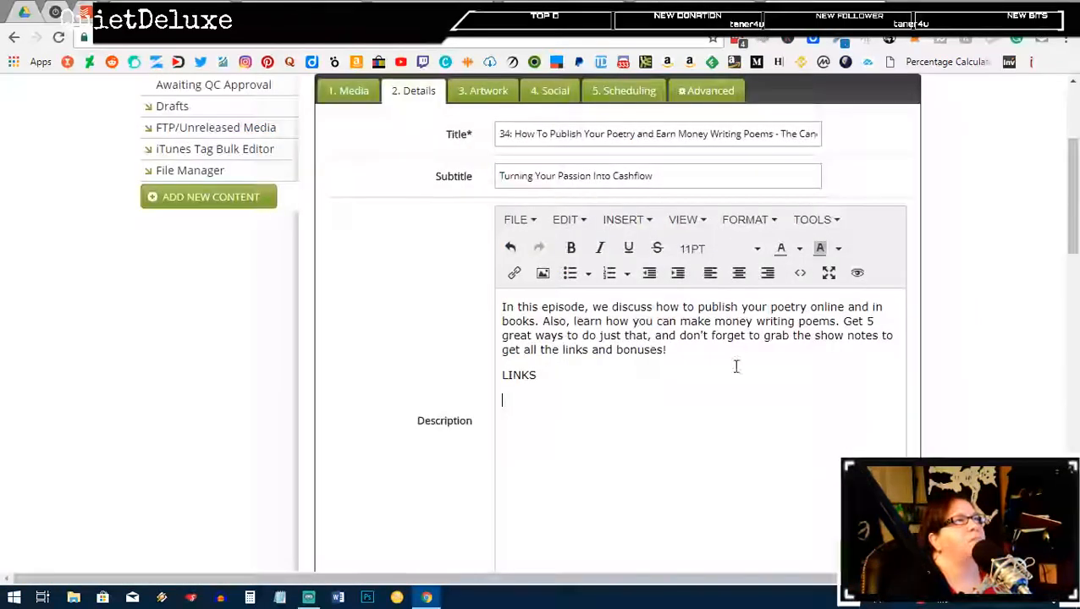
key("ctrl+v")
key("Return")
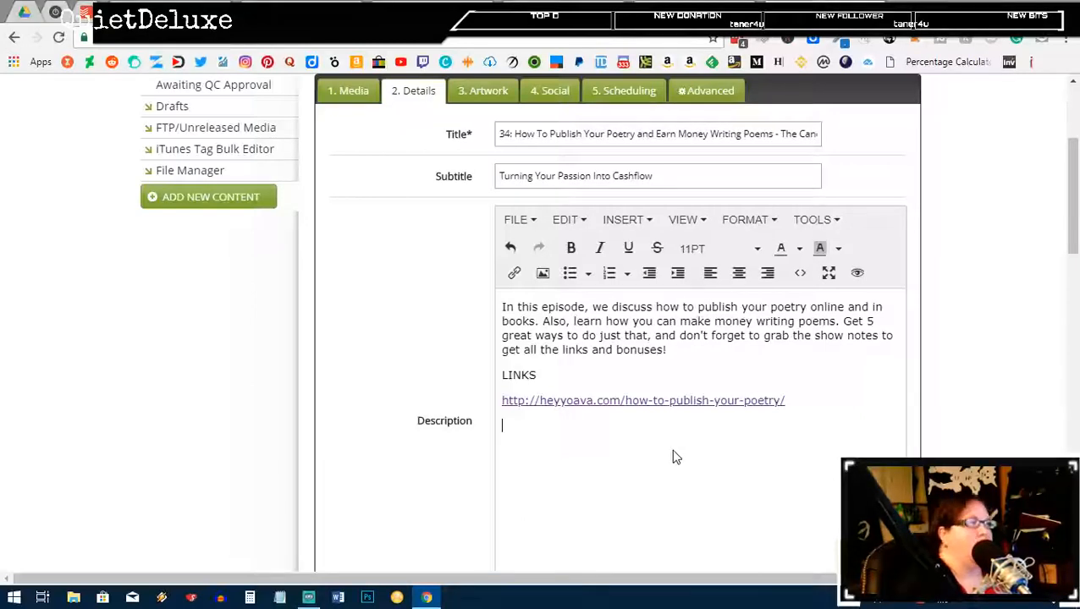
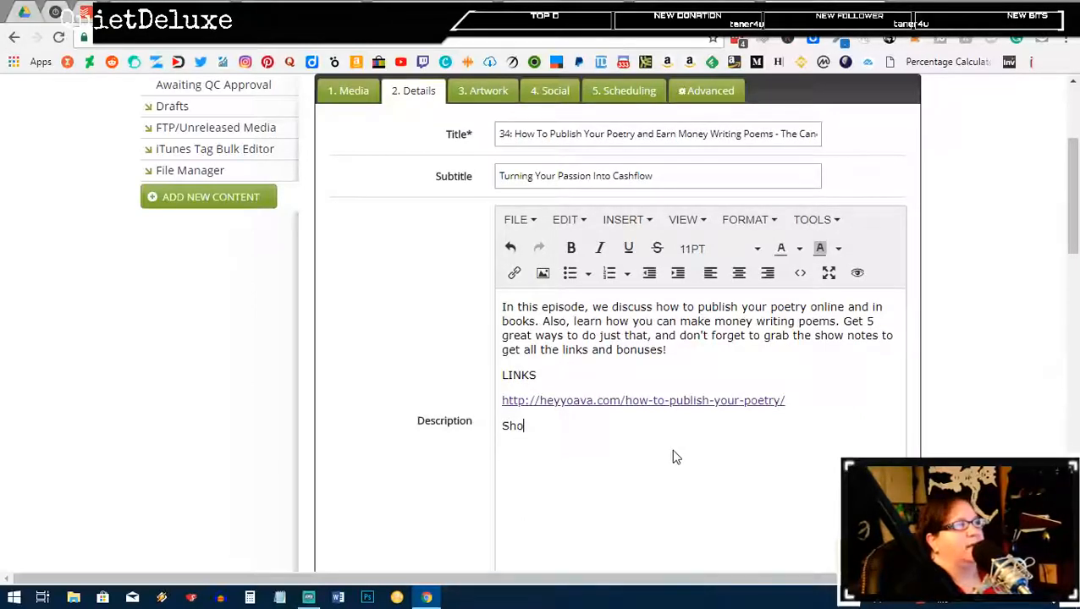
key("BackSpace")
key("BackSpace")
key("BackSpace")
key("BackSpace")
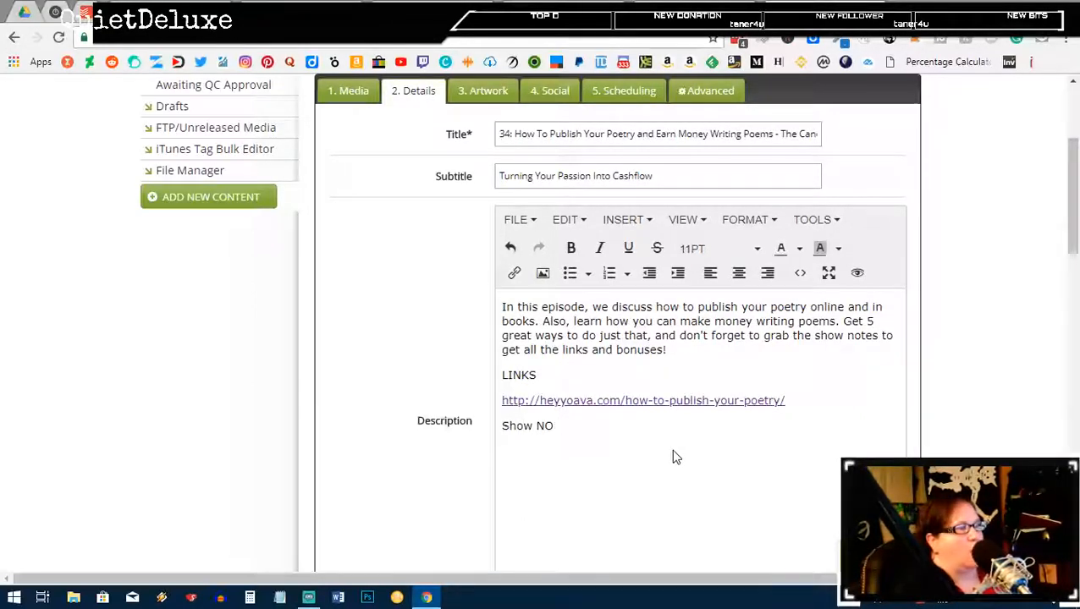
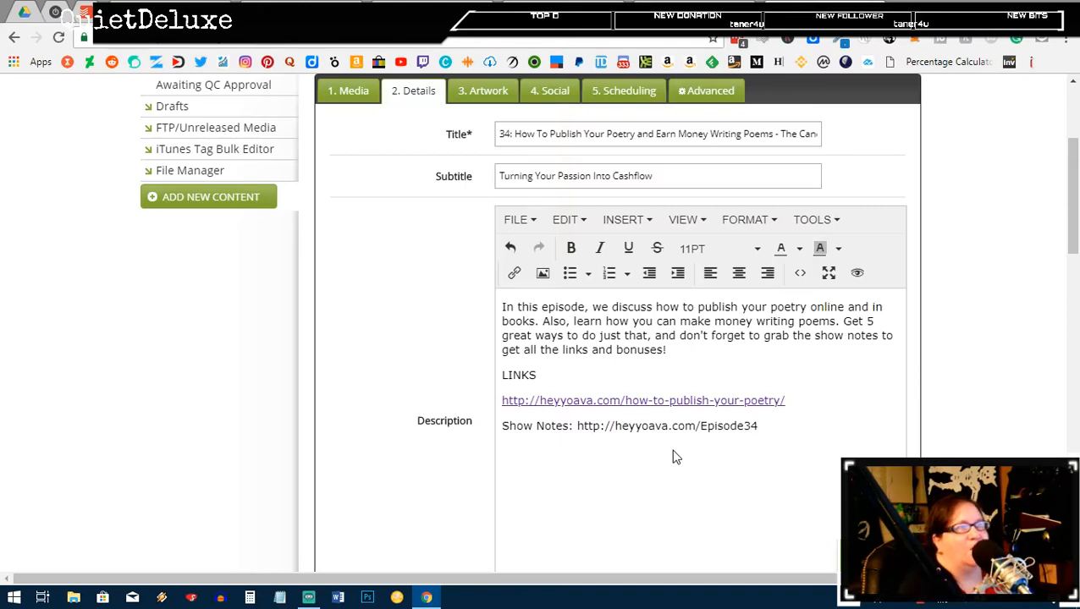
key("Return")
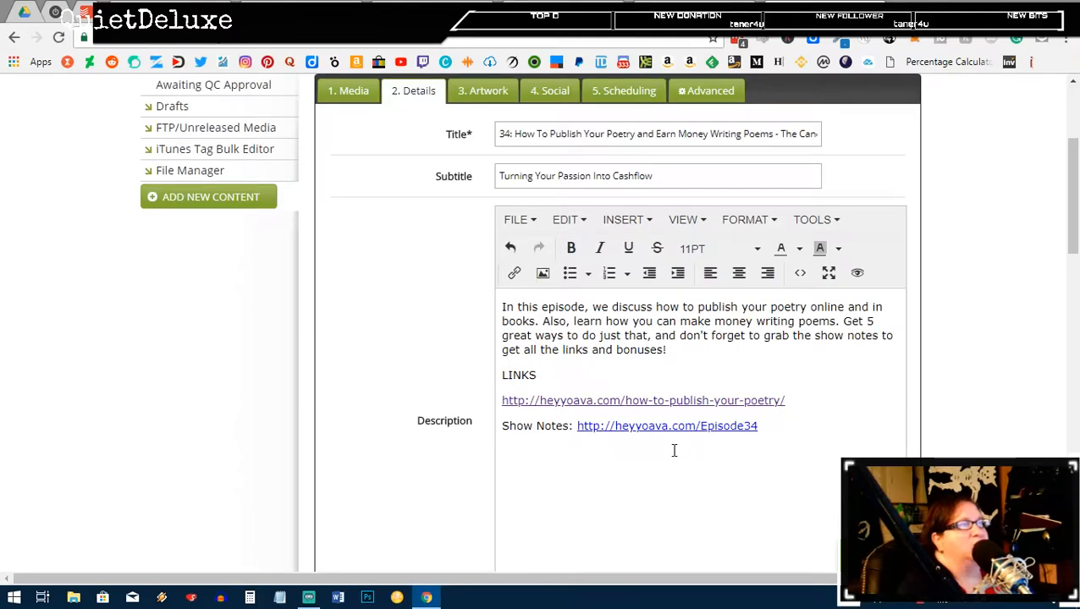
scroll(281, 188, "up", 3)
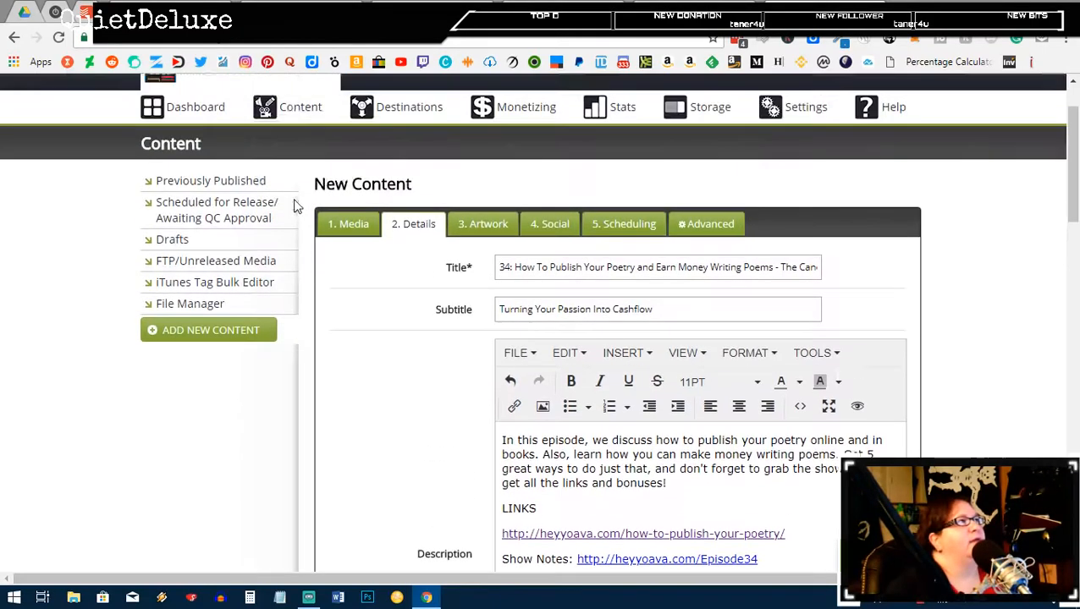
Step: Open episode 33 in a new tab, copy its FortyThr33 - Bay Breeze music credit, and return to episode 34
mouse_move(302, 194)
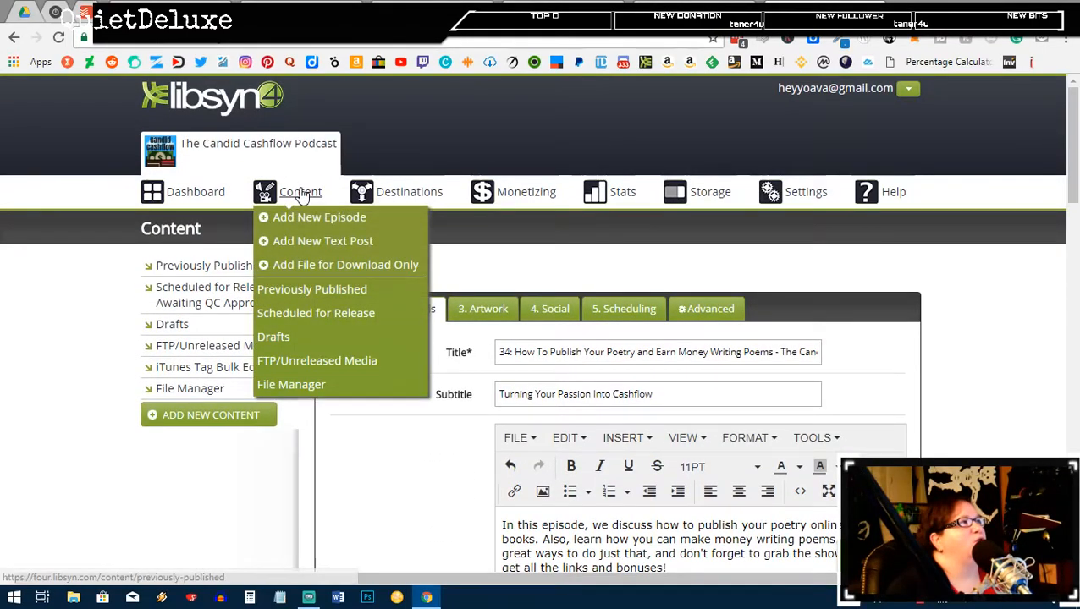
right_click(302, 194)
key("Escape")
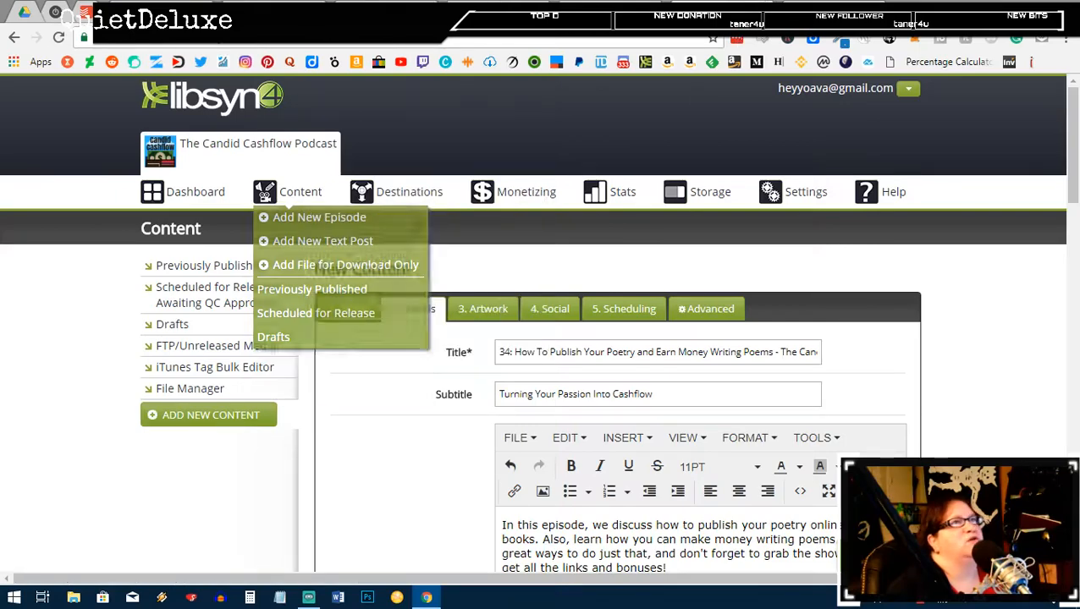
left_click(831, 10)
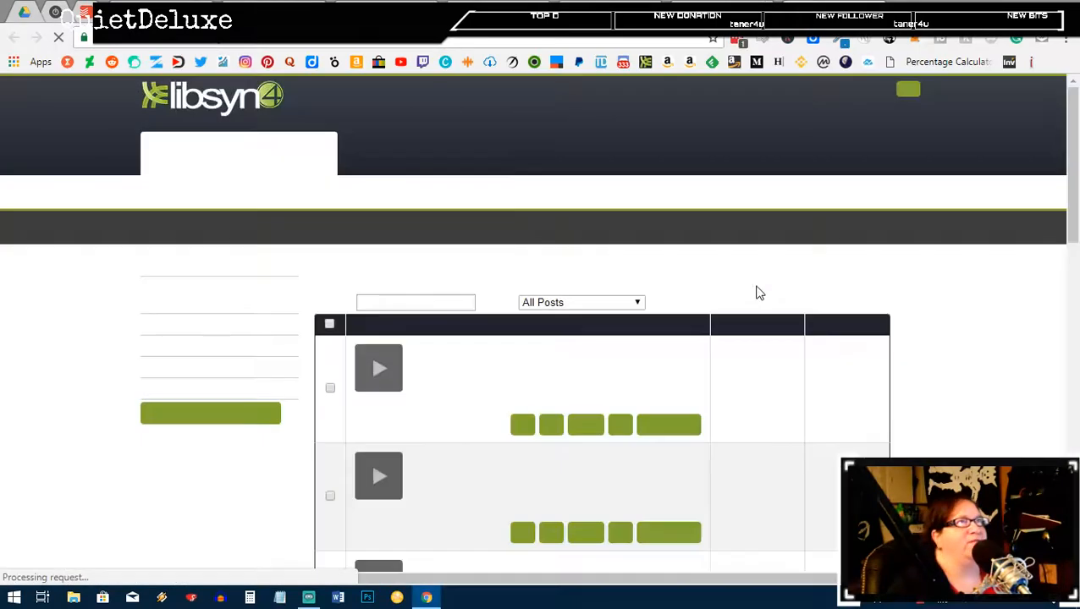
left_click(523, 427)
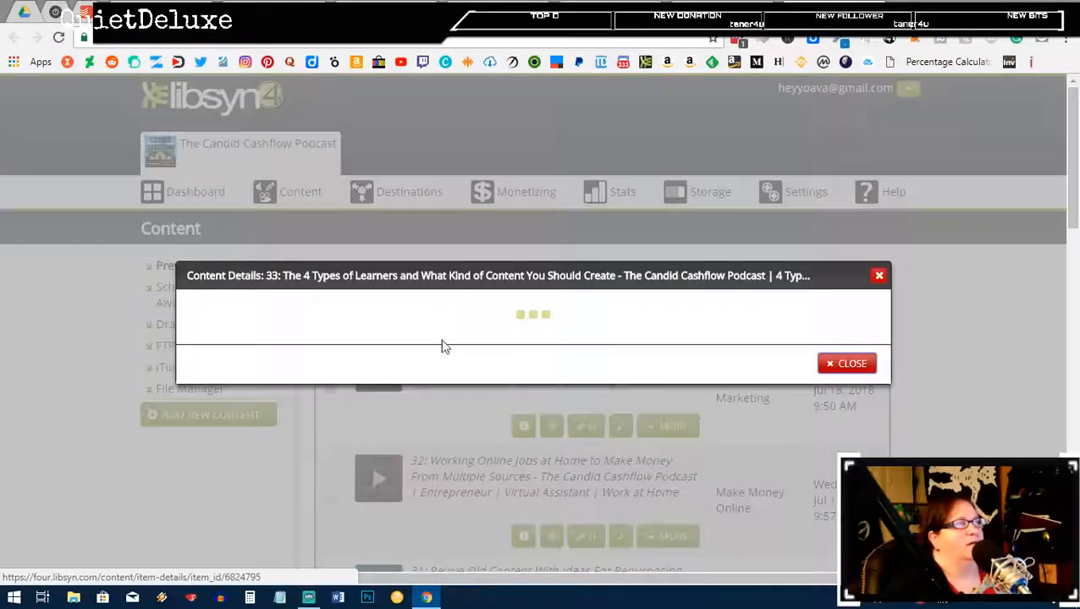
scroll(671, 341, "down", 1)
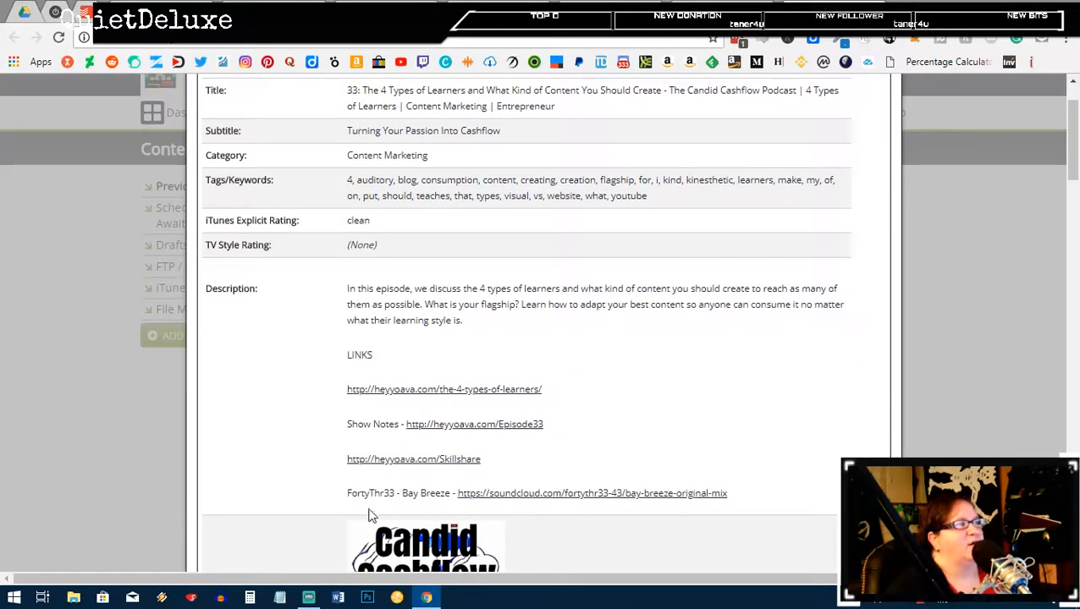
left_click_drag(332, 501, 780, 492)
key("ctrl+c")
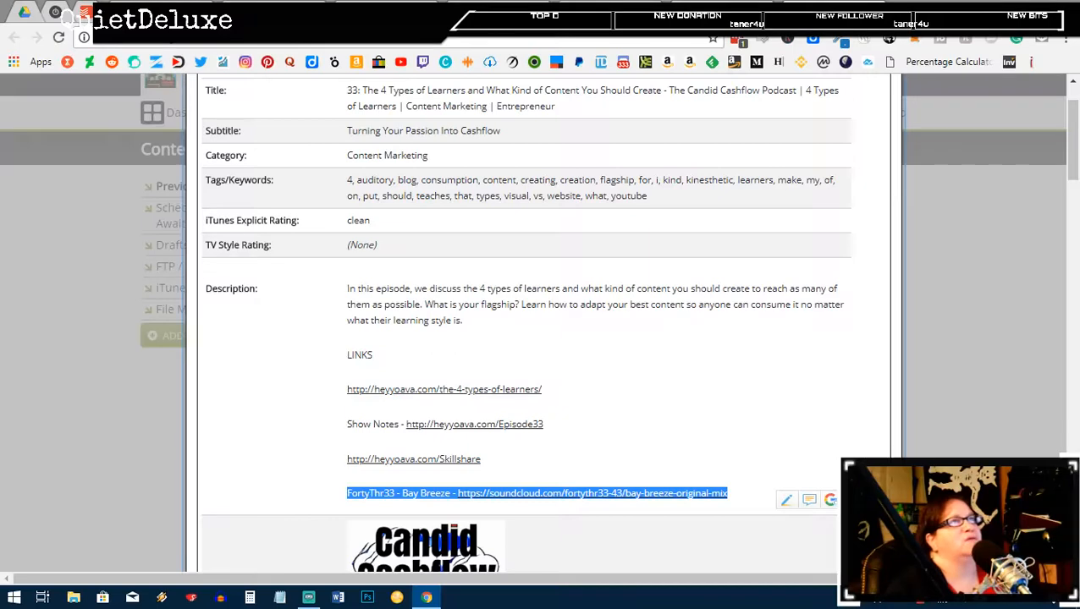
left_click(806, 12)
scroll(741, 471, "down", 4)
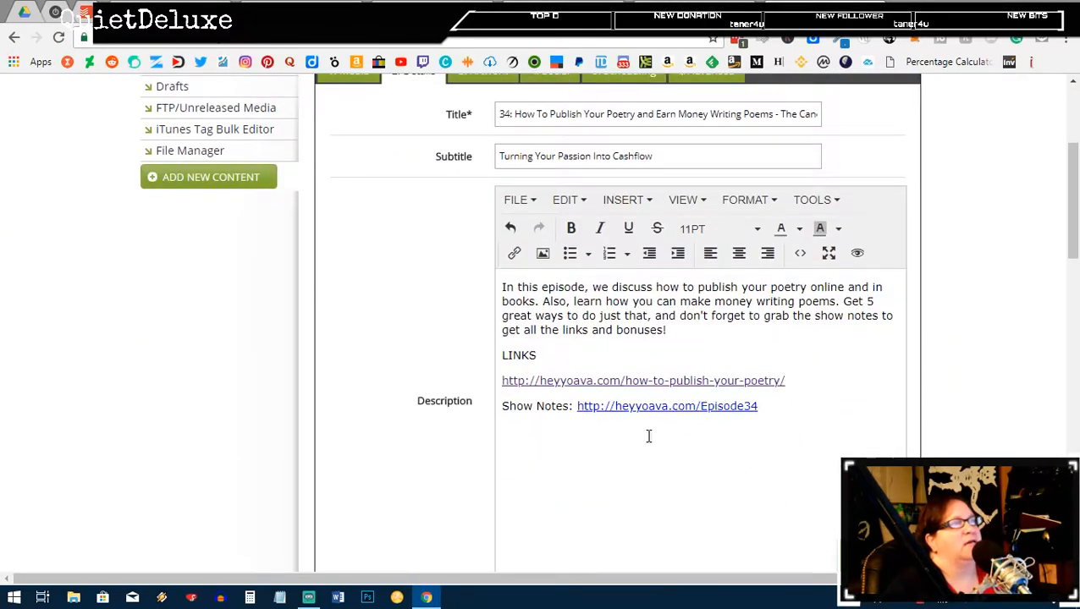
Step: Paste the FortyThr33 - Bay Breeze music credit at the end of the episode description
key("ctrl+v")
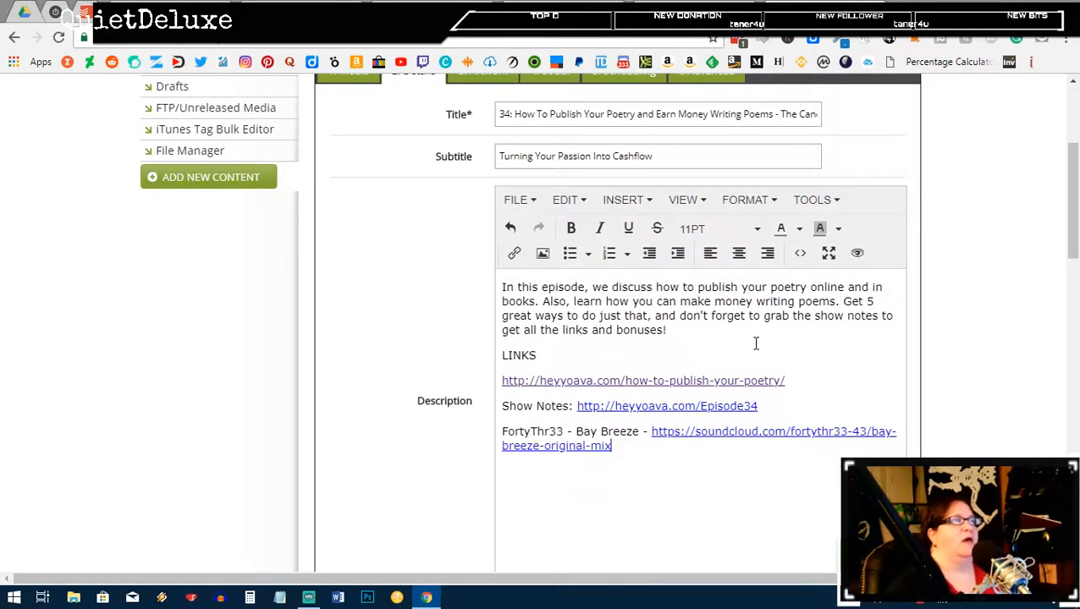
scroll(811, 405, "down", 4)
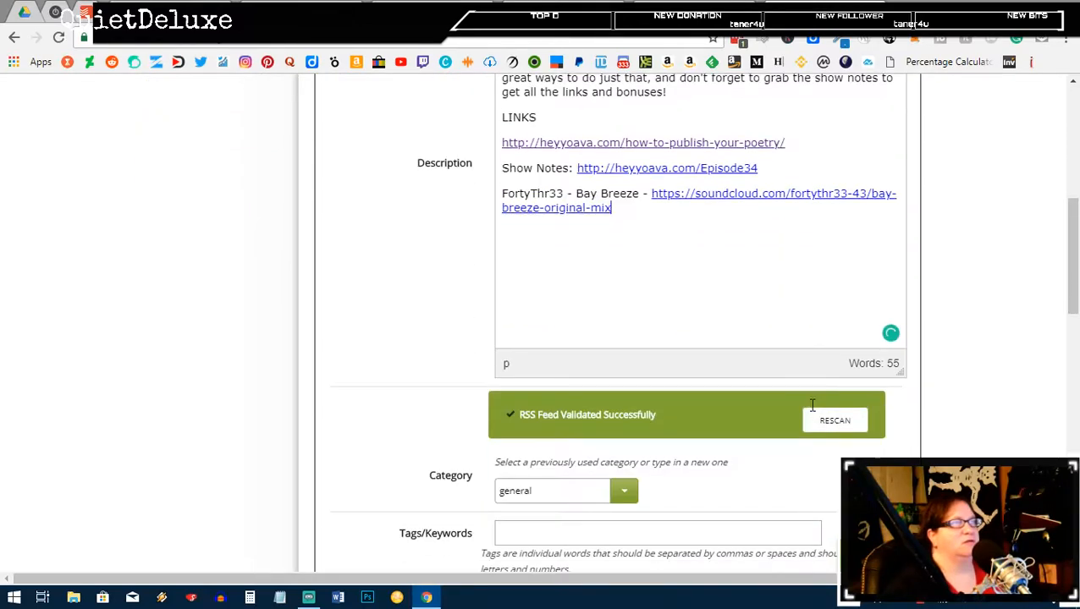
scroll(811, 410, "up", 3)
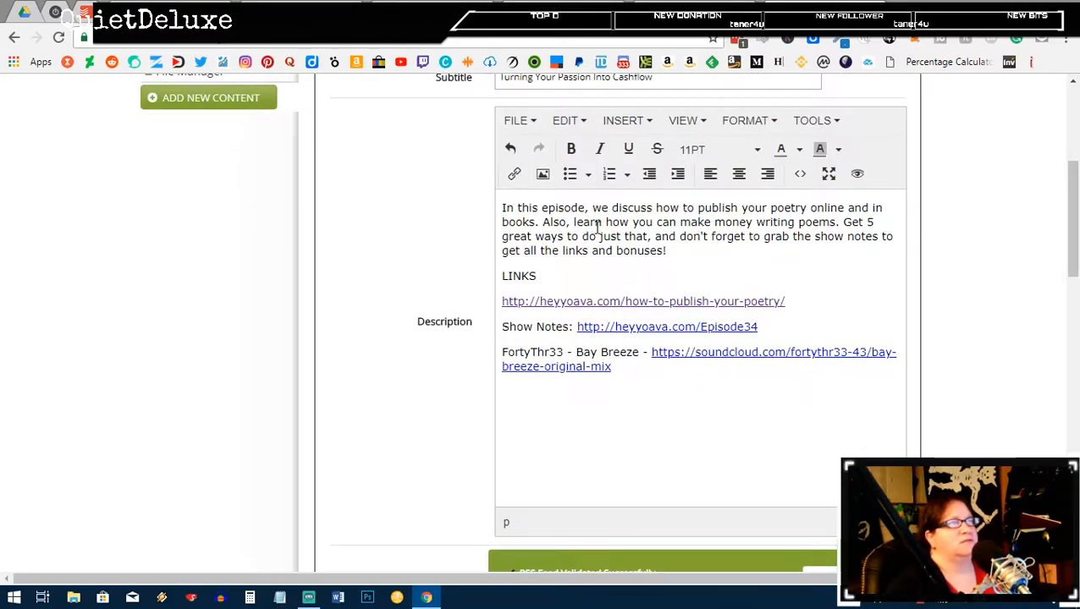
Step: Copy the description's first two sentences, ending 'make money writing poems.'
left_click_drag(838, 222, 694, 224)
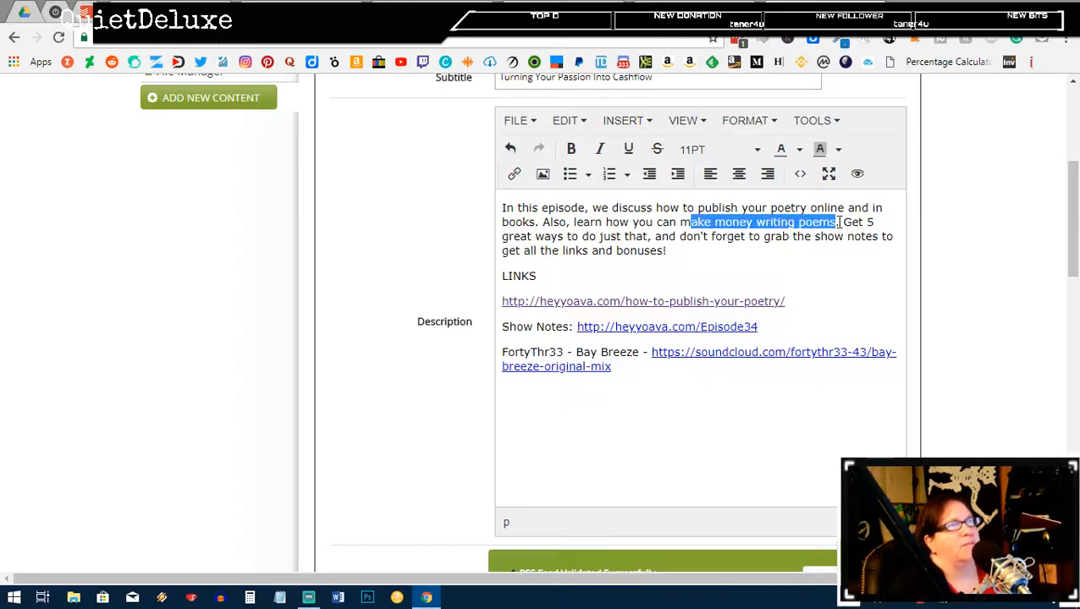
left_click_drag(837, 221, 499, 216)
key("ctrl+c")
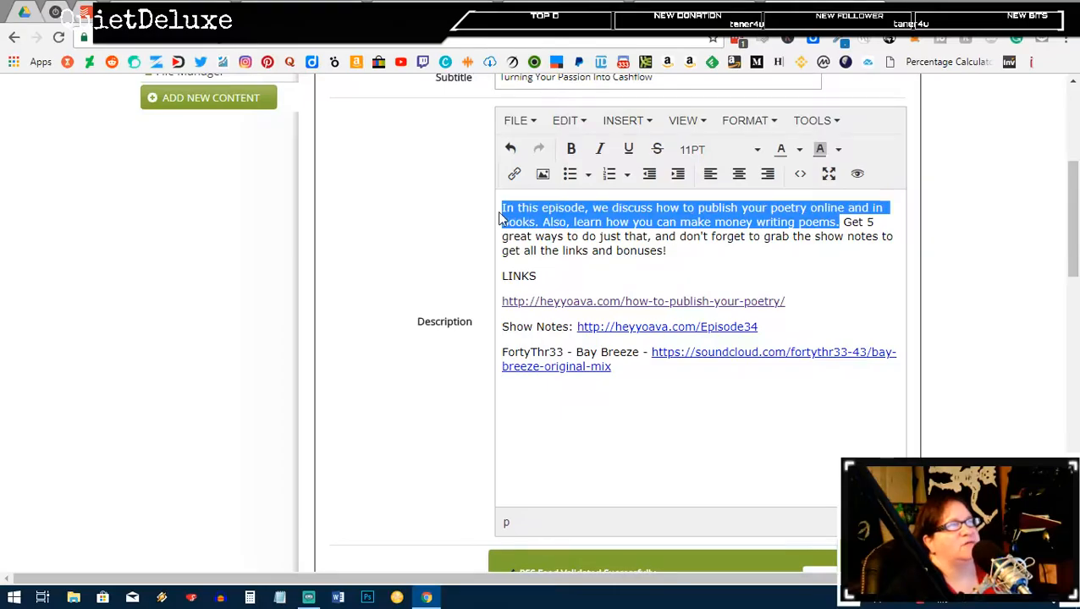
left_click(693, 6)
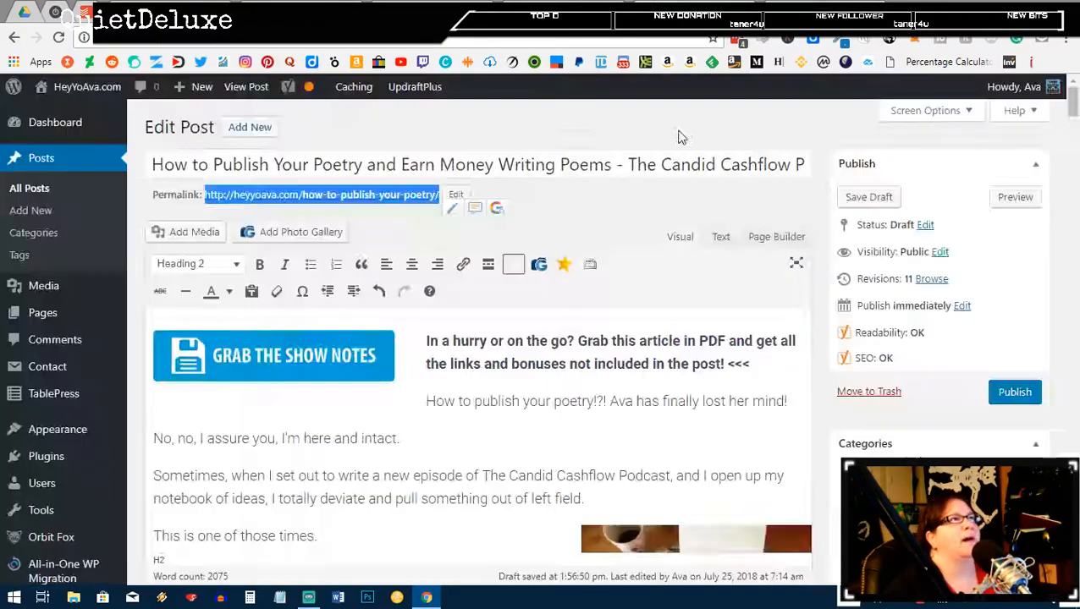
Step: Paste the two opening sentences into the post's Yoast SEO meta description
scroll(482, 456, "down", 20)
scroll(475, 433, "down", 8)
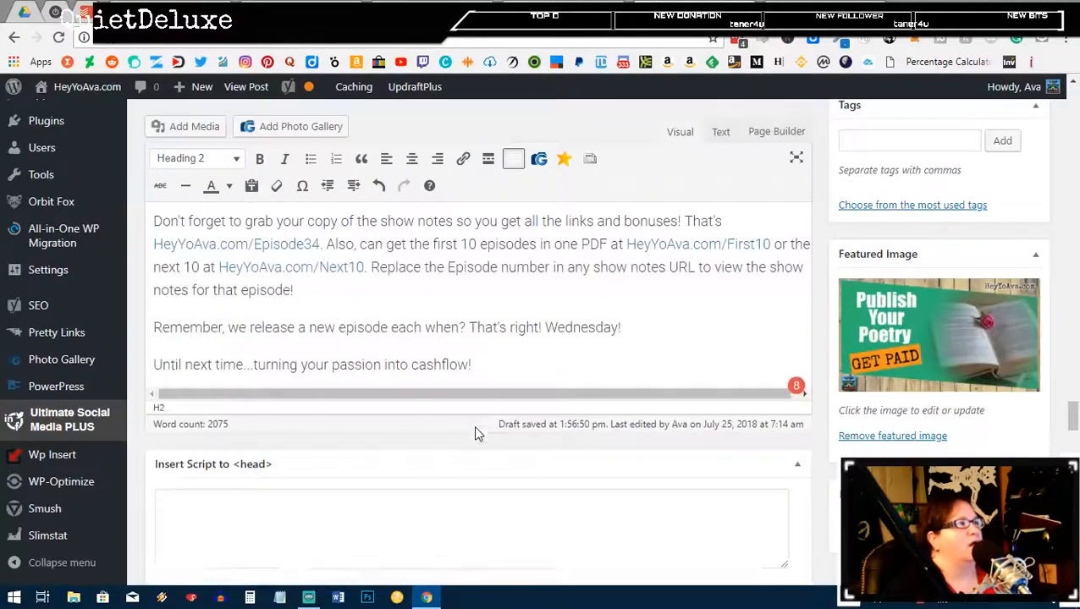
scroll(475, 434, "down", 3)
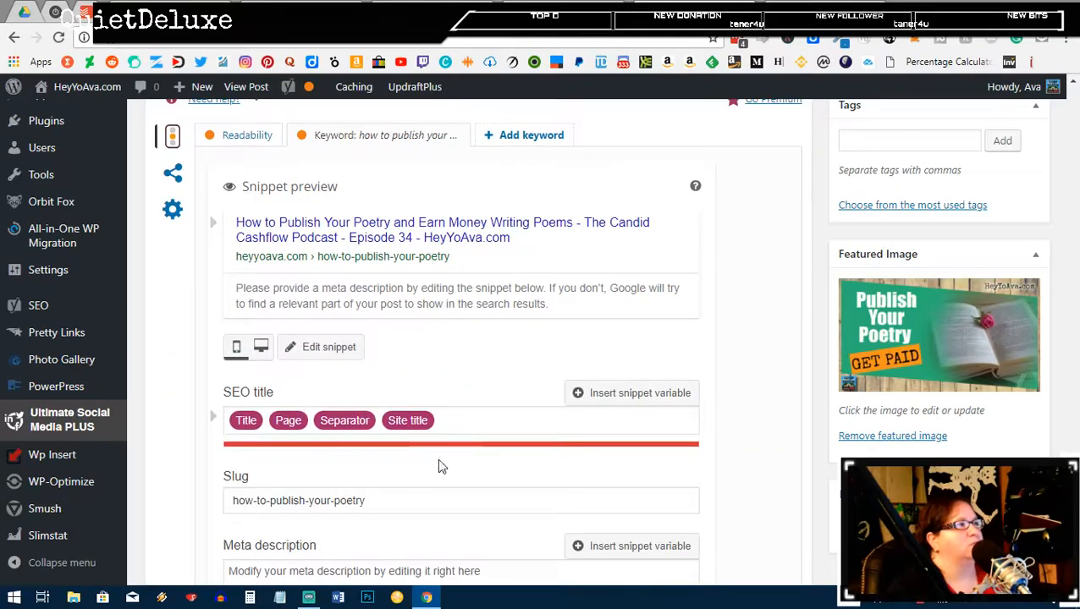
left_click(361, 436)
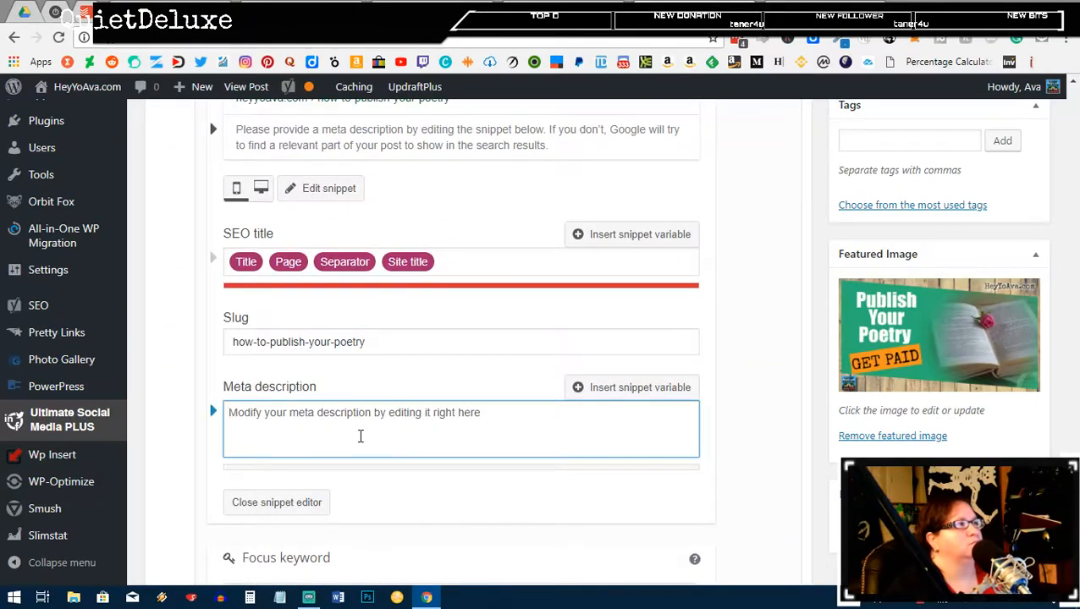
key("ctrl+v")
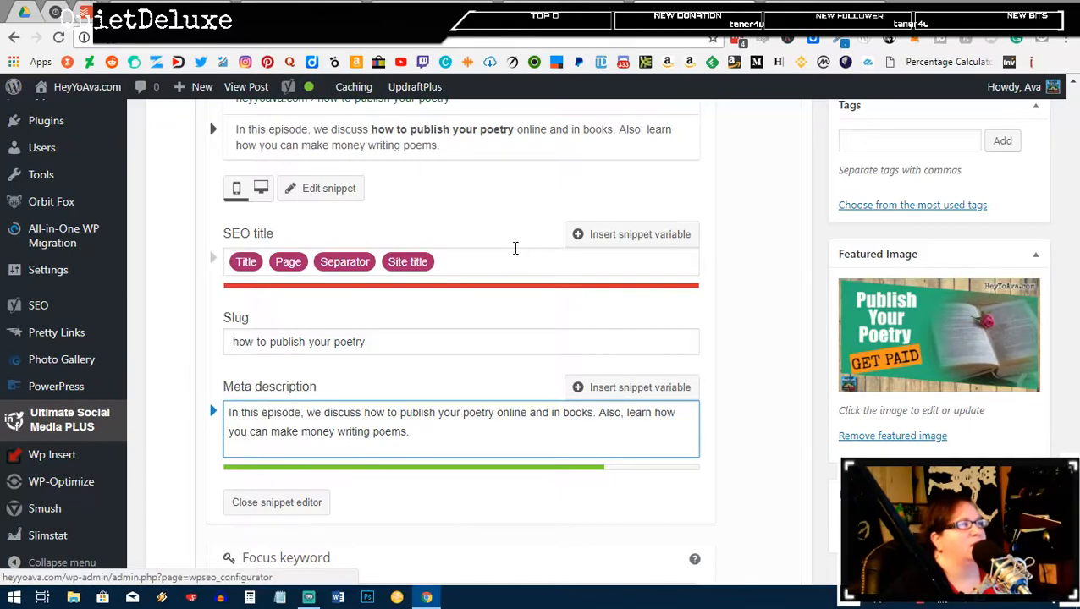
scroll(516, 252, "down", 3)
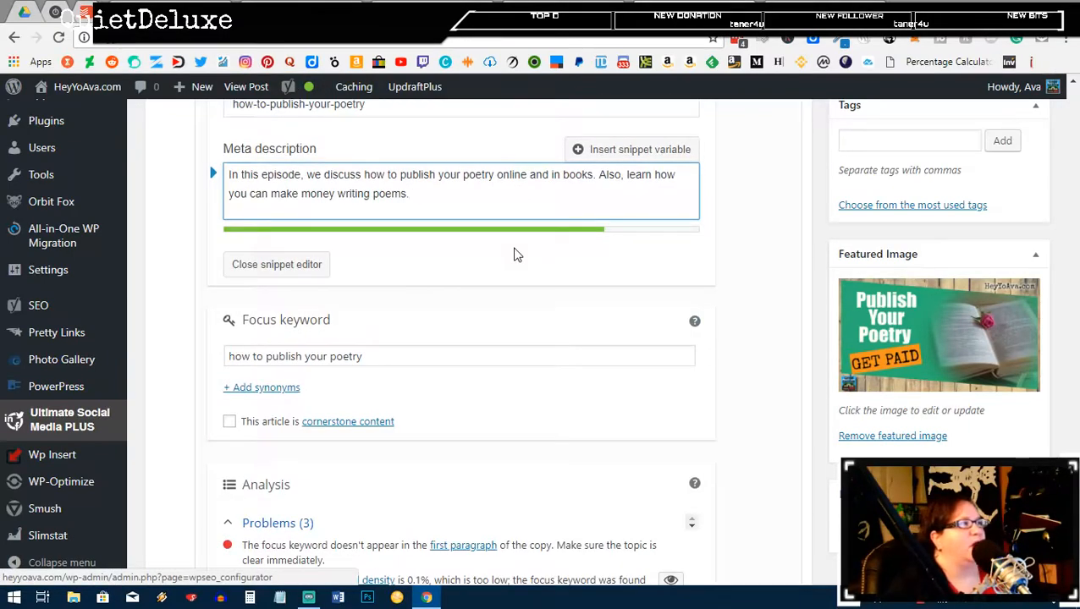
scroll(516, 253, "down", 6)
scroll(516, 251, "down", 4)
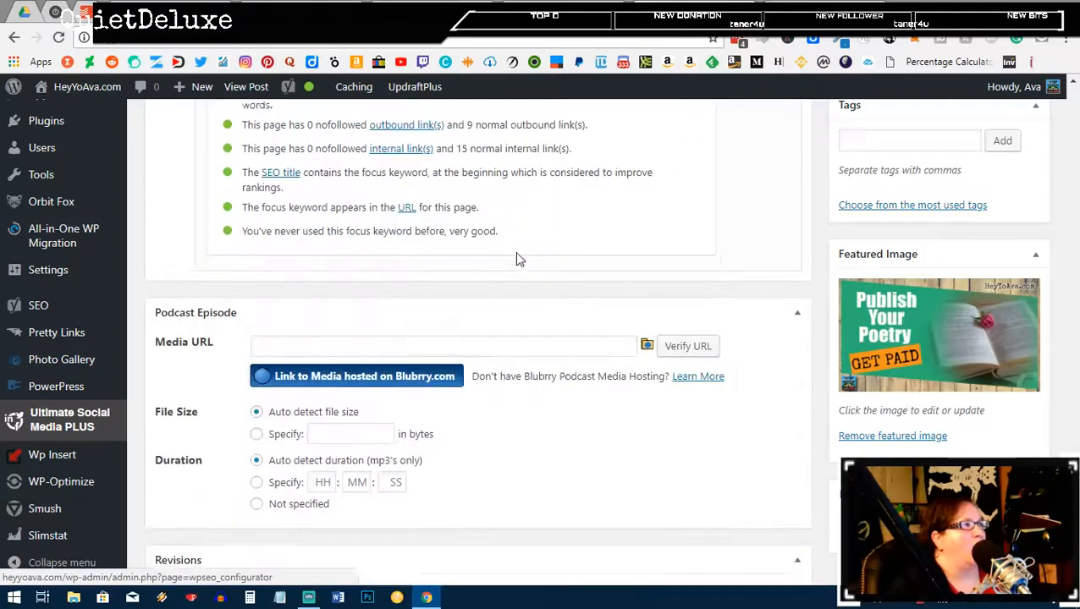
key("ctrl+Tab")
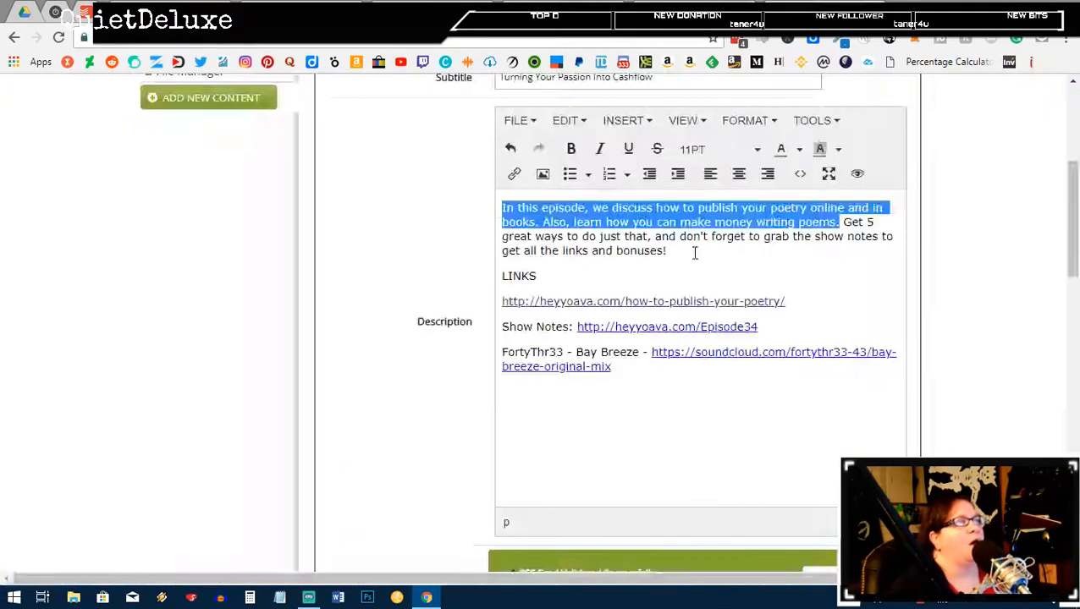
Step: Change the episode category from general to Make Money Online in the Category dropdown
scroll(592, 427, "down", 5)
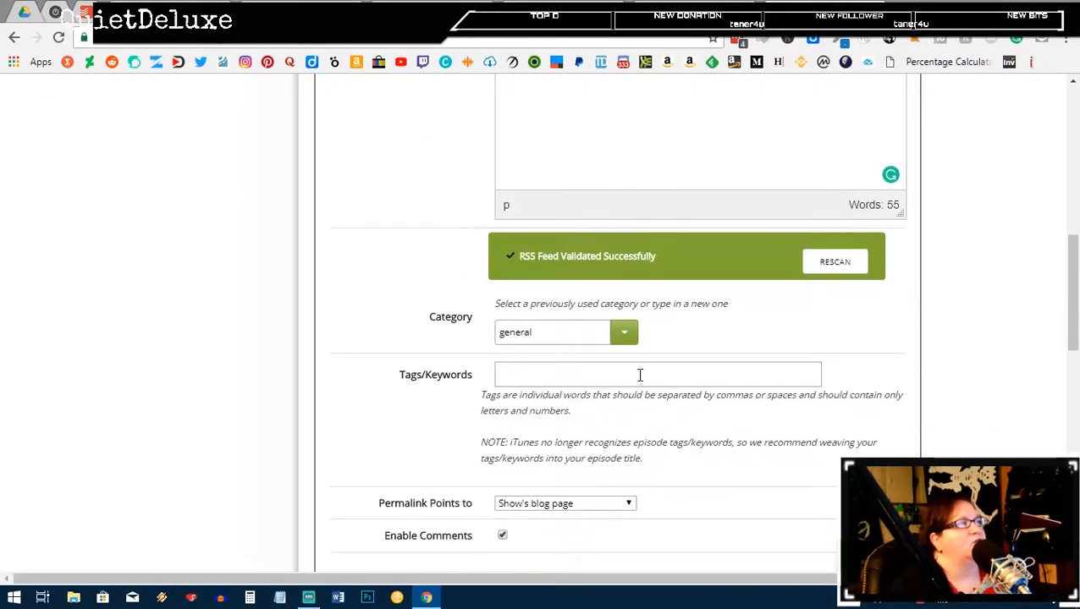
left_click(627, 332)
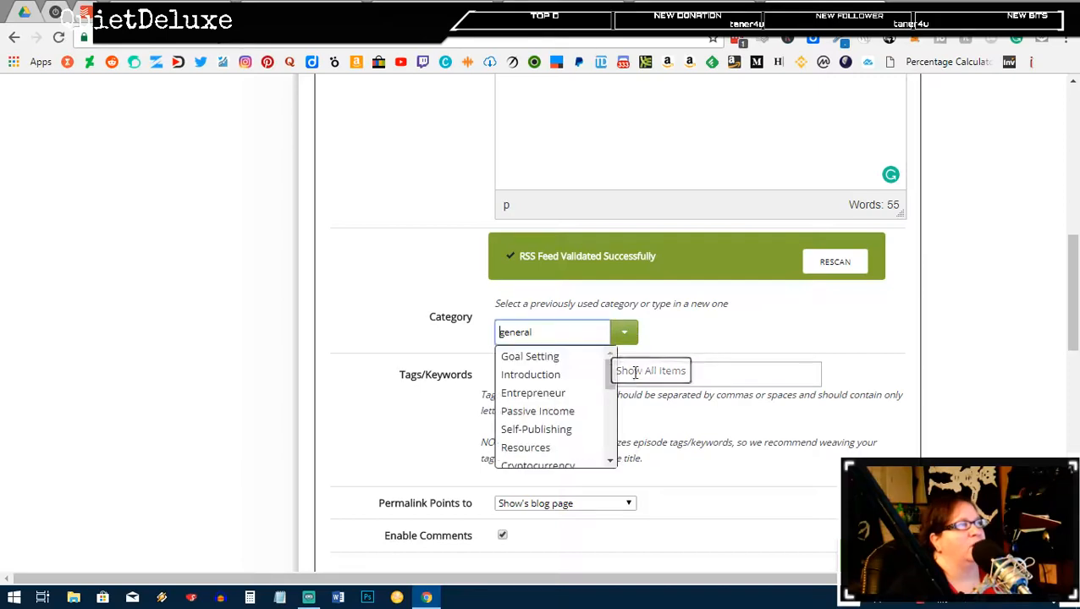
scroll(566, 428, "down", 2)
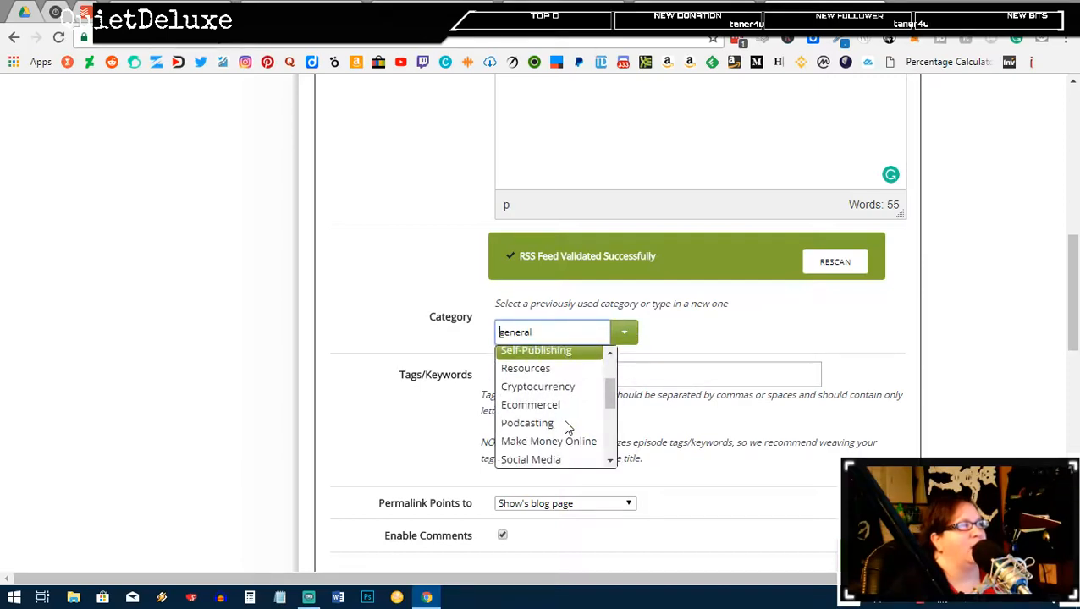
scroll(565, 427, "down", 3)
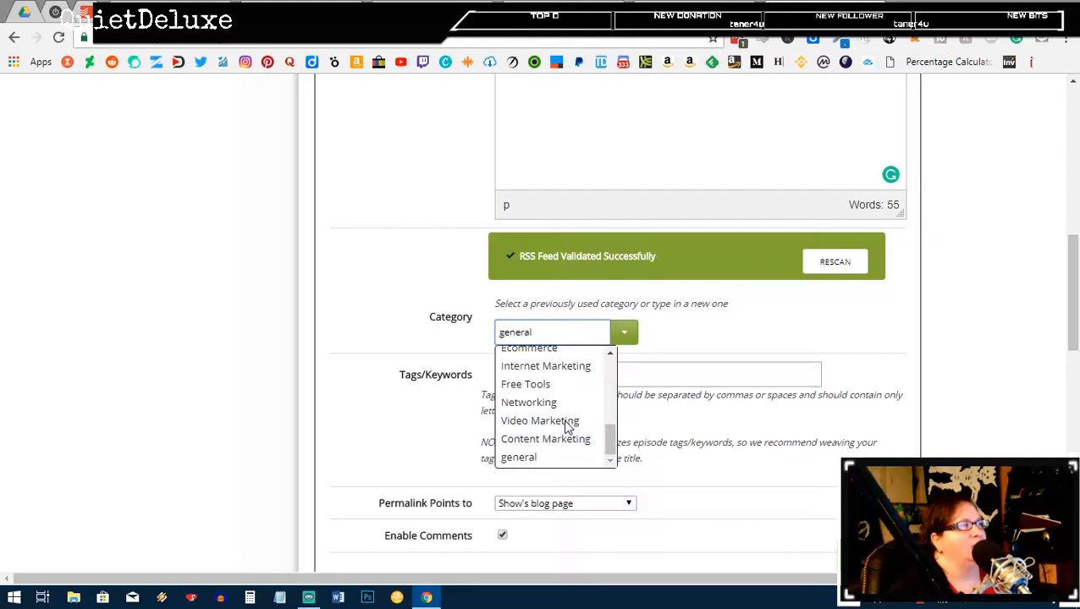
scroll(565, 427, "down", 1)
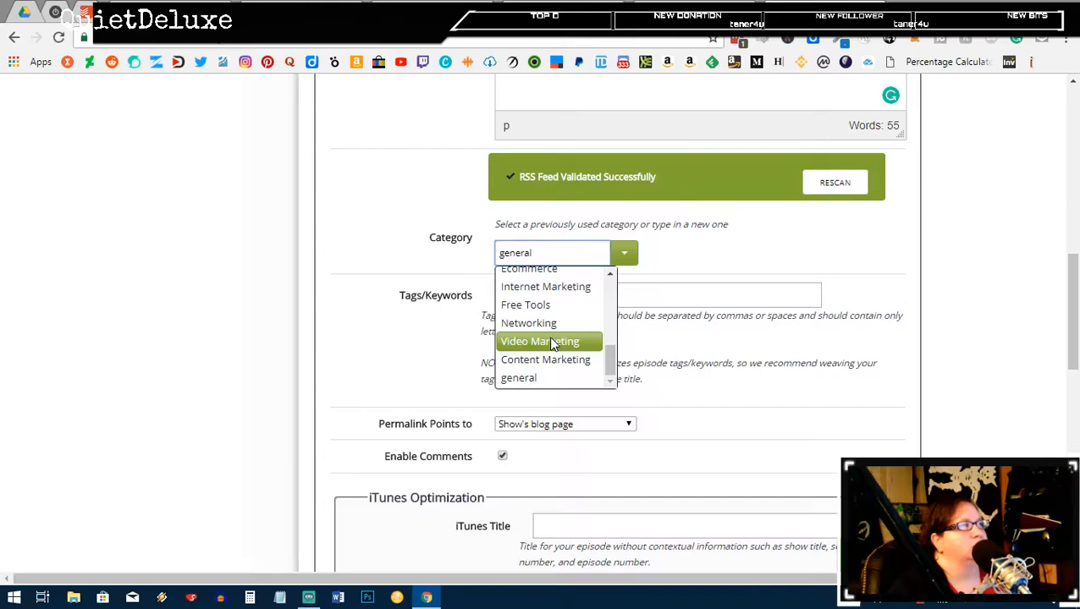
scroll(552, 343, "up", 3)
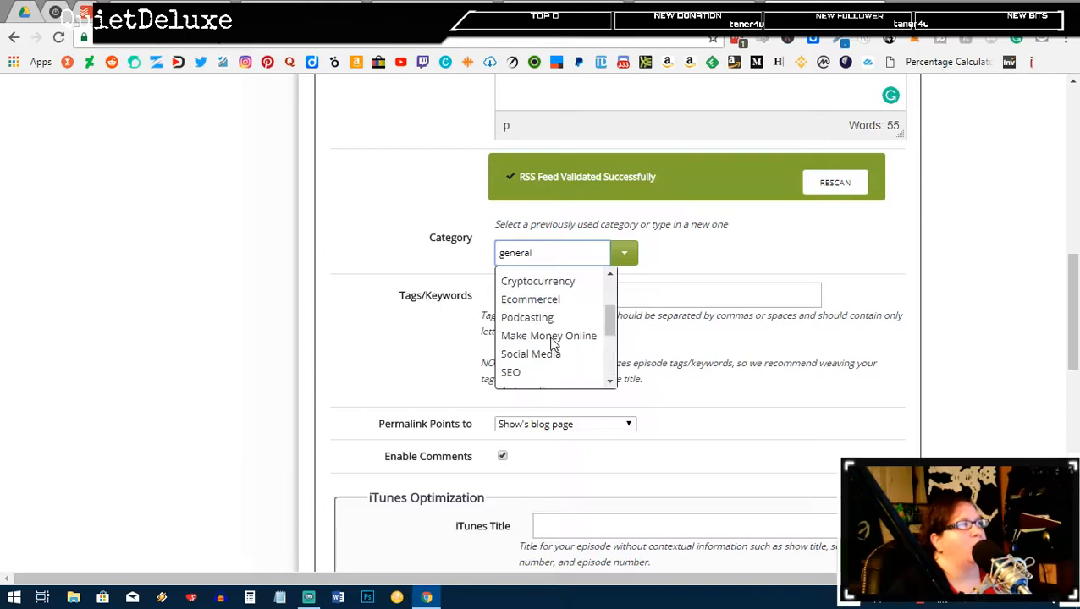
scroll(551, 342, "down", 3)
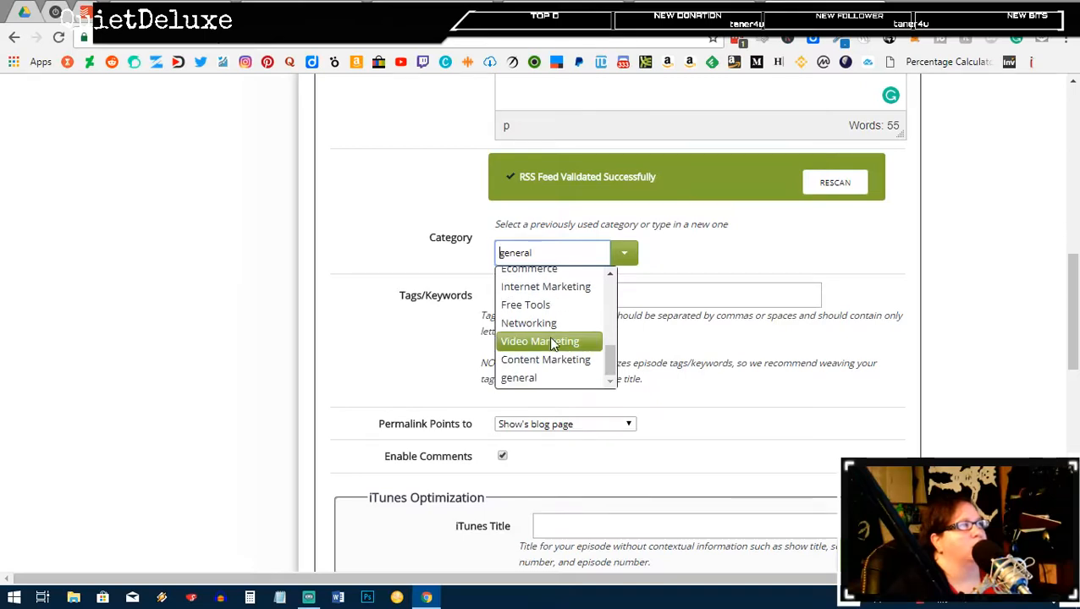
scroll(550, 342, "down", 1)
scroll(551, 341, "up", 2)
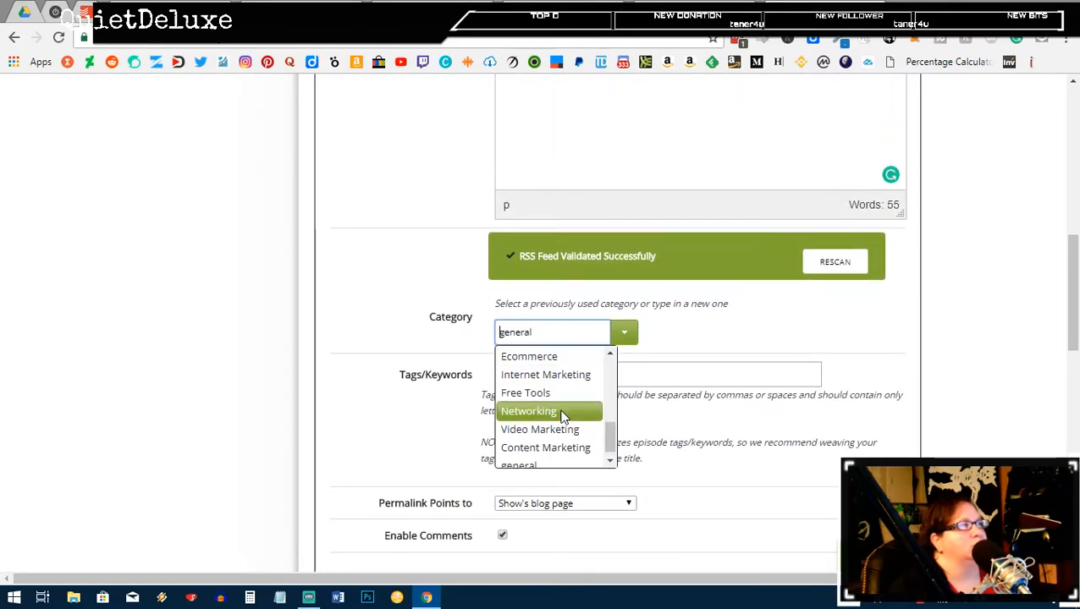
scroll(562, 415, "up", 4)
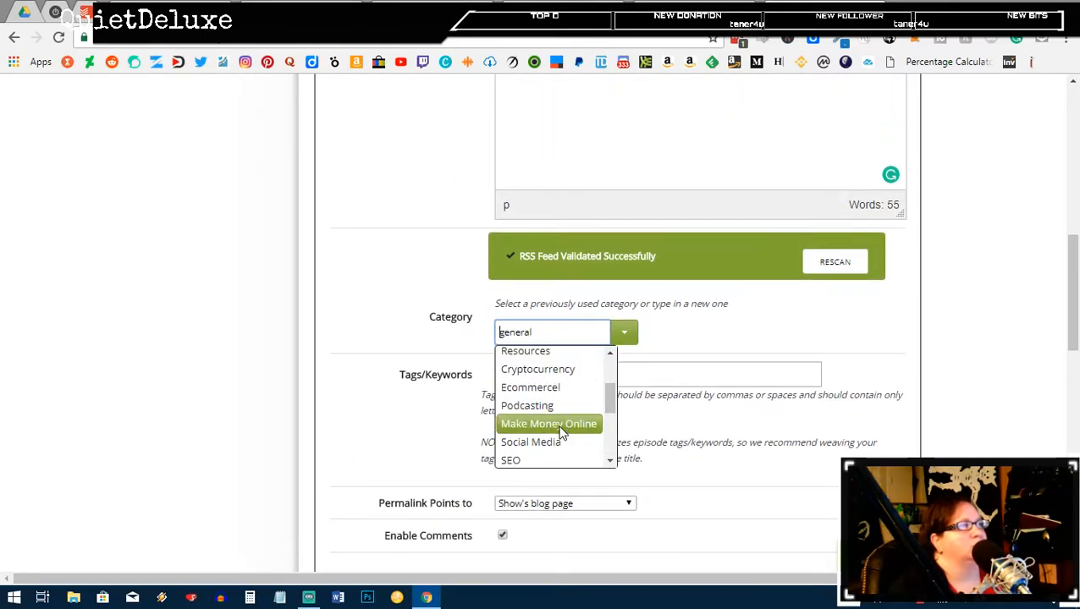
left_click(557, 427)
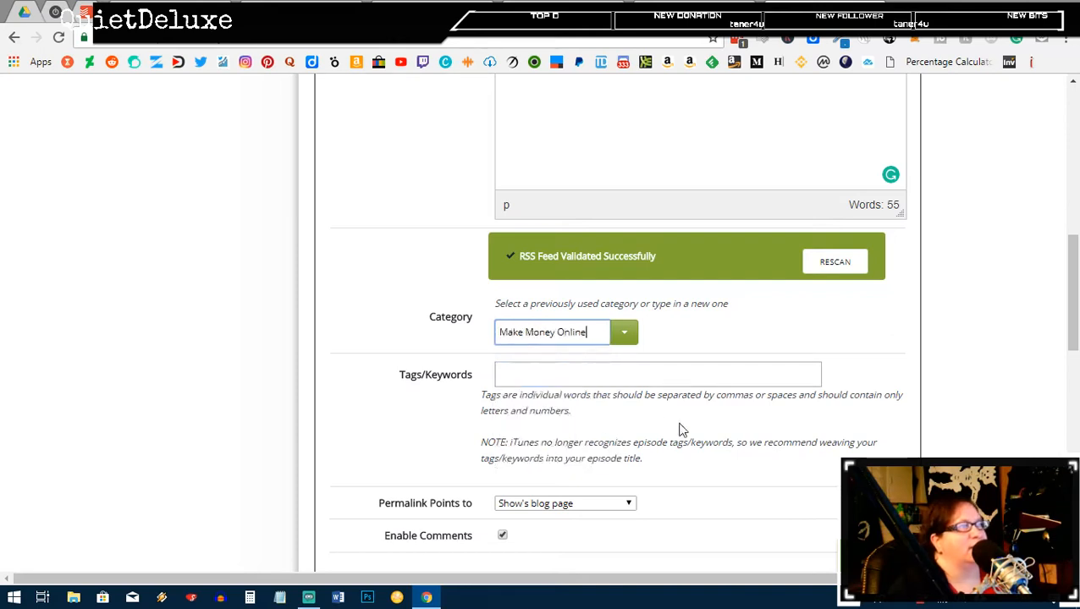
left_click(589, 378)
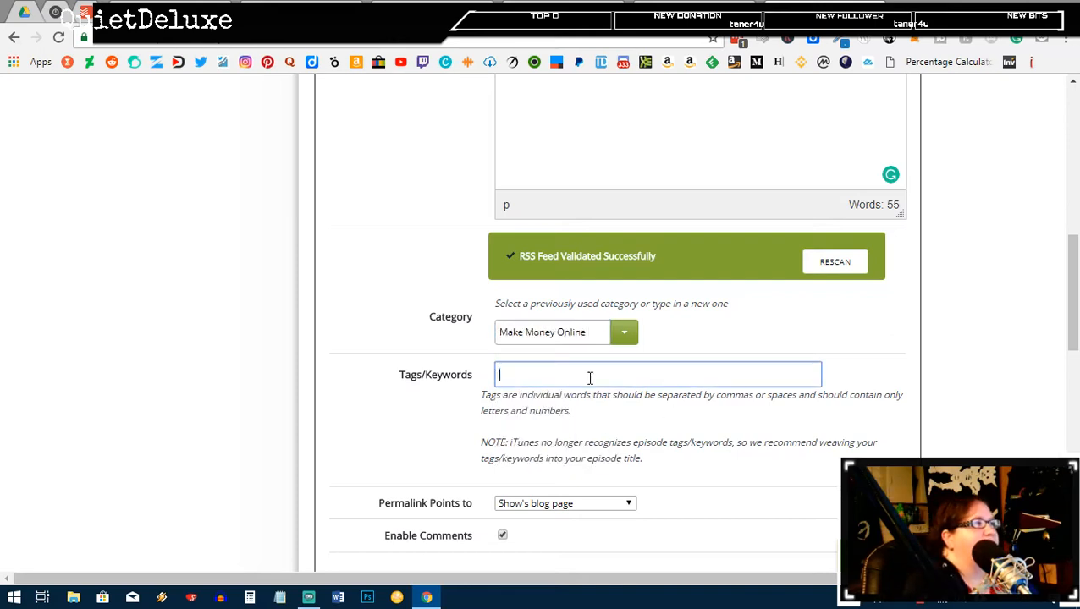
Step: Open Episode34Keywords in Notepad and copy its comma-separated keyword paragraph
left_click(279, 597)
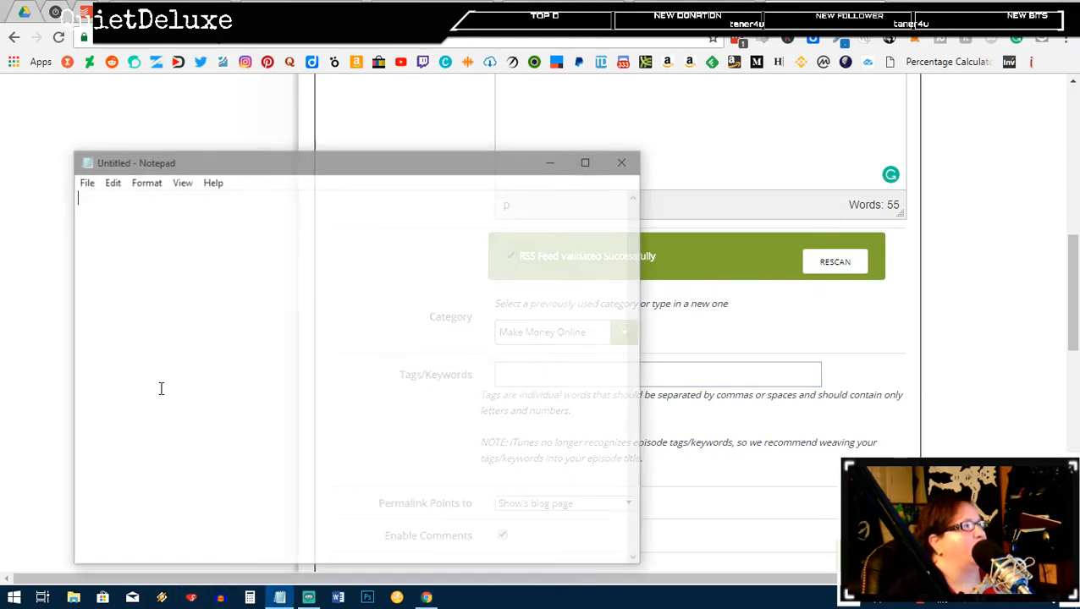
left_click(83, 182)
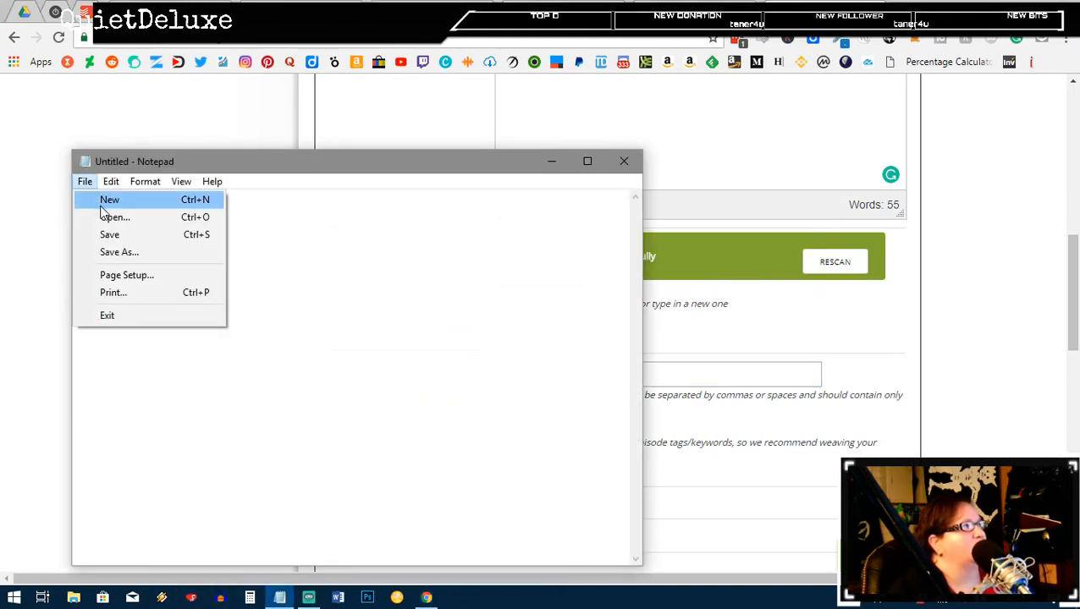
left_click(112, 217)
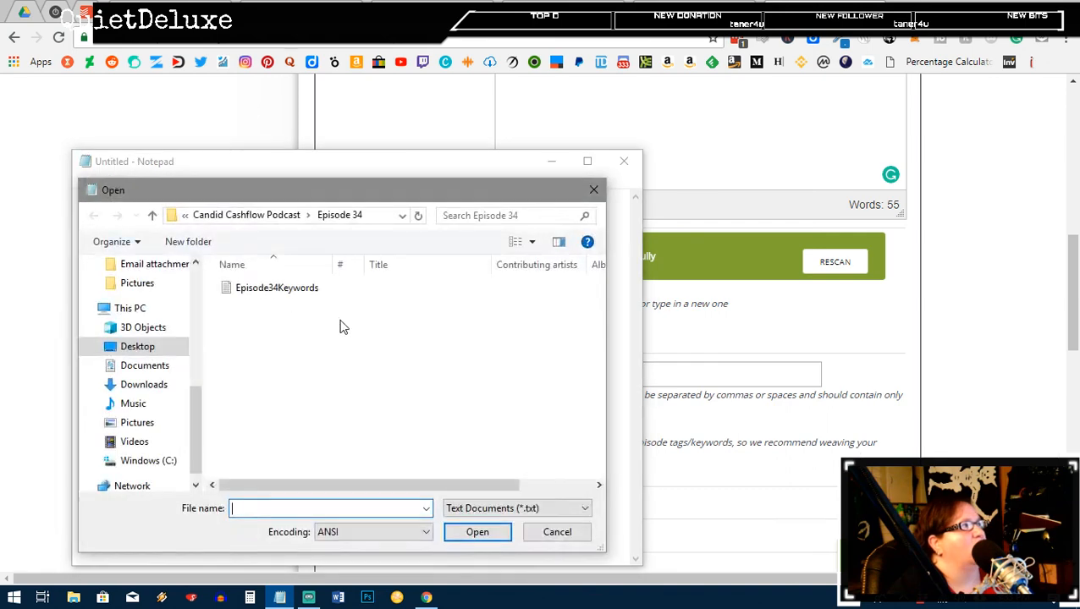
left_click(277, 288)
left_click(474, 533)
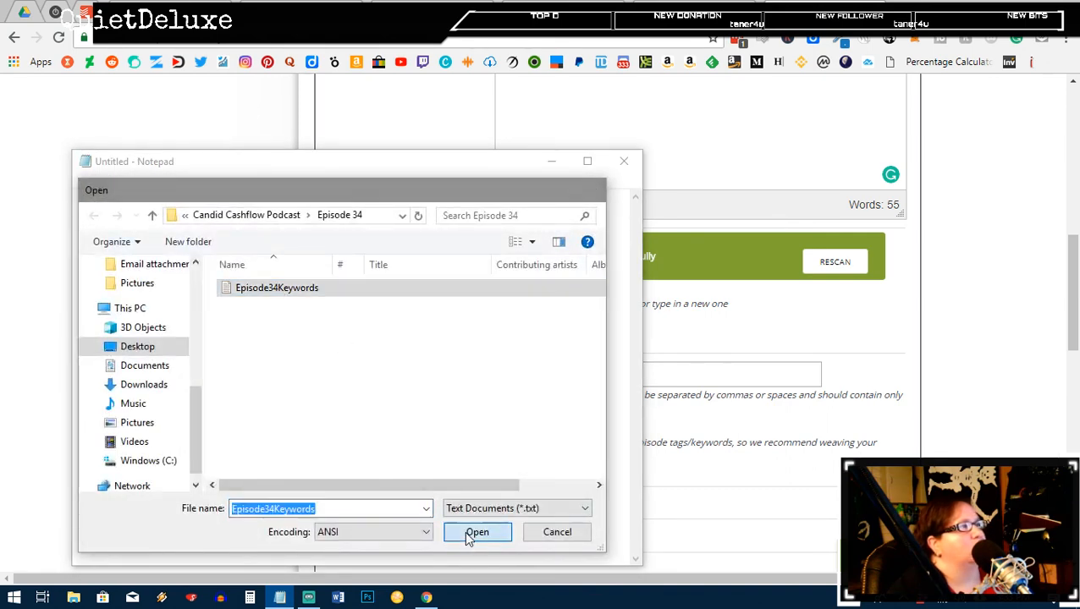
scroll(358, 330, "down", 4)
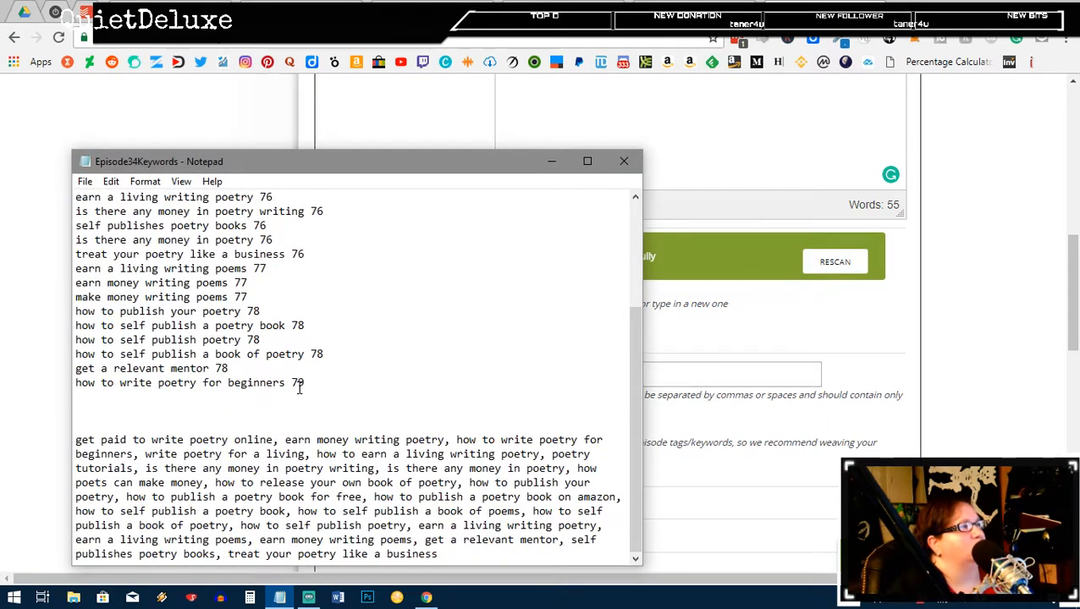
left_click_drag(465, 560, 91, 438)
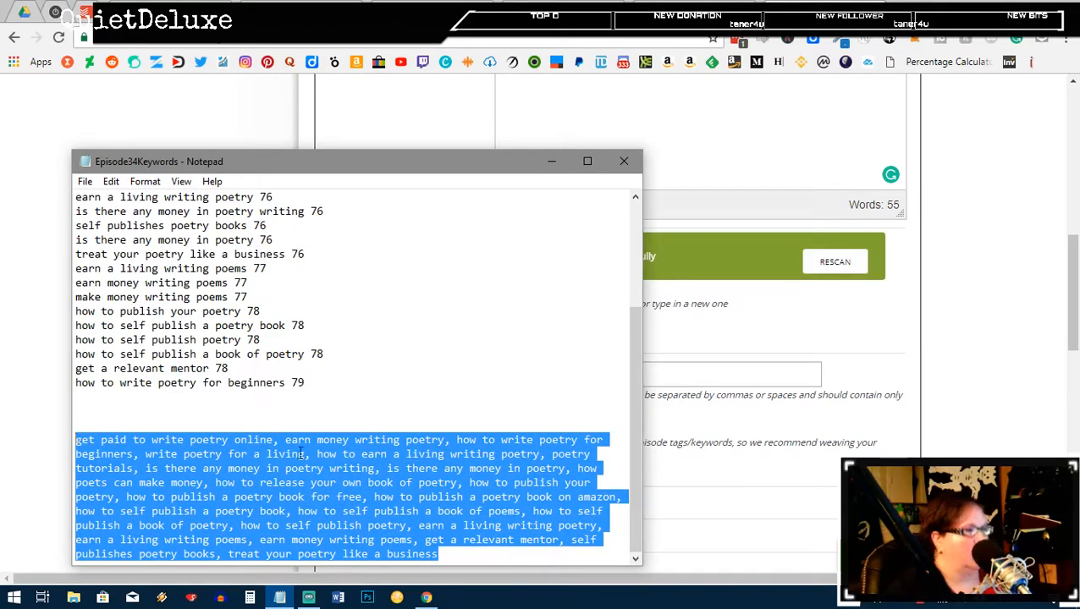
left_click(738, 383)
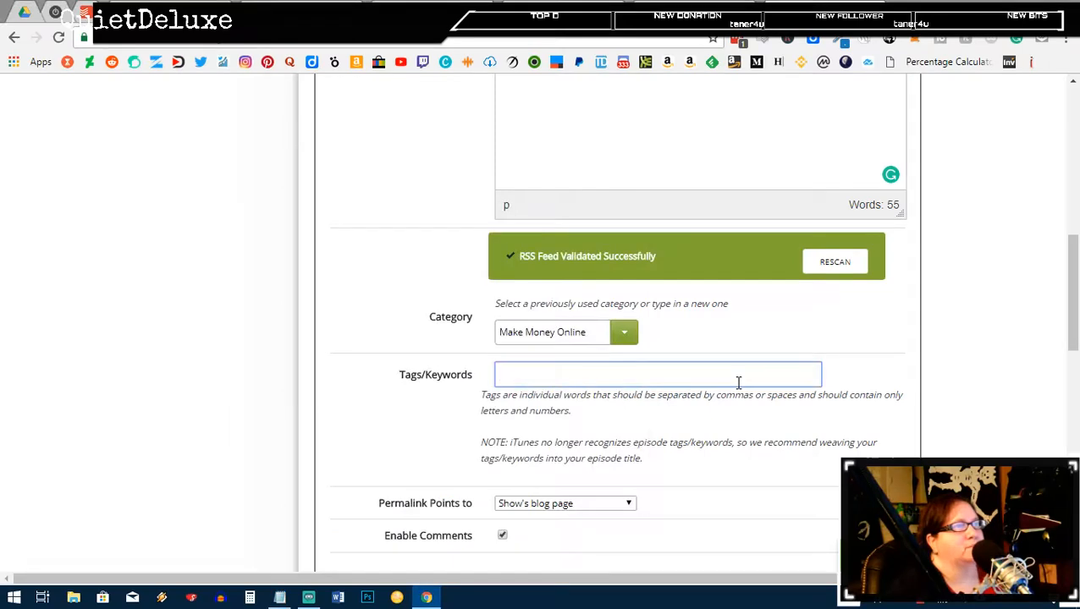
Step: Paste the keyword list into Tags/Keywords and copy the episode title into iTunes Title
key("ctrl+v")
scroll(736, 417, "down", 2)
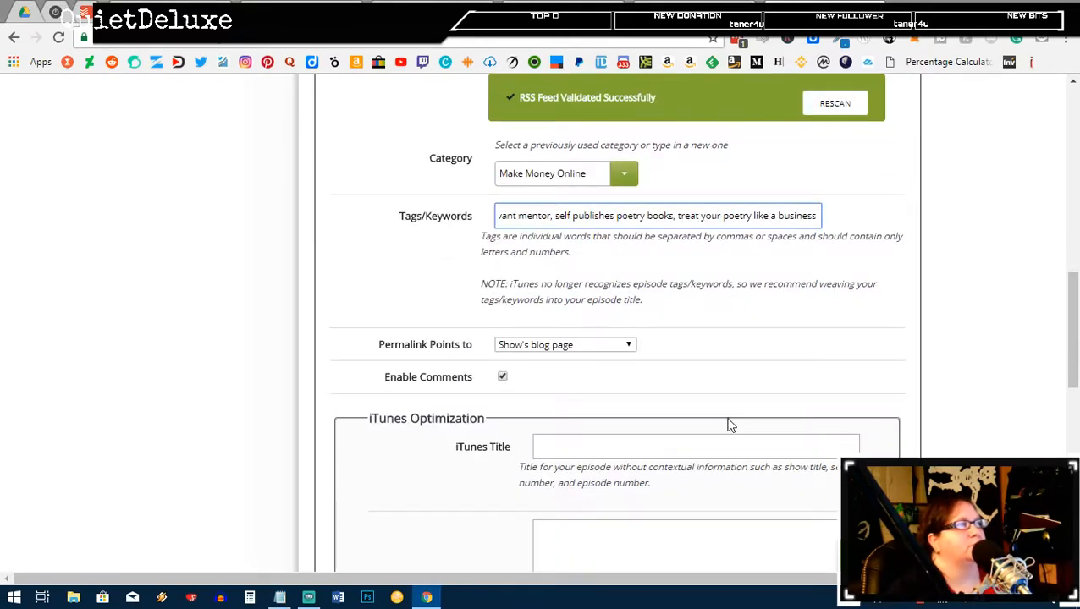
scroll(704, 422, "down", 1)
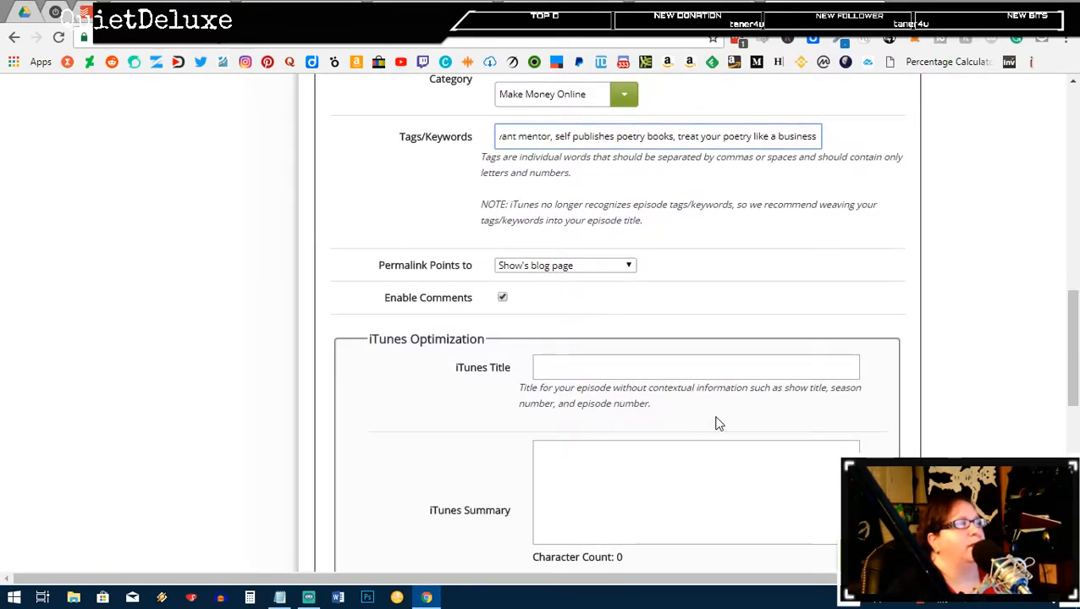
scroll(718, 424, "up", 5)
scroll(731, 414, "up", 4)
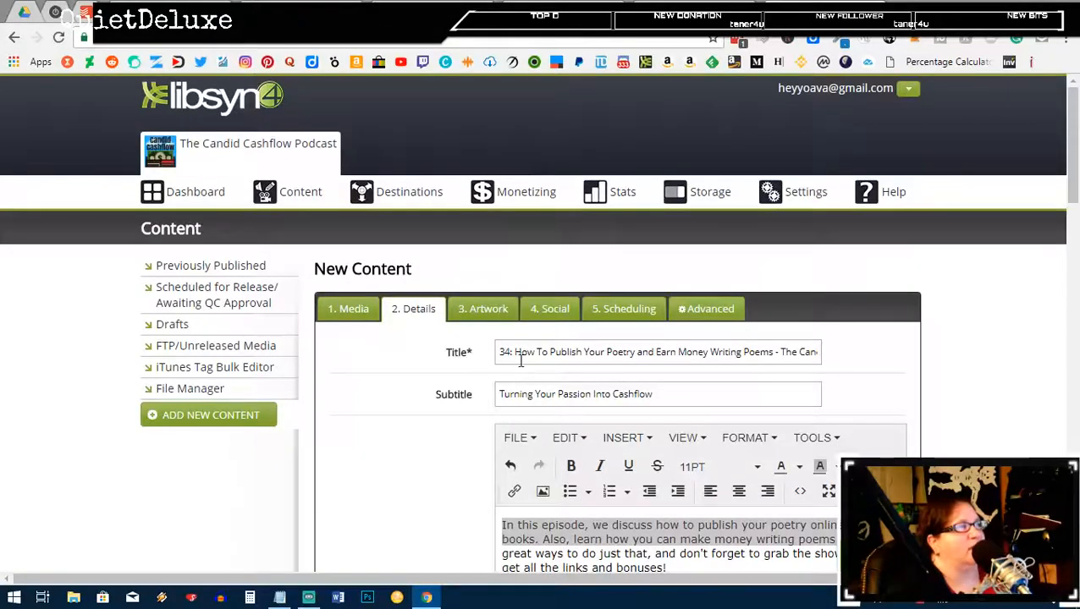
left_click_drag(515, 353, 908, 373)
key("ctrl+c")
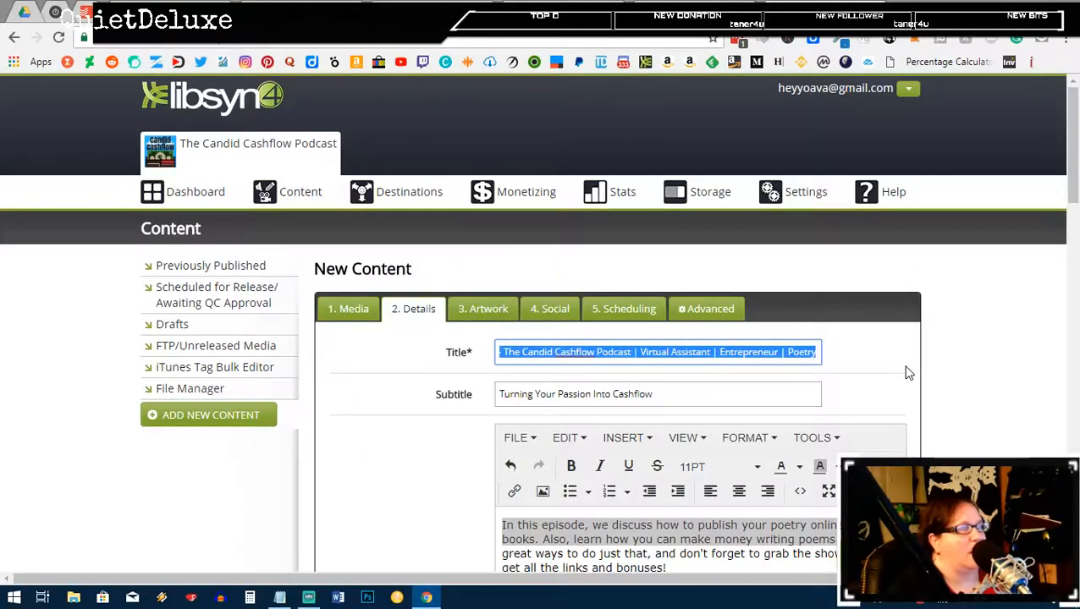
scroll(696, 418, "down", 12)
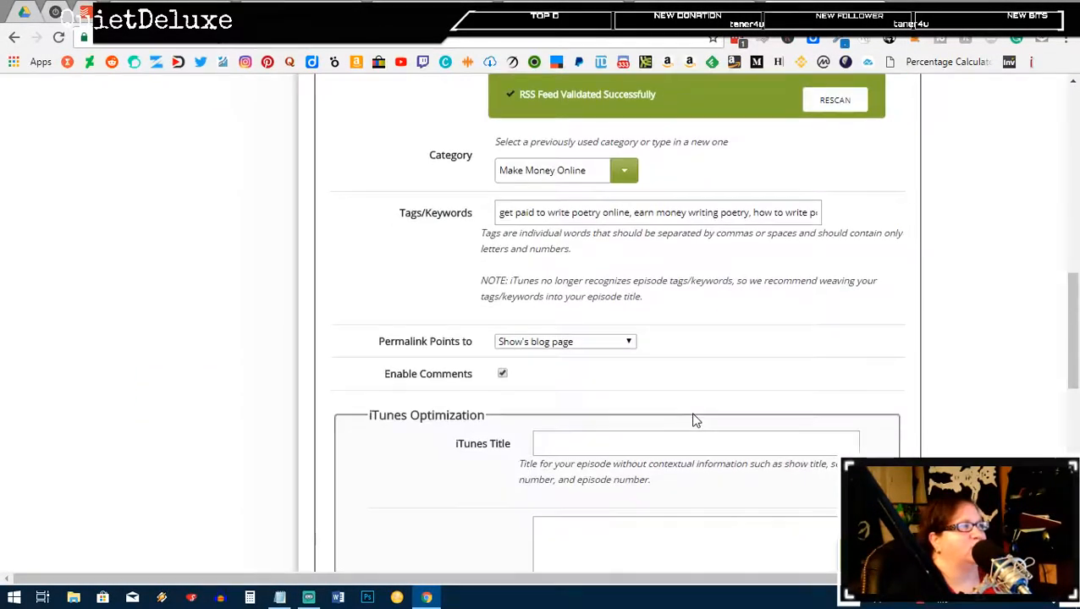
left_click(580, 366)
key("ctrl+v")
Step: Copy the full episode description into the iTunes Summary field
scroll(593, 370, "up", 10)
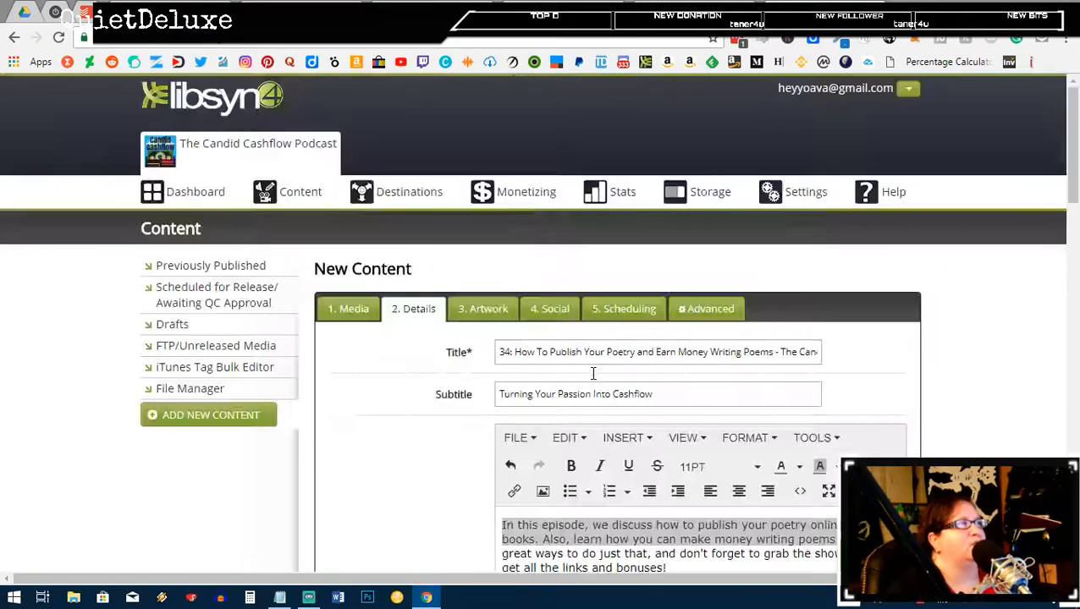
scroll(593, 369, "down", 1)
scroll(627, 462, "down", 1)
left_click(677, 413)
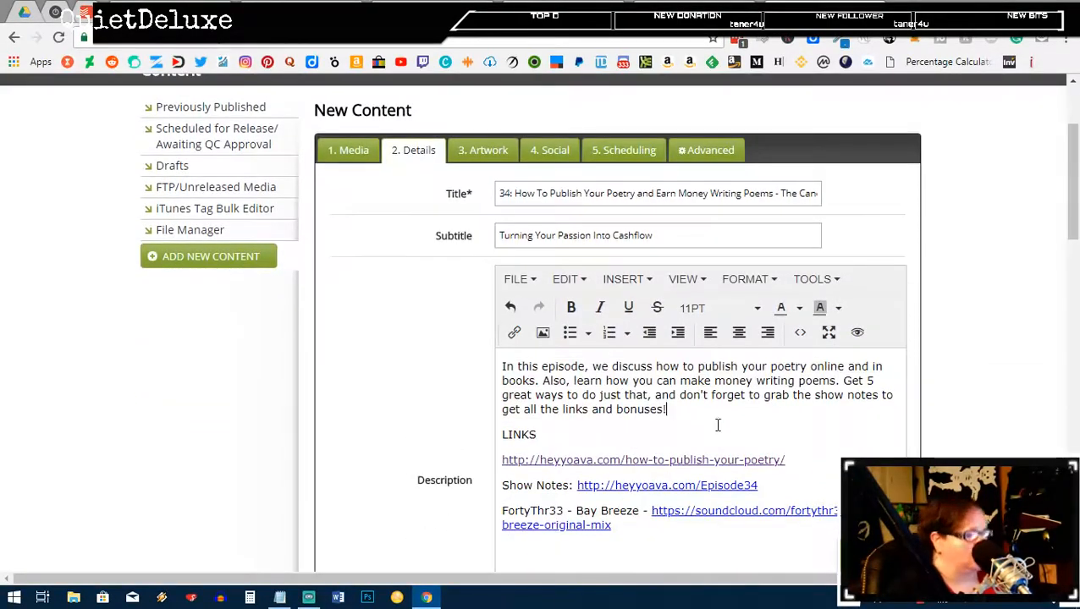
key("ctrl+a")
scroll(713, 434, "down", 12)
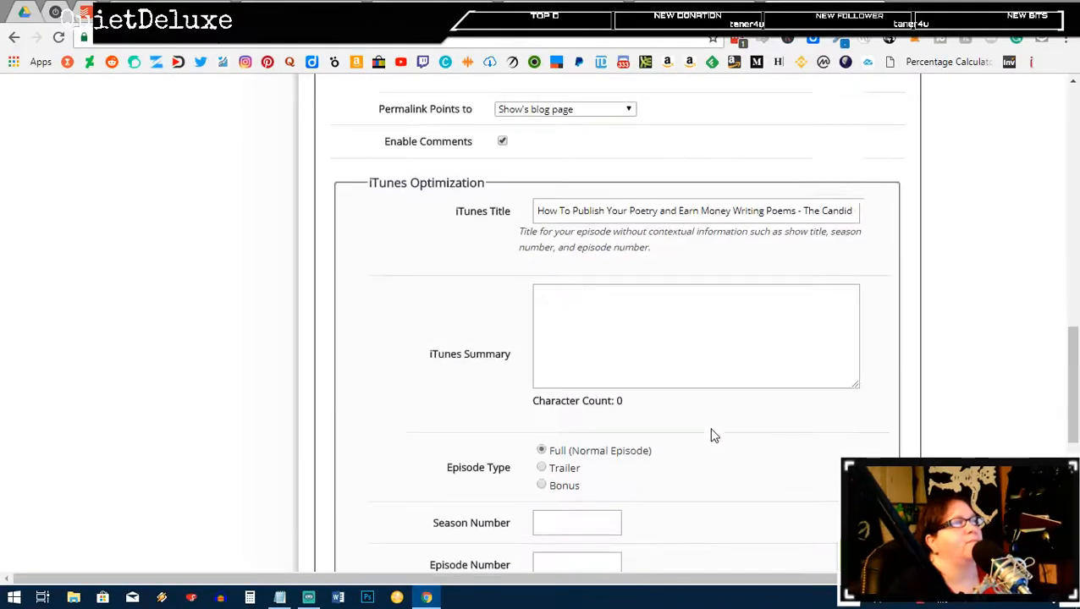
left_click(616, 357)
type("In this episode, we discuss how to publish your poetry online and in books. Also, learn how you can make money writing poems. Get 5 great ways to do just that, and don't forget to grab the show notes to get all the links and bonuses!  LINKS  http://heyyoava.com/how-to-publish-your-poetry/  Show Notes: http://heyyoava.com/Episode34  FortyThr33 - Bay Breeze - https://soundcloud.com/fortythr33-43/bay-breeze-original-mix")
Step: Set Season 1, Episode 34, a Clean rating and the iTunes author
scroll(616, 360, "down", 3)
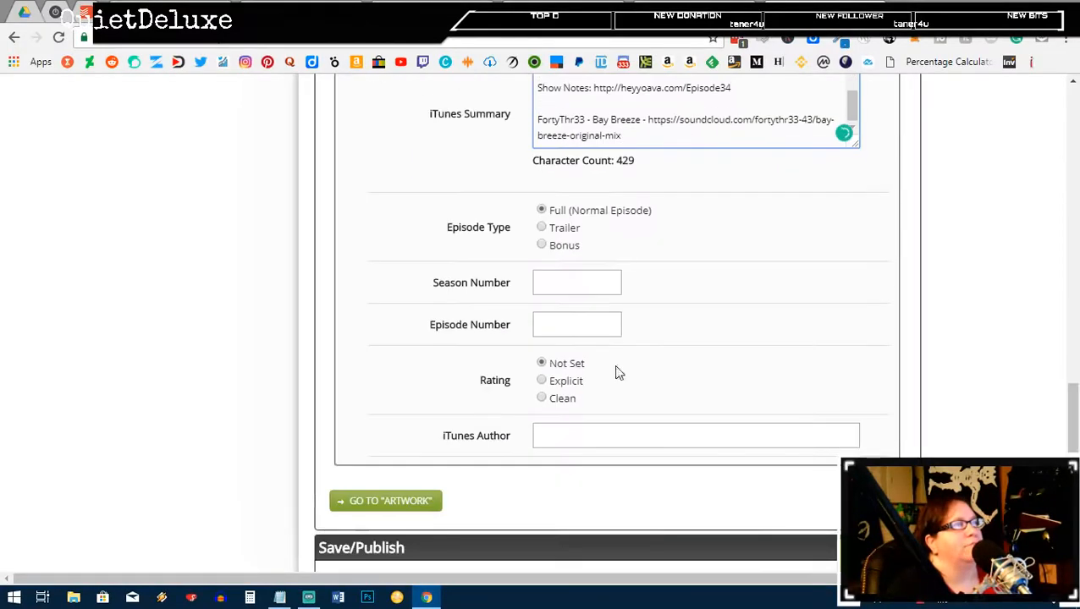
left_click(571, 284)
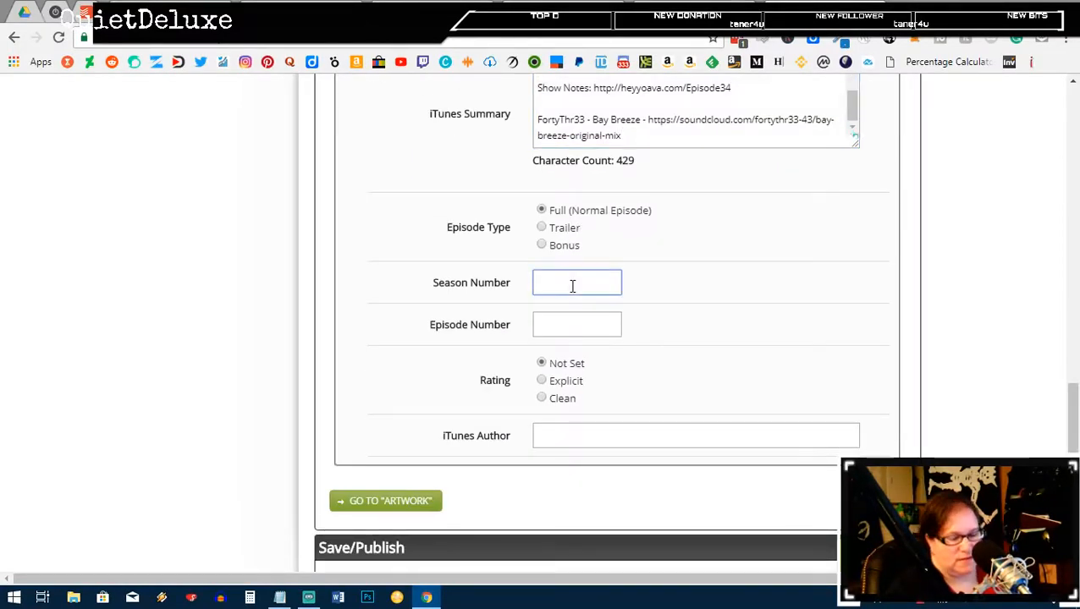
left_click(607, 330)
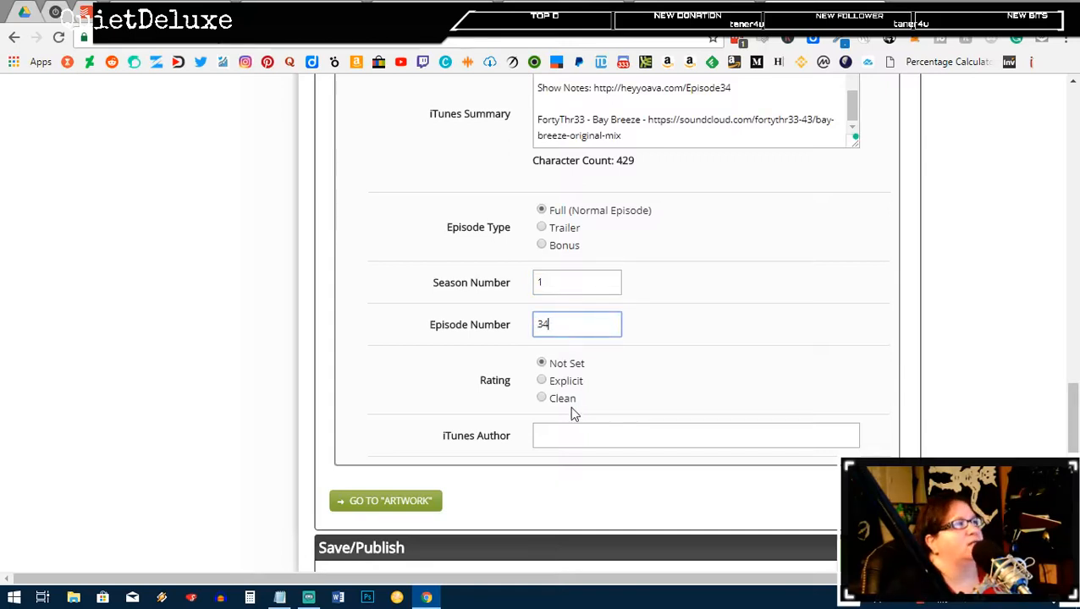
left_click(544, 397)
left_click(582, 441)
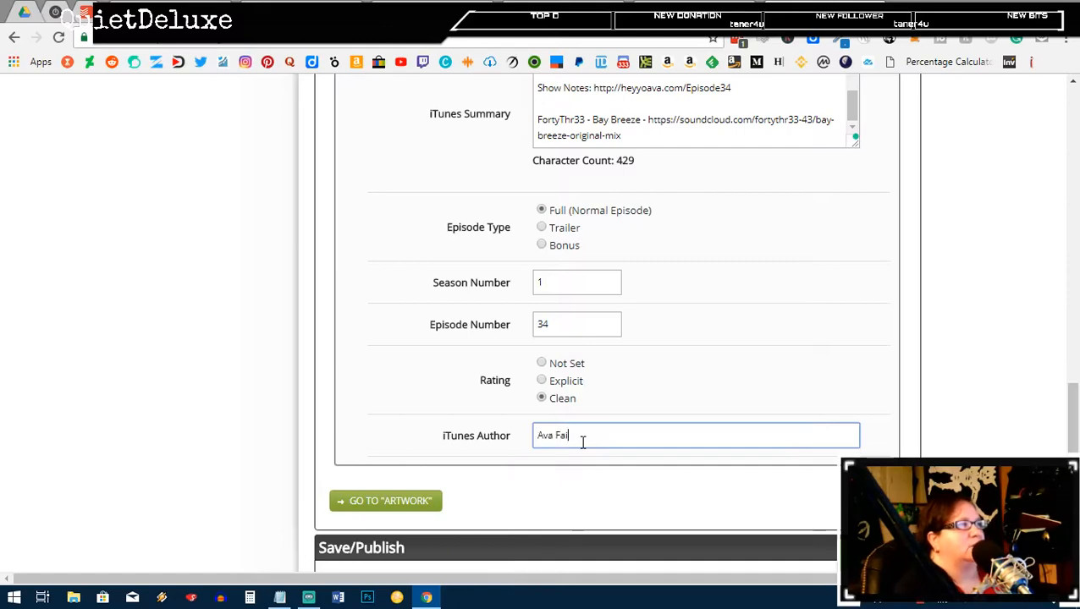
left_click(403, 505)
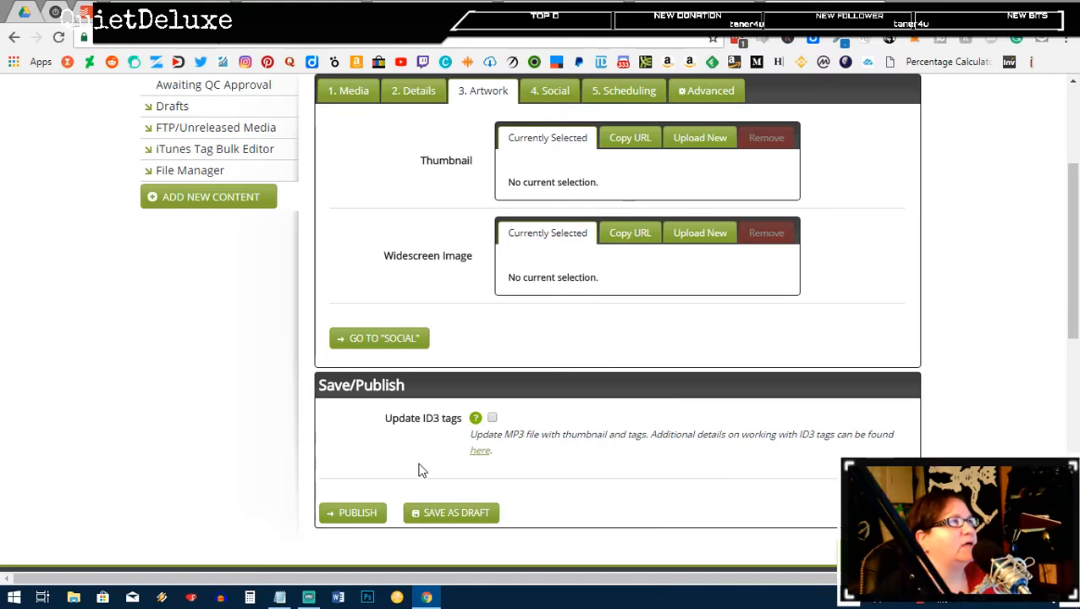
Step: Upload IMG_20180202_164937_processed.jpg from the Candid Cashflow Podcast folder as the episode thumbnail
left_click(627, 142)
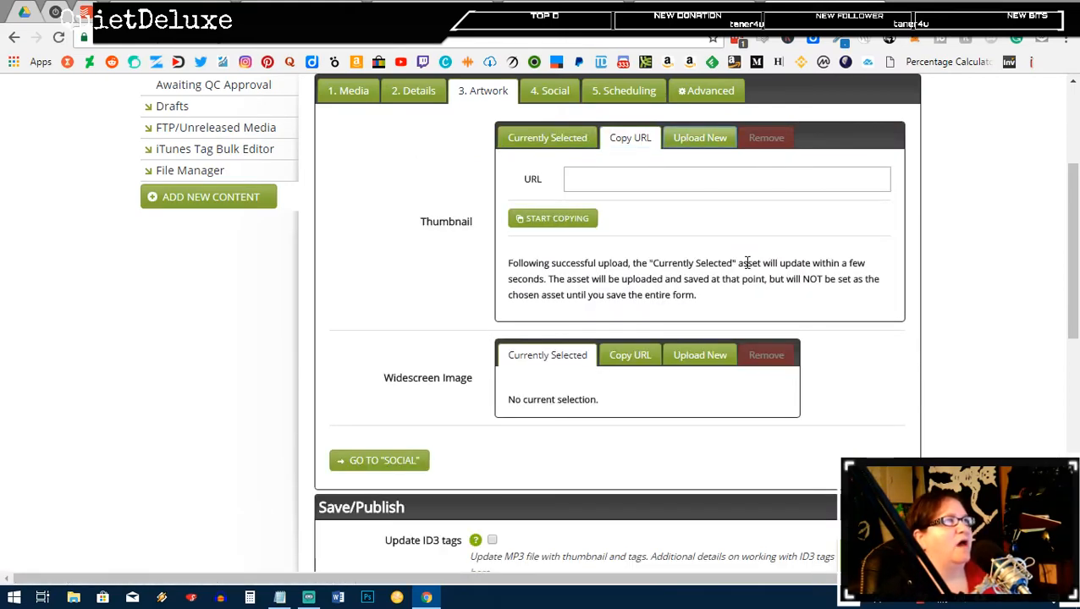
left_click(691, 138)
left_click(531, 167)
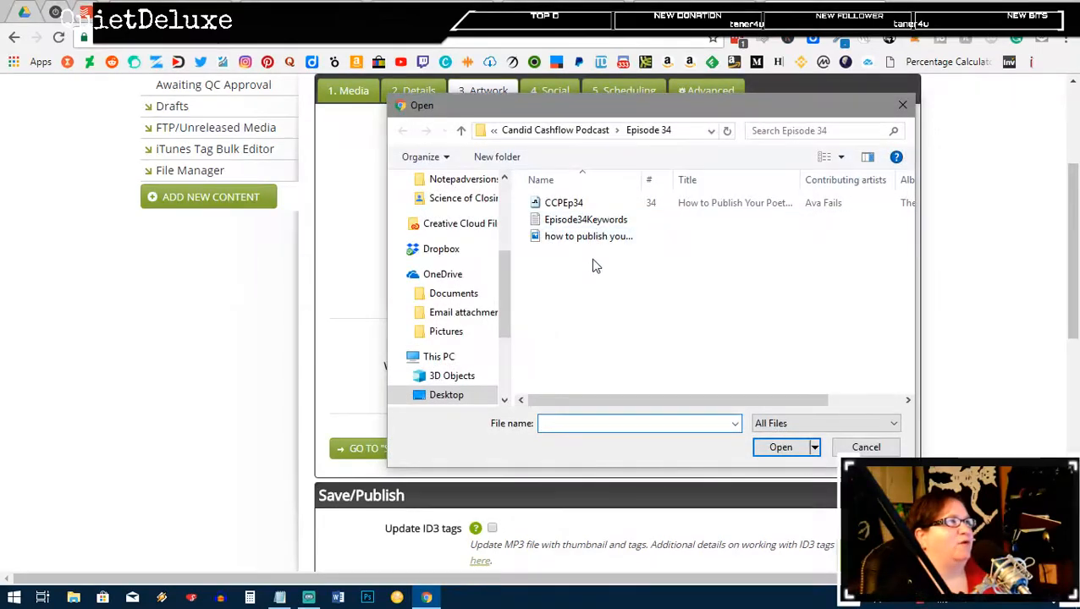
left_click(528, 131)
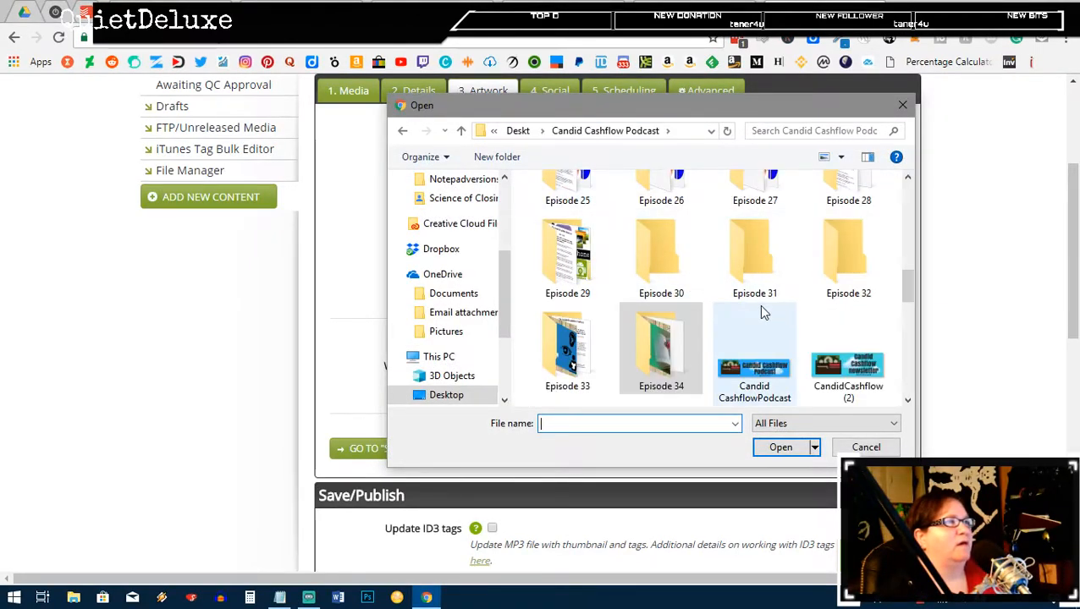
scroll(759, 322, "down", 6)
scroll(764, 315, "down", 3)
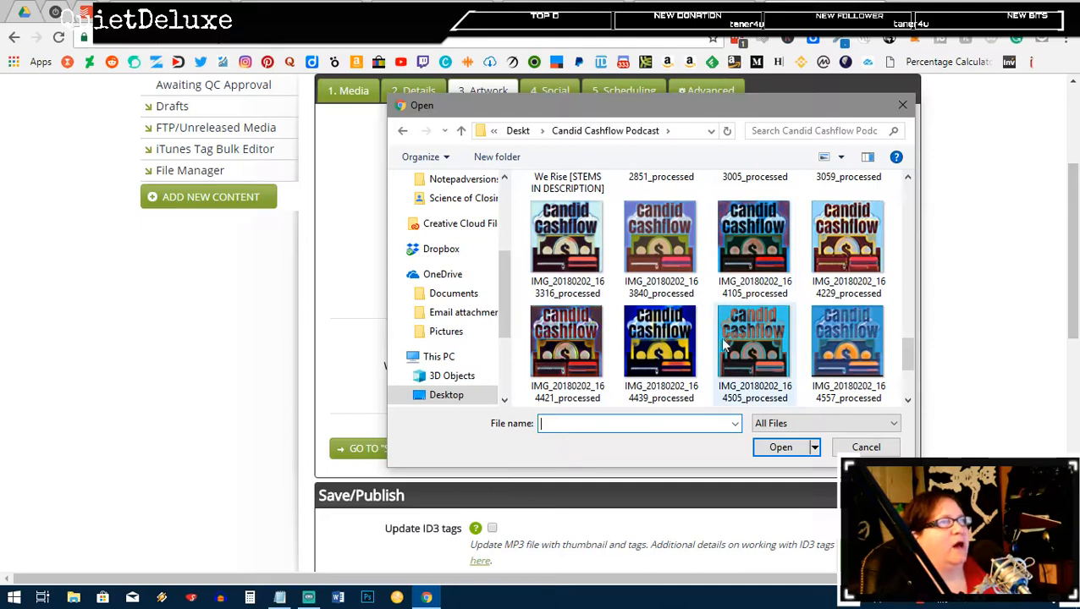
scroll(724, 343, "down", 3)
scroll(836, 286, "up", 2)
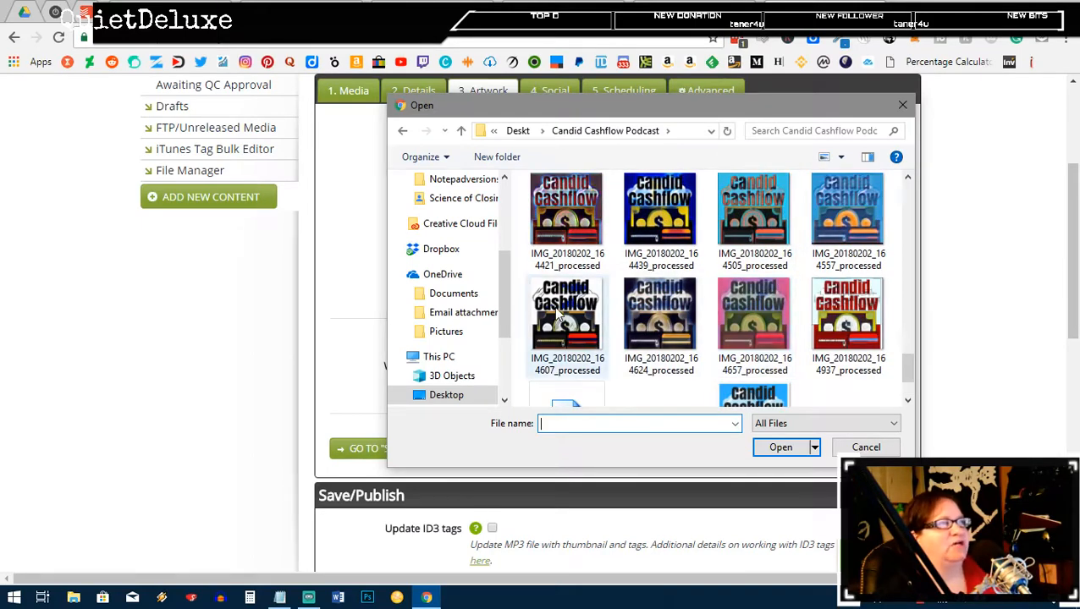
scroll(567, 321, "down", 2)
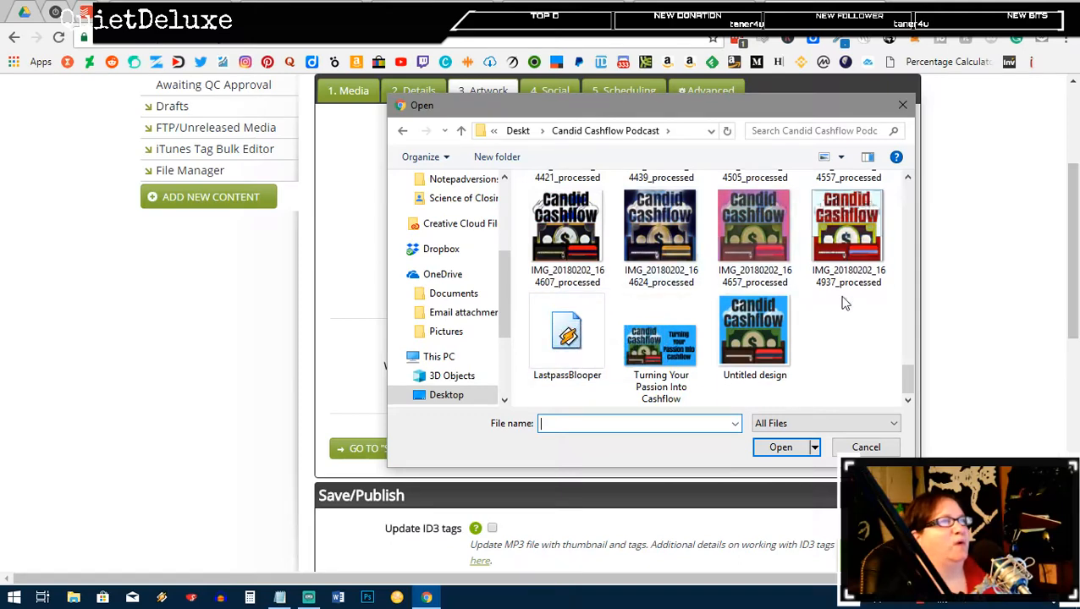
left_click(850, 254)
left_click(783, 452)
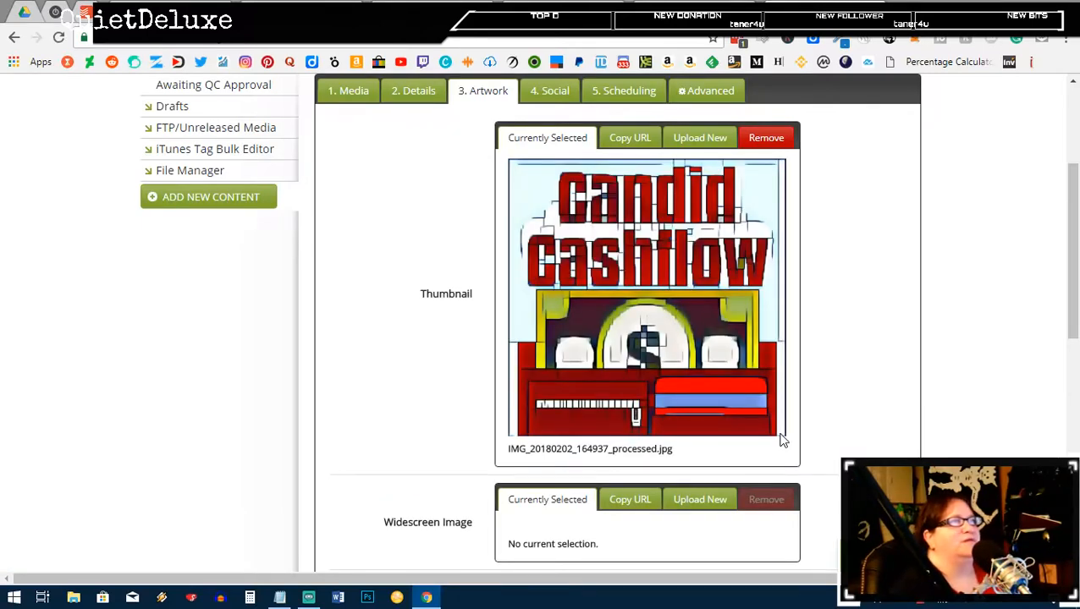
scroll(850, 343, "down", 4)
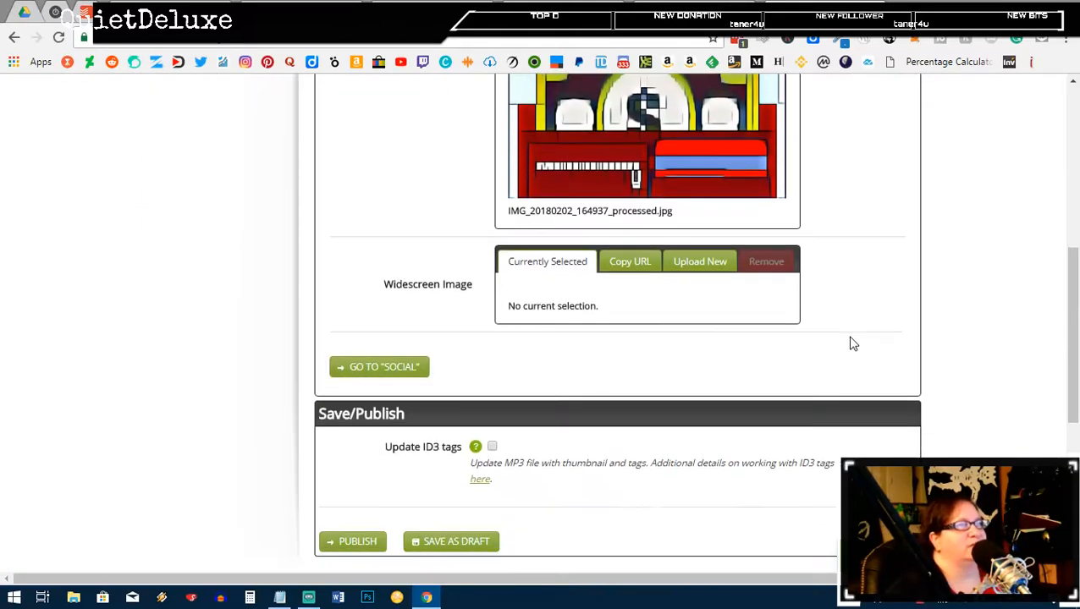
left_click(406, 294)
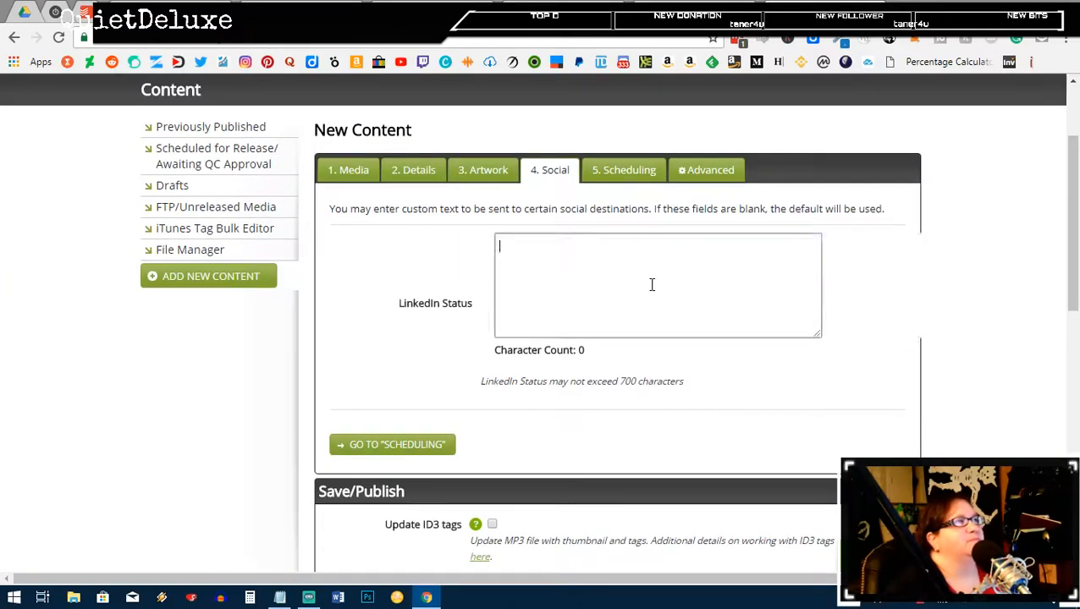
Step: Copy the WordPress meta description and paste it as the LinkedIn status text
left_click(735, 8)
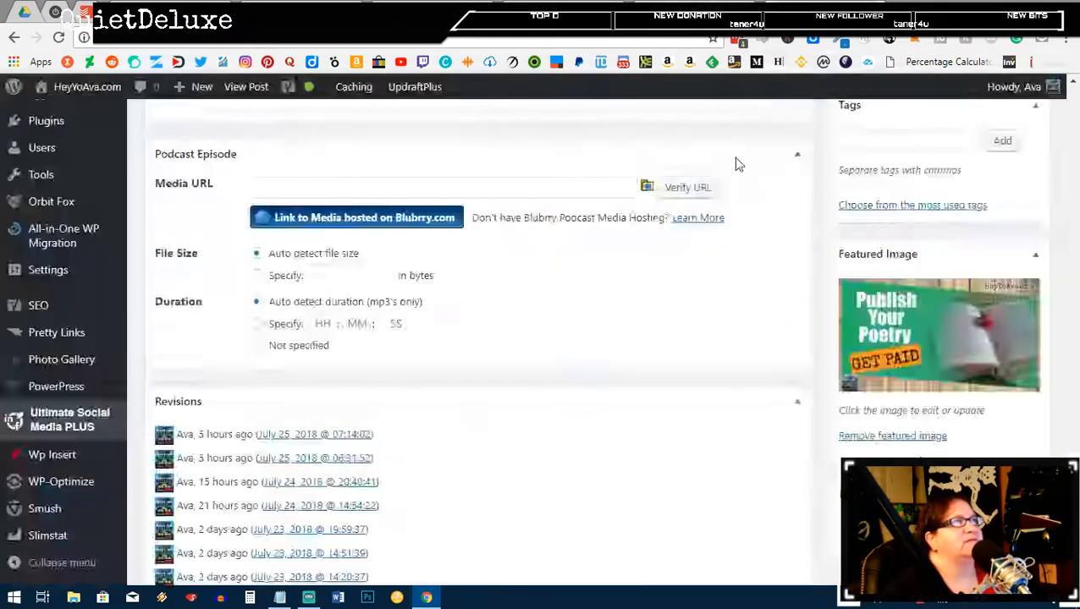
scroll(631, 363, "up", 5)
scroll(395, 388, "up", 9)
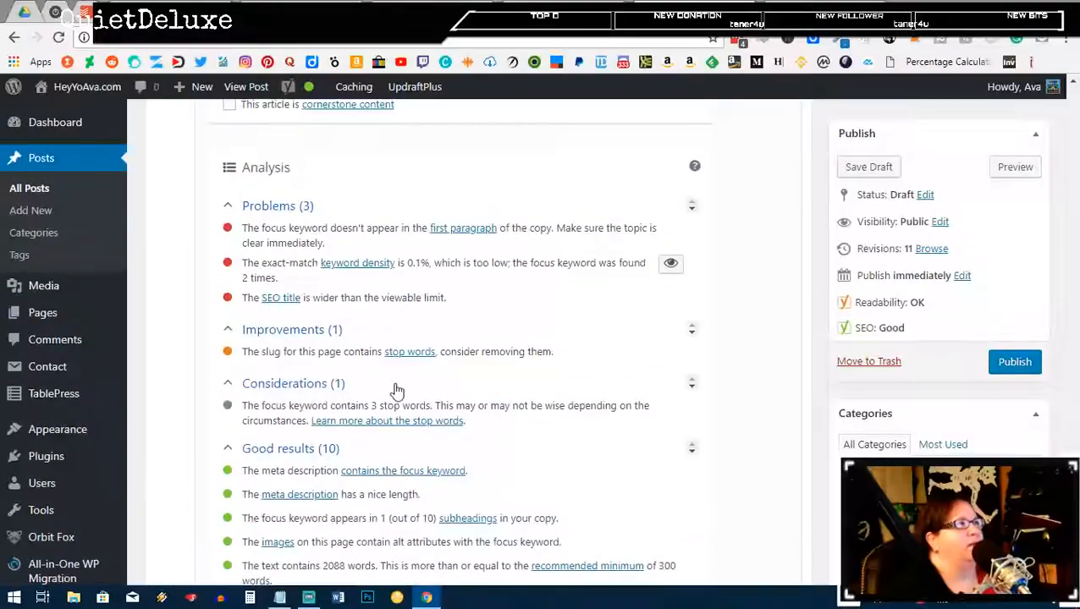
key("ctrl+a")
key("ctrl+c")
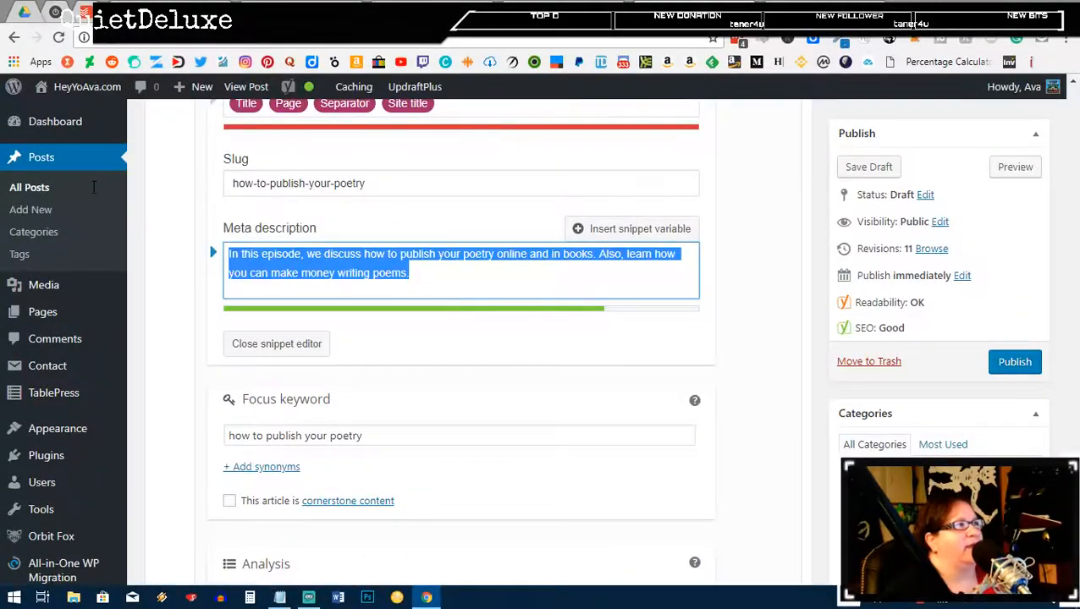
left_click(826, 5)
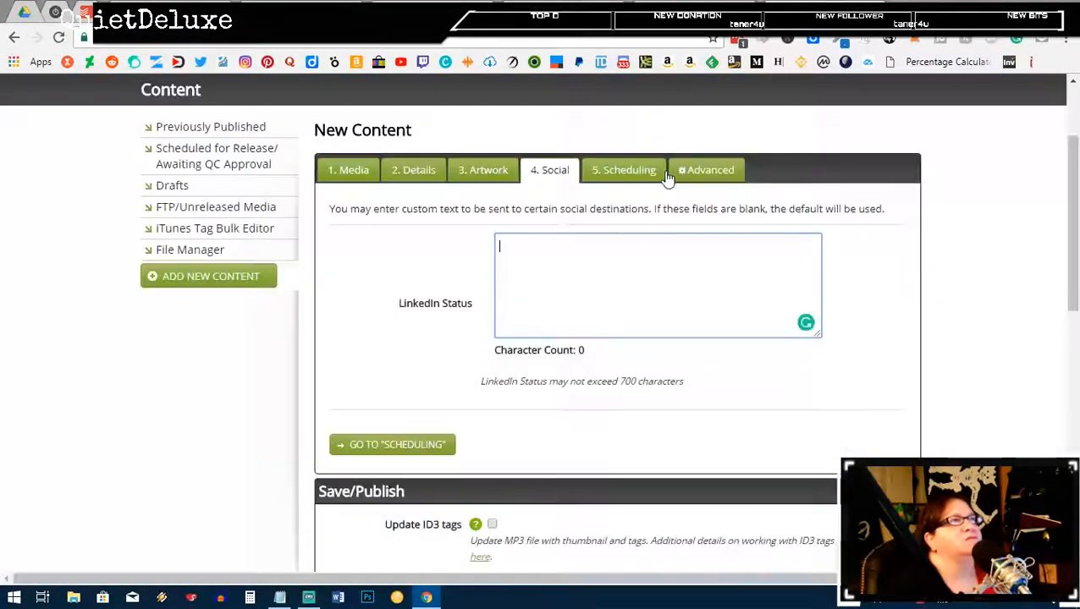
left_click(597, 257)
key("ctrl+v")
scroll(745, 376, "down", 1)
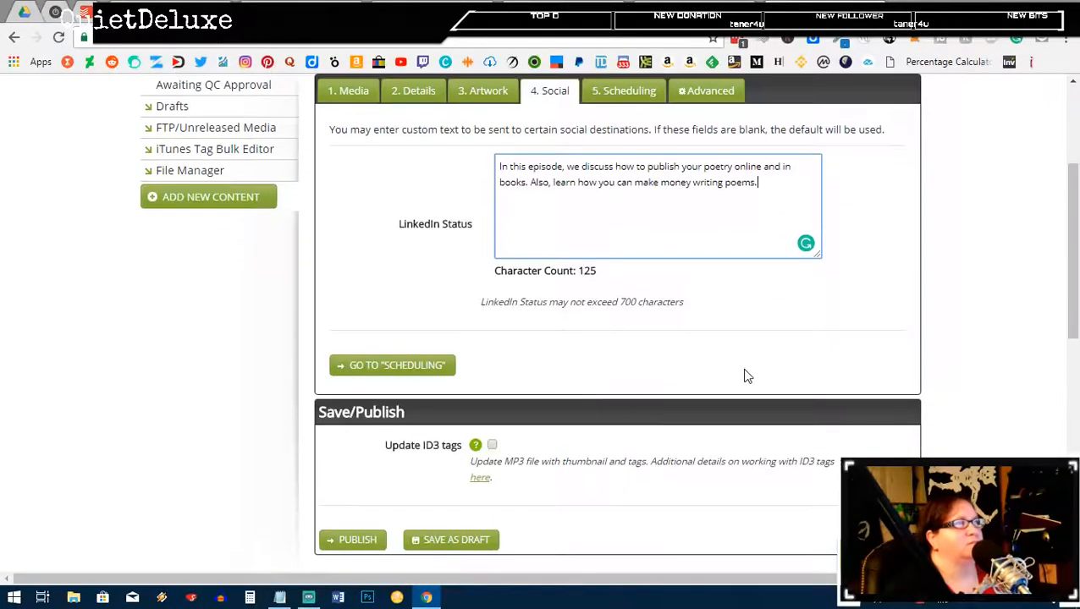
left_click(420, 365)
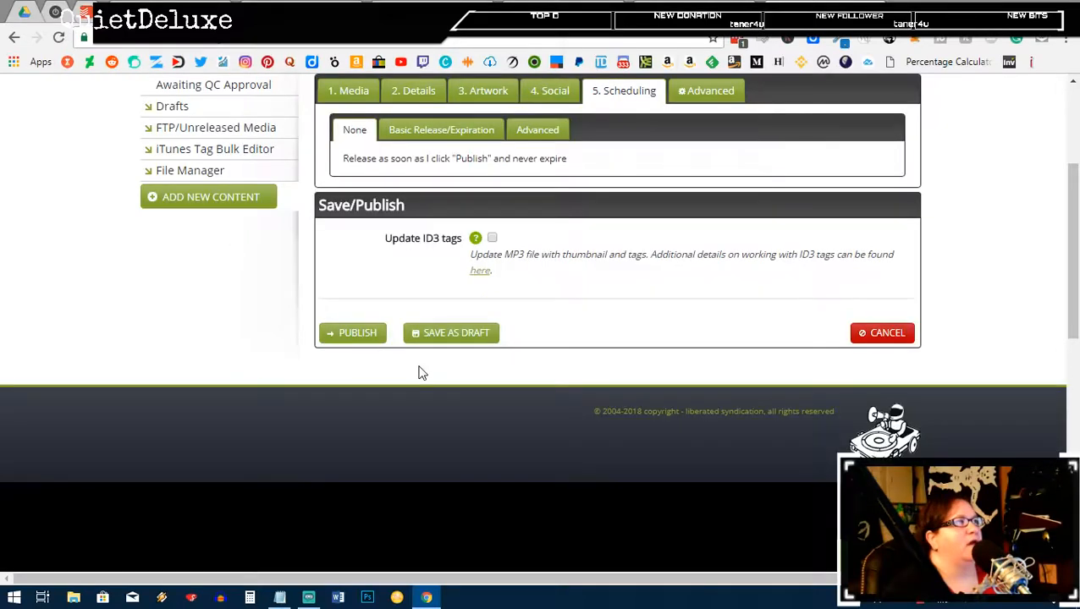
Step: Publish episode 34 for immediate release and select its Direct Download URL
left_click(362, 335)
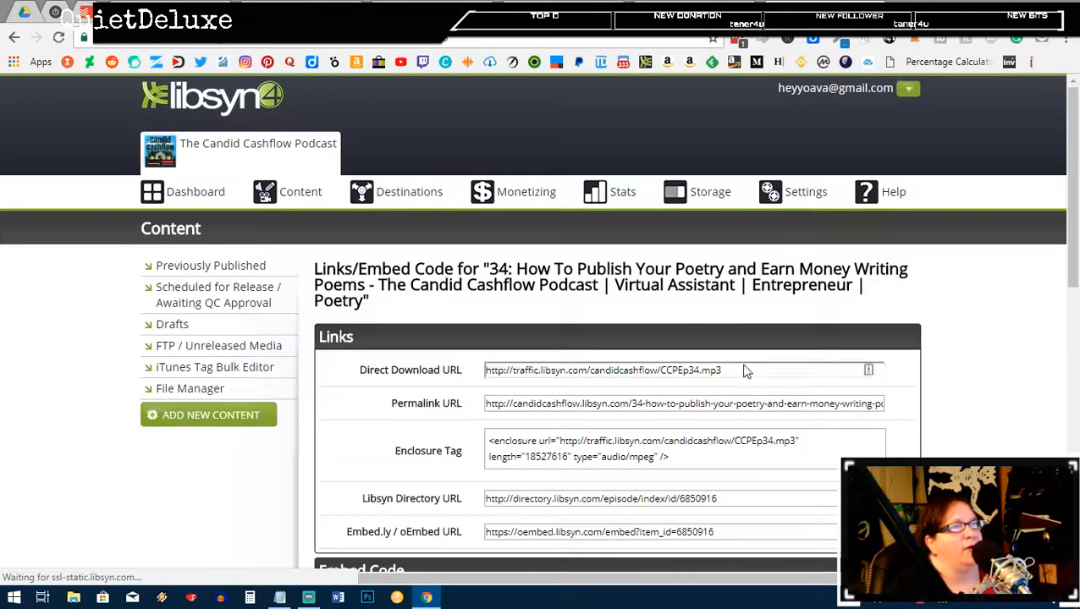
left_click(744, 370)
key("ctrl+c")
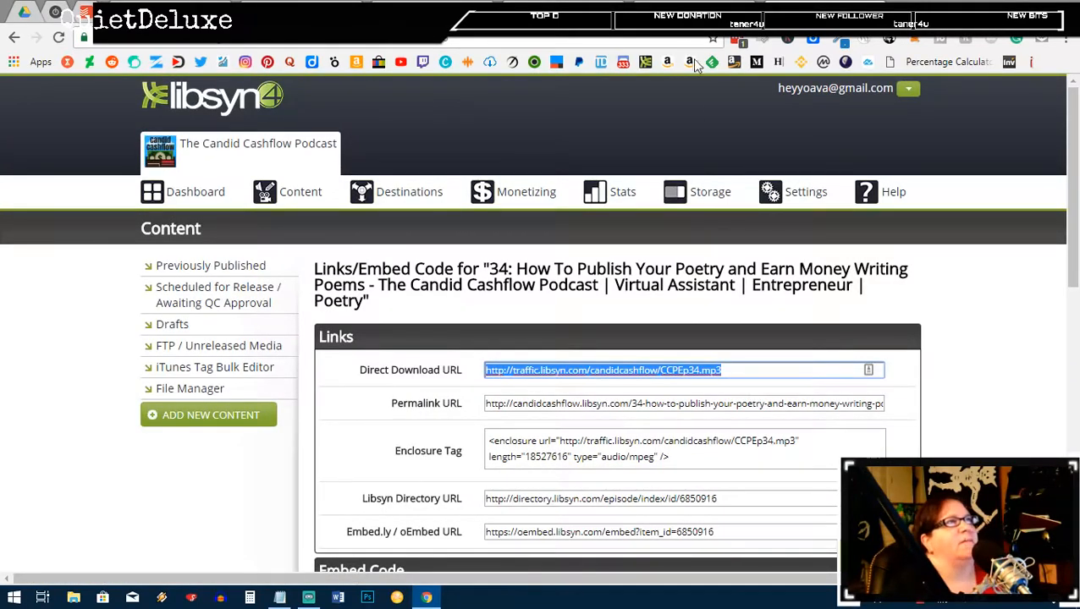
left_click(690, 10)
Step: Paste and verify the CCPEp34.mp3 Libsyn URL as Media URL, confirming 18527616 bytes and 0:15:11
scroll(374, 340, "down", 6)
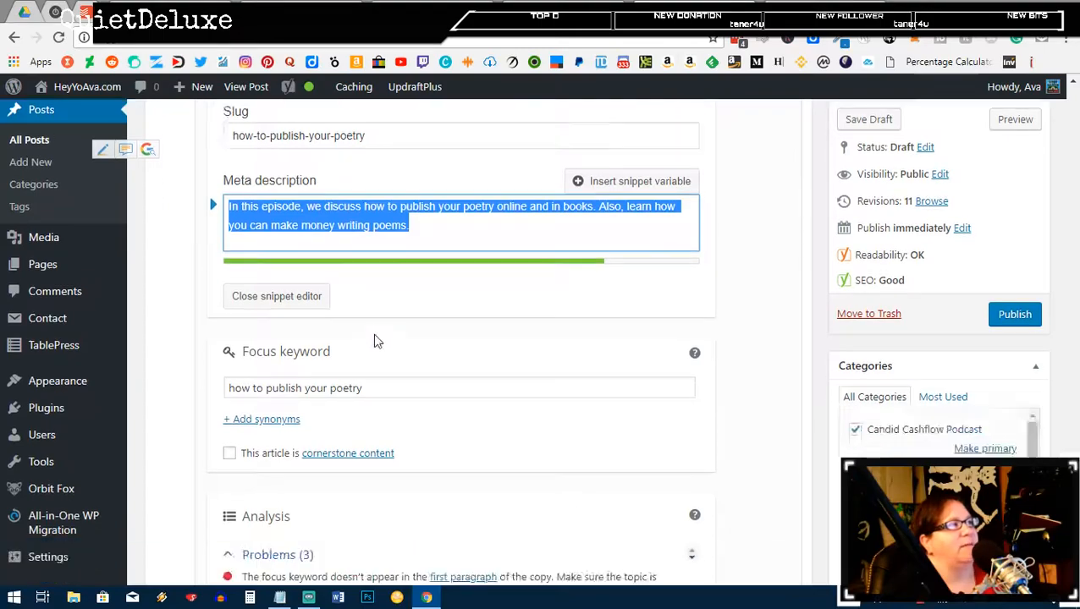
scroll(427, 354, "down", 9)
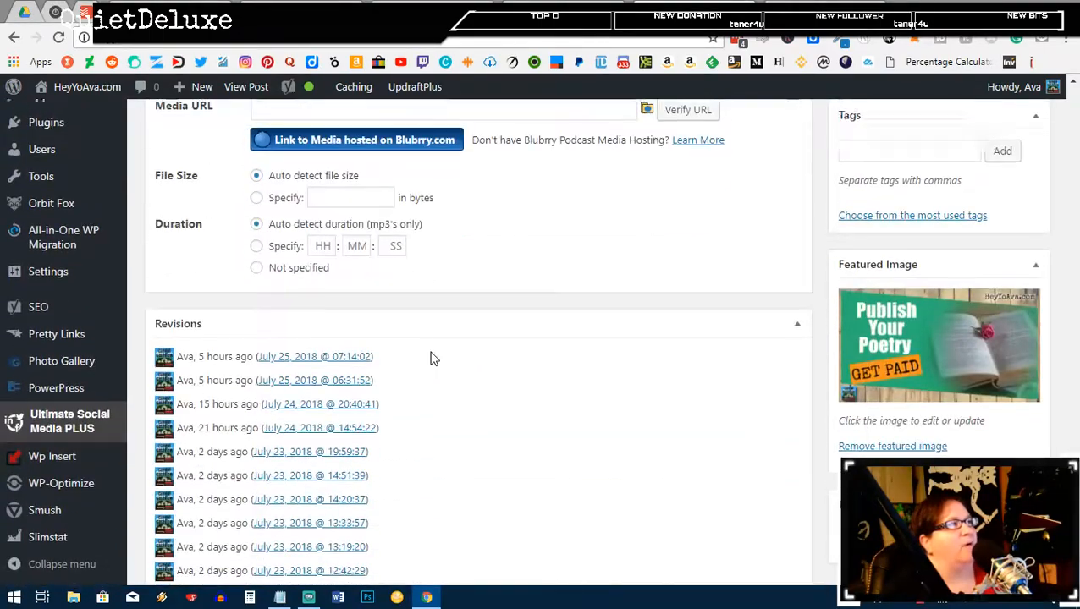
scroll(332, 335, "up", 3)
left_click(332, 345)
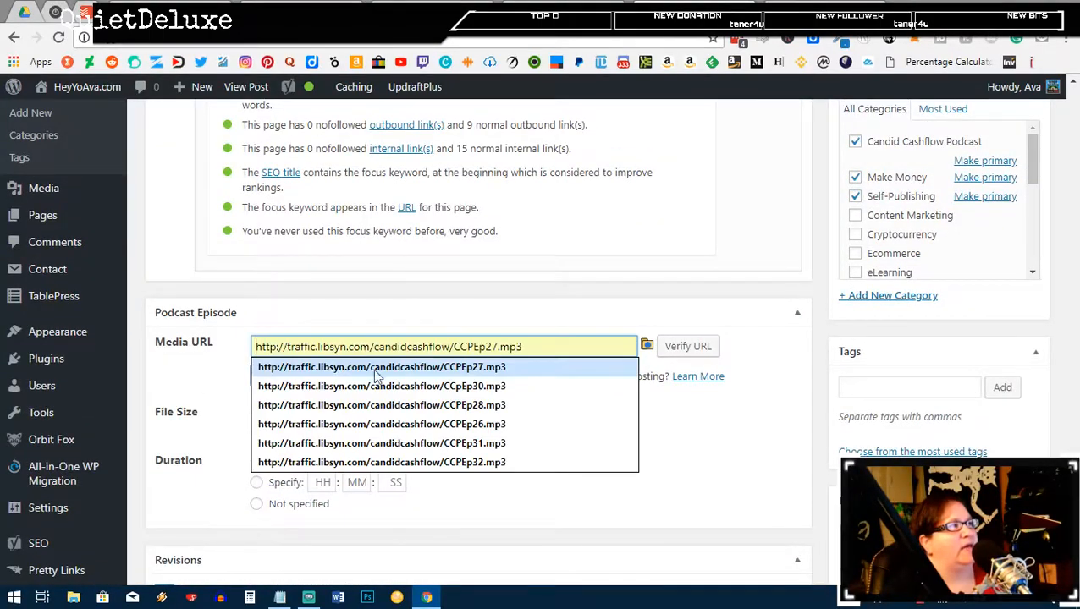
key("ctrl+v")
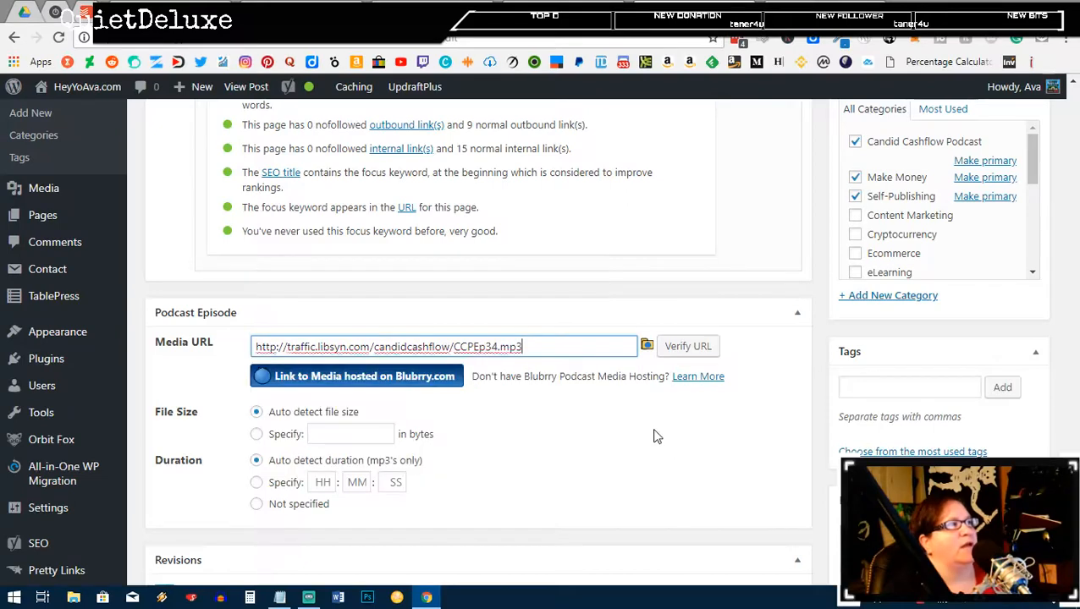
left_click(699, 351)
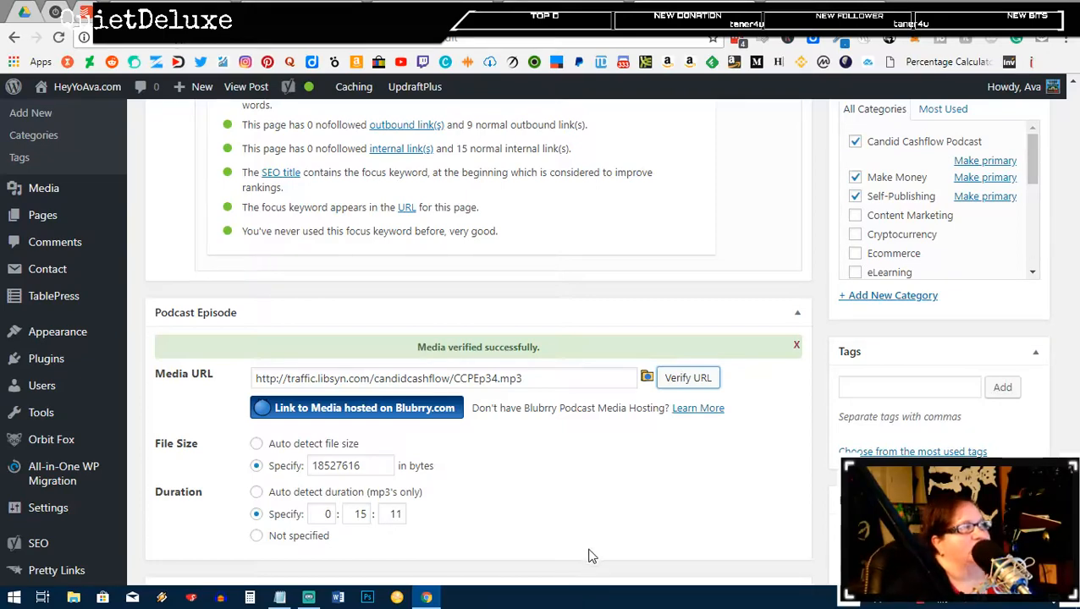
scroll(627, 481, "down", 1)
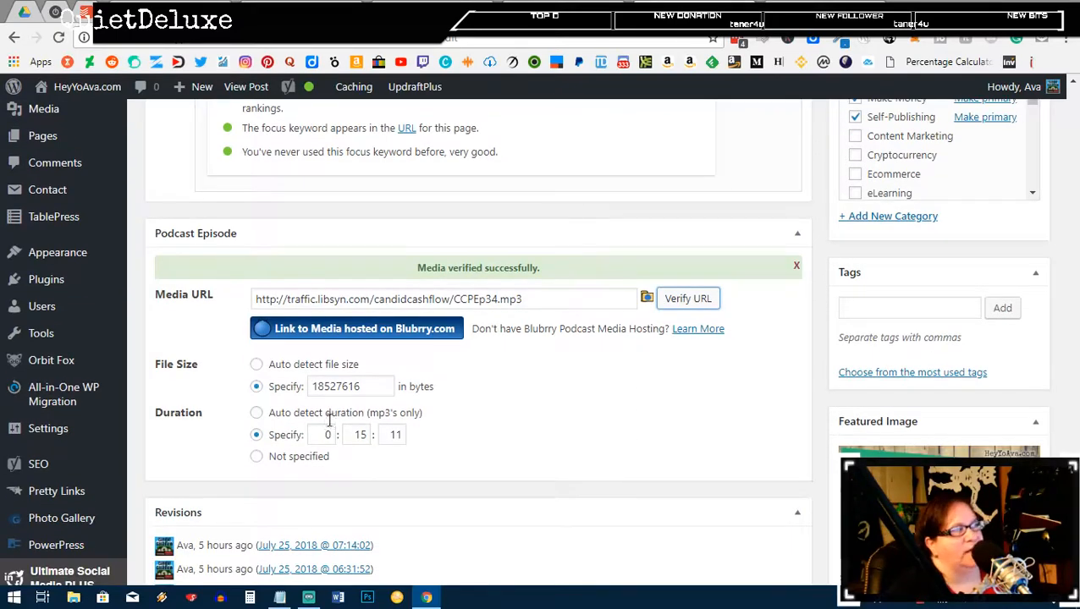
scroll(559, 439, "down", 2)
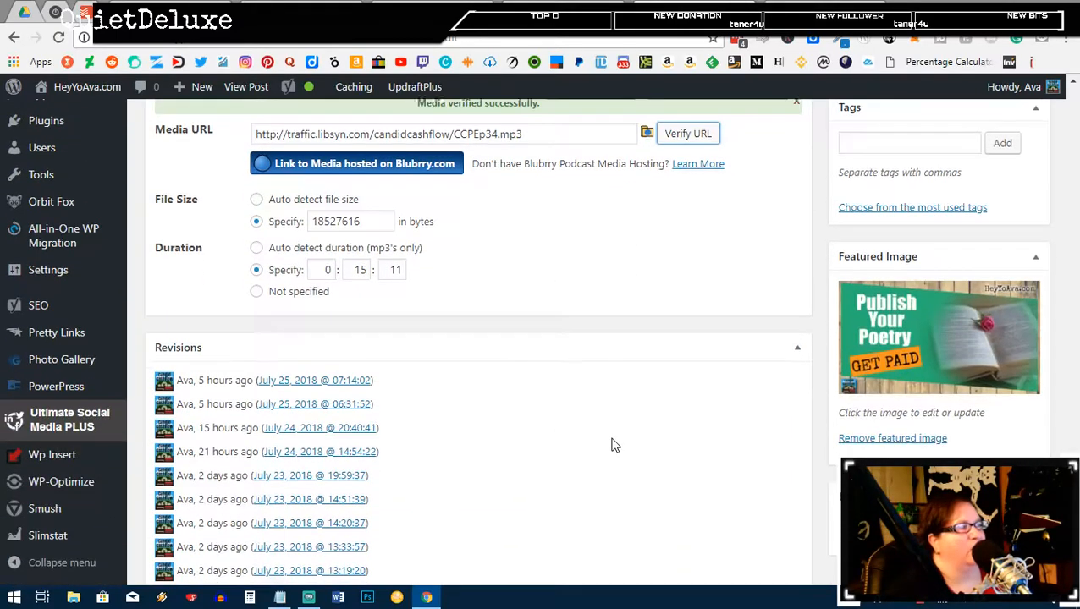
scroll(615, 445, "down", 2)
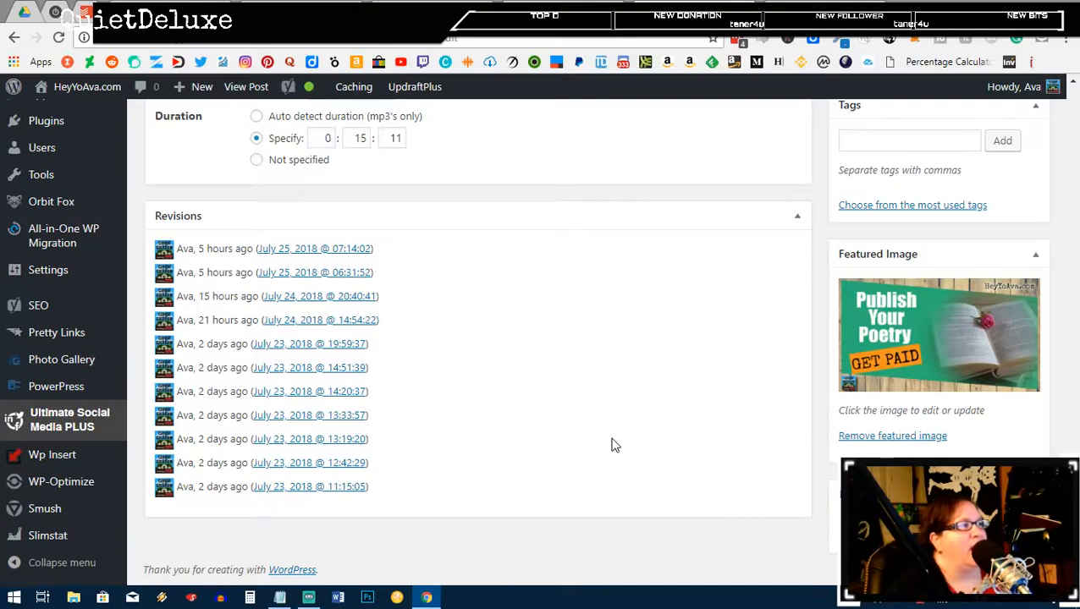
scroll(615, 445, "up", 6)
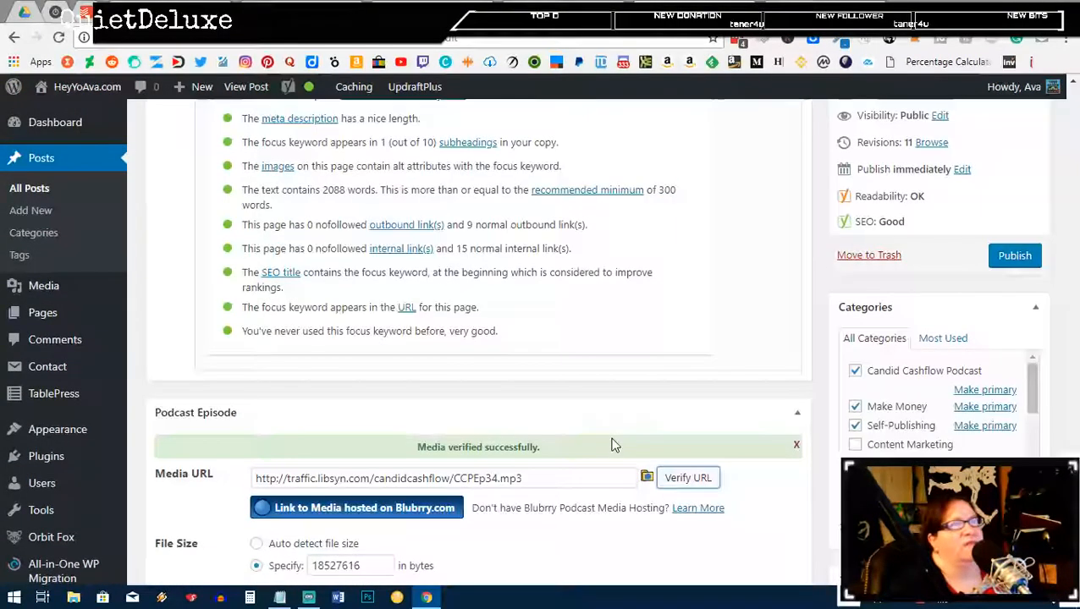
scroll(614, 445, "up", 10)
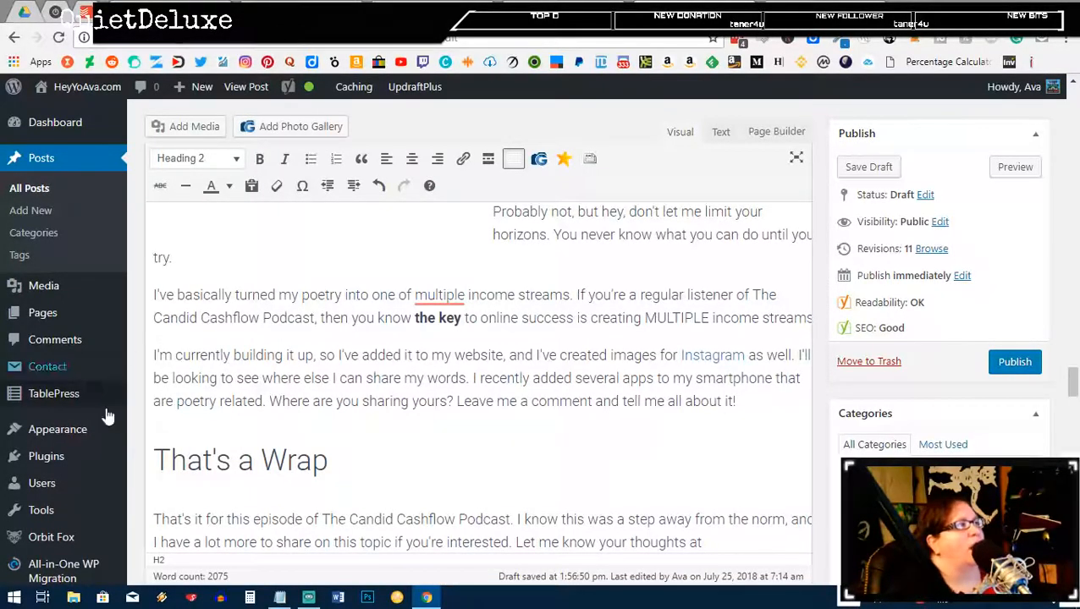
Step: Dismiss the Pretty Links menu and switch to the Google Docs show notes tab
scroll(51, 402, "down", 2)
scroll(51, 402, "down", 2)
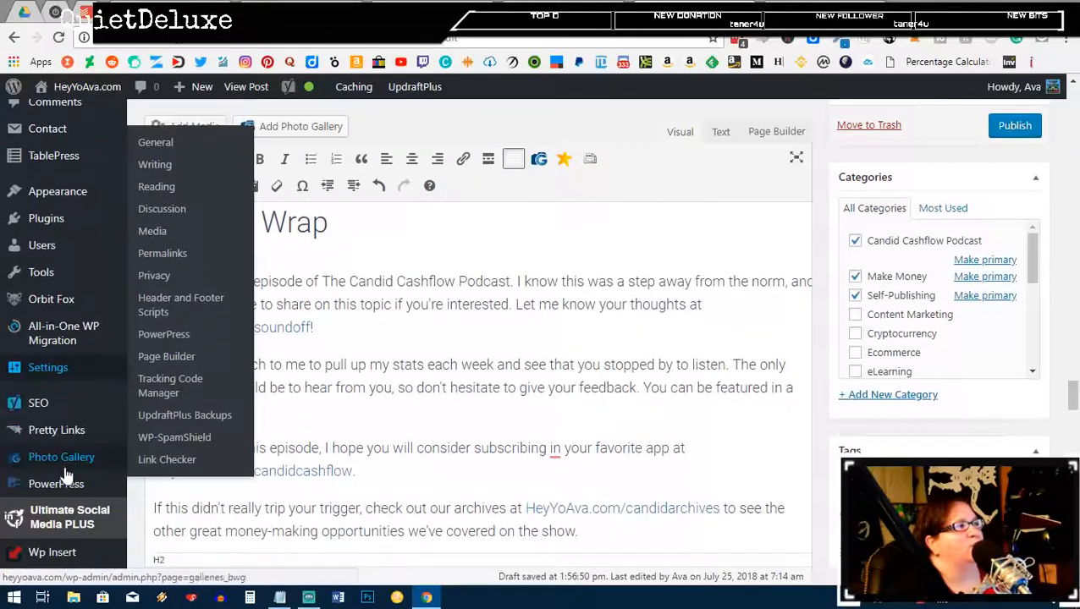
mouse_move(57, 439)
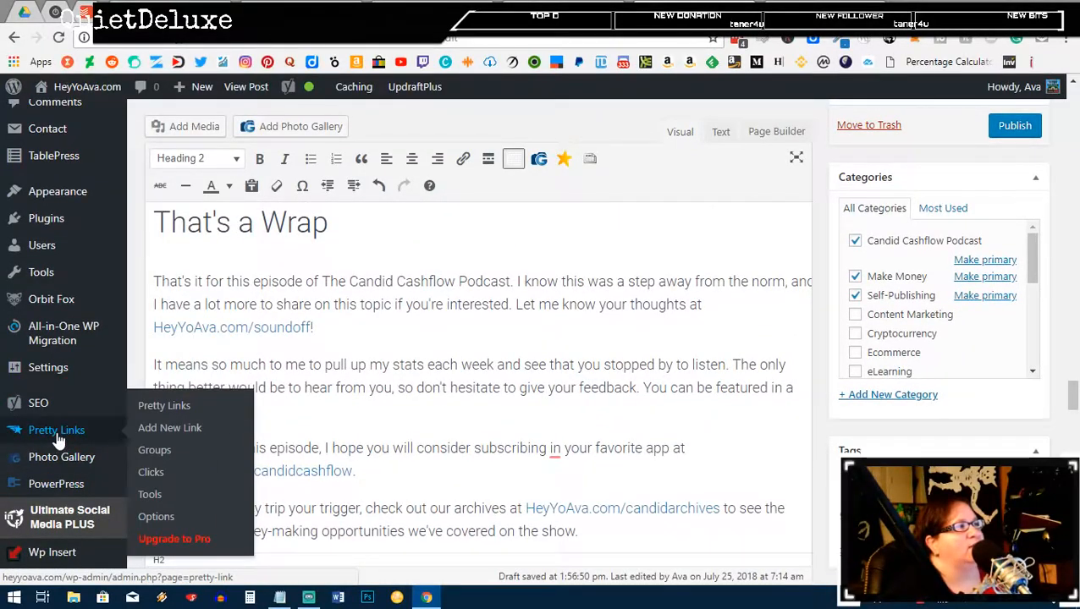
right_click(161, 427)
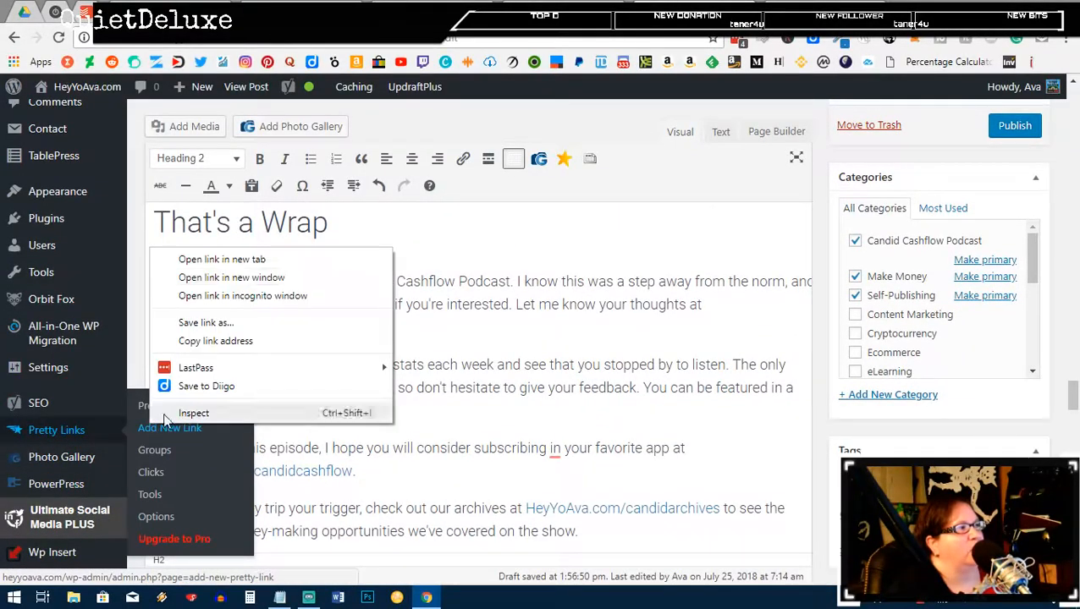
left_click(241, 258)
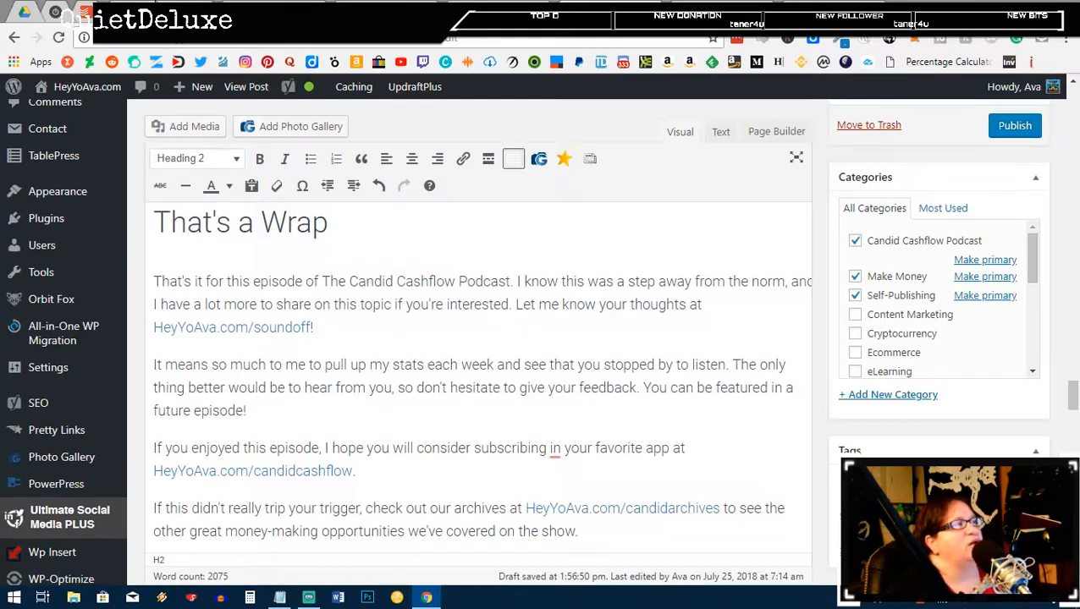
left_click(155, 4)
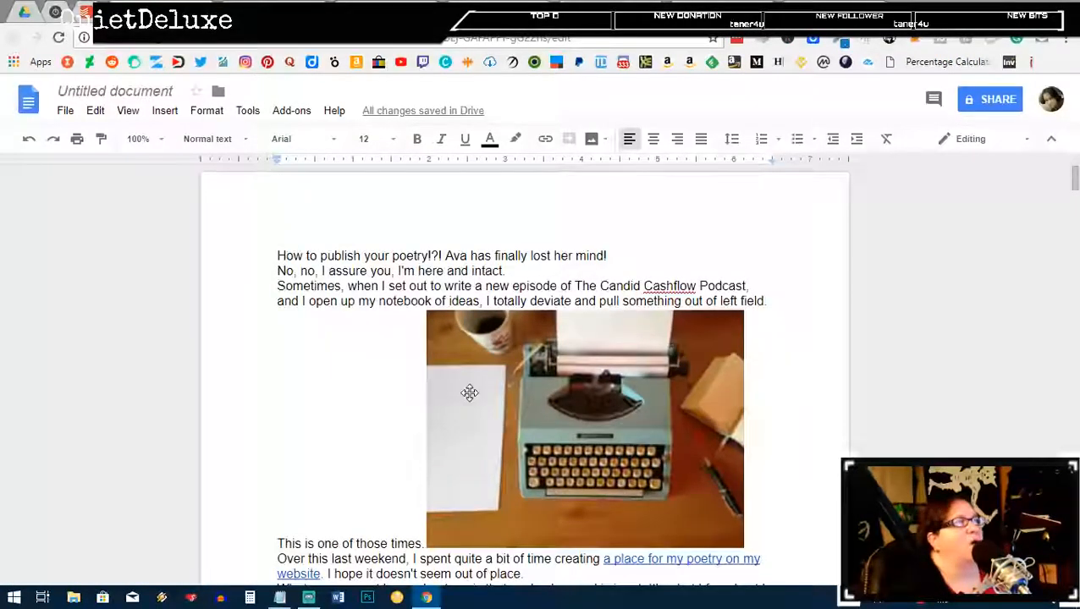
Step: Title the document 'Episode 34 - How to Publish Your Poetry and Earn Money Writing Poetry', fixing typos
scroll(470, 392, "down", 2)
scroll(470, 393, "up", 2)
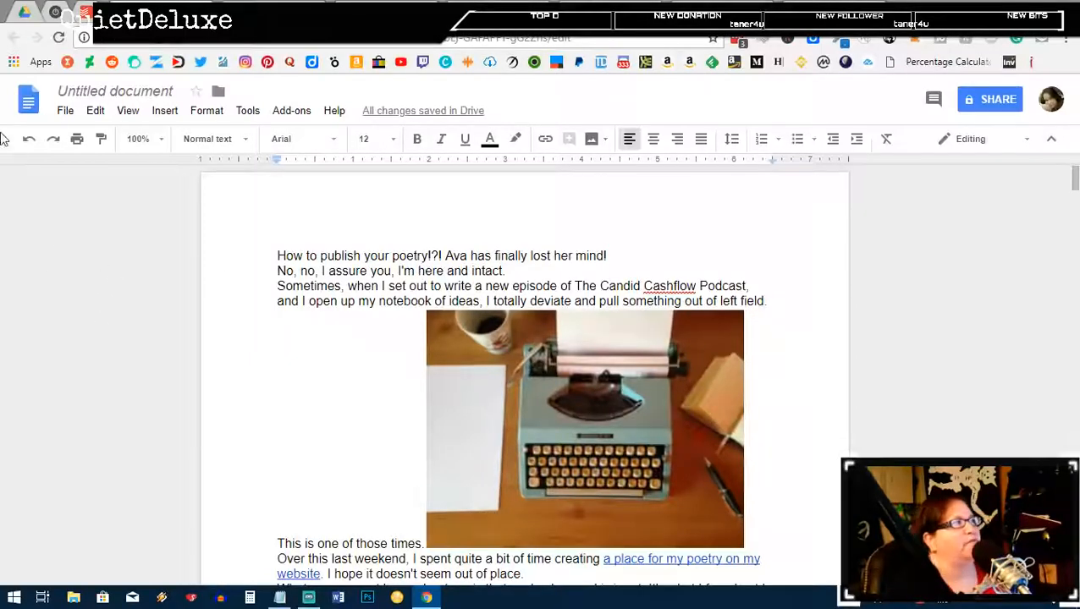
left_click(117, 88)
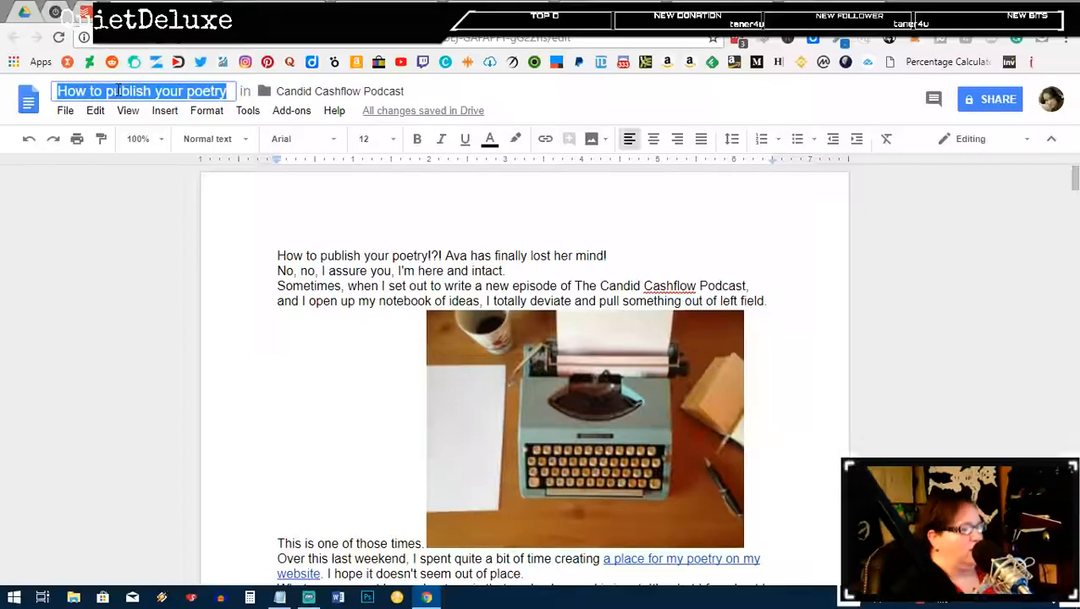
type("Episo")
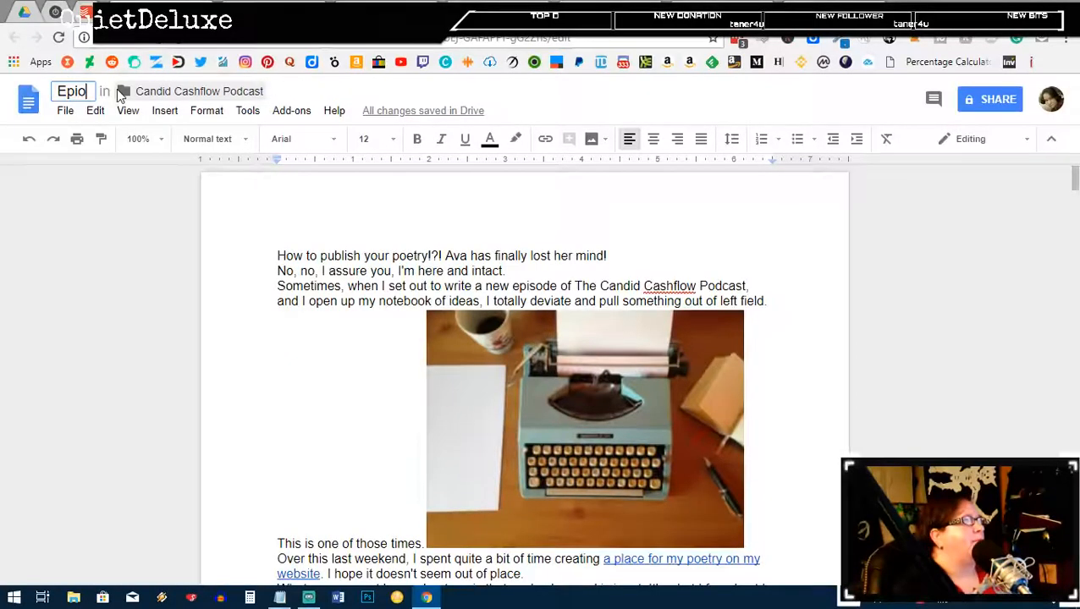
type("de 34 ")
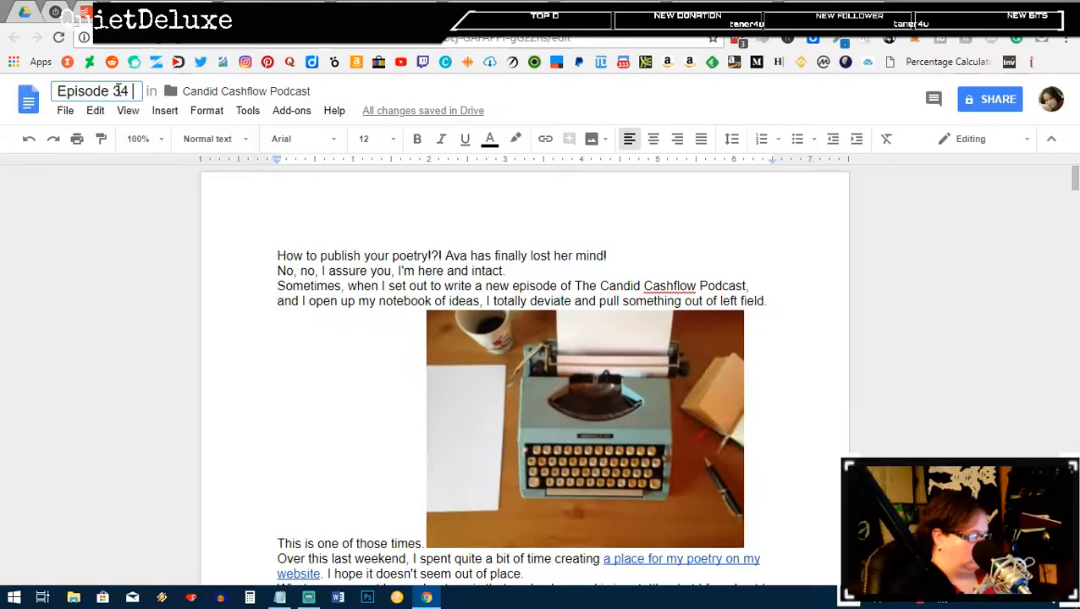
type("- How")
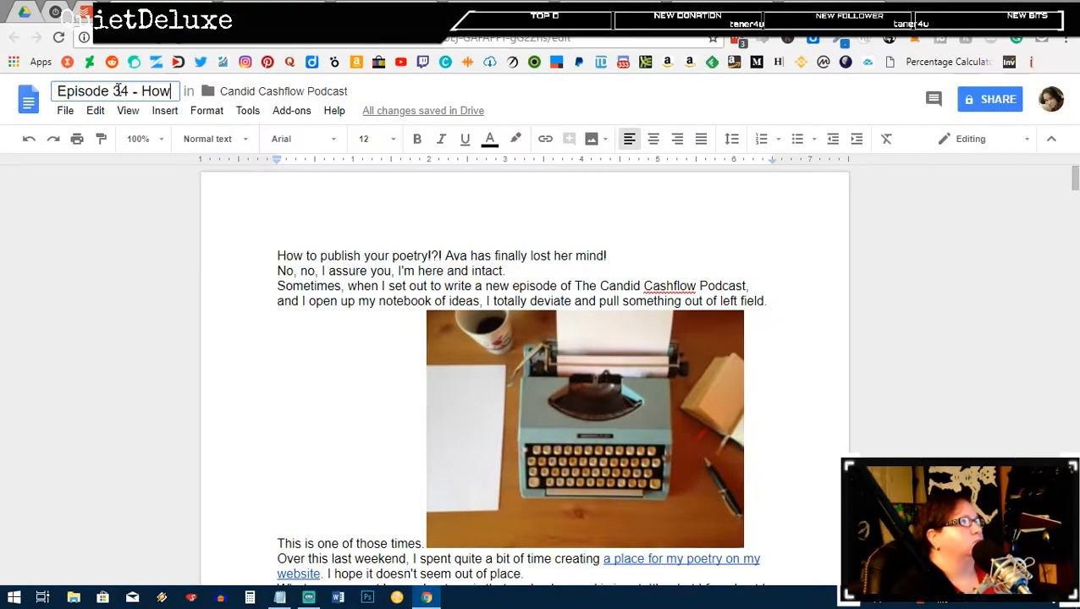
type(" to Publish Your P")
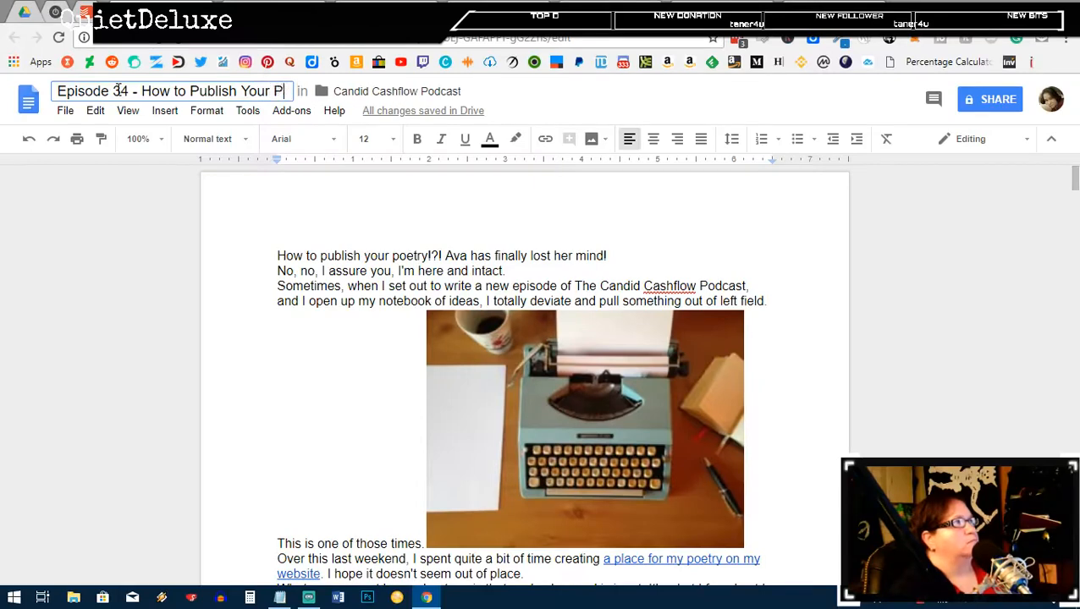
type("oetry and ")
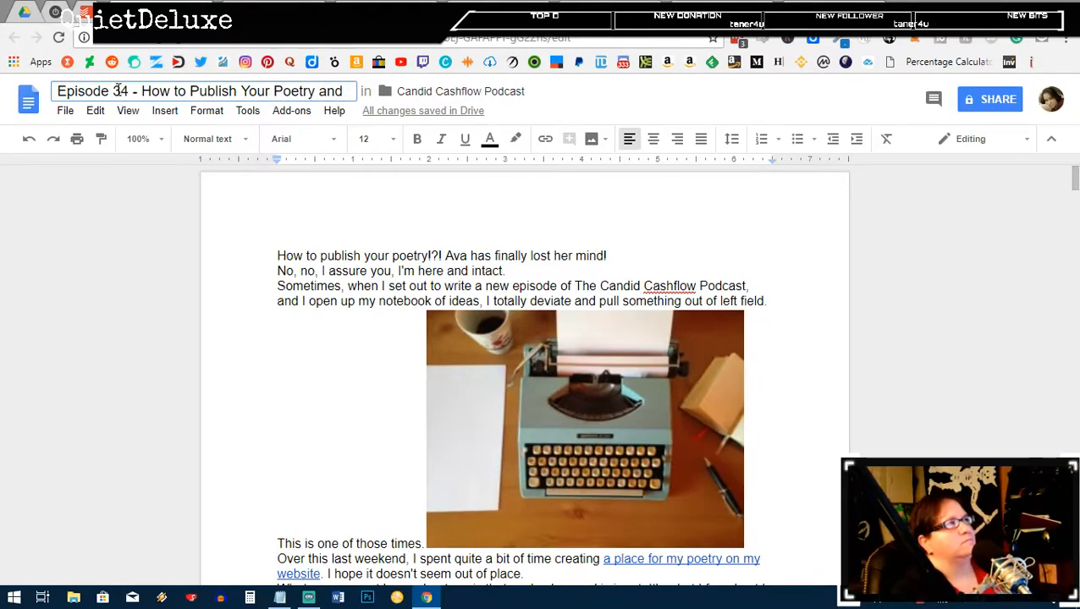
type("W")
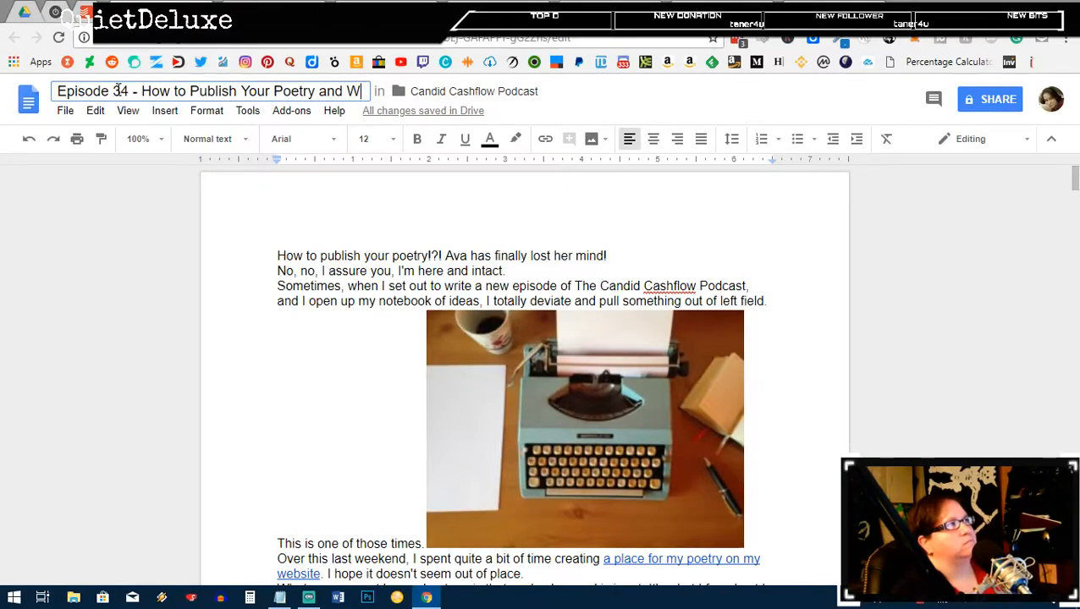
key("BackSpace")
type("E")
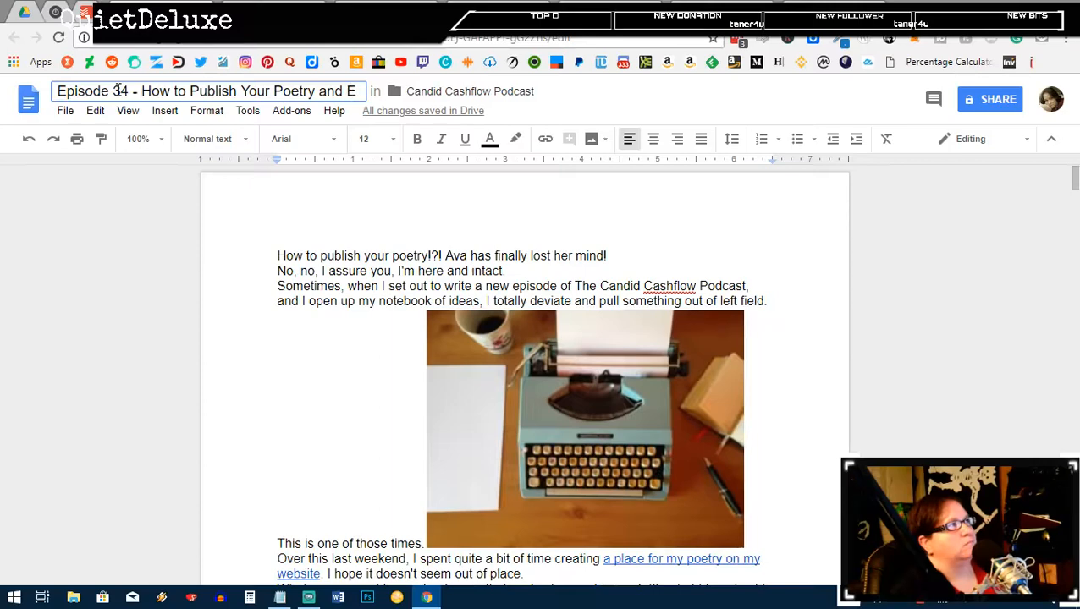
type("arn Meo")
key("BackSpace")
key("BackSpace")
type("oney")
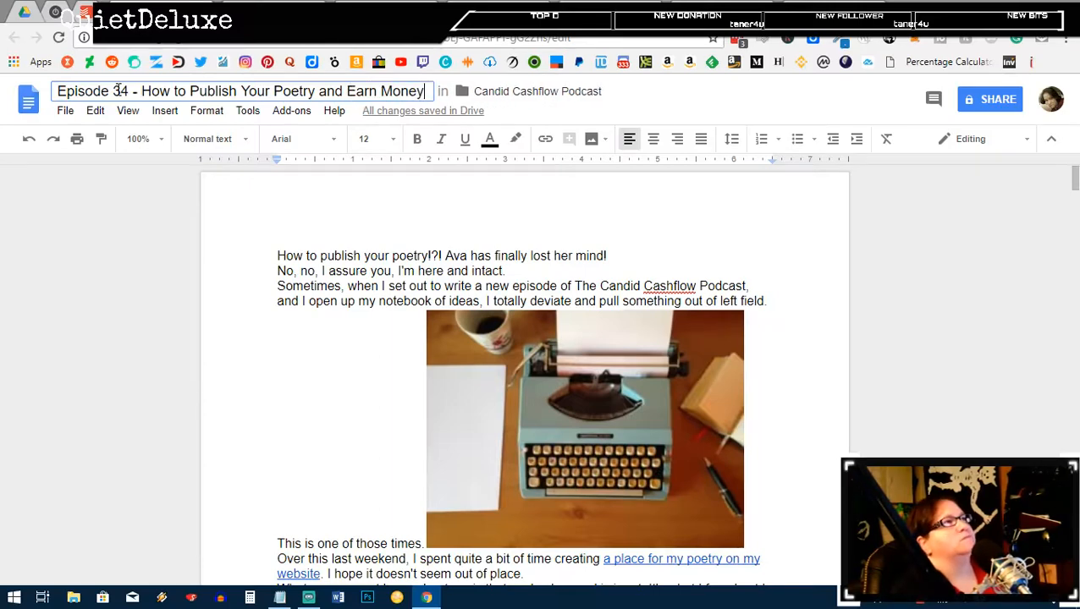
type(" Writing Poet")
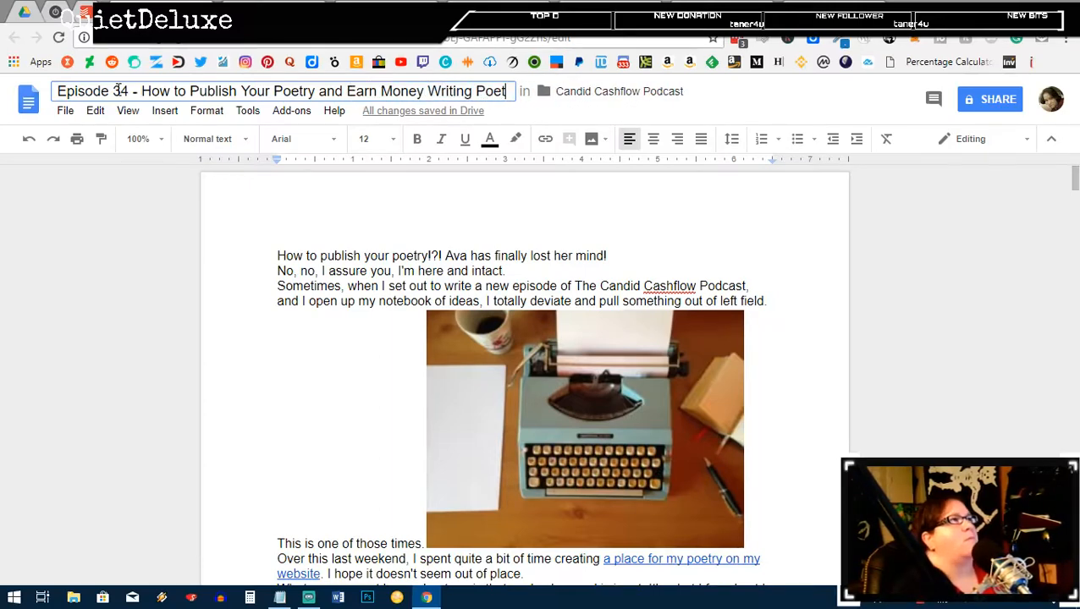
type("ry")
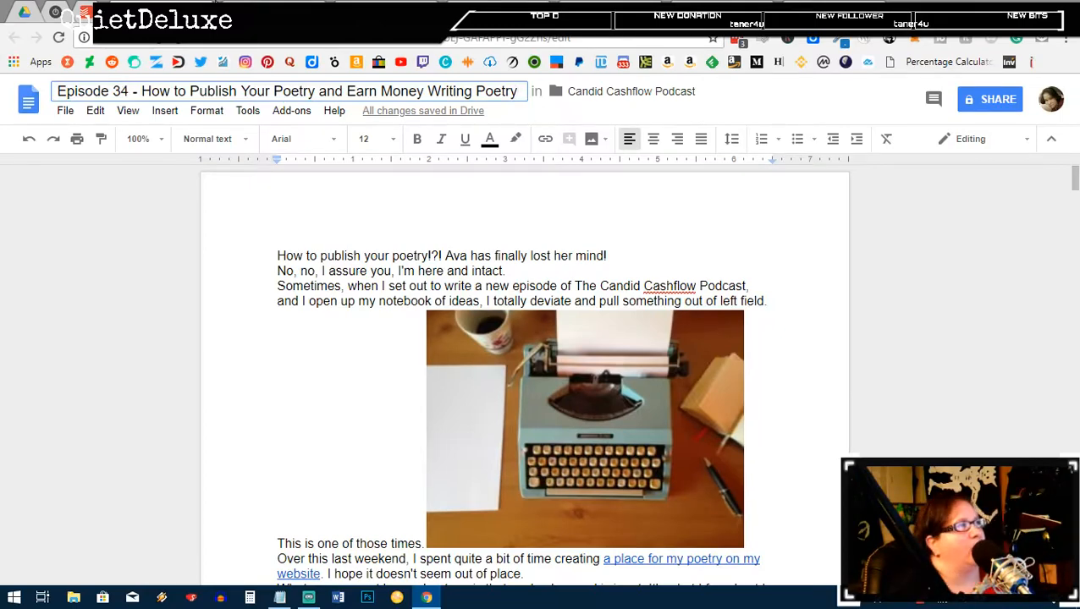
left_click(636, 262)
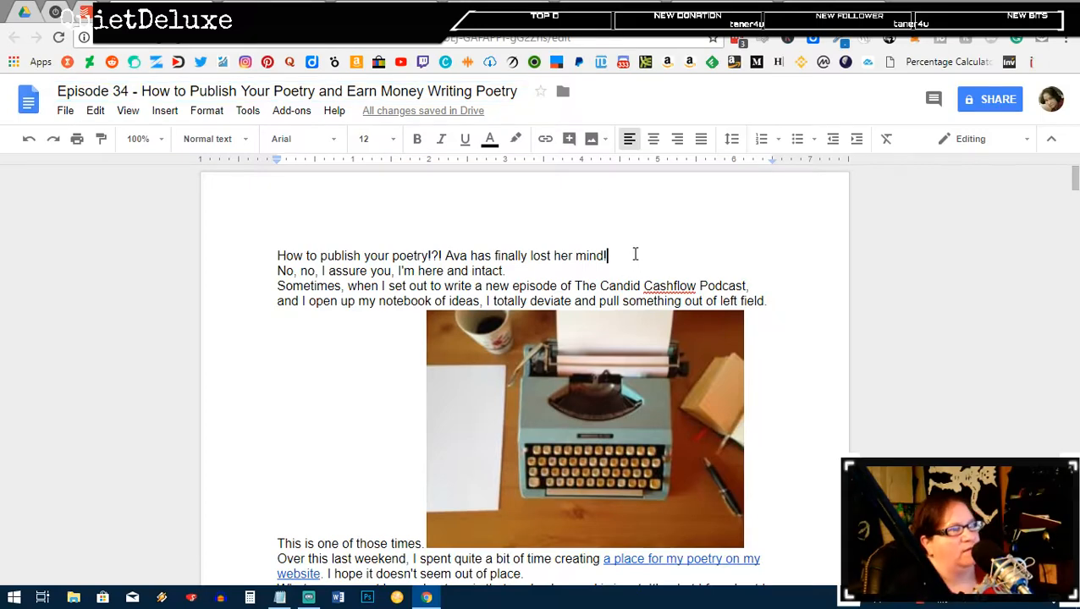
Step: Add blank lines after the opening sentence and the paragraphs ending 'intact.' and 'left field.'
key("Return")
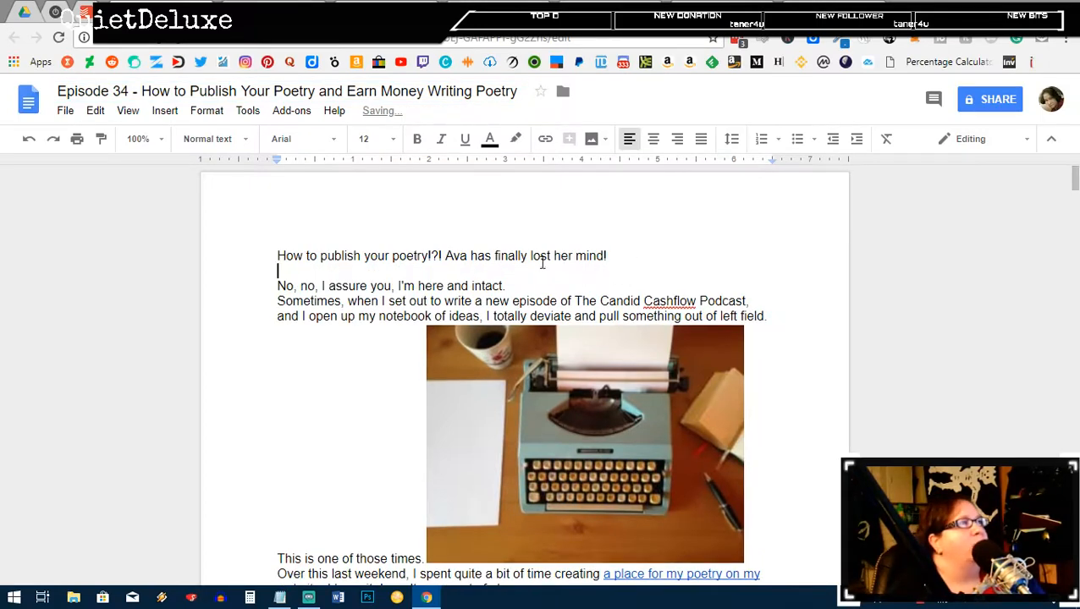
left_click(535, 287)
key("Return")
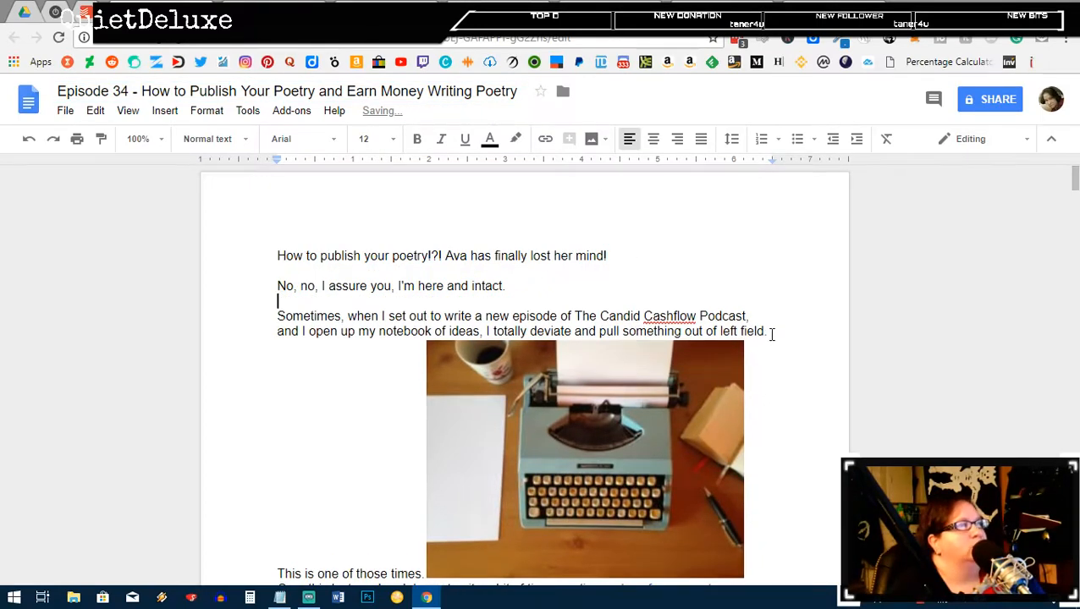
left_click(770, 335)
key("Return")
Step: Set the typewriter photo to wrap text and shrink it so text flows beside it
left_click(691, 416)
scroll(592, 407, "down", 3)
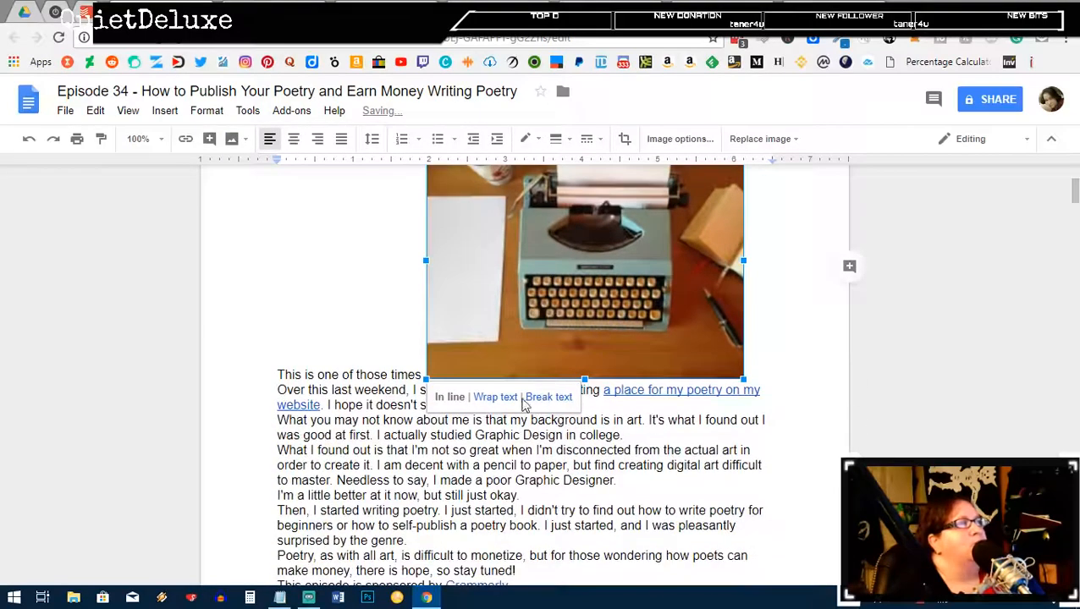
left_click(495, 397)
scroll(474, 449, "up", 3)
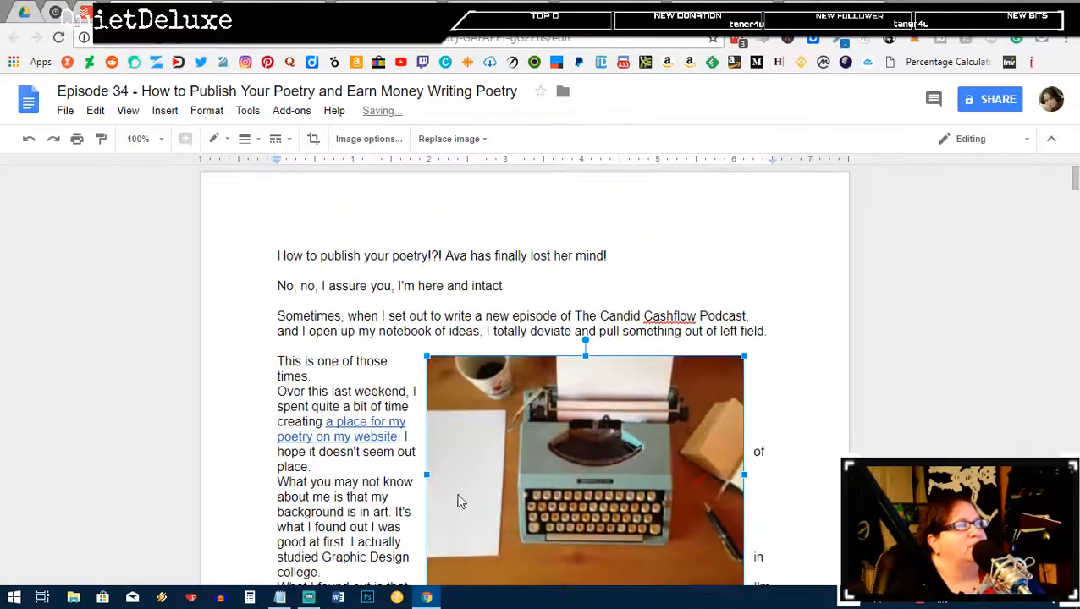
scroll(473, 486, "down", 1)
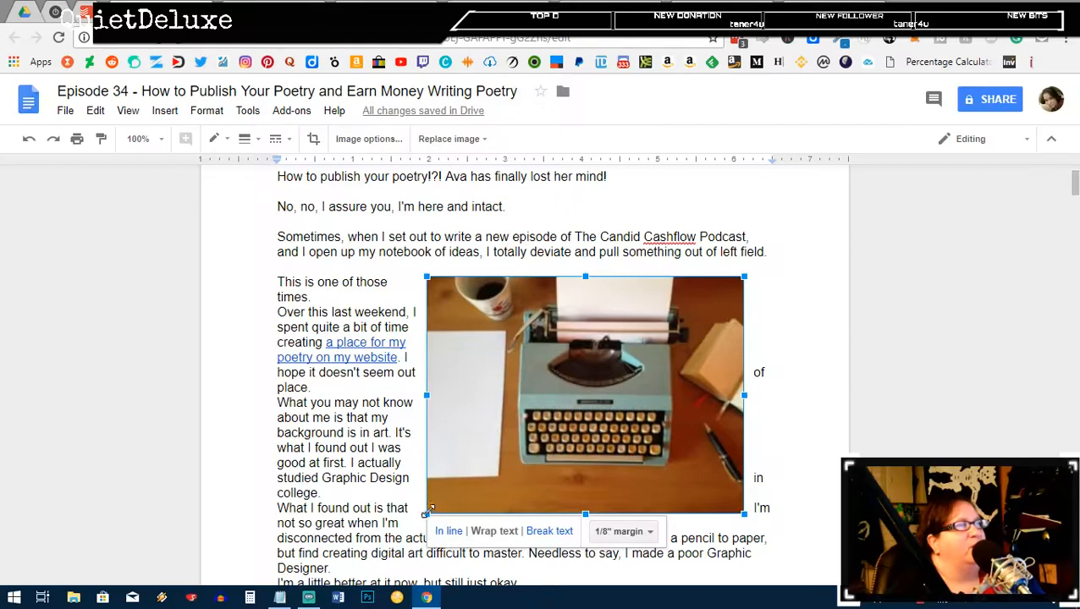
left_click_drag(426, 512, 520, 444)
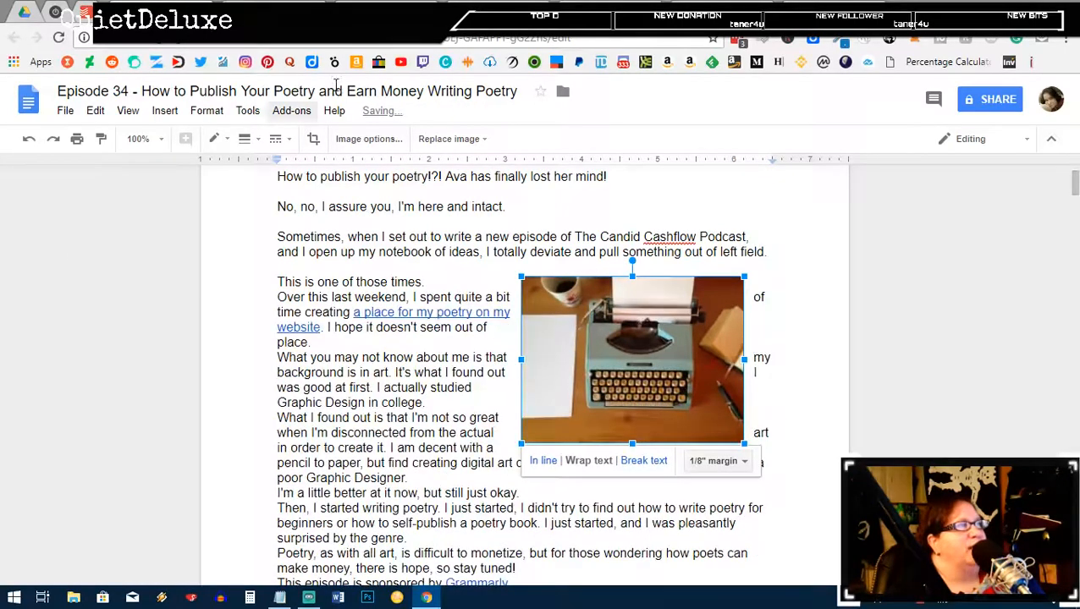
Step: Add blank lines after 'This is one of those times.', 'place.', 'Graphic Design in college.' and 'Graphic Designer.'
left_click(431, 282)
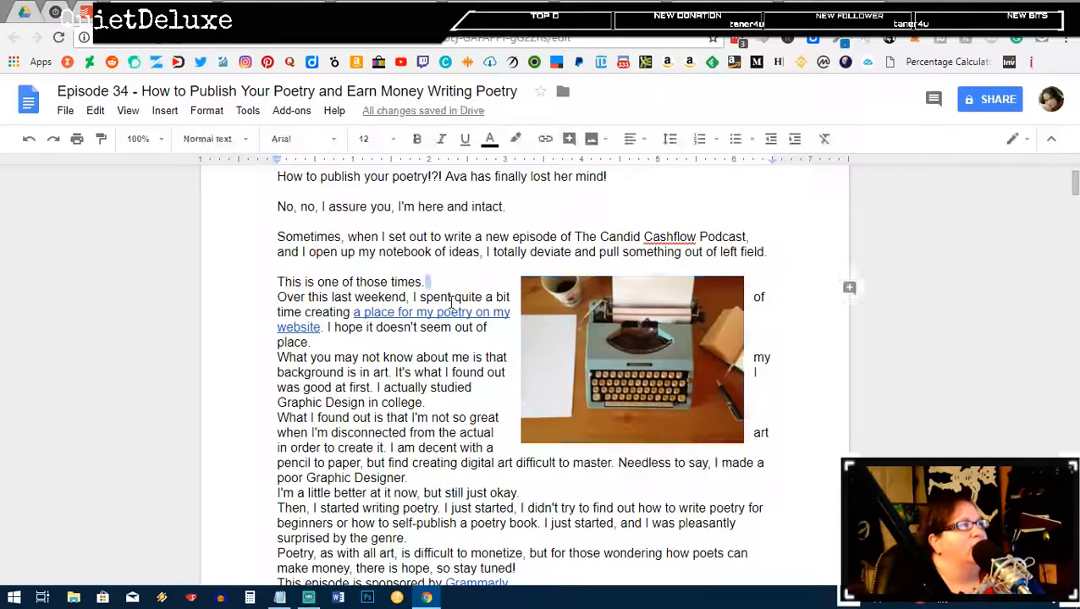
key("Return")
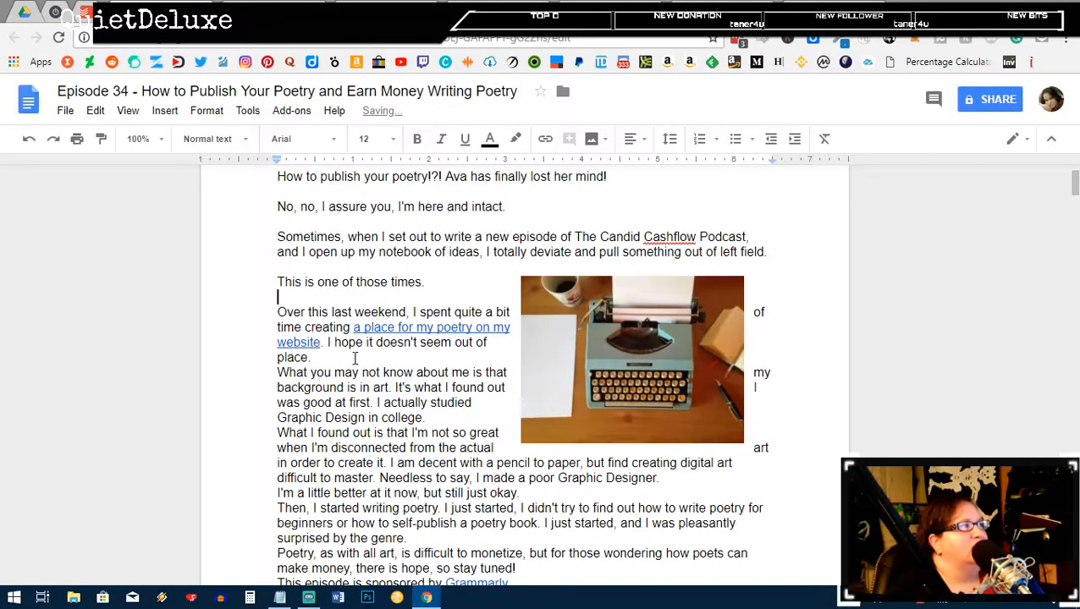
left_click(355, 357)
key("Return")
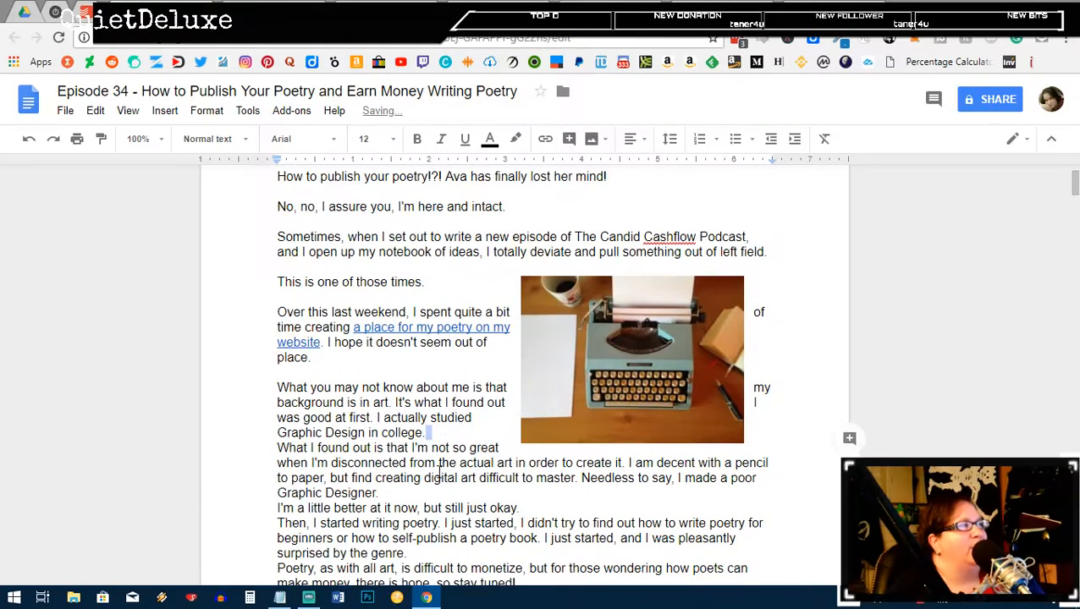
left_click(441, 429)
key("Return")
left_click(623, 495)
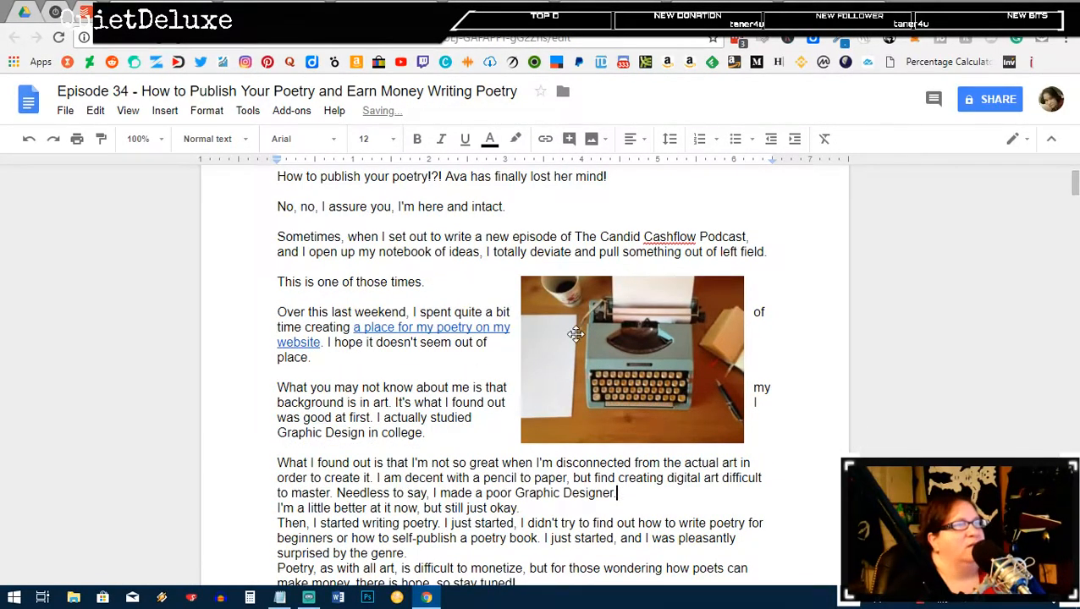
key("Return")
Step: Add blank lines after the 'okay' line, the genre paragraph, 'stay tuned!' and the Grammarly sponsor line
scroll(522, 307, "down", 3)
left_click(517, 286)
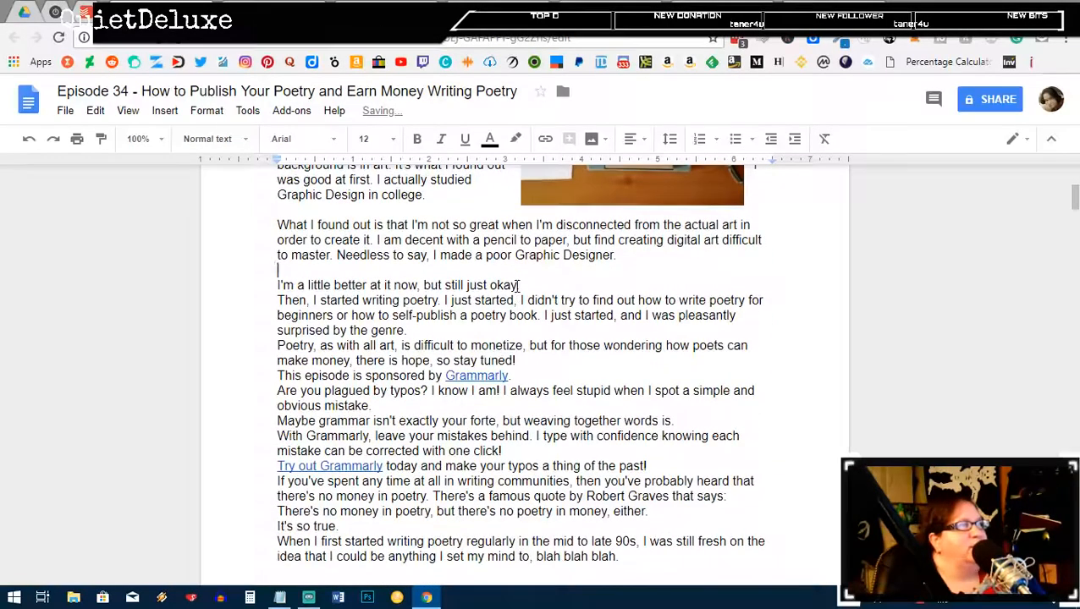
key("Return")
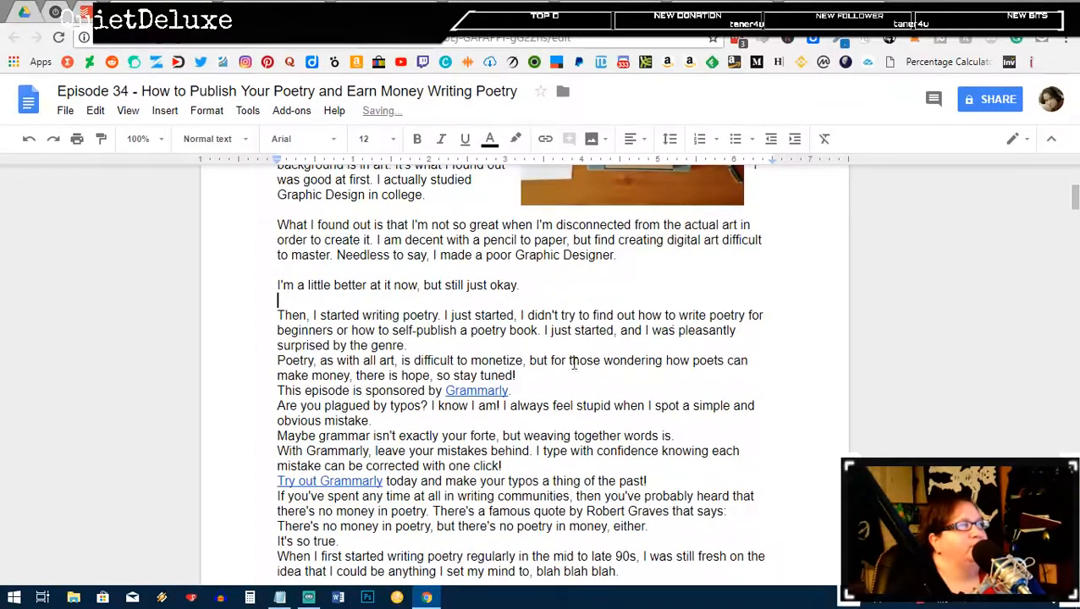
left_click(461, 345)
key("Return")
left_click(554, 391)
key("Return")
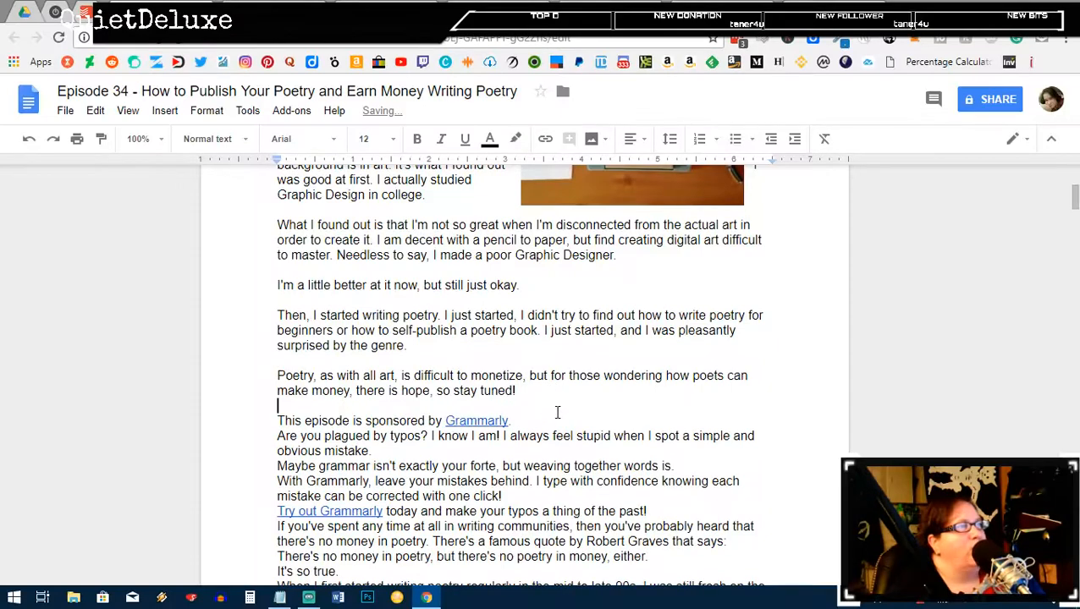
left_click(532, 421)
key("Return")
Step: Add blank lines after 'obvious mistake.', 'words is.', 'one click!' and 'thing of the past!'
left_click(420, 464)
key("Return")
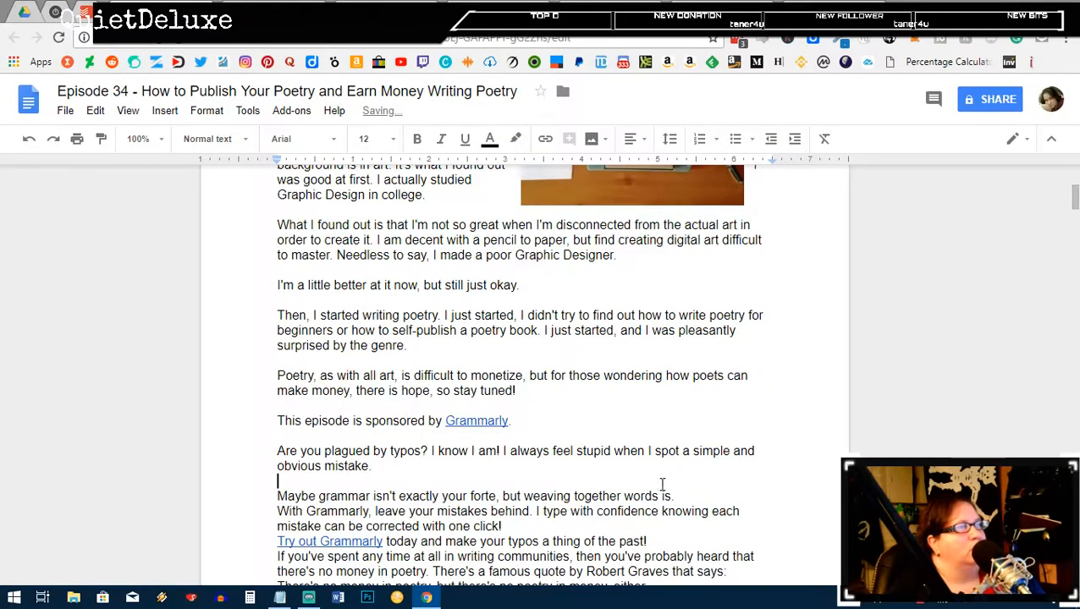
left_click(685, 496)
key("Return")
scroll(613, 413, "down", 2)
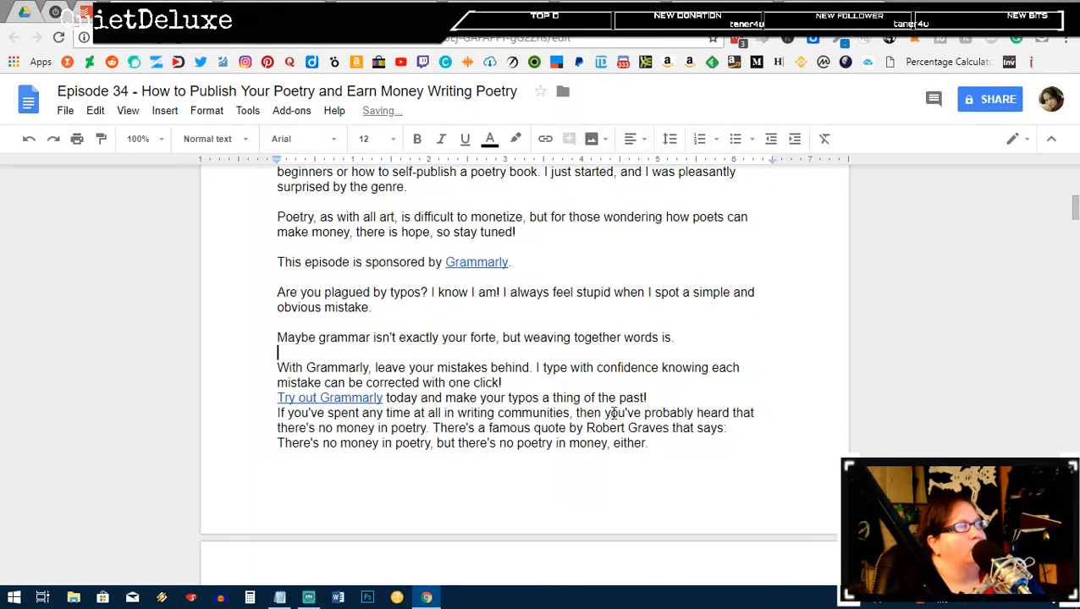
left_click(545, 385)
key("Return")
left_click(665, 412)
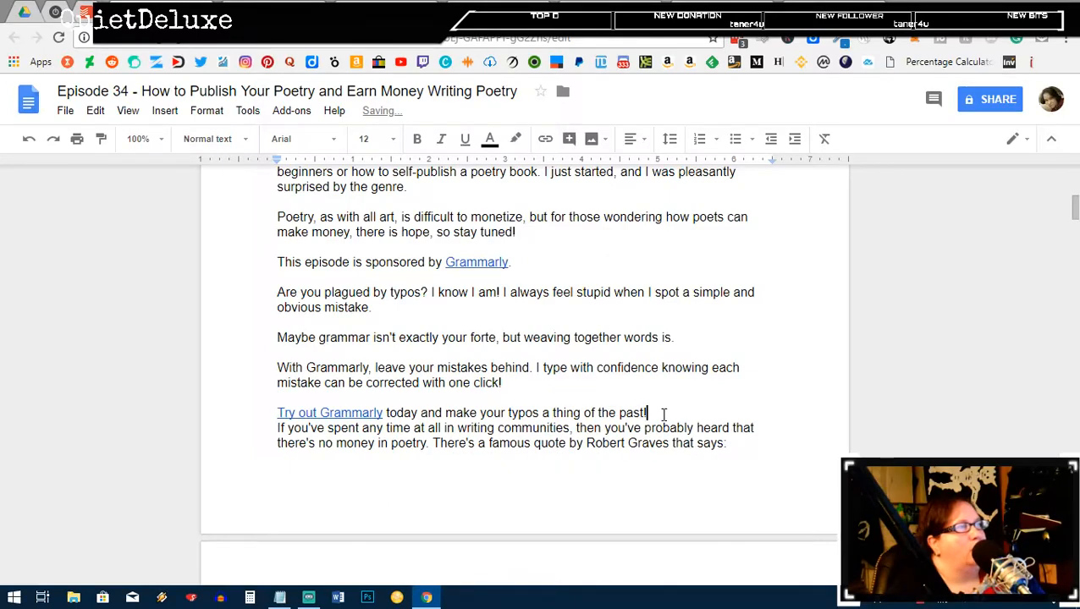
key("Return")
Step: Increase the indent of the Grammarly sponsor paragraphs and insert a blank line after 'says:'
left_click_drag(656, 411, 248, 266)
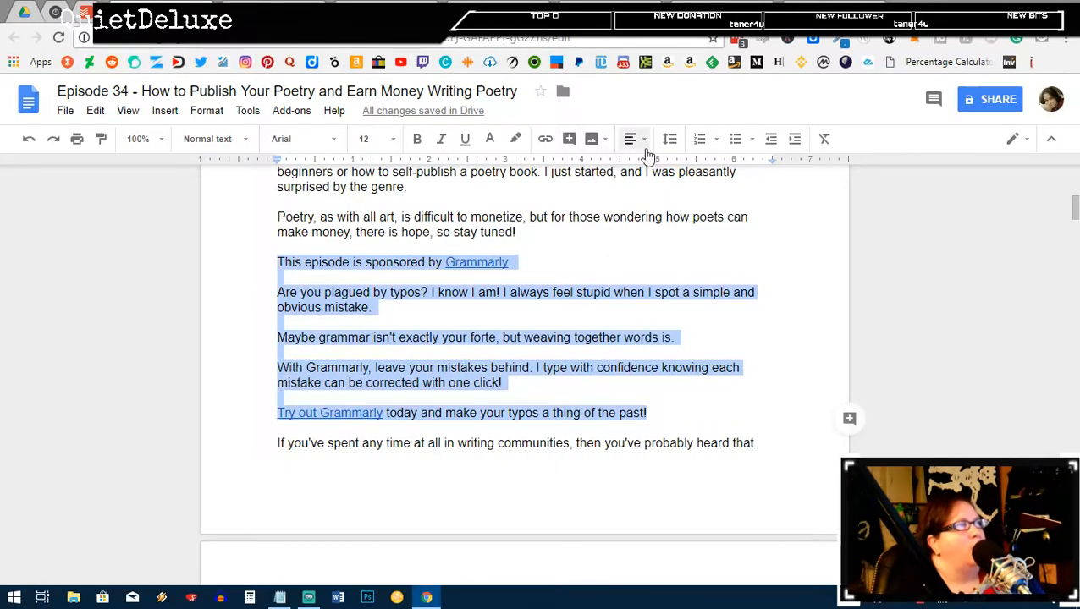
left_click(795, 139)
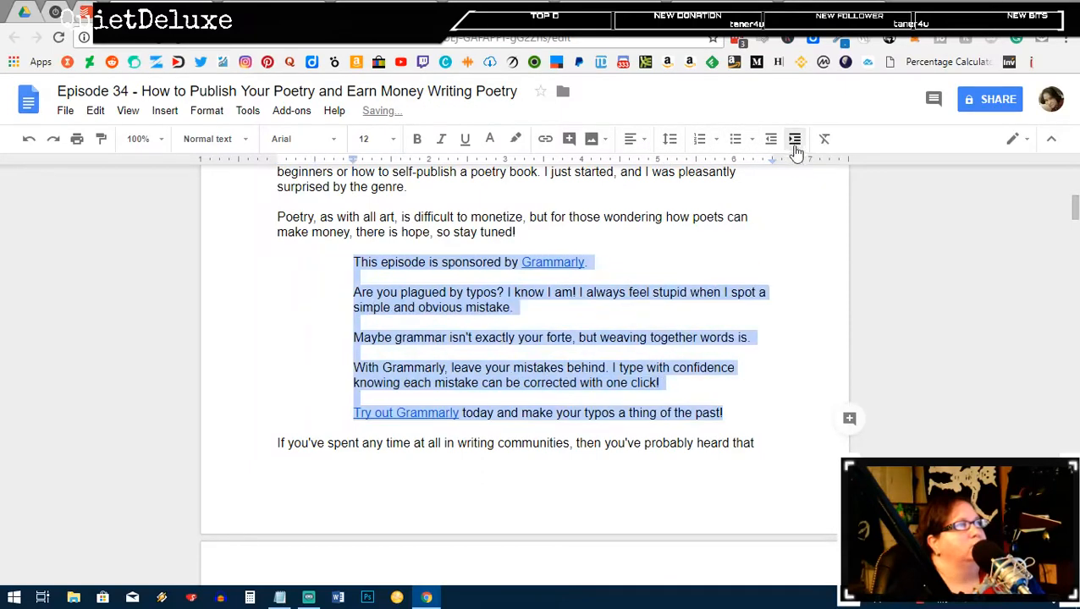
scroll(380, 348, "down", 3)
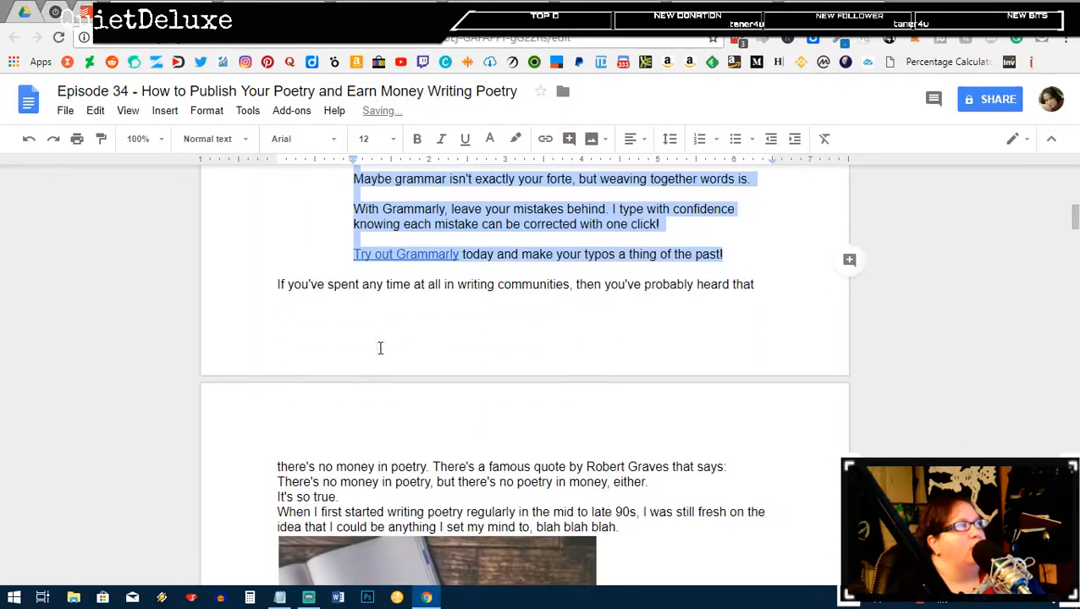
left_click(745, 472)
key("Return")
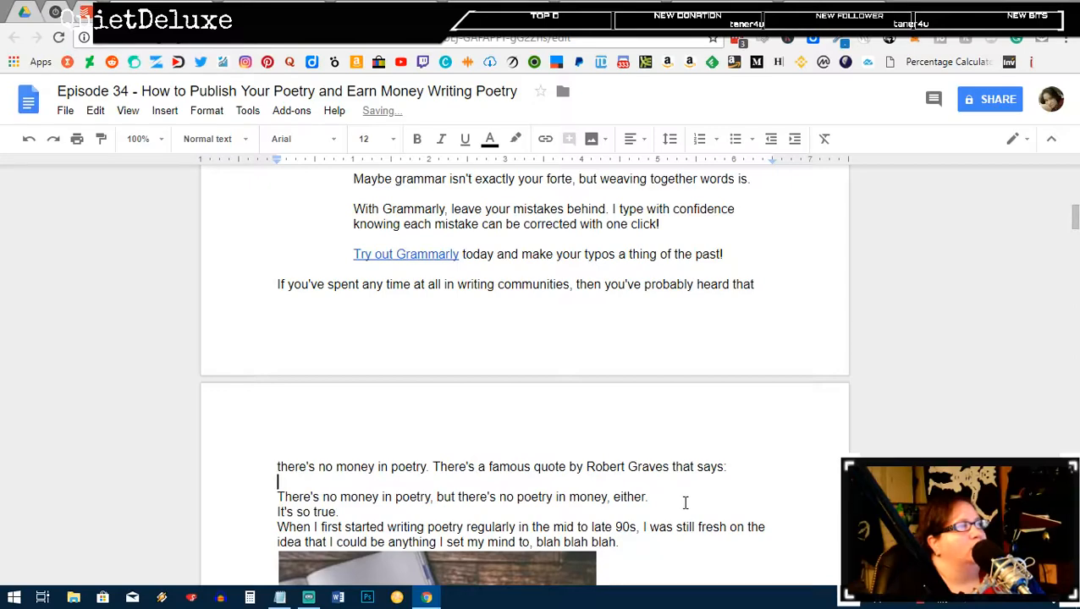
left_click(345, 512)
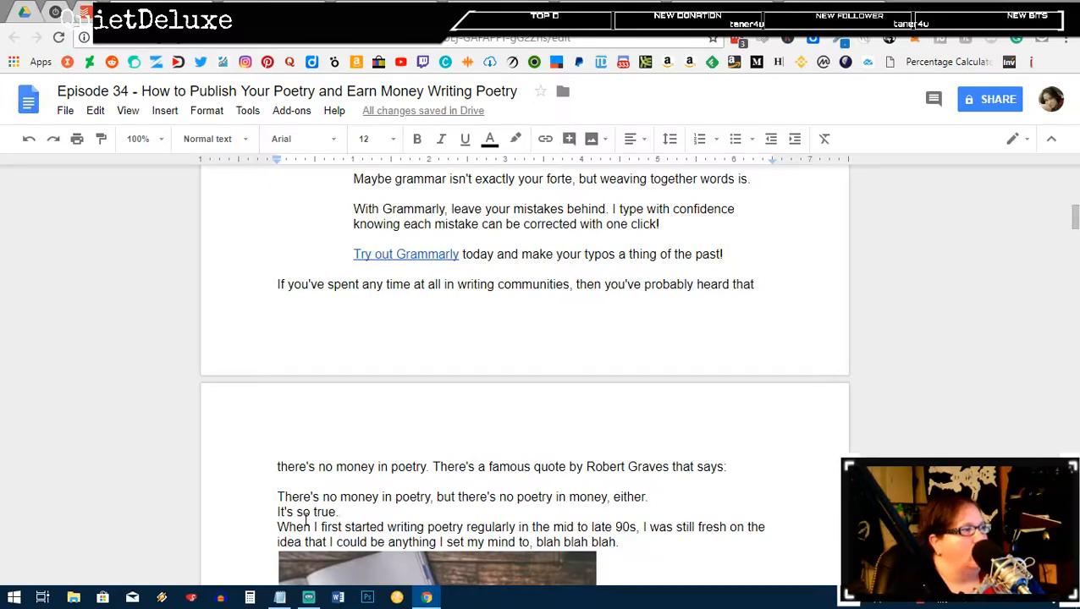
Step: Add blank lines after the Graves quote and 'It's so true.', and put quote marks around the quote
left_click(657, 496)
key("Return")
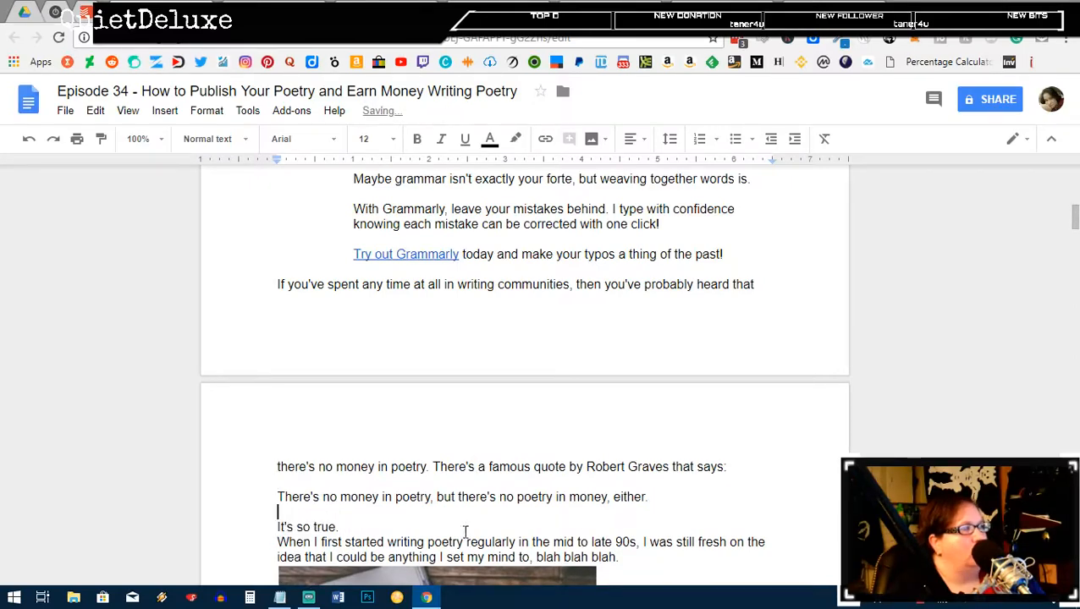
left_click(352, 528)
key("Return")
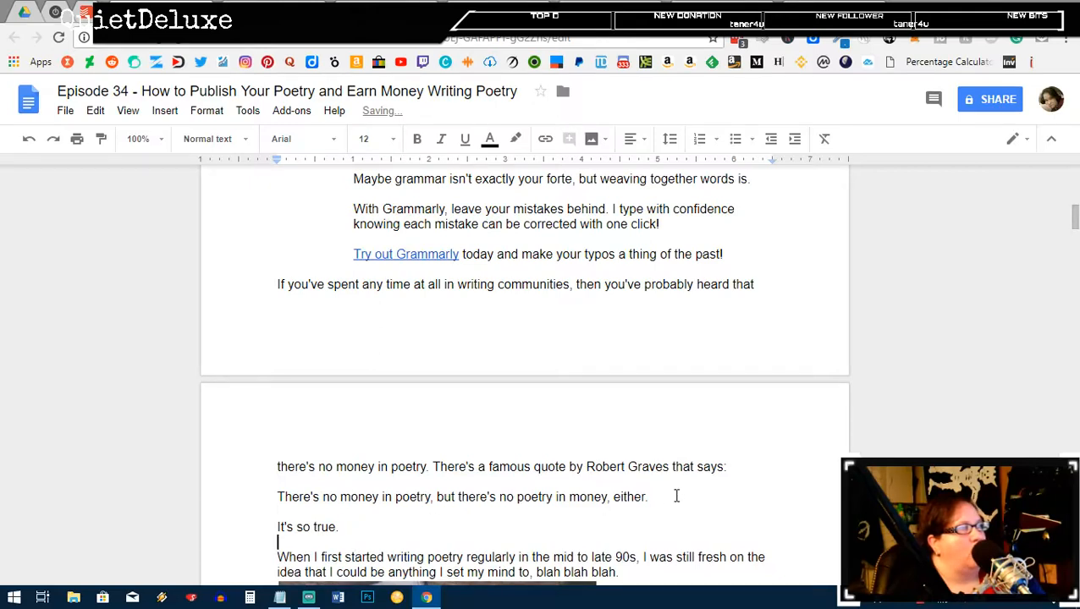
left_click(654, 496)
type("\"")
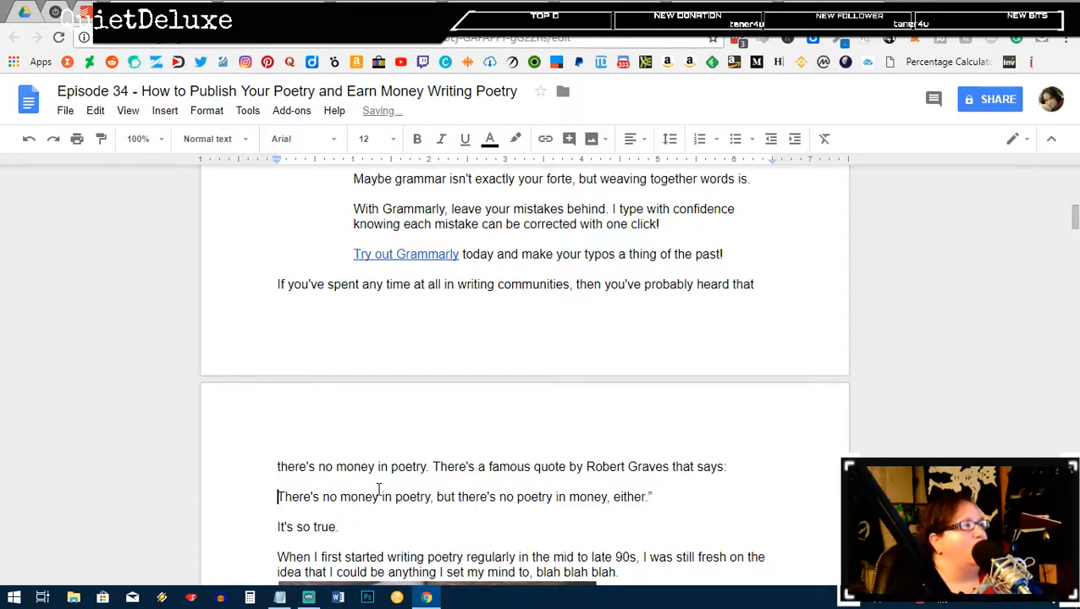
type("\"")
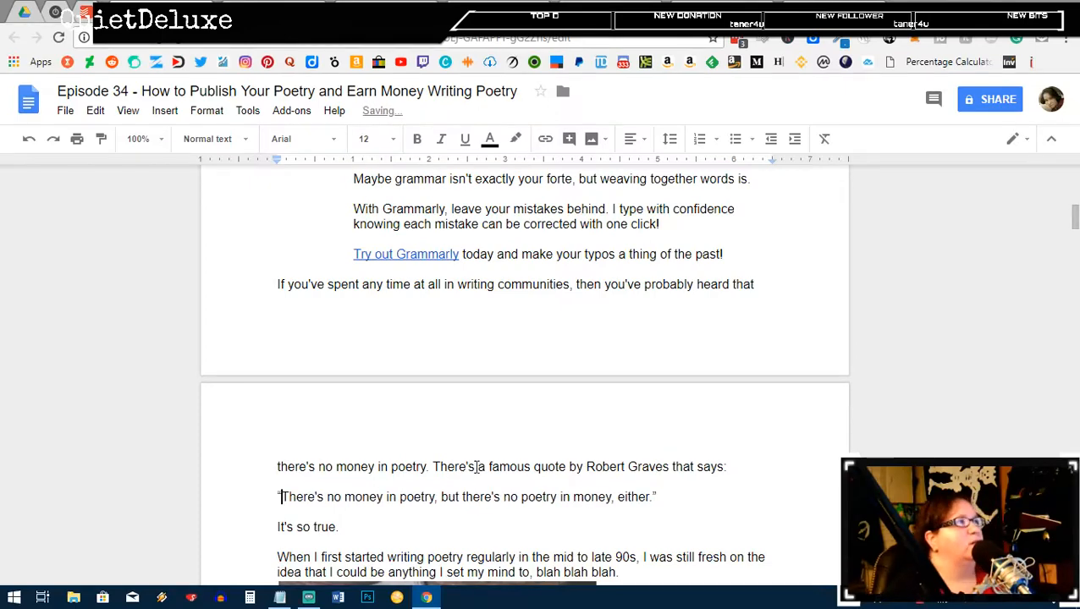
Step: Set the notebook image to wrap text and drag it smaller
scroll(530, 460, "down", 2)
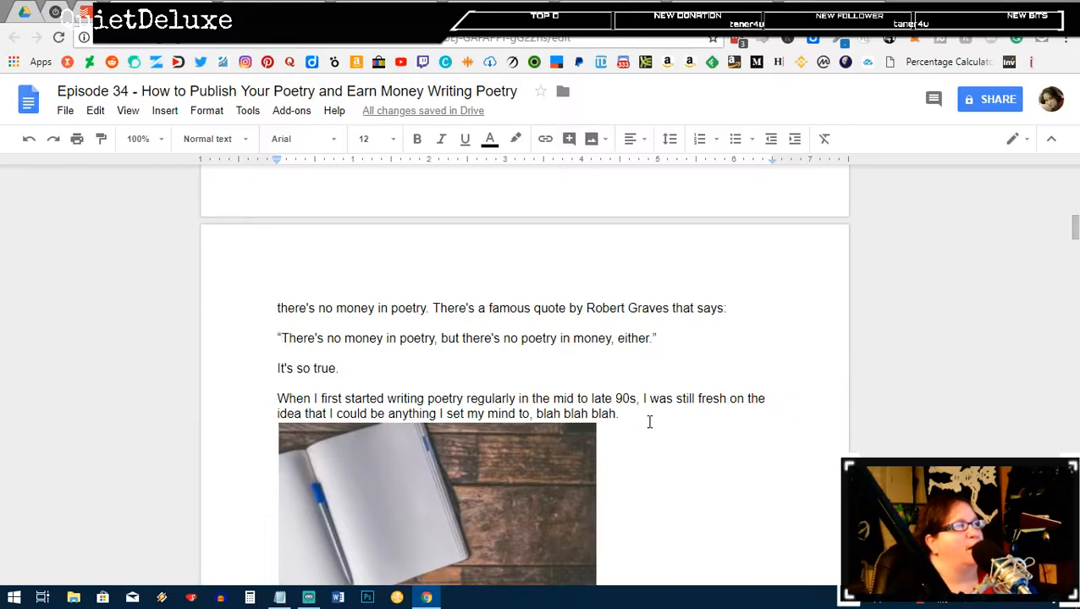
left_click(479, 476)
scroll(479, 477, "down", 3)
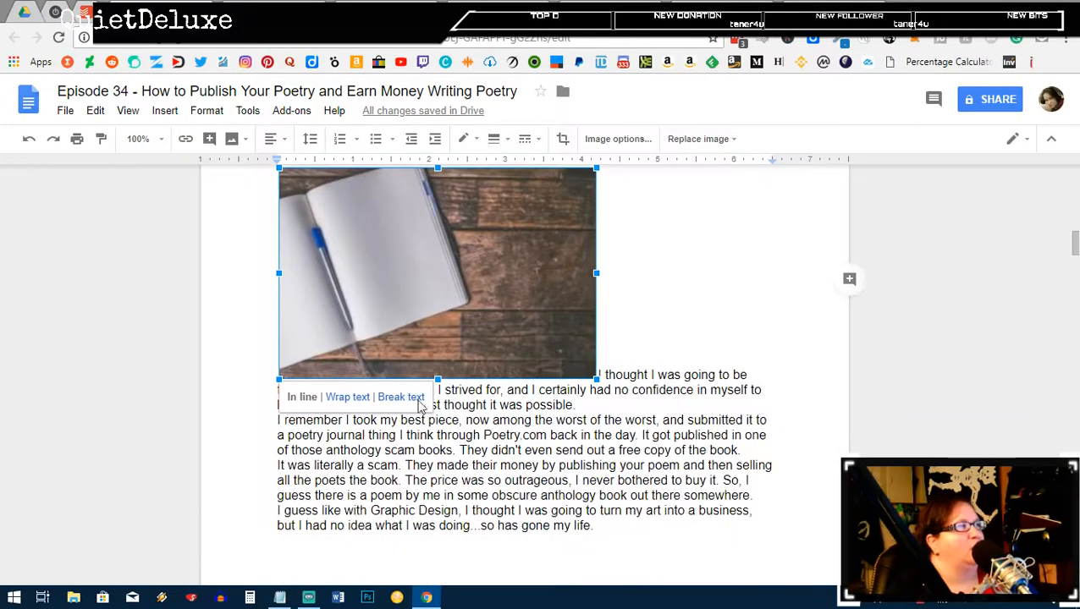
left_click(347, 396)
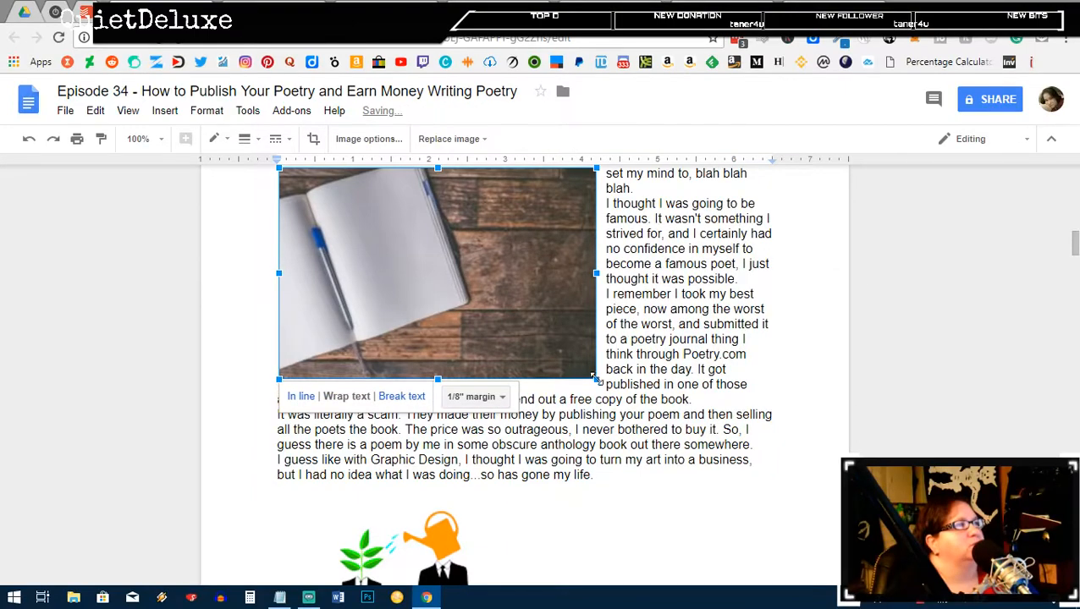
left_click_drag(596, 379, 475, 306)
scroll(533, 347, "up", 3)
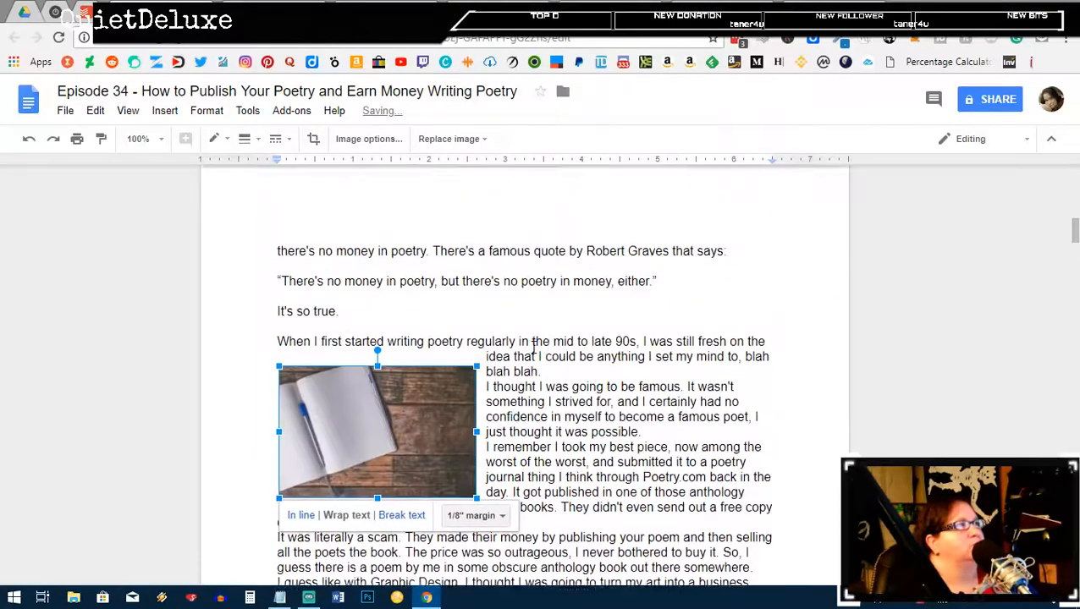
scroll(533, 347, "up", 1)
Step: Add blank lines after 'blah blah.', 'possible.', 'free copy of the book.' and 'somewhere.', then select the watering-can image
left_click(658, 416)
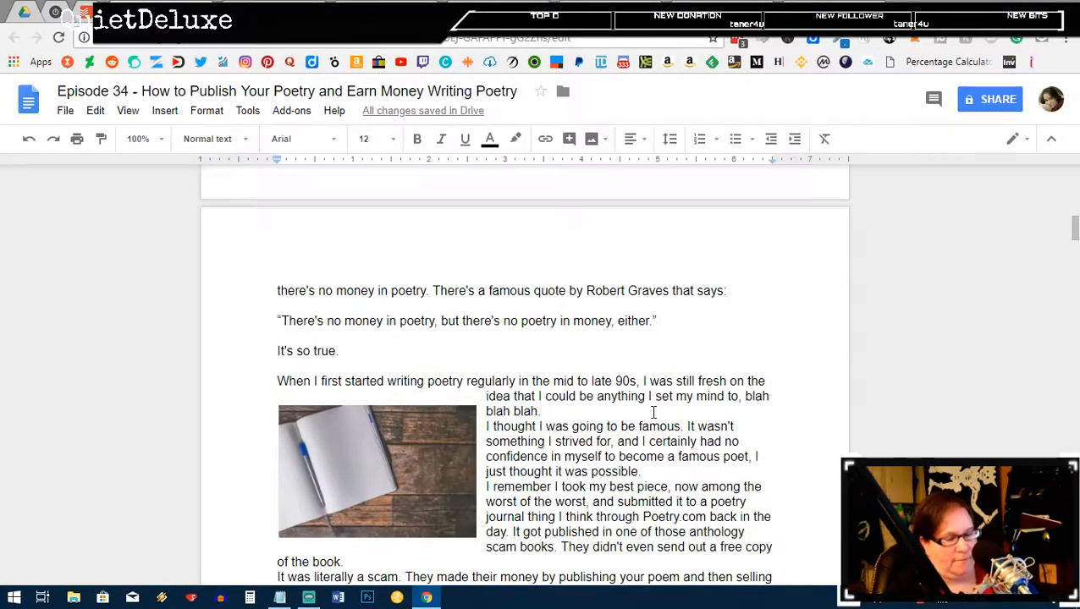
key("Return")
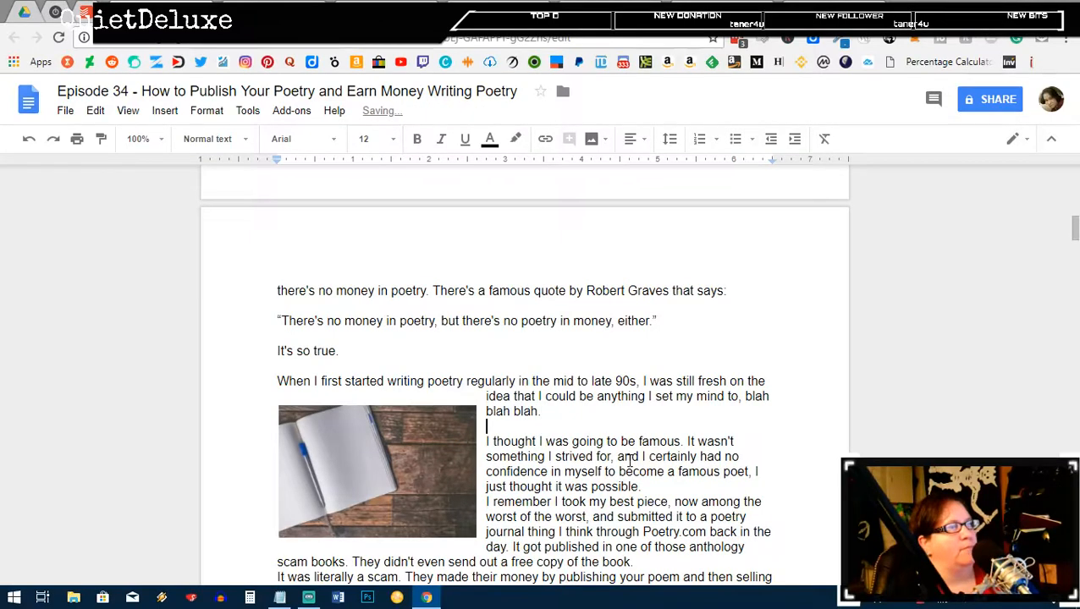
left_click(645, 487)
key("Return")
scroll(635, 508, "down", 2)
left_click(480, 501)
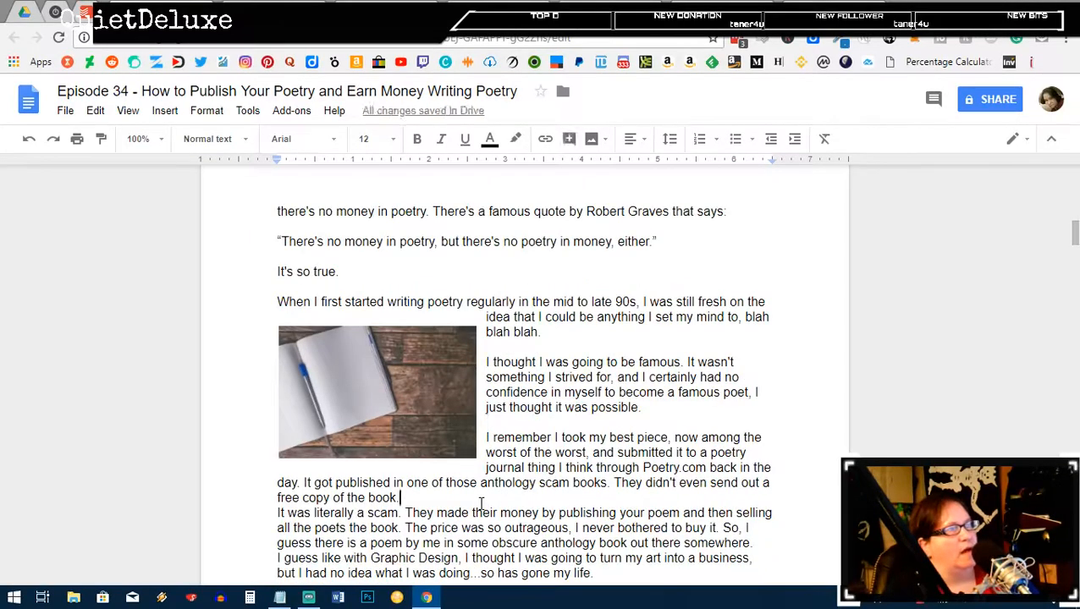
key("Return")
scroll(592, 481, "down", 2)
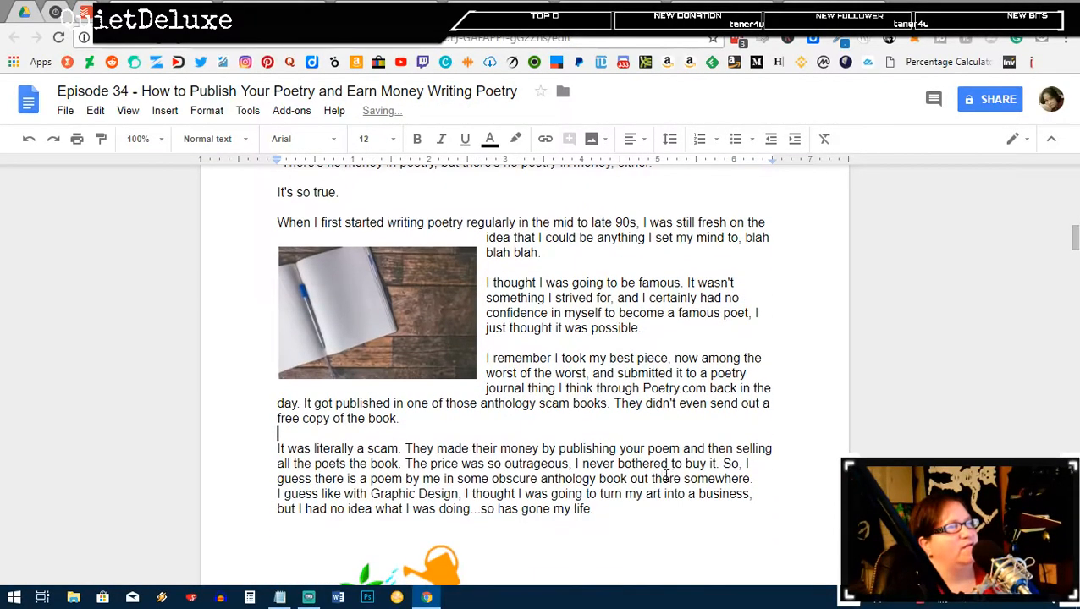
left_click(761, 479)
key("Return")
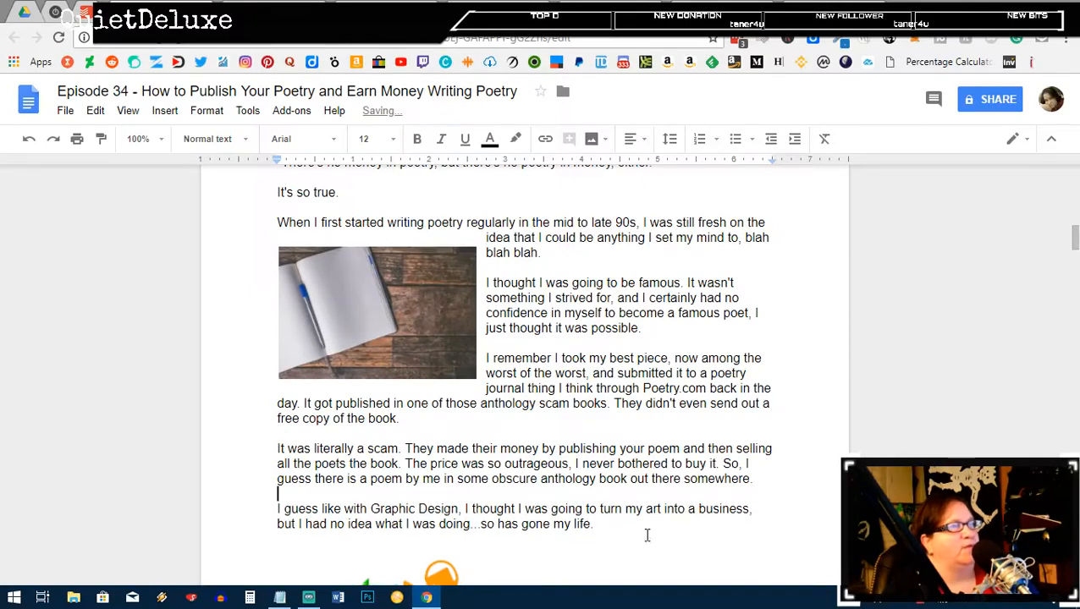
scroll(651, 490, "down", 4)
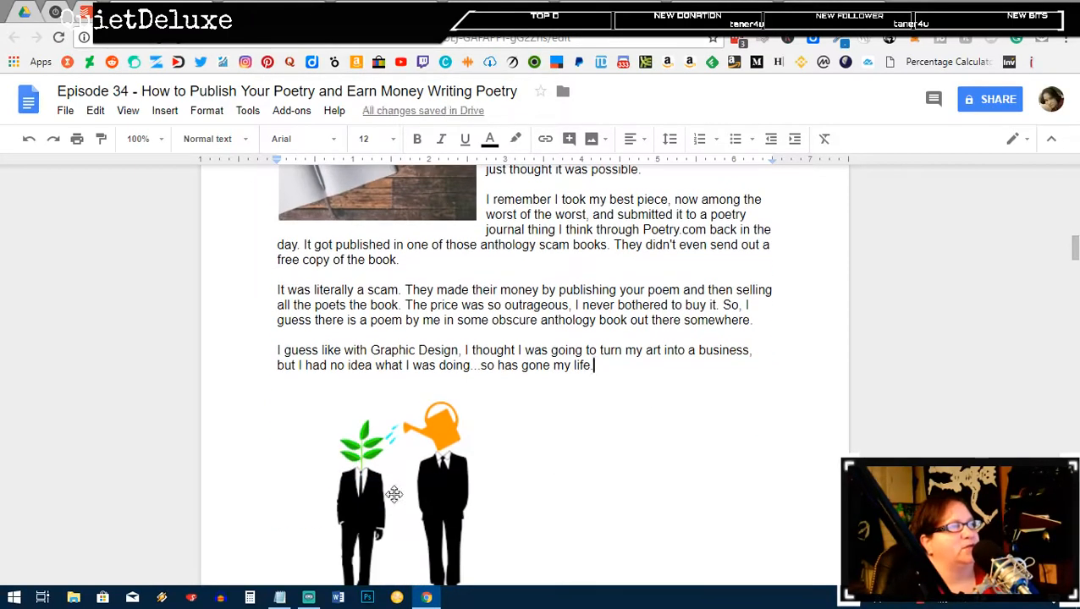
left_click(391, 494)
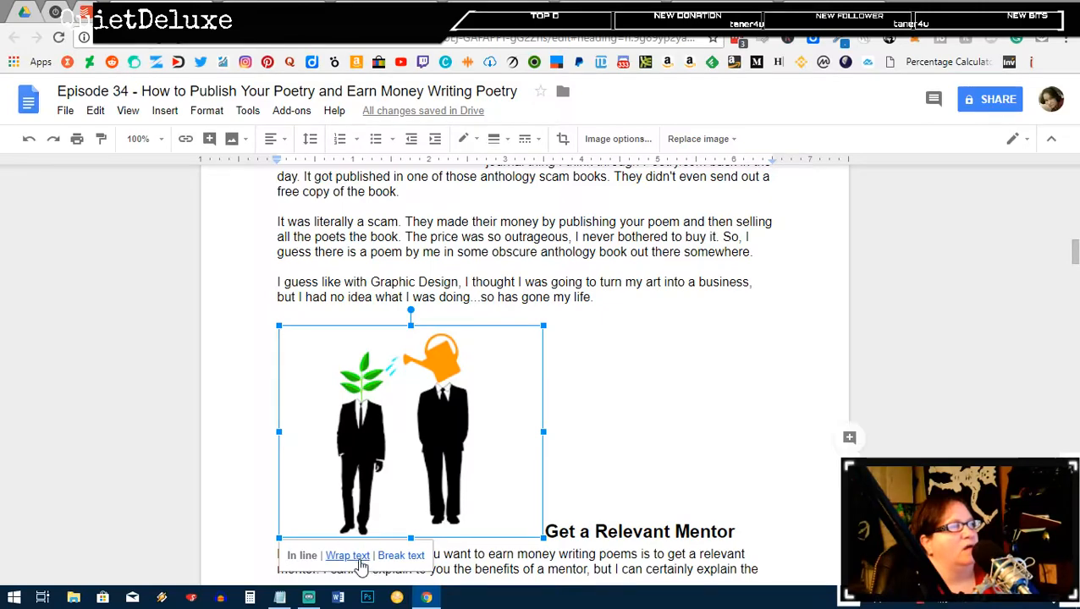
Step: Wrap text around the watering-can image beside the mentor text; add blank lines after 'not as I do!' and 'went viral.'
left_click(348, 556)
left_click_drag(428, 442, 655, 436)
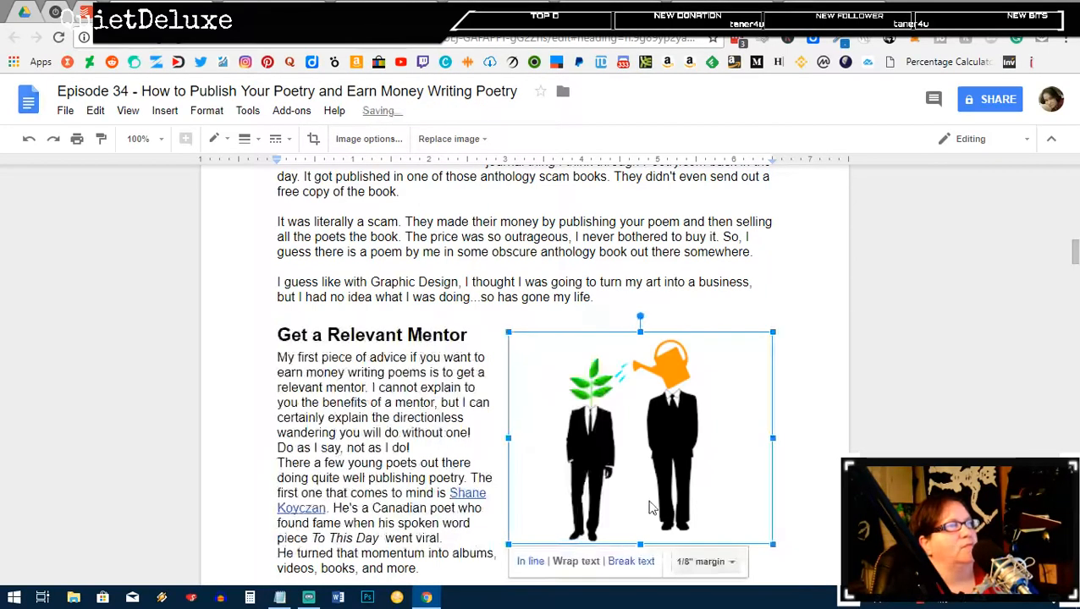
left_click(437, 445)
scroll(461, 398, "down", 1)
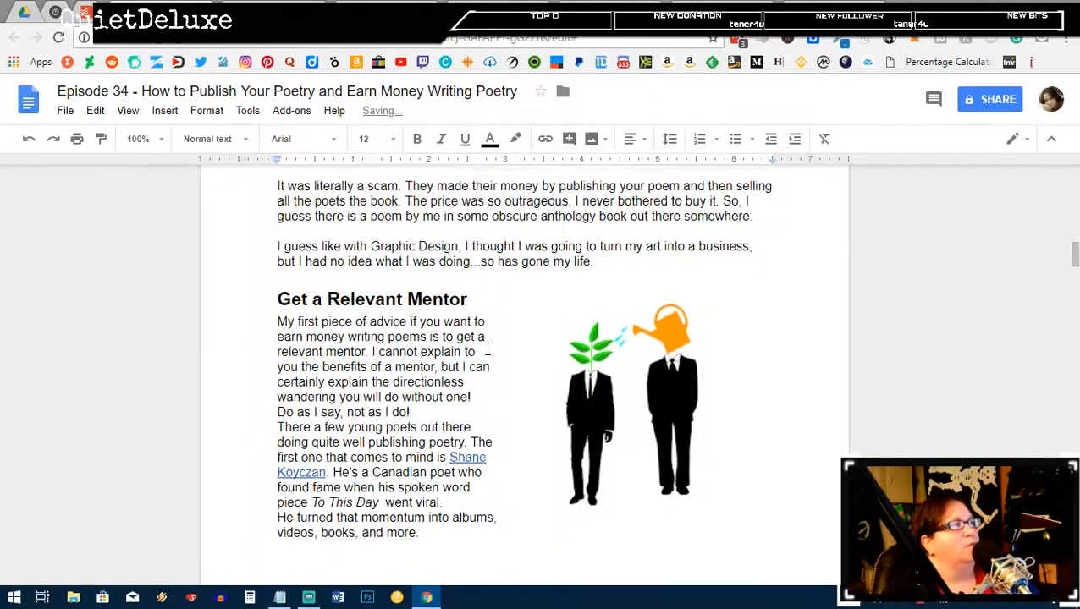
key("Return")
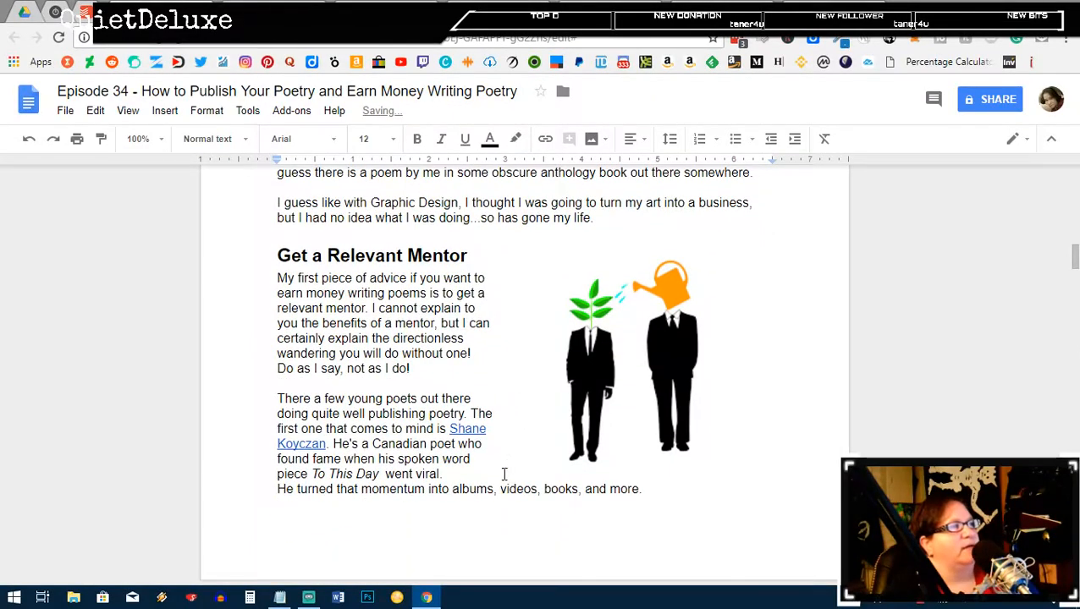
left_click(456, 475)
key("Return")
Step: Add blank lines after the momentum line, 'poetry books.', 'sells her books.' and 'mentor!'
scroll(456, 389, "down", 3)
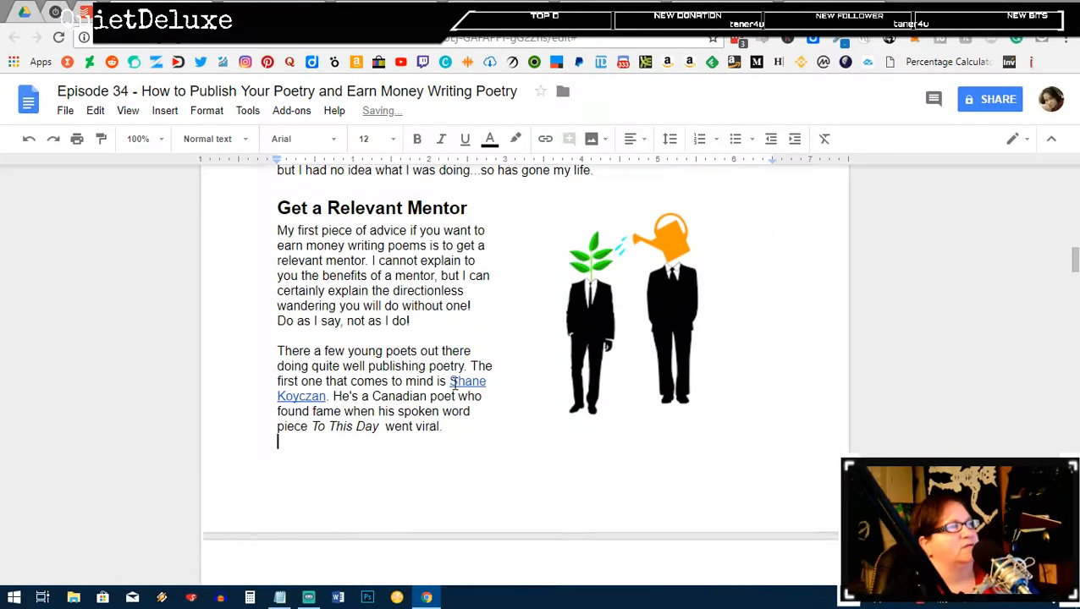
left_click(660, 432)
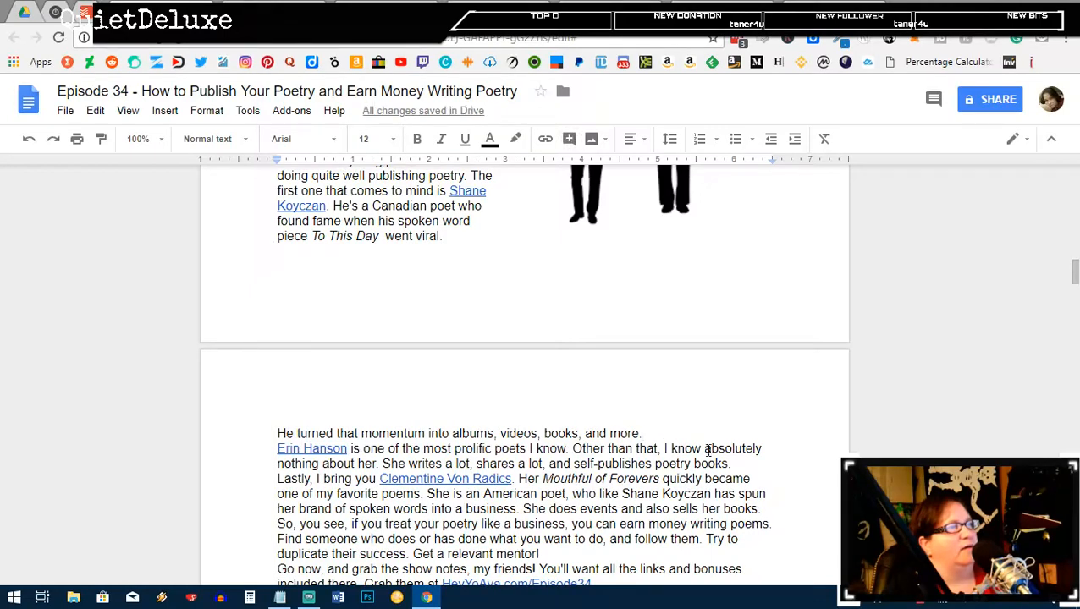
key("Return")
left_click(733, 479)
key("Return")
scroll(721, 376, "down", 3)
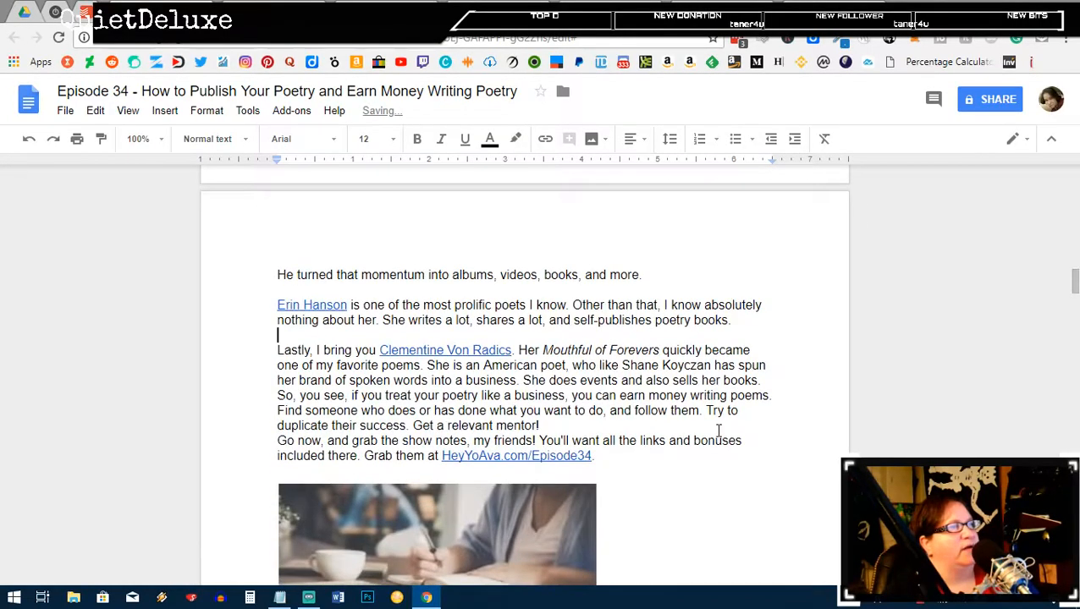
left_click(770, 381)
key("Return")
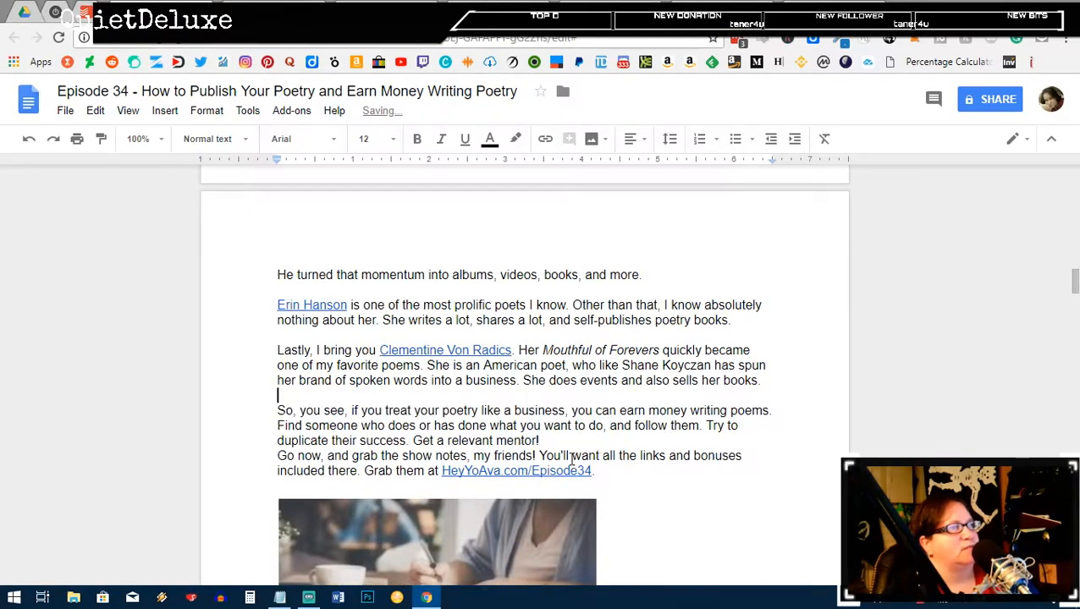
left_click(556, 440)
key("Return")
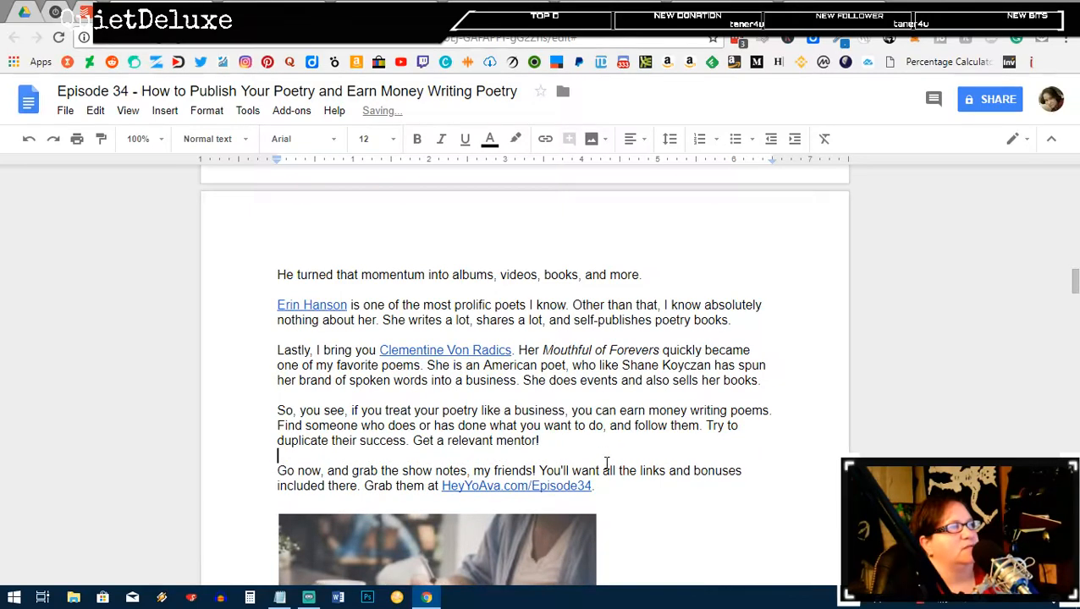
scroll(606, 464, "down", 2)
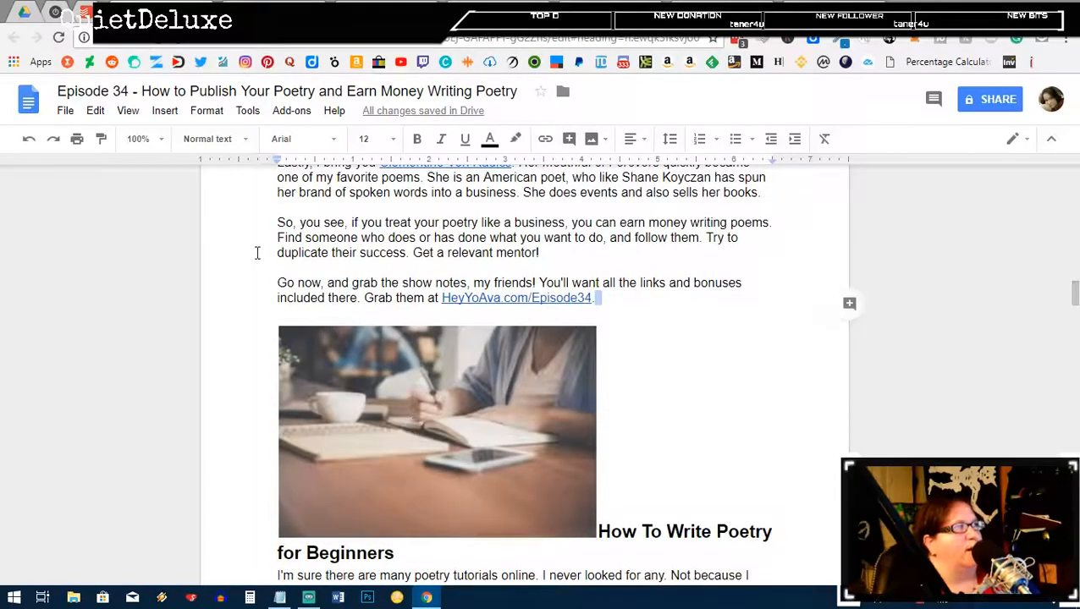
Step: Delete the 'Go now' show-notes paragraph and its empty line, keeping the photo intact
left_click_drag(273, 289, 611, 309)
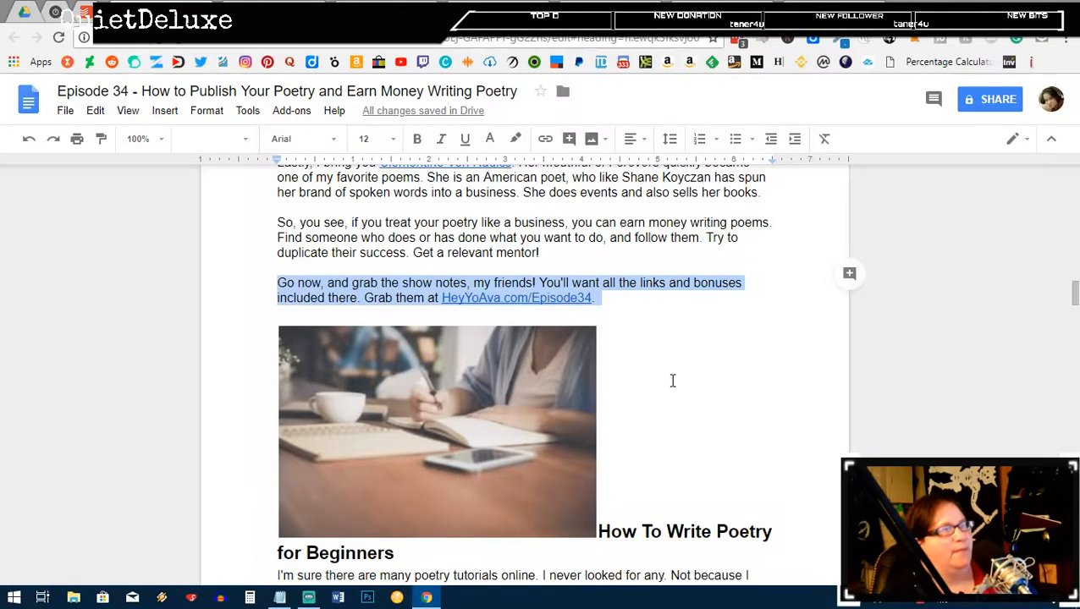
key("Delete")
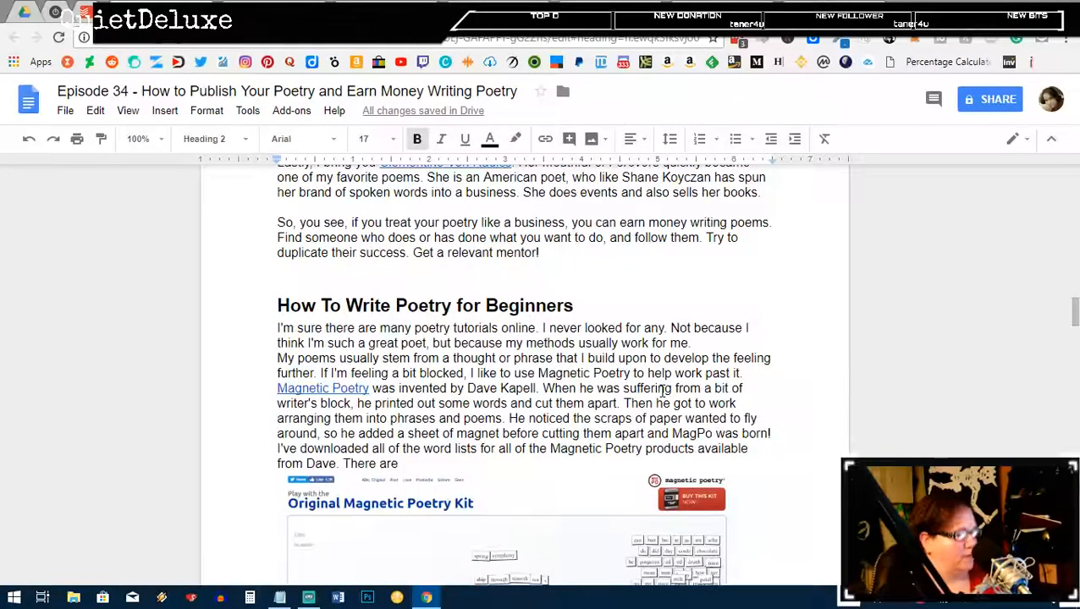
key("ctrl+z")
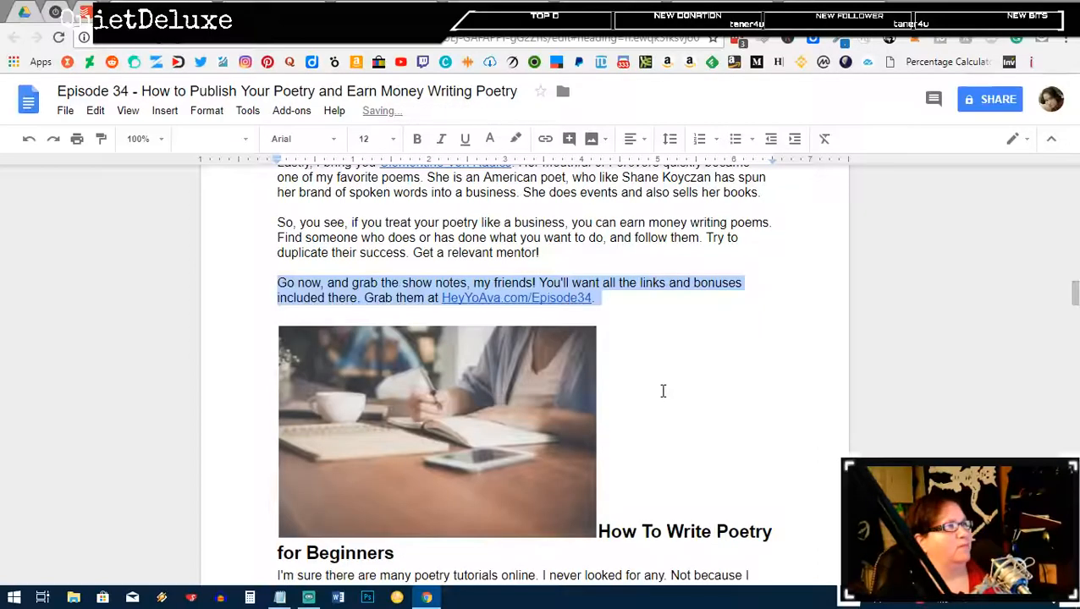
left_click_drag(596, 298, 274, 288)
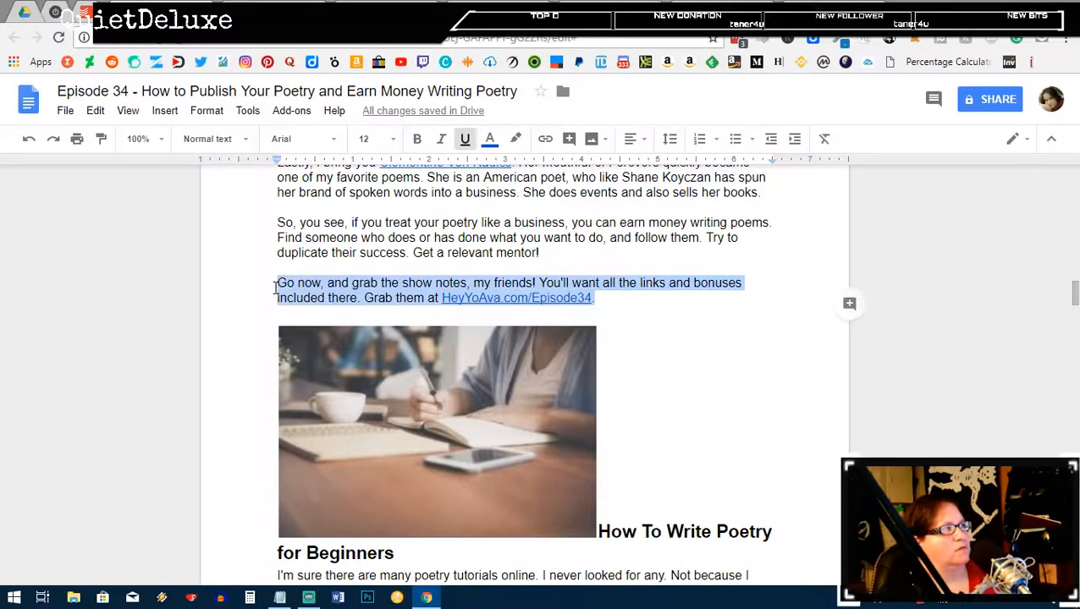
key("Delete")
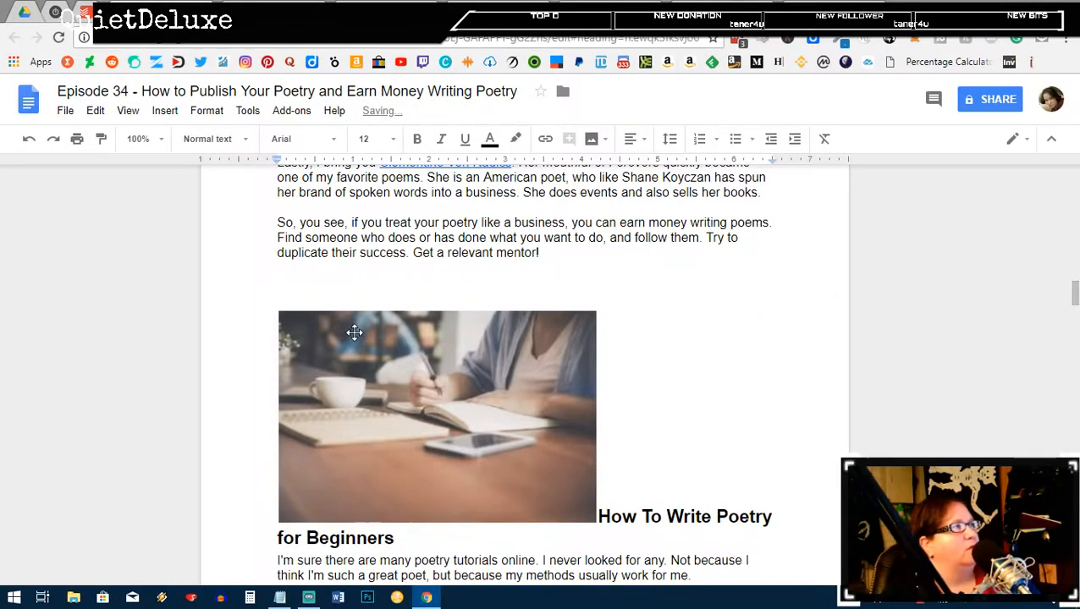
key("Delete")
Step: Set the writing photo to wrap text and shrink it beside the text
left_click(439, 467)
left_click(347, 525)
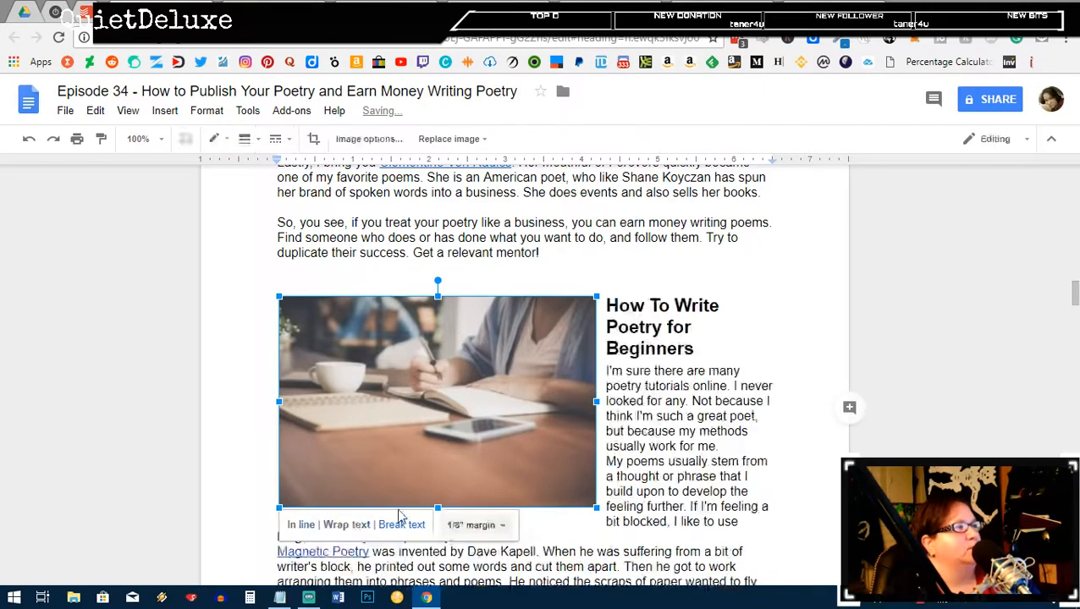
left_click_drag(594, 506, 448, 449)
left_click(529, 280)
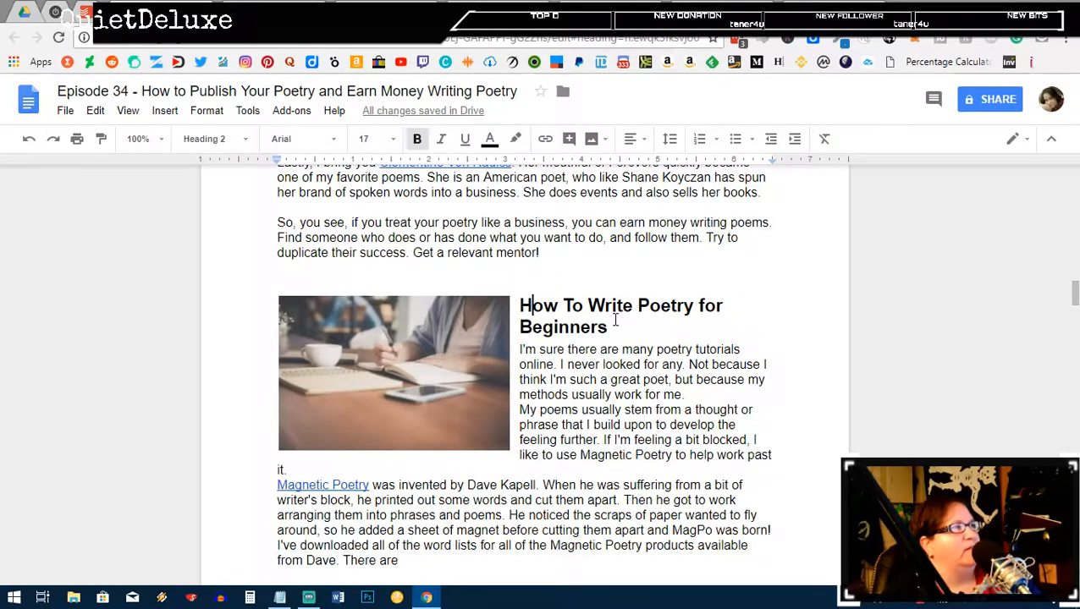
Step: Add blank lines before the 'My poems' and 'Magnetic Poetry' paragraphs, removing an extra empty line
left_click(697, 385)
key("Return")
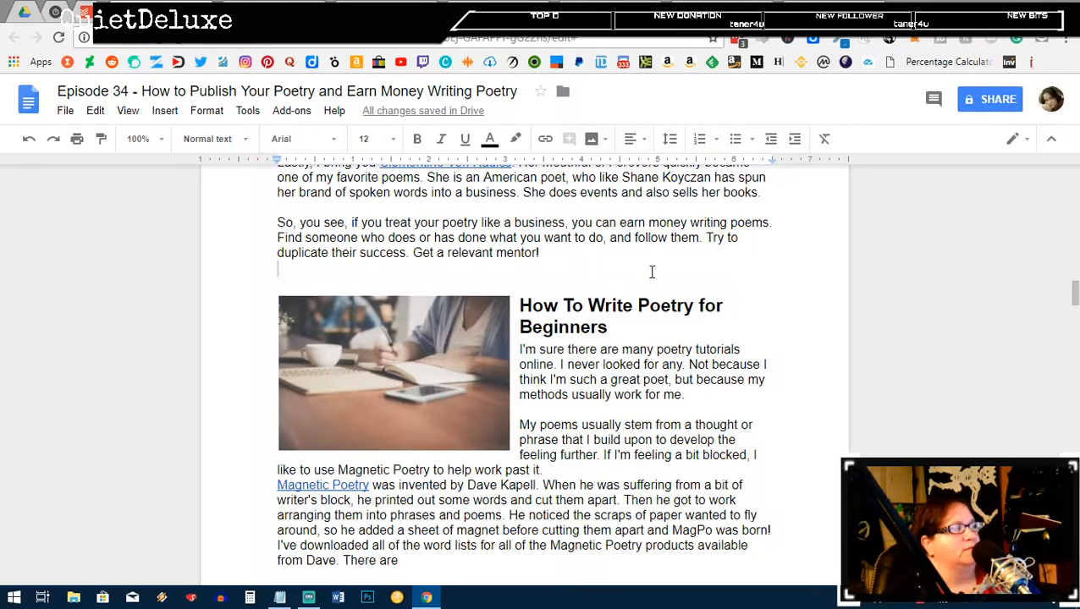
key("Delete")
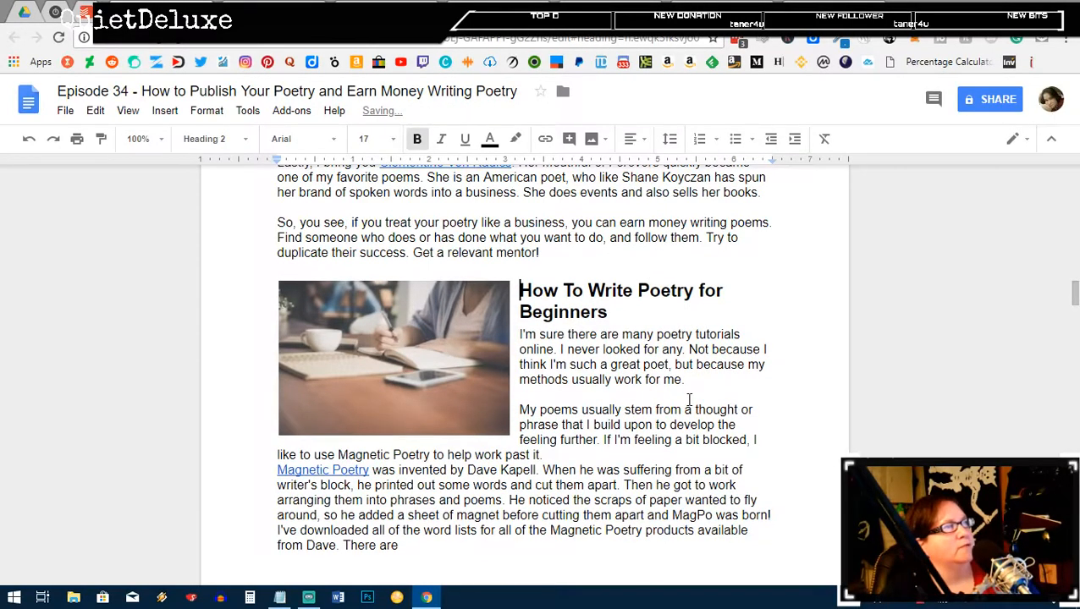
left_click(689, 450)
key("Return")
scroll(643, 455, "down", 3)
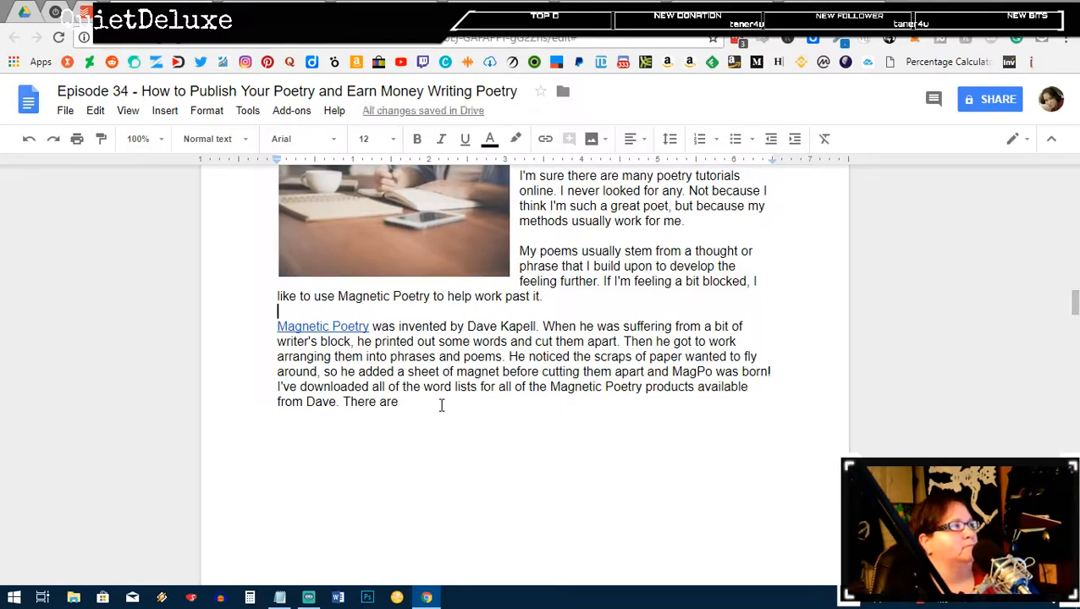
Step: Shrink the Magnetic Poetry Kit screenshot, set it to wrap text, and move it right of the text
scroll(441, 406, "down", 5)
scroll(440, 406, "down", 3)
scroll(441, 405, "down", 1)
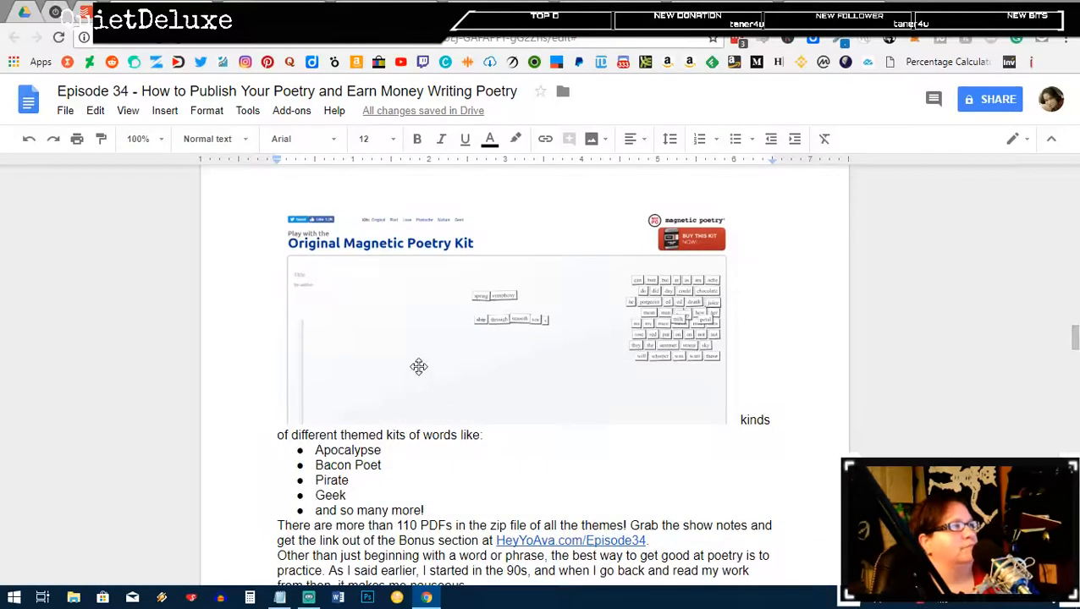
left_click(418, 367)
left_click_drag(332, 412, 457, 381)
scroll(558, 378, "up", 5)
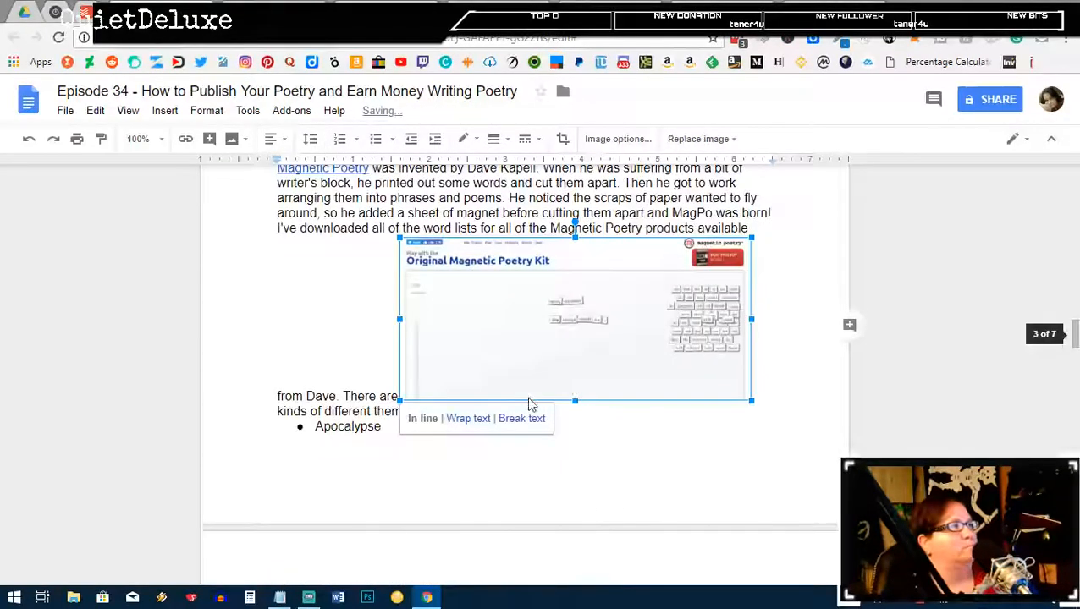
left_click(461, 419)
left_click_drag(526, 330, 550, 320)
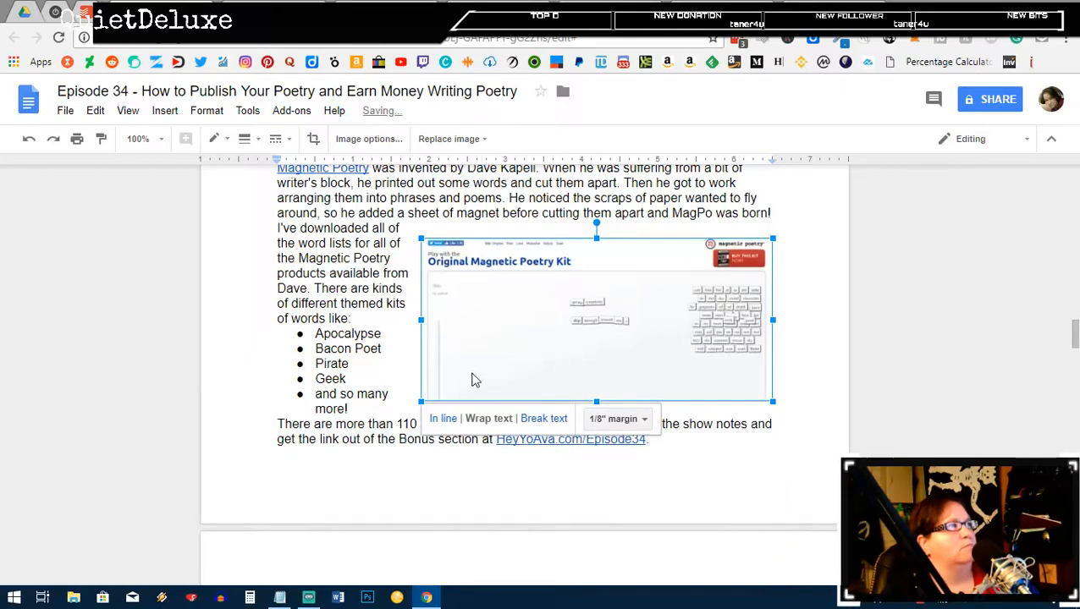
left_click_drag(423, 399, 461, 383)
scroll(648, 403, "up", 2)
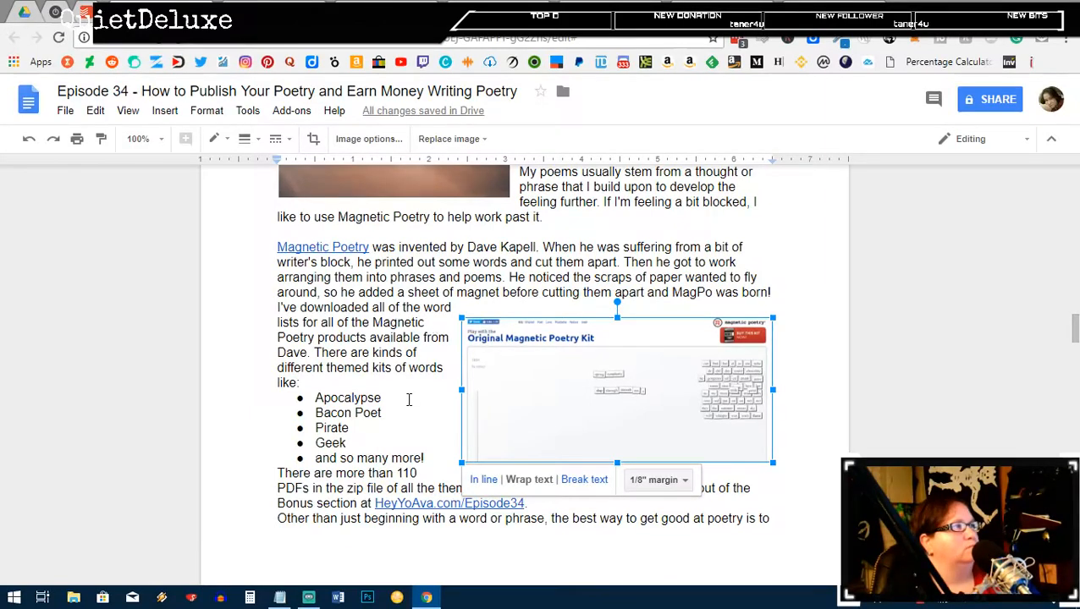
left_click(408, 399)
Step: End the themed-kits bullet list with a blank line after 'and so many more!'
left_click(440, 473)
key("Return")
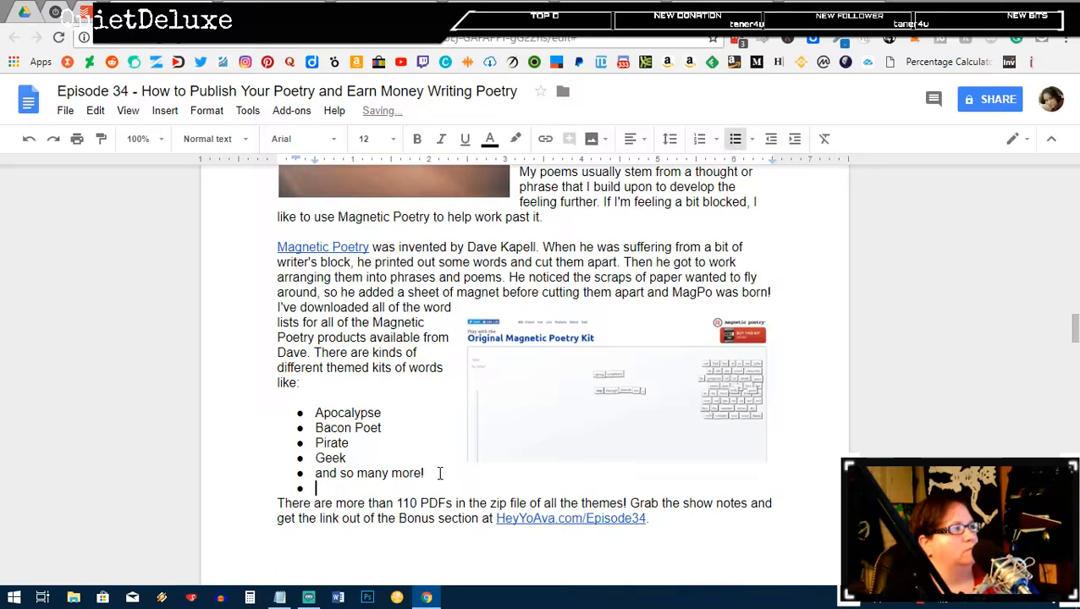
key("BackSpace")
left_click(670, 519)
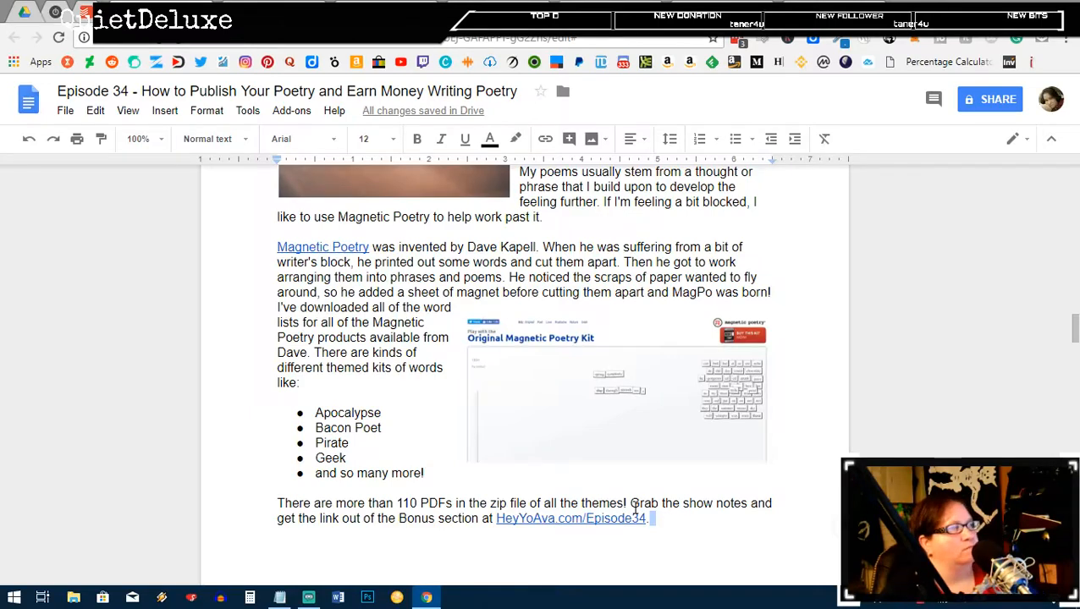
Step: Remove the 'Grab the show notes' sentence and start the 'Other than' paragraph on a new page
left_click_drag(631, 505, 655, 518)
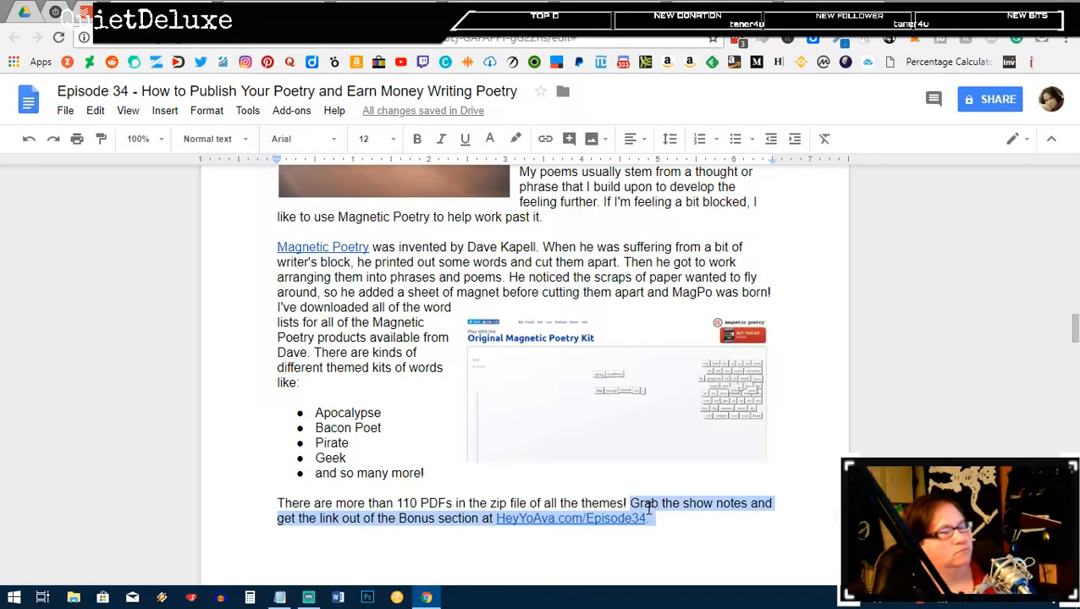
type("Other than just beginning with a word or phrase, the best way to get good at poetry is to practice. As I said earlier,")
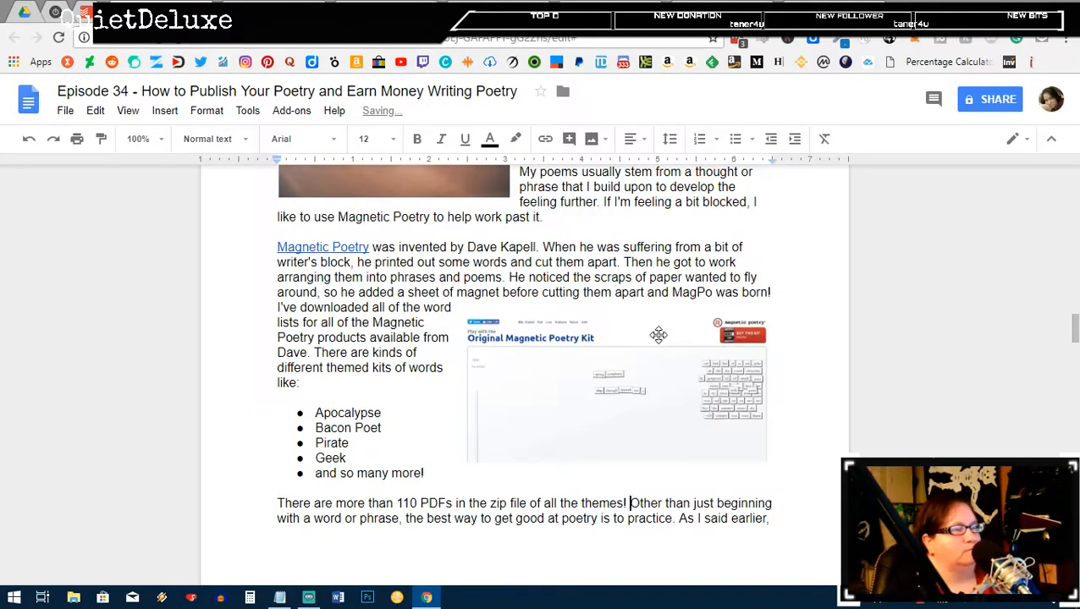
scroll(648, 341, "down", 3)
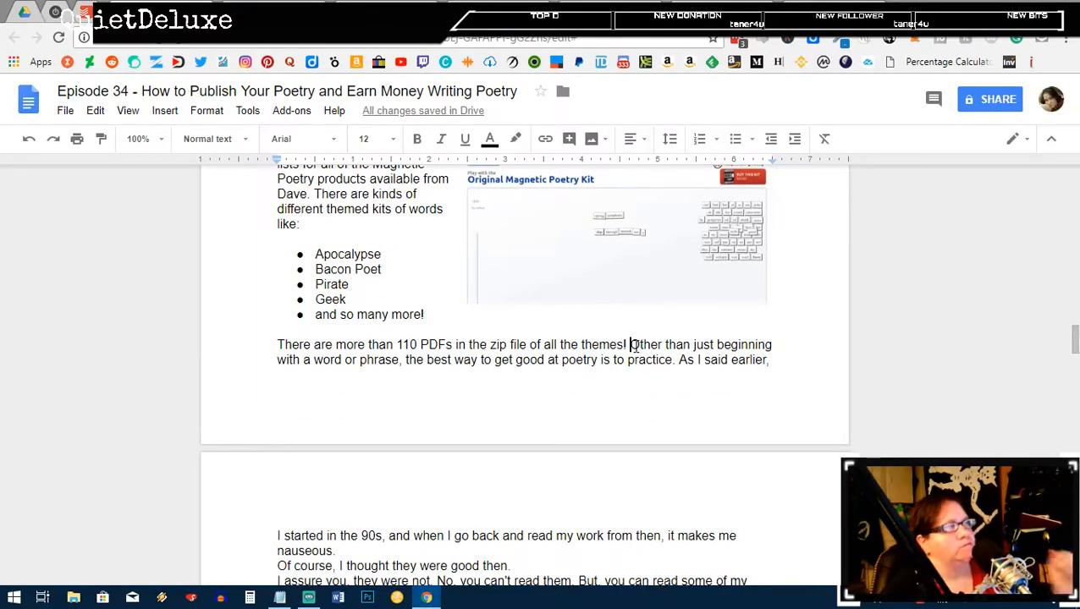
left_click(629, 346)
key("Return")
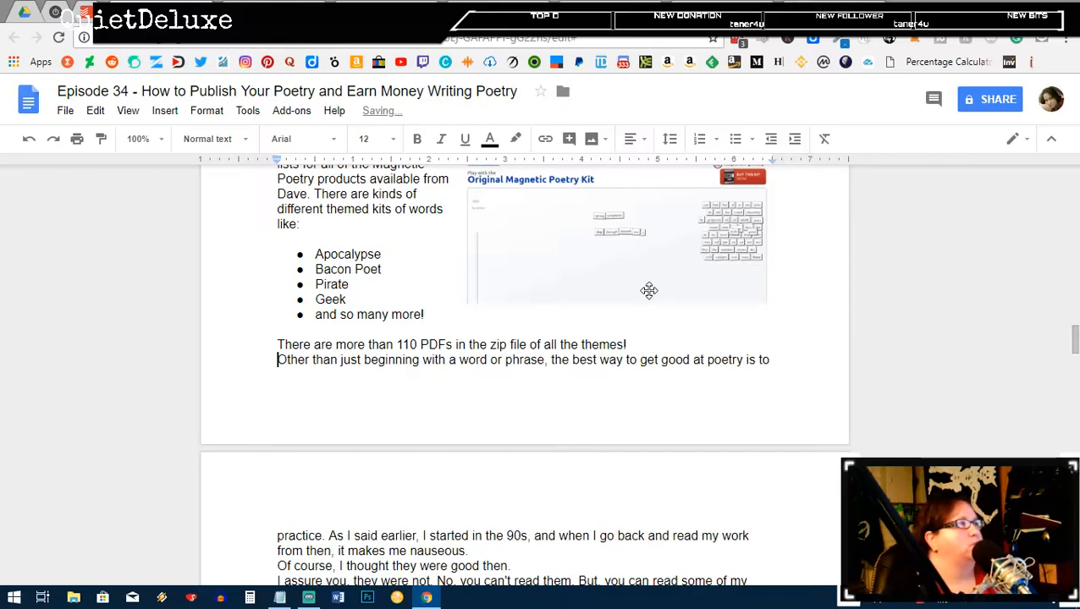
key("ctrl+Return")
Step: Add blank lines after 'makes me nauseous.' and after 'good then.'
scroll(637, 372, "down", 3)
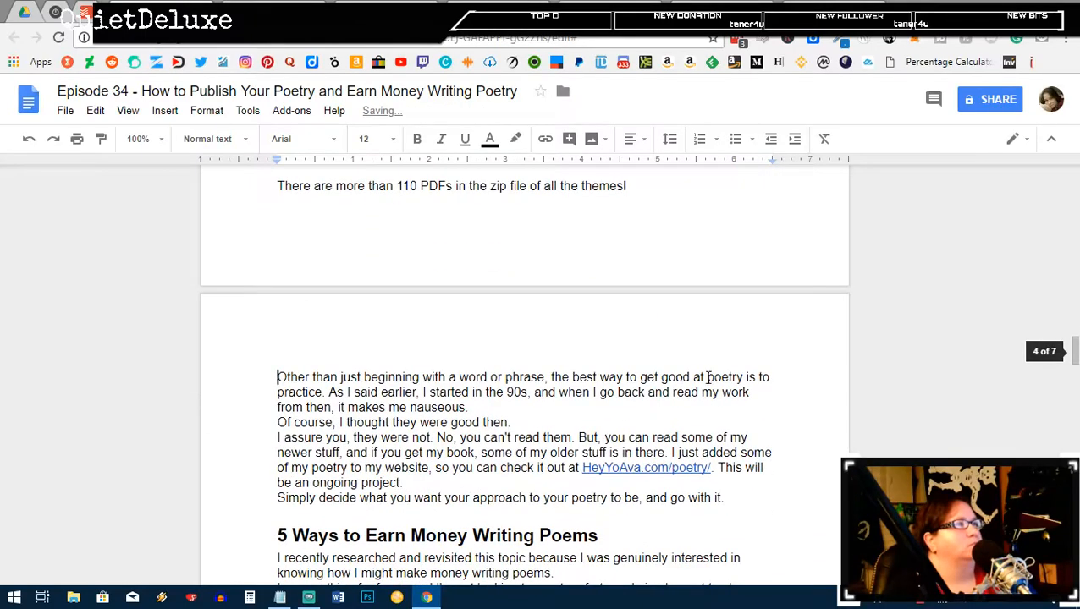
left_click(506, 406)
key("Return")
left_click(528, 436)
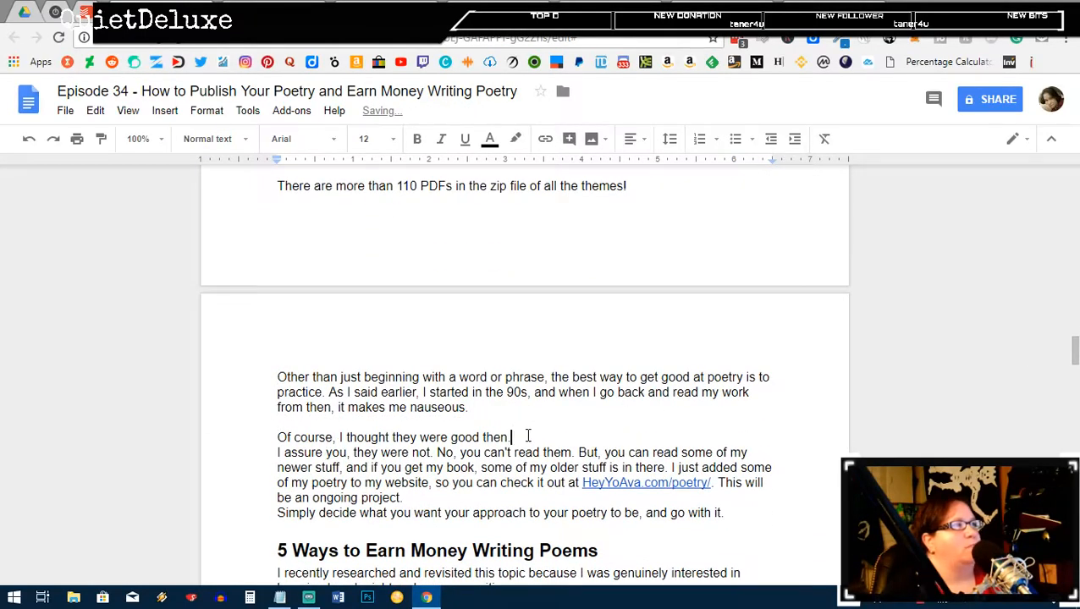
key("Return")
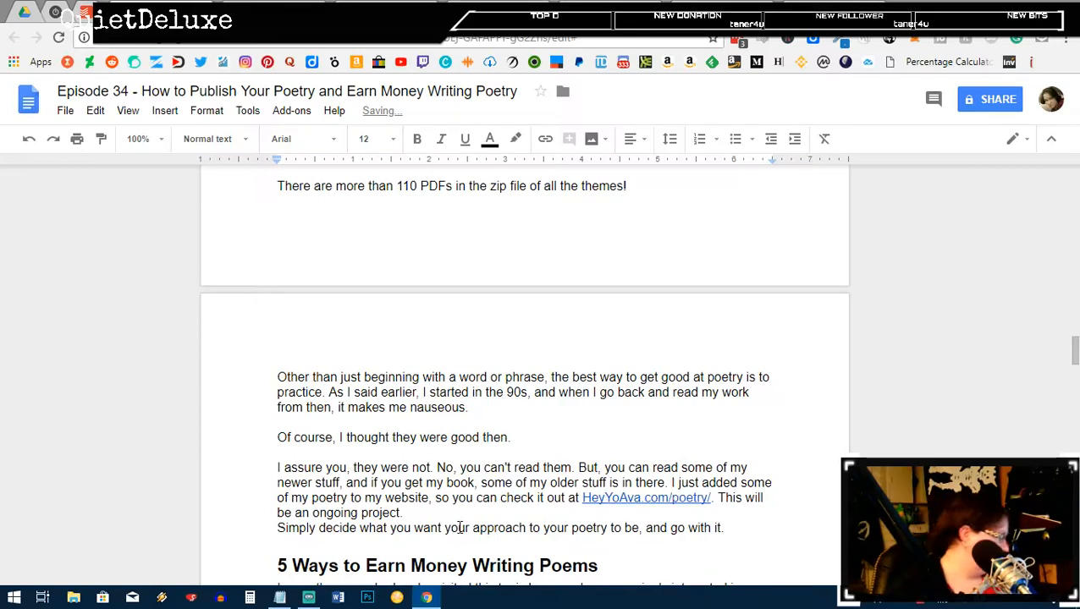
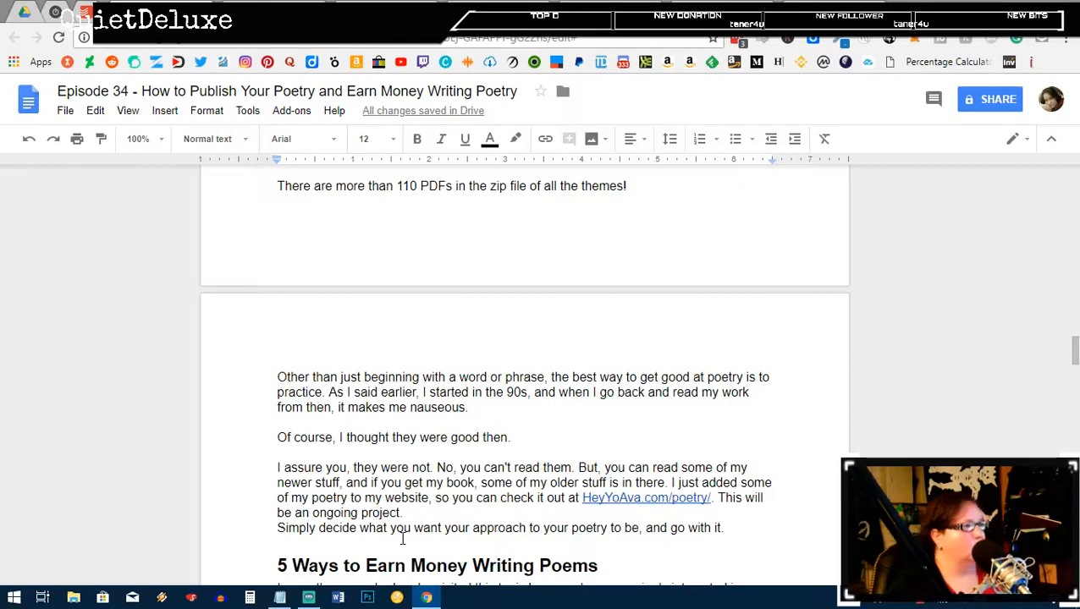
Step: Add blank lines after the ongoing project, money writing poems and 'my words' paragraphs
left_click(309, 597)
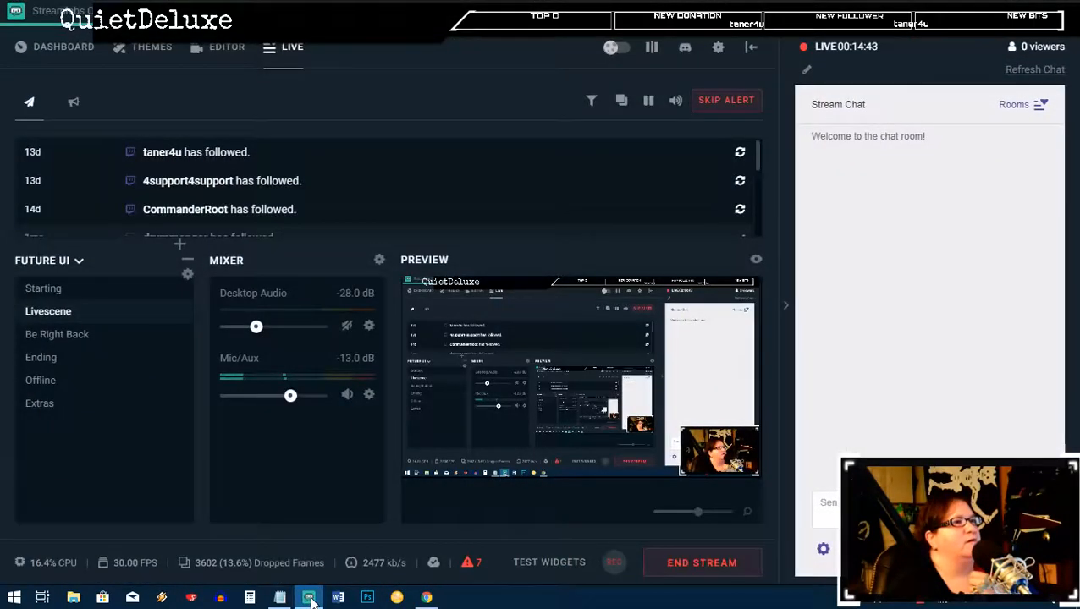
left_click(309, 598)
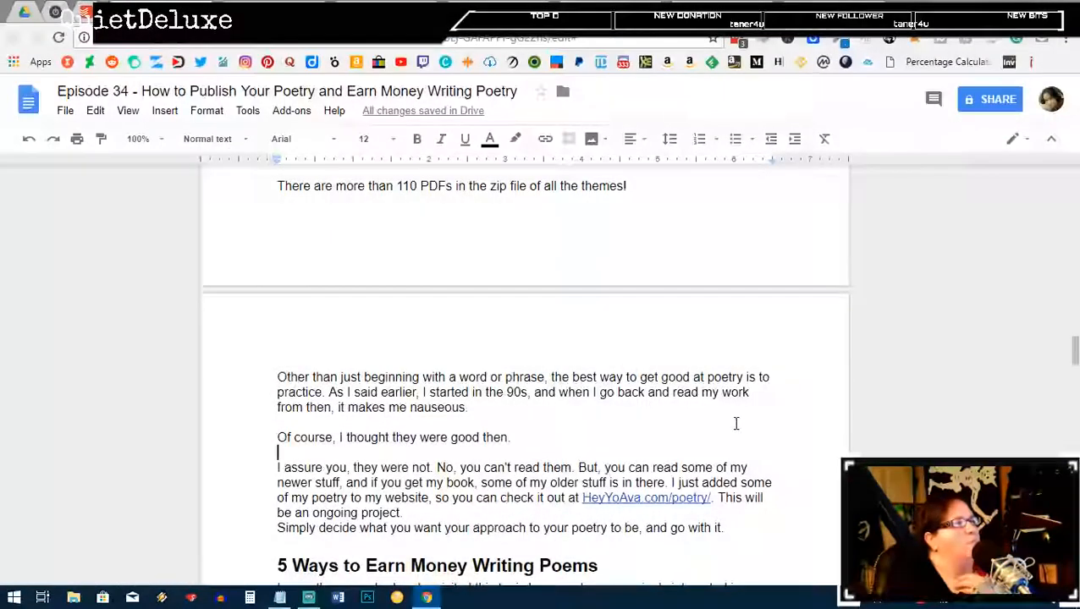
double_click(444, 514)
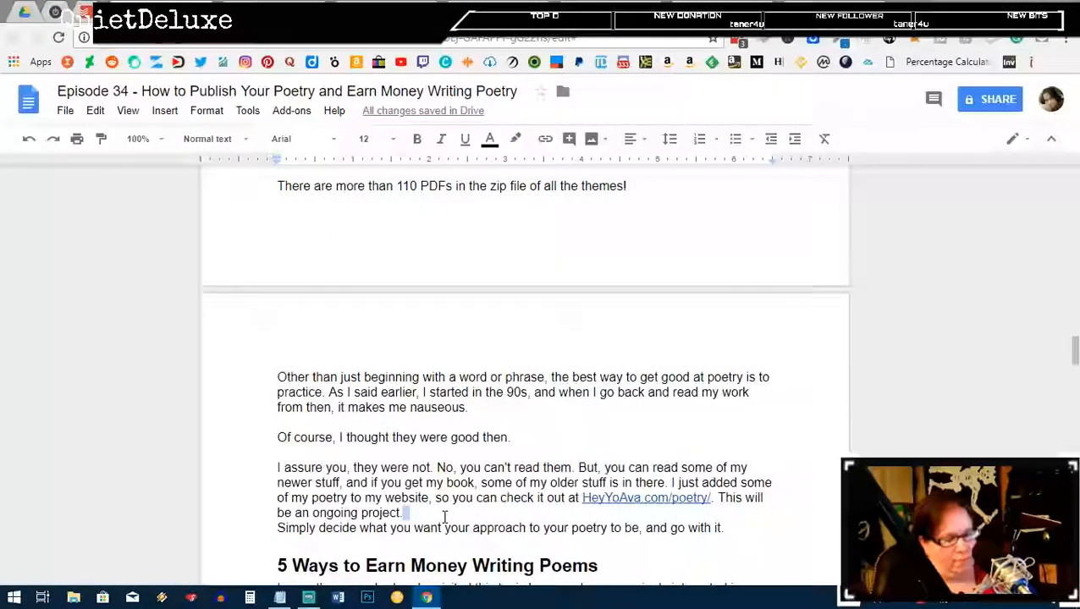
key("Return")
scroll(677, 293, "down", 2)
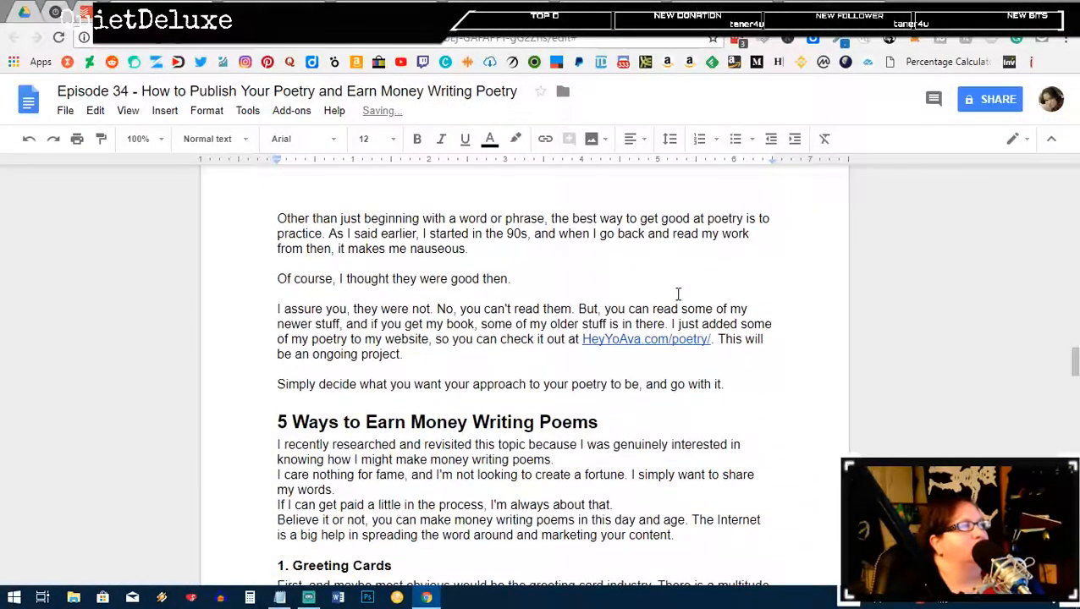
left_click(597, 459)
key("Return")
left_click(377, 503)
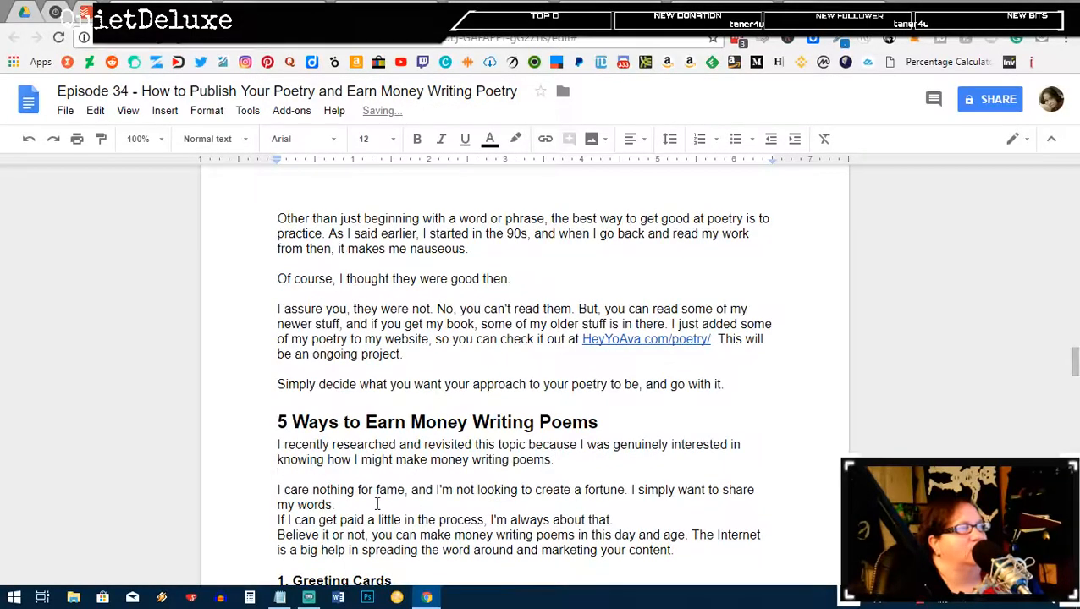
key("Return")
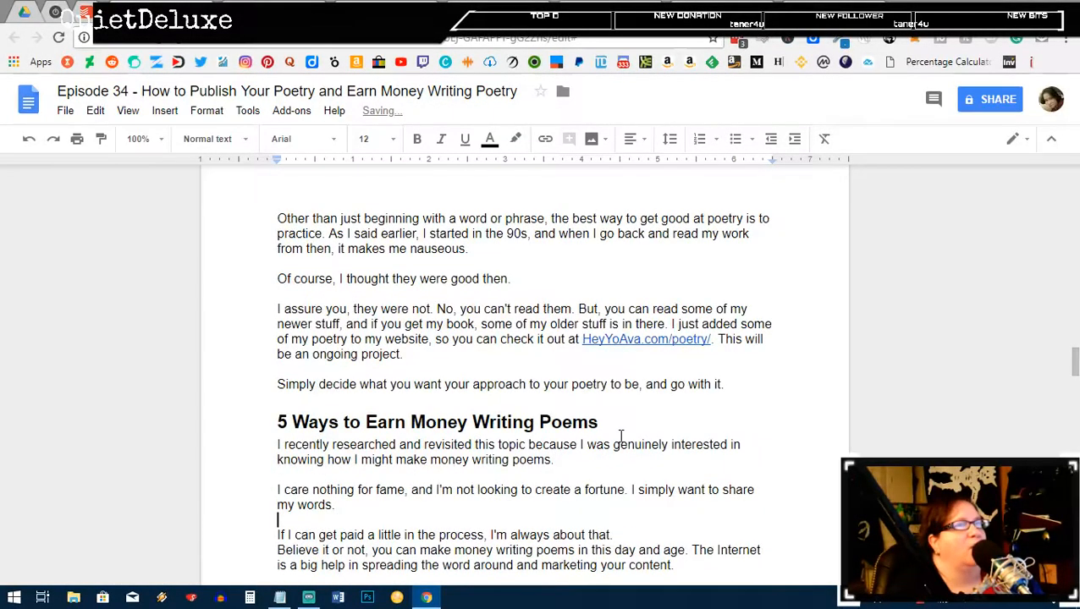
Step: Add blank lines after the 'always about that', 'American Greetings' and 'to sneeze at' paragraphs
scroll(620, 436, "down", 2)
left_click(636, 380)
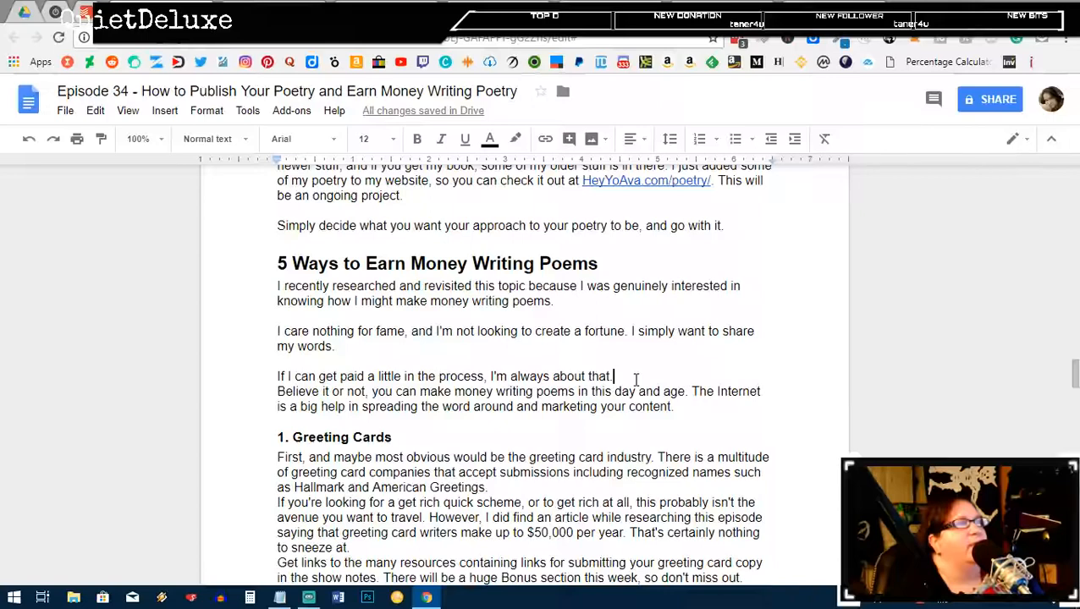
key("Return")
left_click(676, 421)
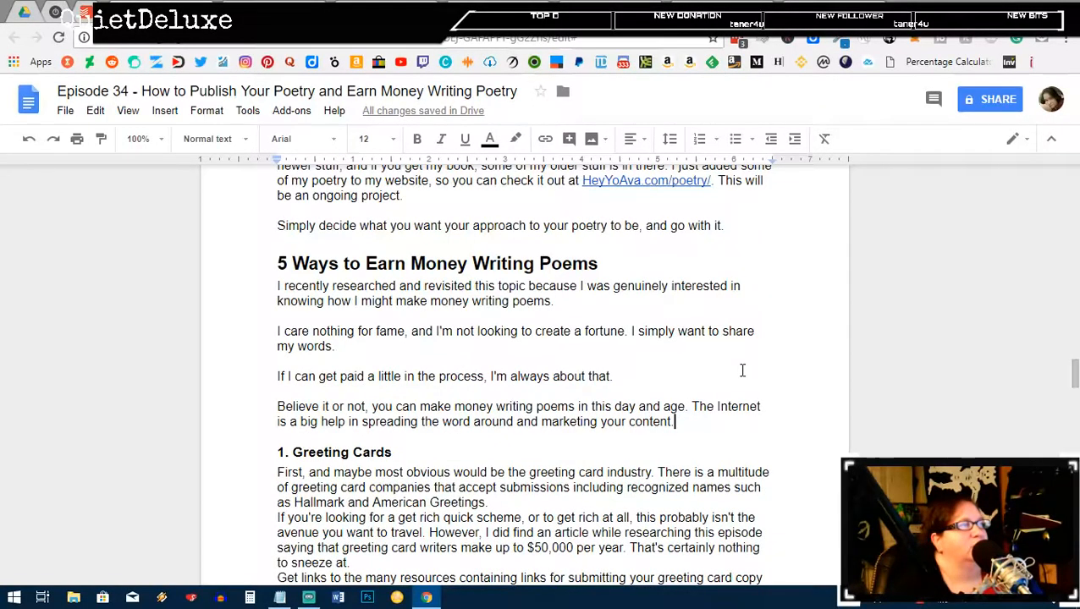
scroll(742, 370, "down", 2)
left_click(499, 344)
key("Return")
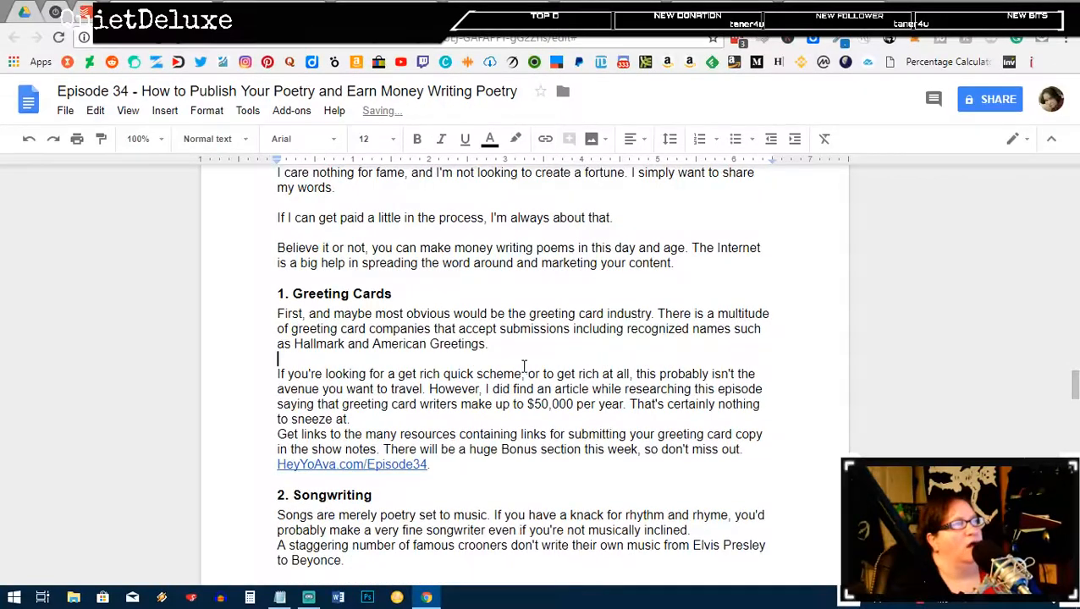
left_click(416, 420)
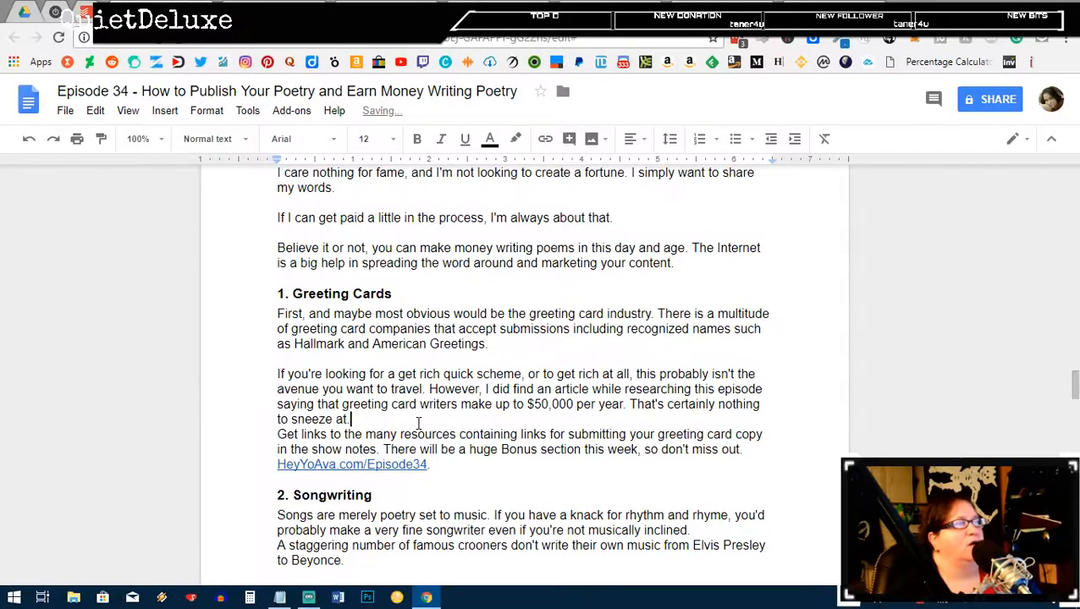
key("Return")
left_click(447, 487)
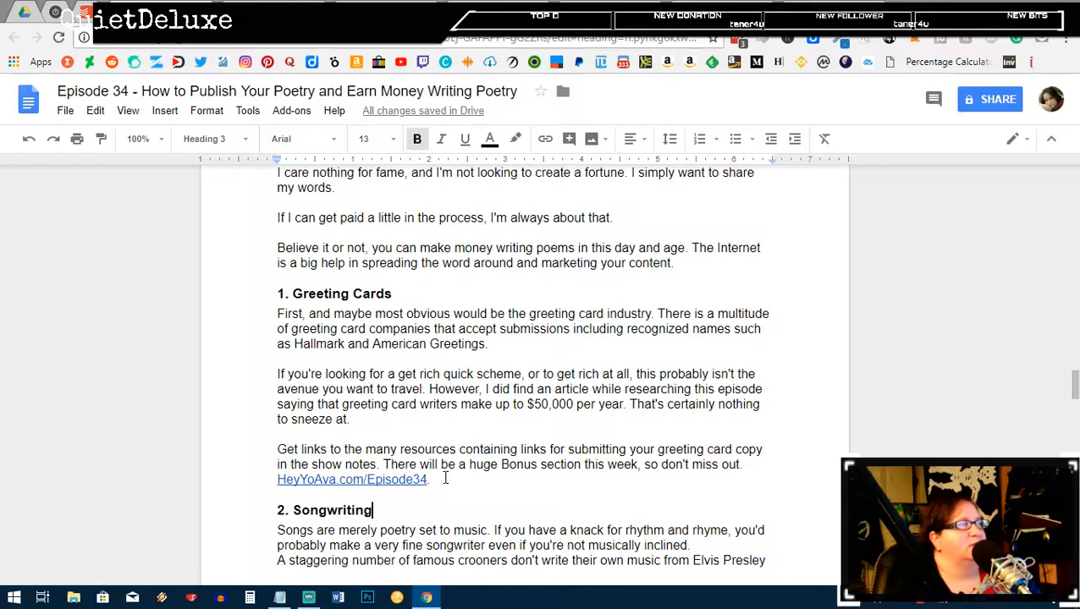
left_click(445, 479)
Step: Delete the Get links paragraph with its Episode34 link and the empty line left behind
key("Delete")
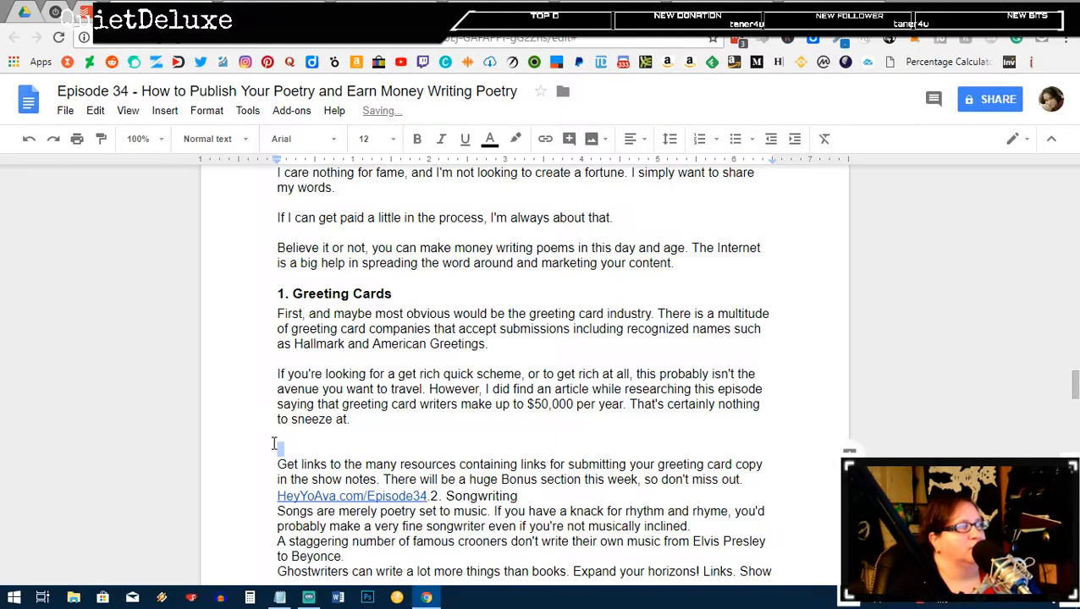
left_click_drag(278, 463, 432, 490)
key("Delete")
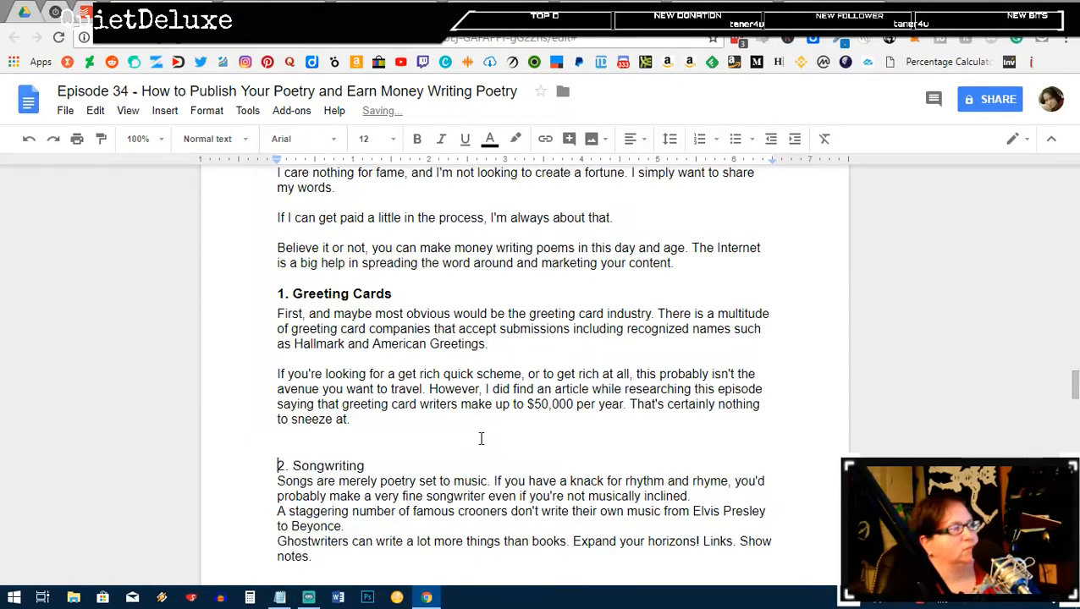
key("BackSpace")
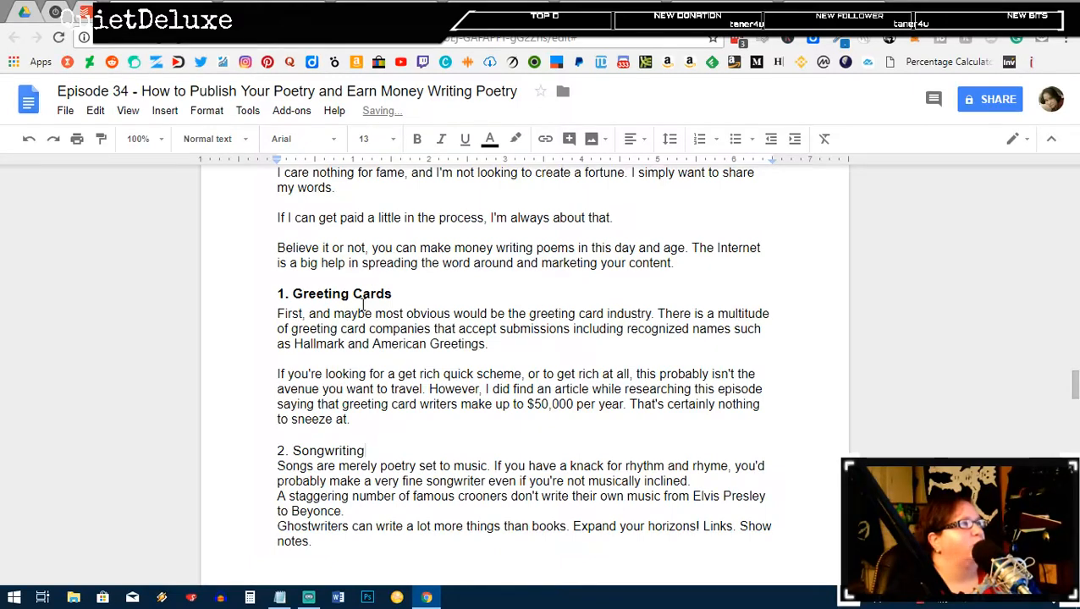
Step: Restyle '2. Songwriting' as a Heading 3 heading
left_click(364, 292)
left_click_drag(375, 451, 282, 458)
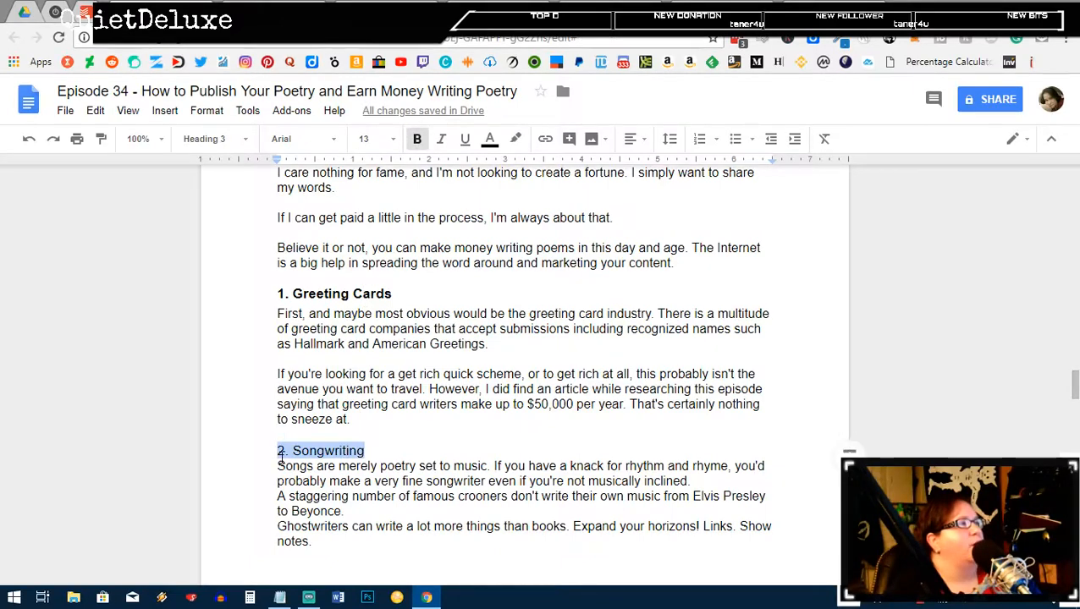
left_click(211, 139)
left_click(255, 420)
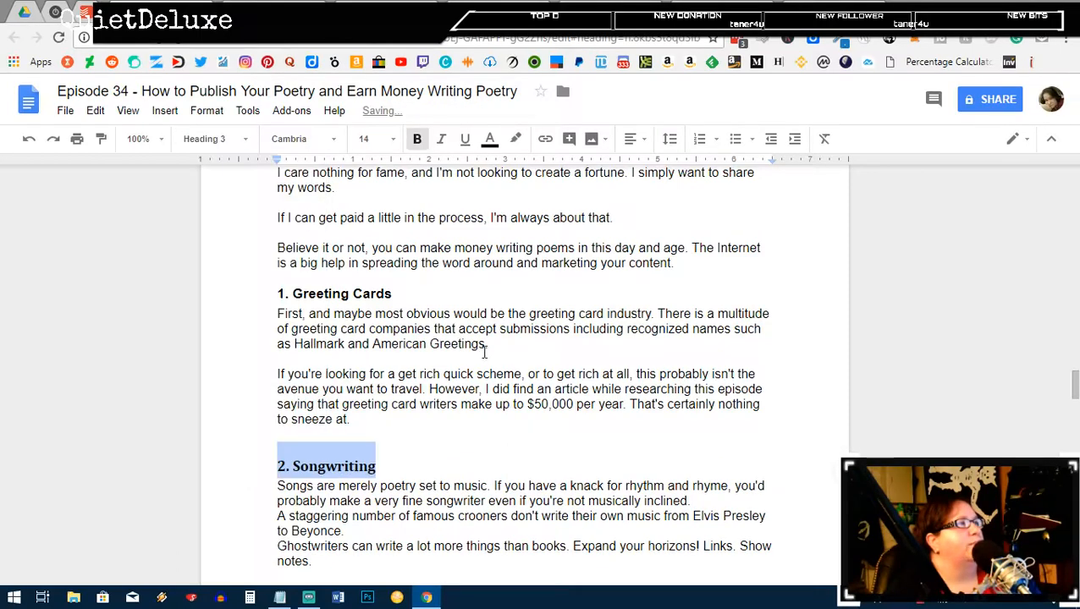
scroll(479, 364, "down", 2)
left_click(480, 374)
left_click(703, 342)
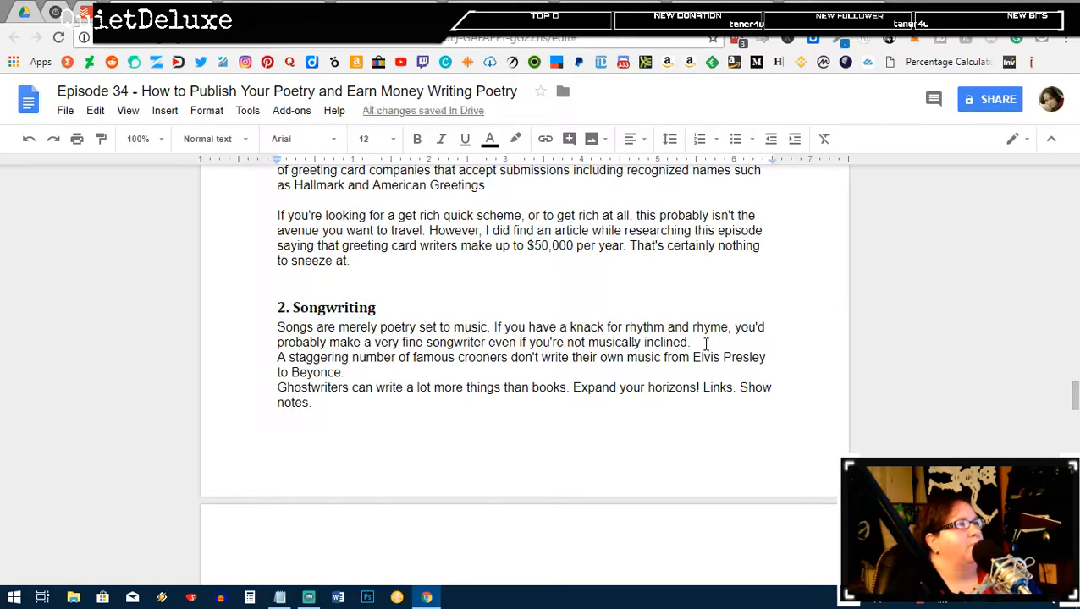
Step: Add a blank line after 'inclined.' and start the Ghostwriters paragraph on a new page
key("Return")
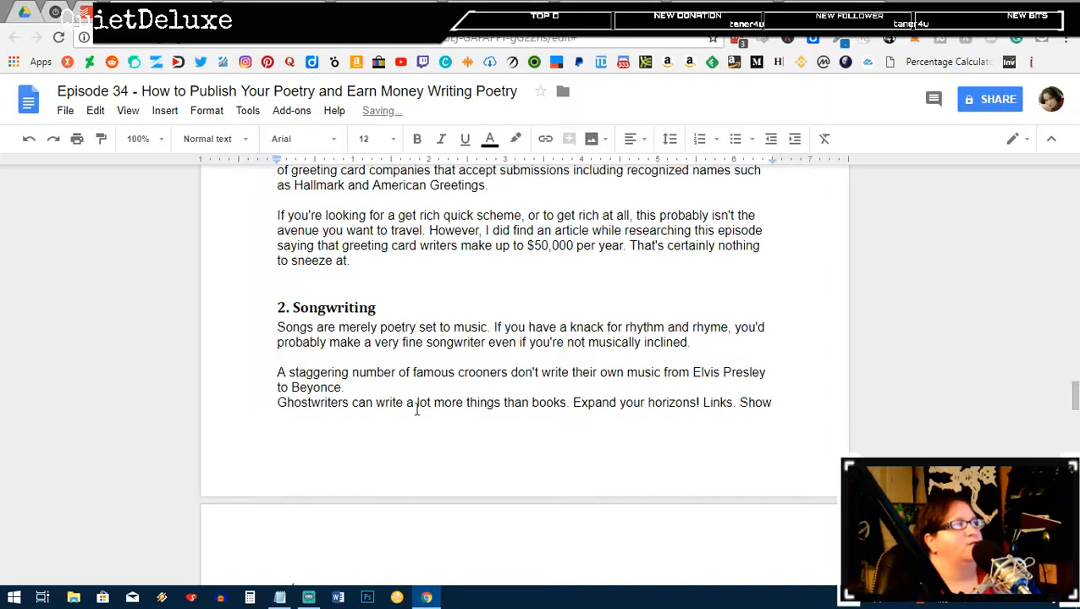
left_click(382, 388)
key("ctrl+Return")
scroll(550, 385, "down", 3)
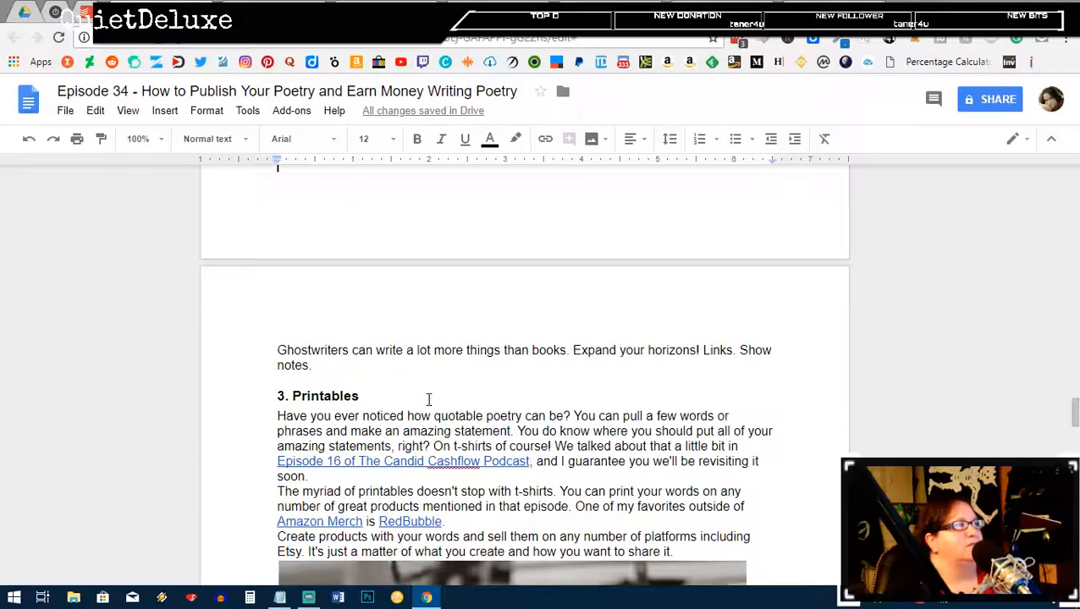
Step: Add blank lines after the paragraphs ending 'soon.' and 'RedBubble.'
left_click(374, 474)
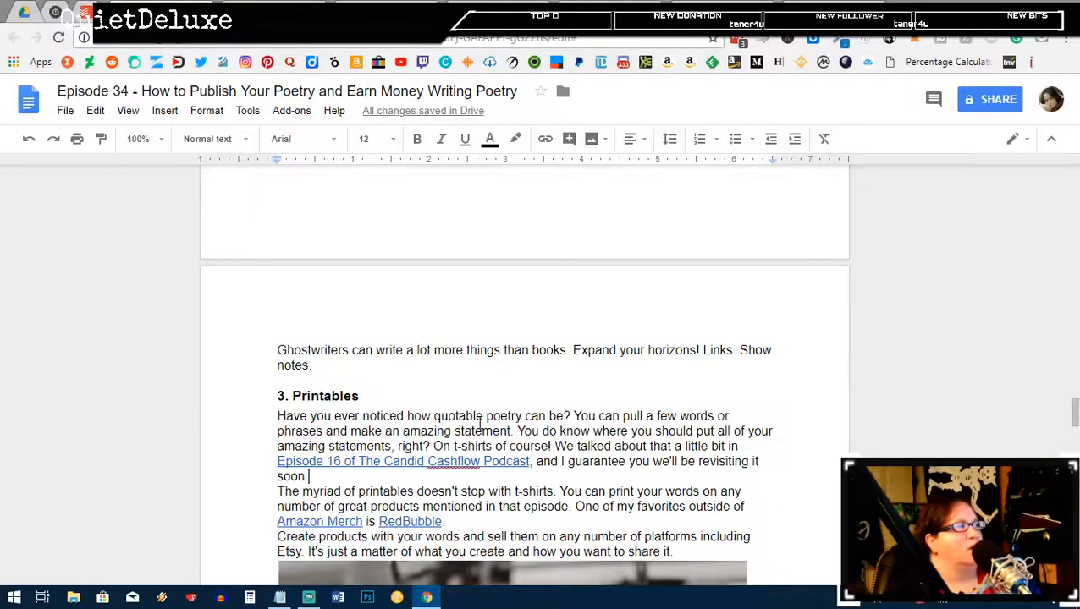
key("Return")
scroll(495, 410, "down", 1)
scroll(495, 409, "down", 1)
left_click(562, 377)
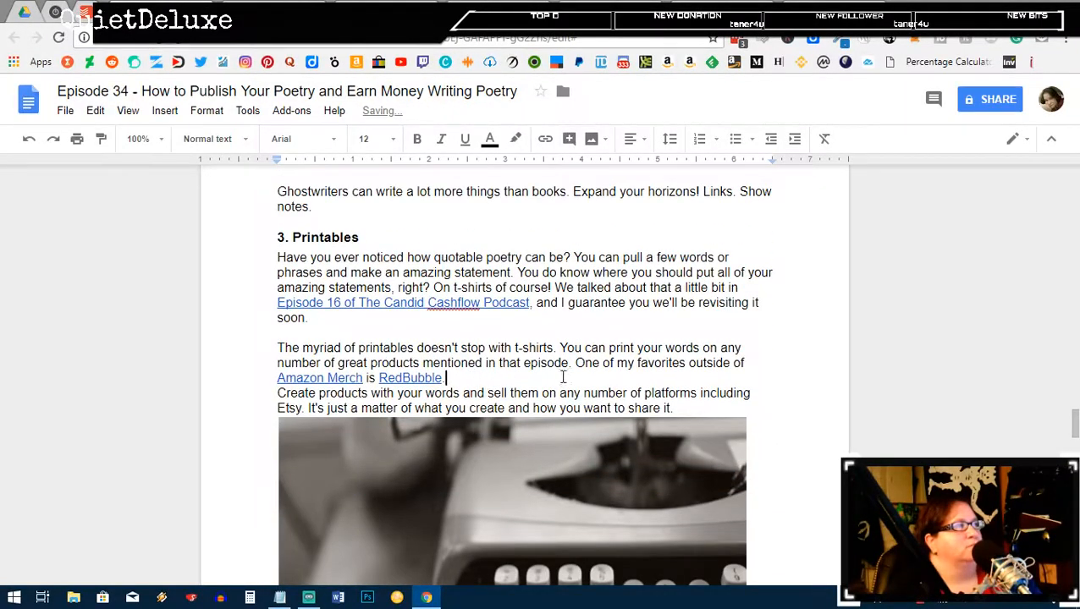
key("Return")
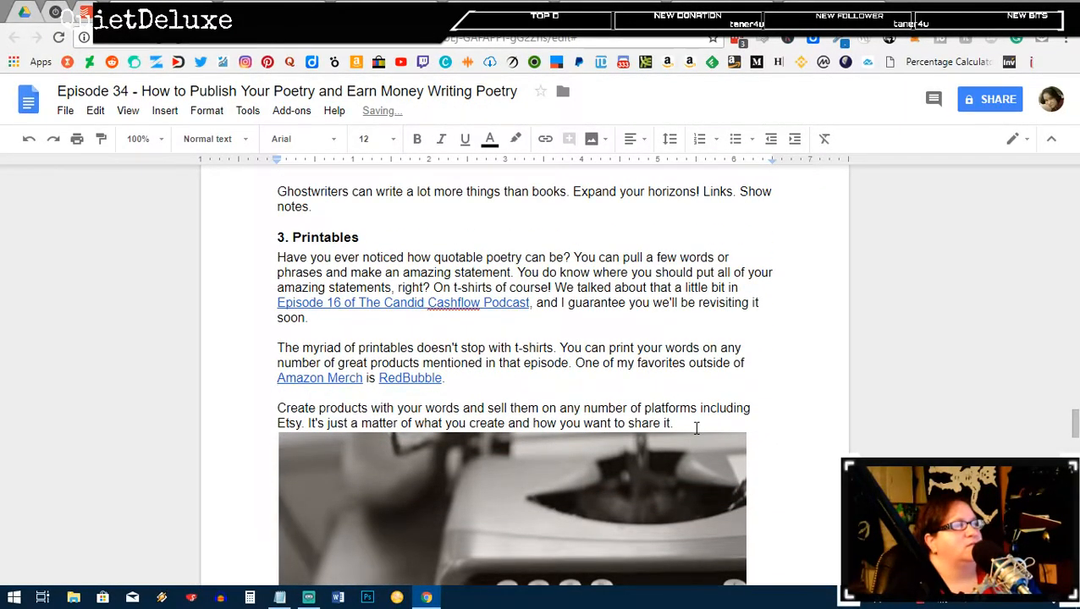
scroll(626, 427, "down", 3)
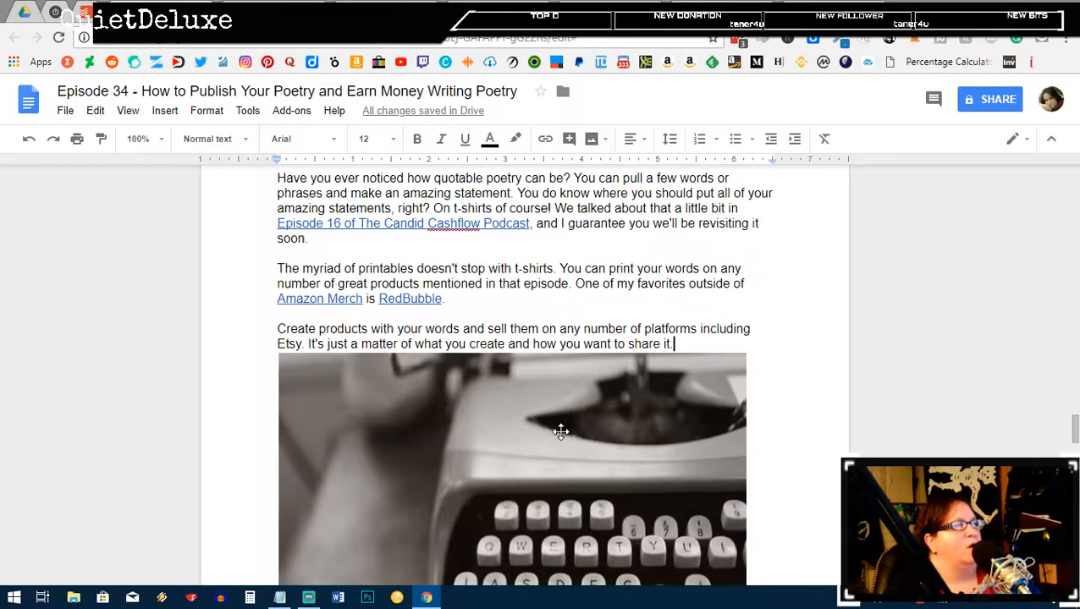
left_click(562, 435)
scroll(562, 435, "down", 2)
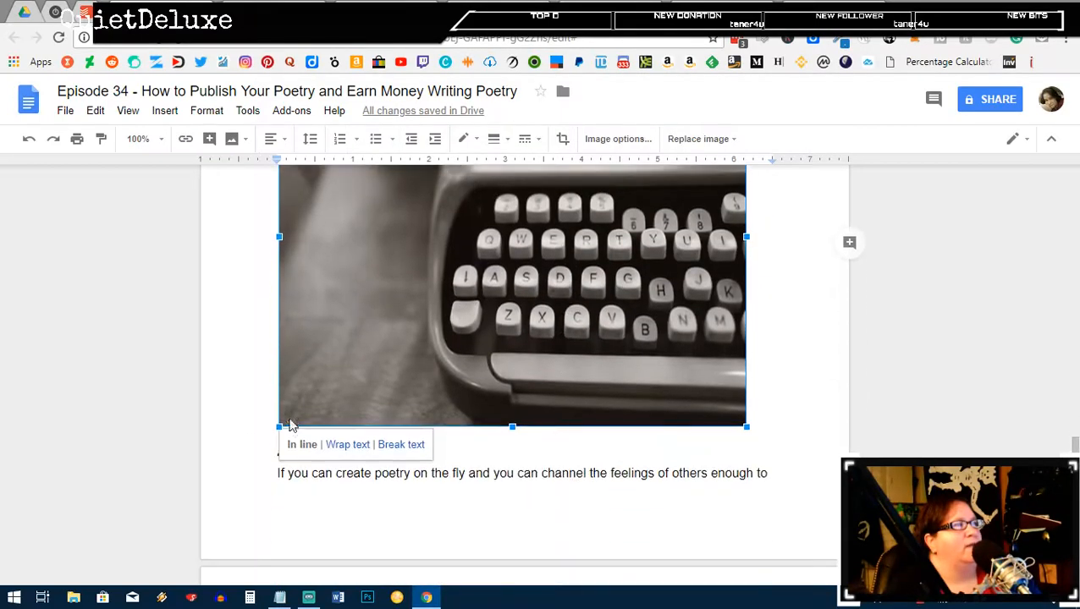
Step: Set the typewriter image to Wrap text and shrink it beside the Poet for Hire opening
left_click(343, 446)
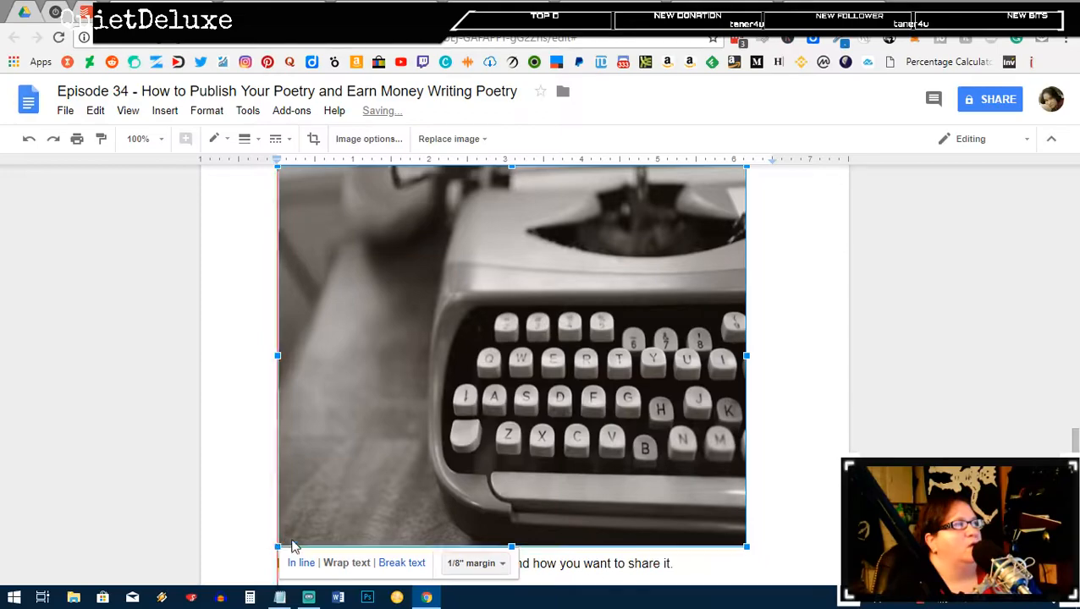
left_click_drag(282, 546, 542, 388)
scroll(474, 397, "up", 3)
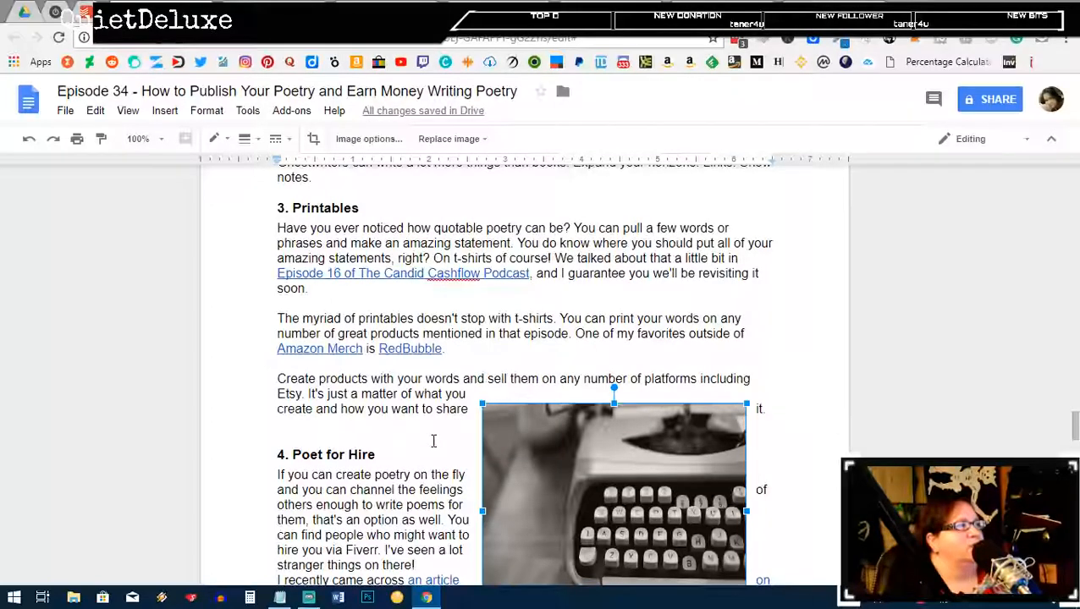
scroll(434, 435, "down", 2)
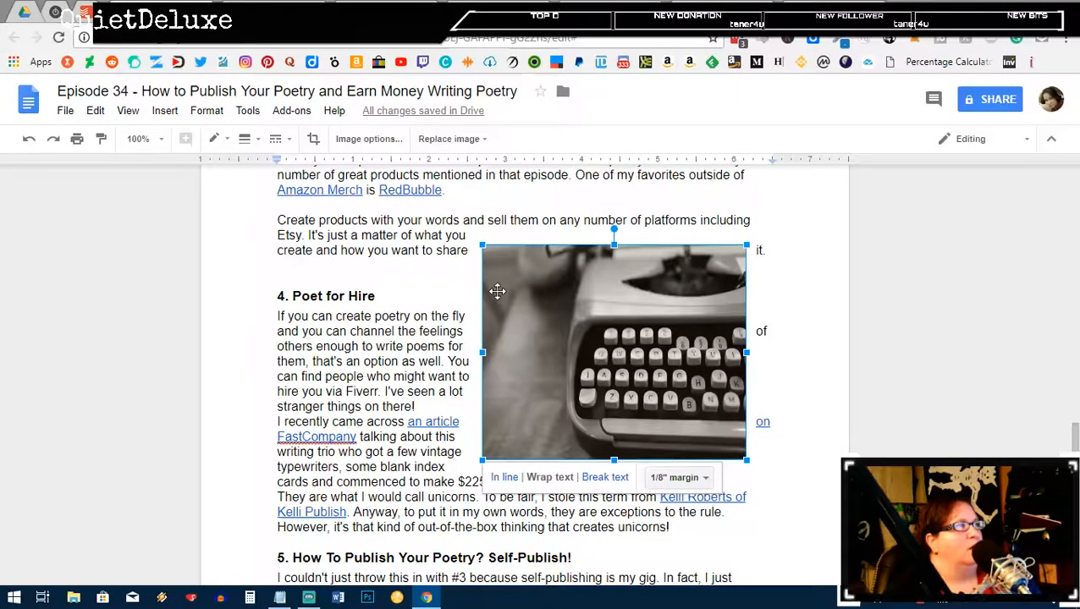
left_click_drag(497, 291, 414, 407)
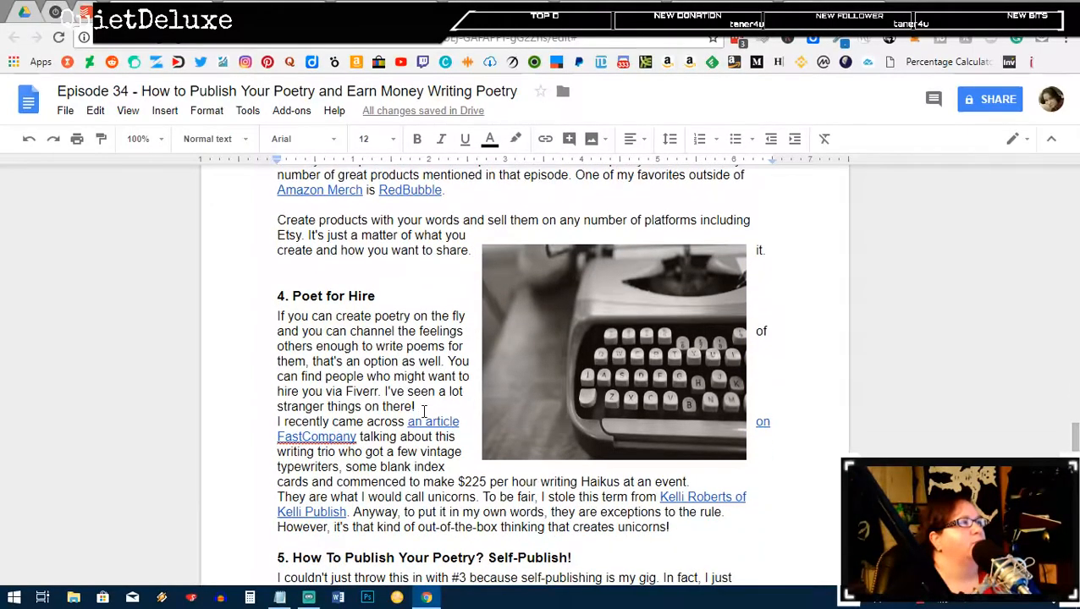
Step: Add blank lines after the 'stranger things on there' and 'Haikus at an event.' sentences
left_click(424, 409)
key("Return")
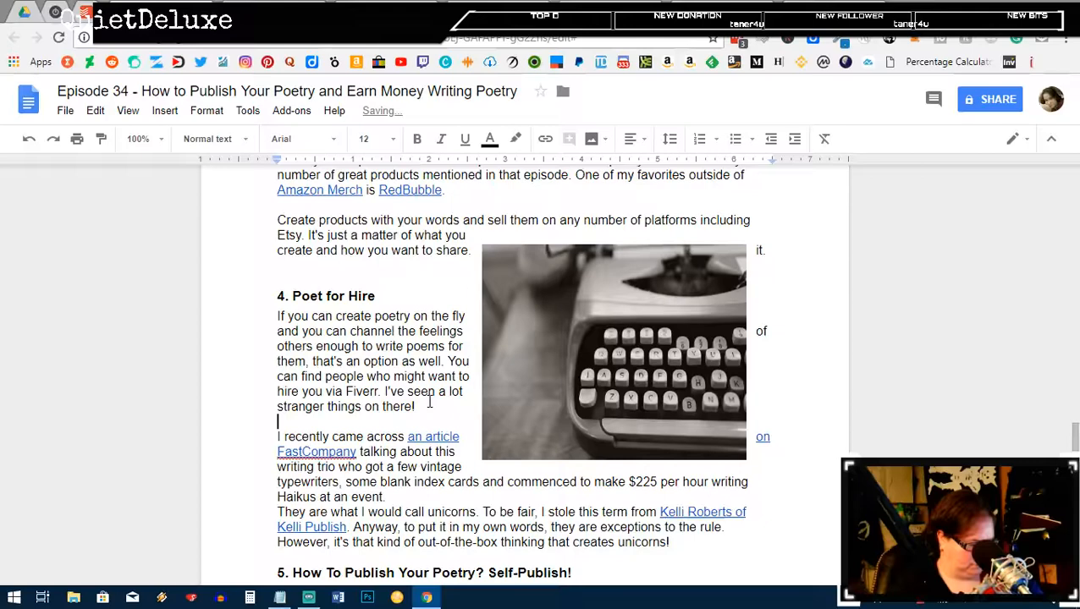
double_click(430, 499)
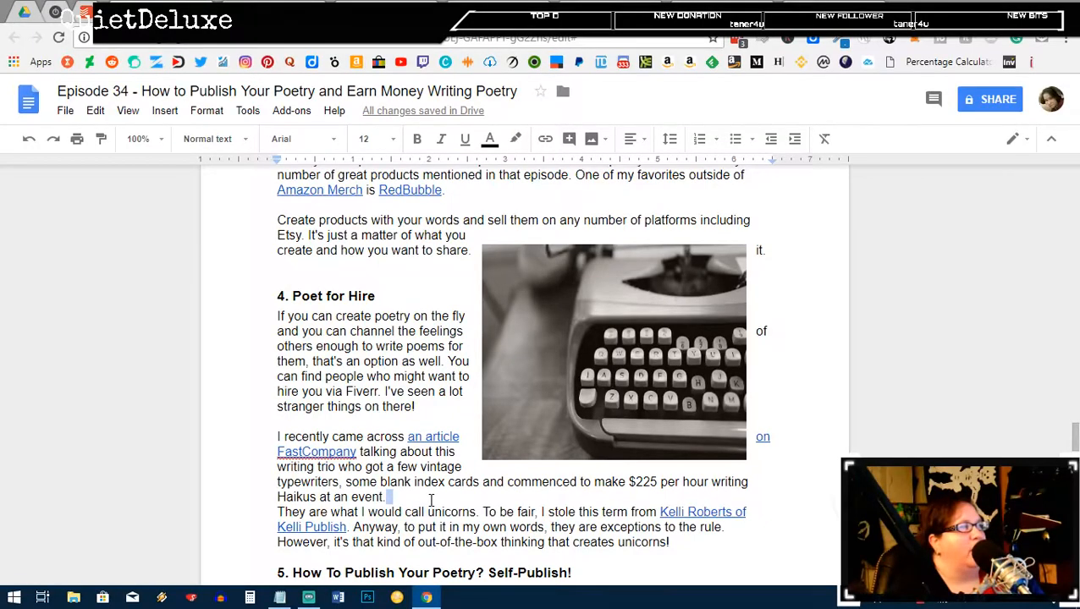
key("Return")
scroll(433, 489, "down", 2)
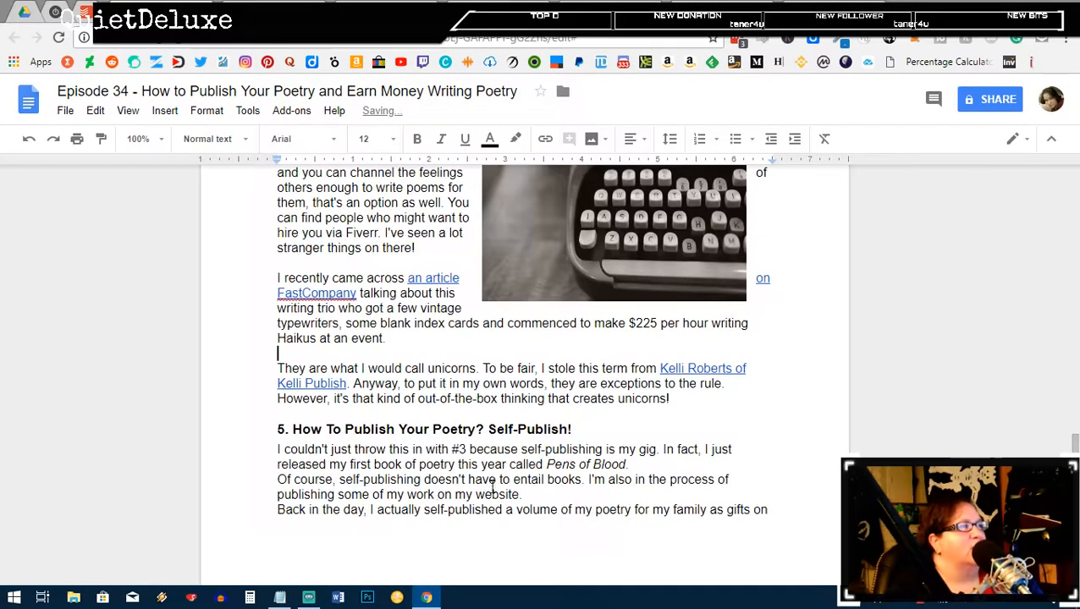
Step: Add blank lines after 'rule.', 'Pens of Blood.', 'my website.' and 'my home printer.'
left_click(730, 383)
key("Return")
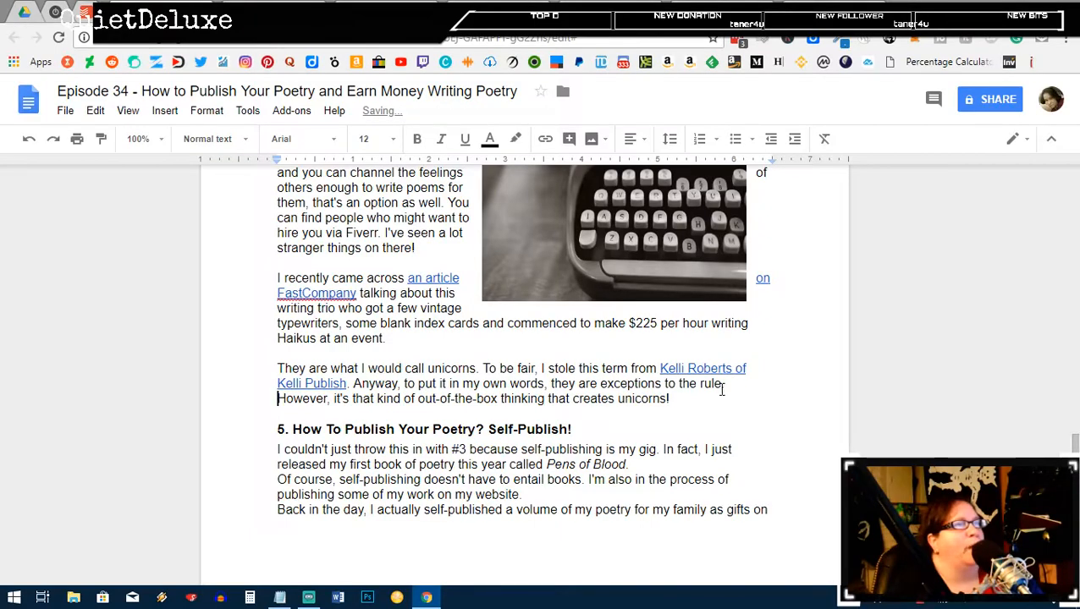
key("Return")
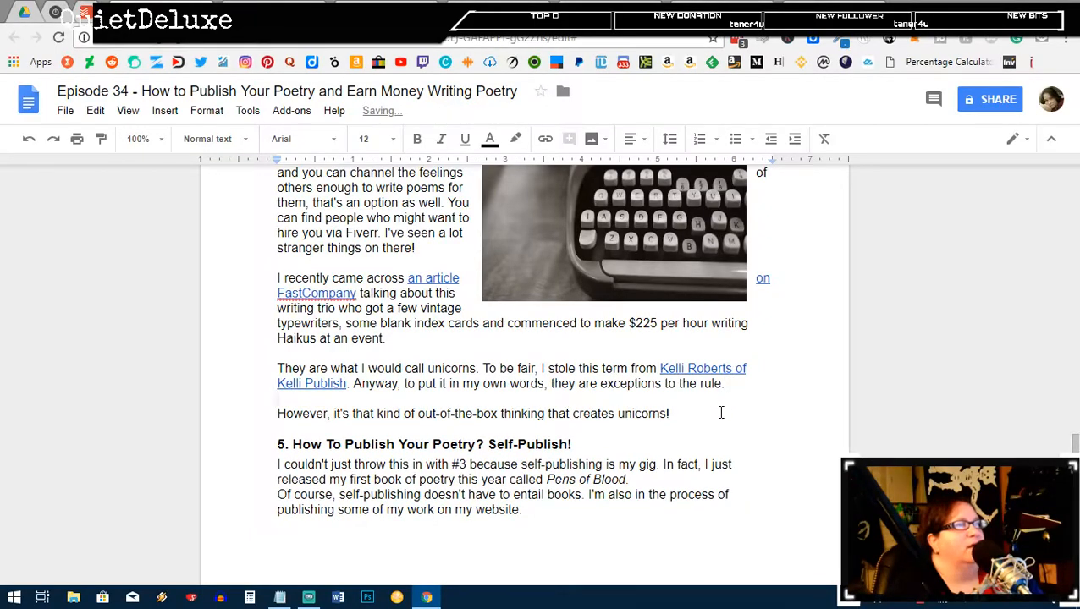
scroll(716, 407, "down", 2)
left_click(668, 399)
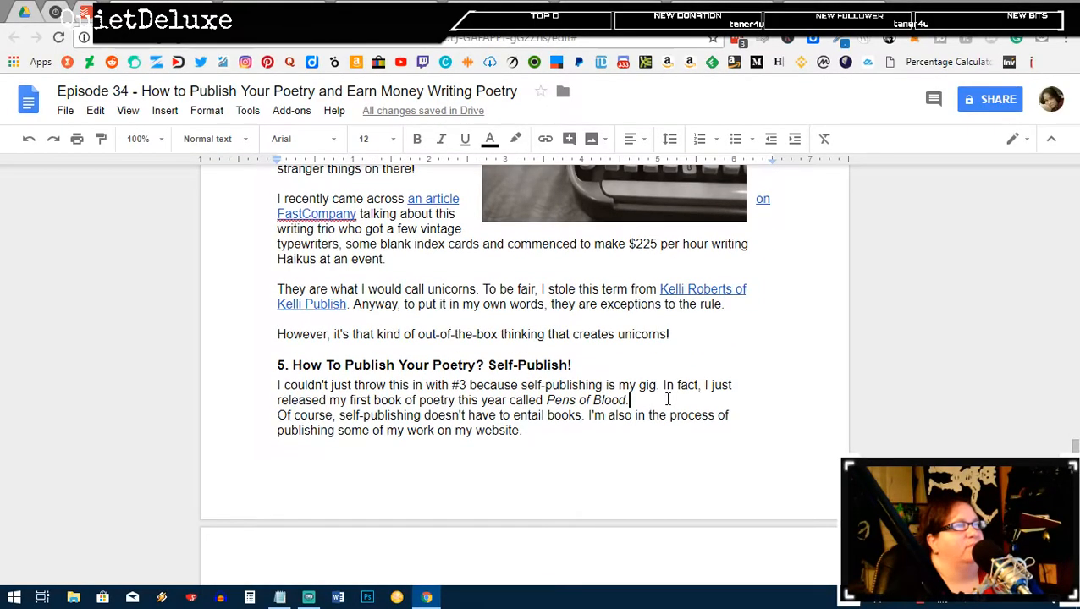
key("Return")
scroll(584, 421, "down", 2)
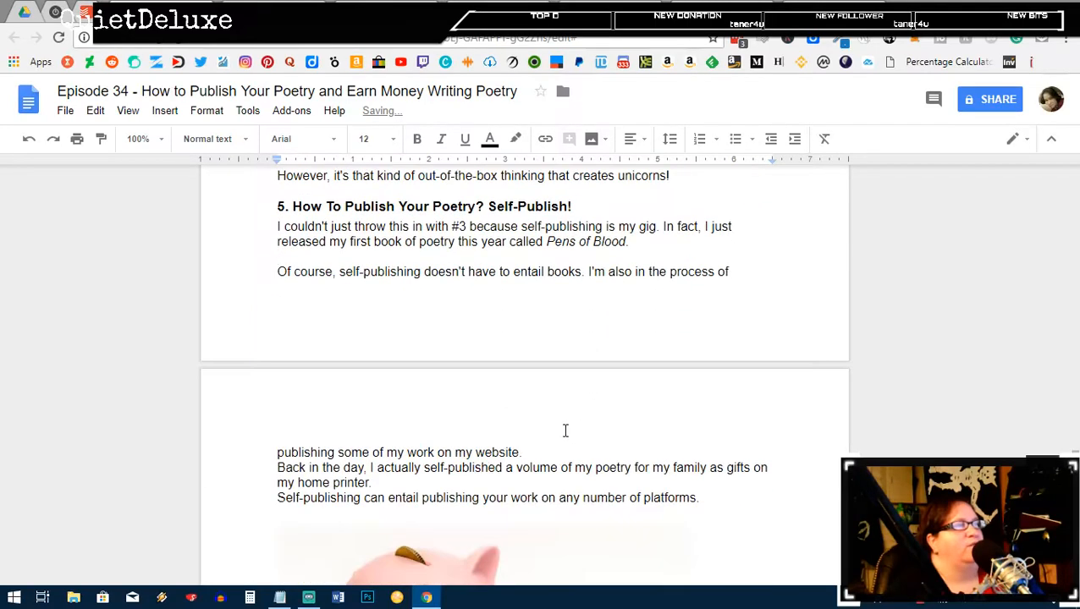
left_click(528, 452)
key("Return")
left_click(396, 498)
key("Return")
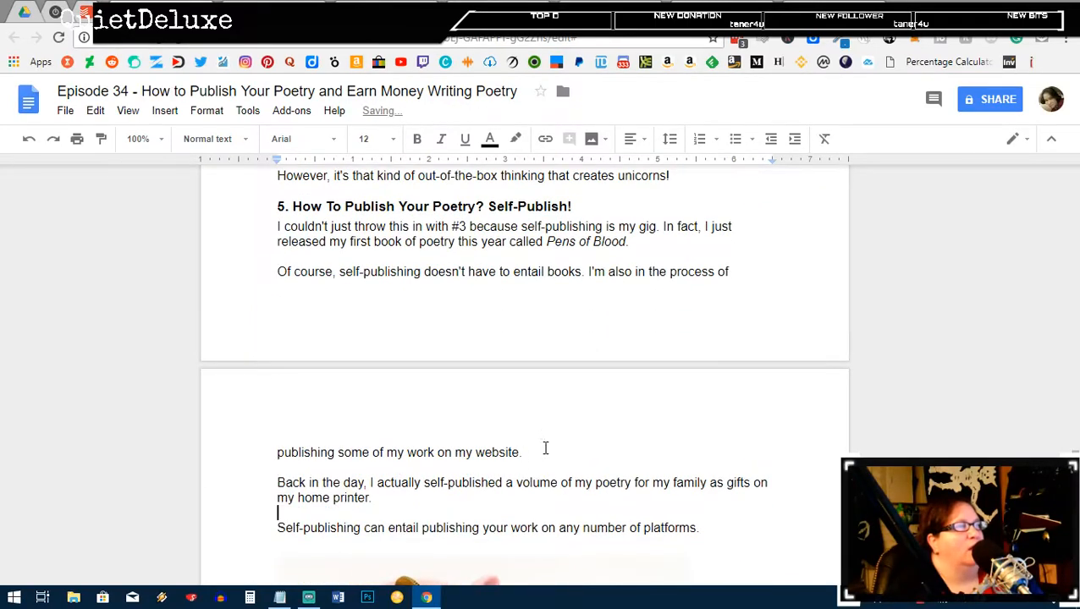
scroll(545, 448, "down", 3)
Step: Set the piggy-bank image to Wrap text and shrink it so the text reflows beside it
left_click(475, 467)
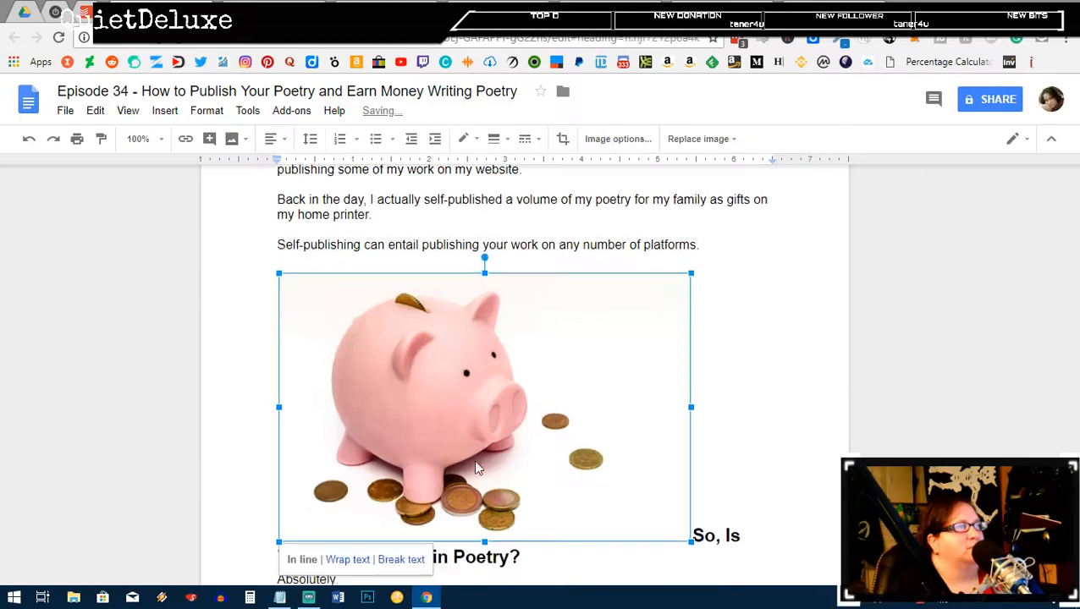
scroll(476, 468, "down", 1)
left_click(351, 475)
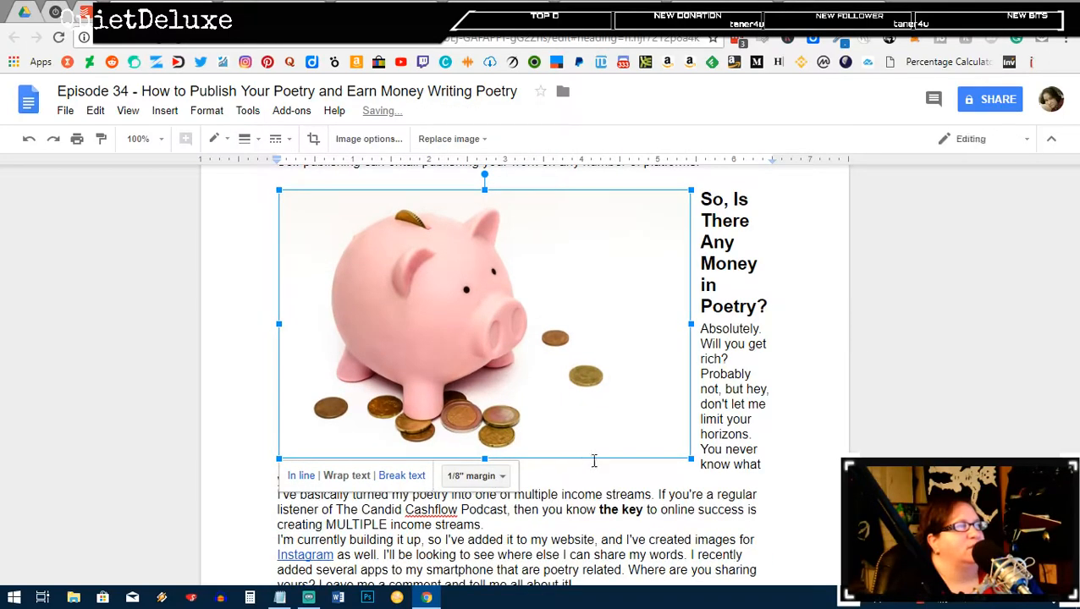
left_click_drag(688, 457, 597, 398)
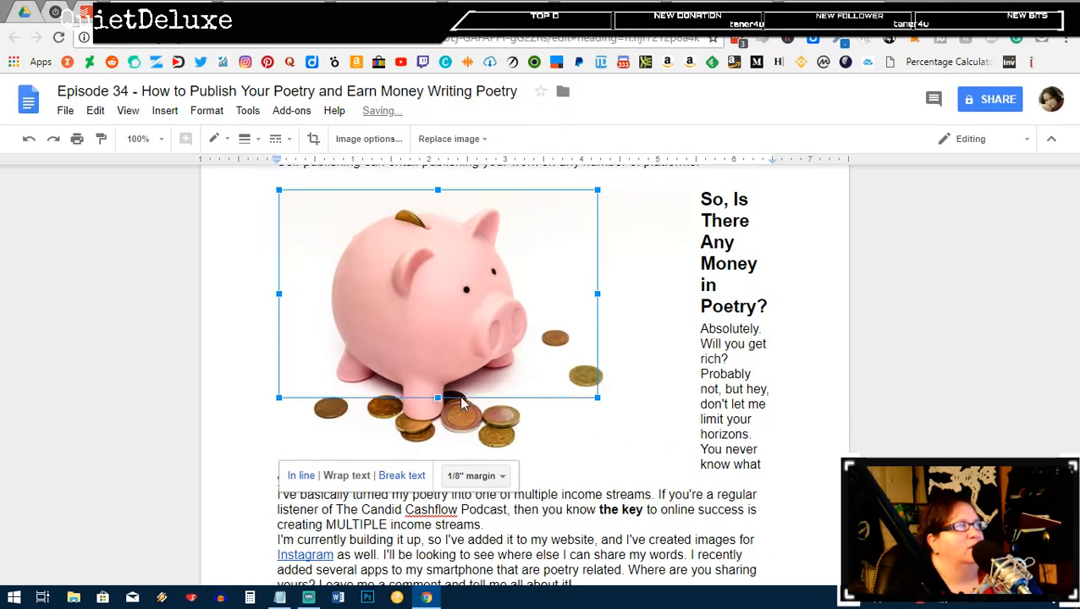
left_click_drag(462, 404, 404, 373)
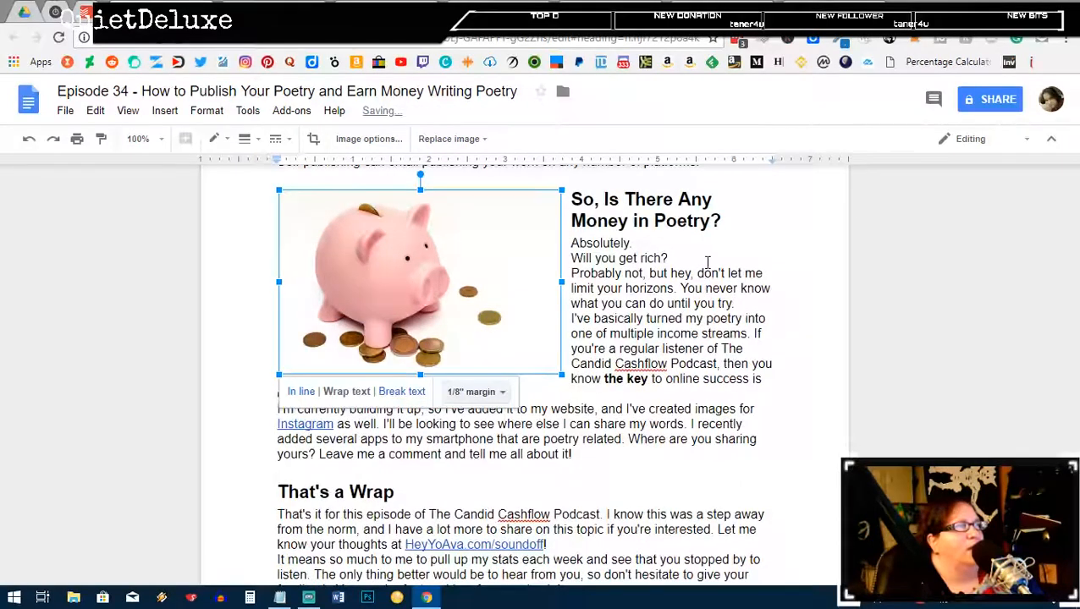
left_click(676, 240)
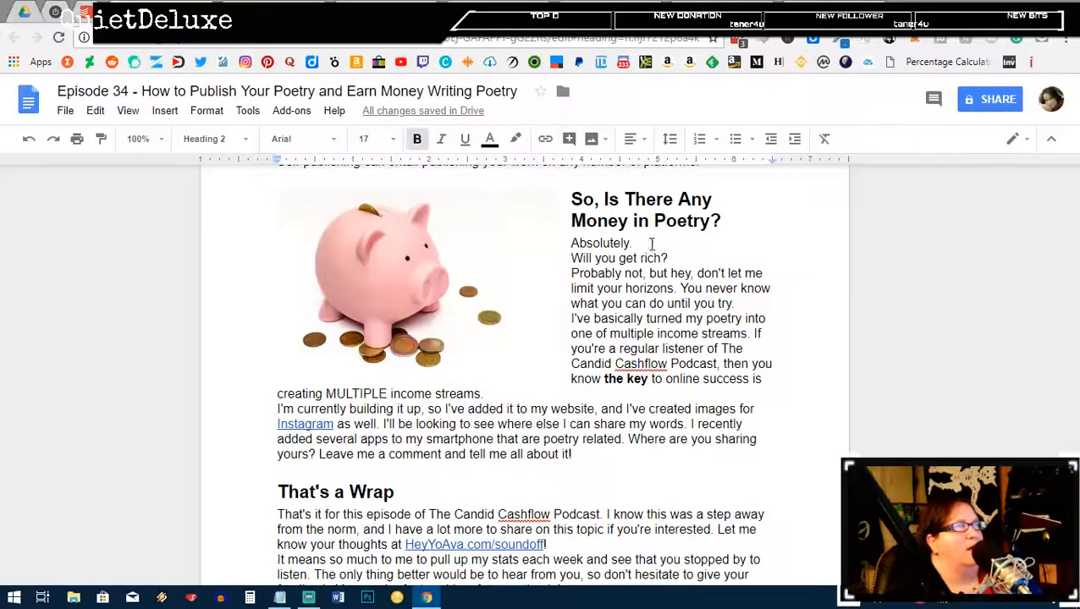
Step: Add blank lines after 'Absolutely.' and 'Will you get rich?'
left_click(645, 243)
key("Return")
left_click(680, 274)
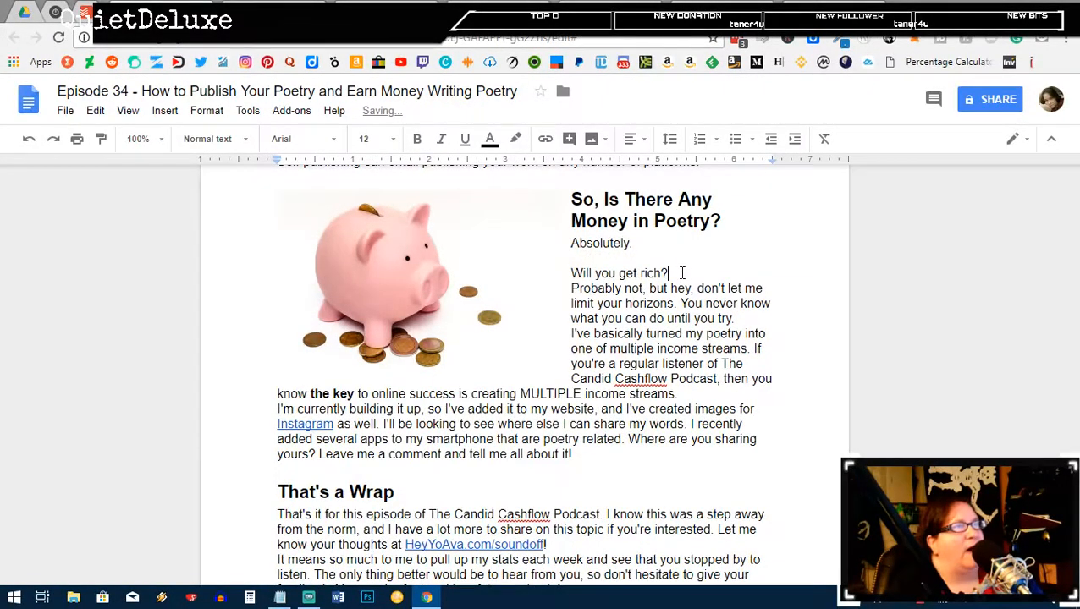
key("Return")
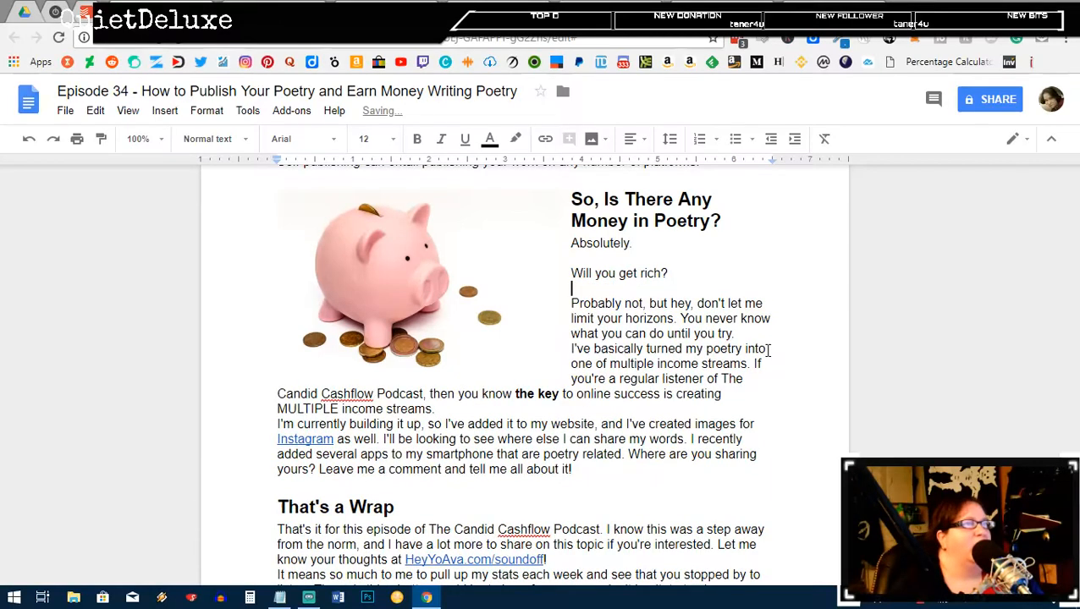
Step: Add blank lines after 'until you try.', 'MULTIPLE income streams.' and the soundoff link
left_click(762, 336)
key("Return")
left_click(599, 410)
key("Return")
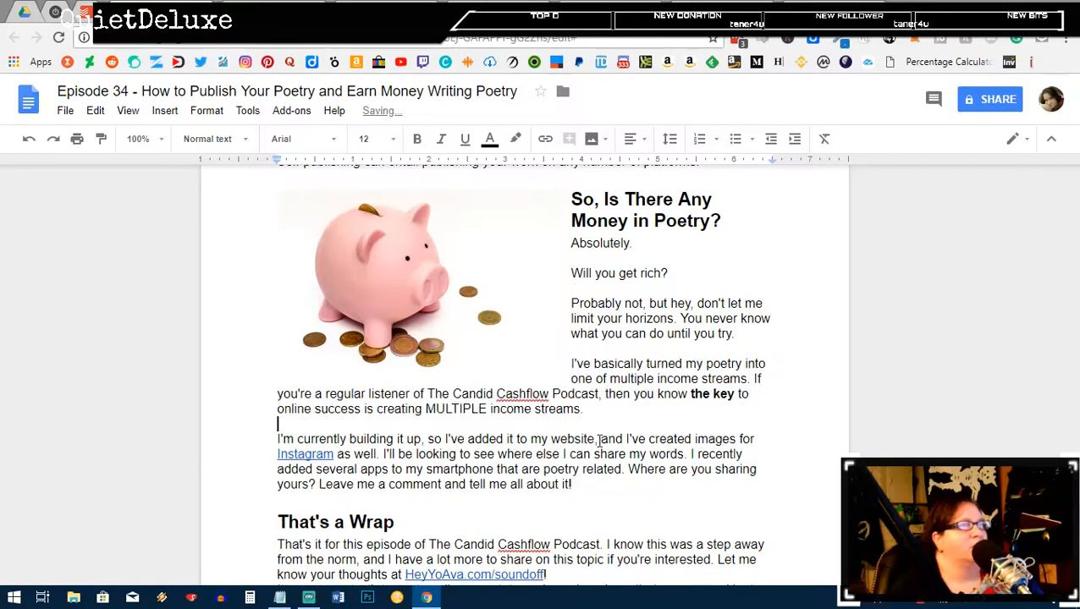
scroll(580, 489, "down", 1)
left_click(582, 494)
key("Return")
scroll(616, 440, "down", 3)
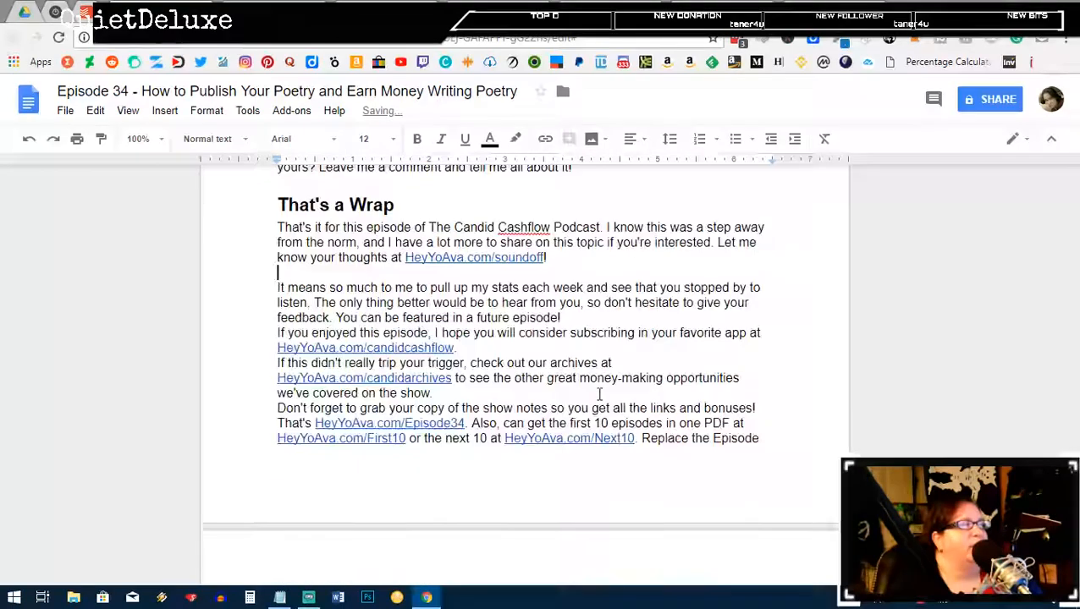
left_click(564, 258)
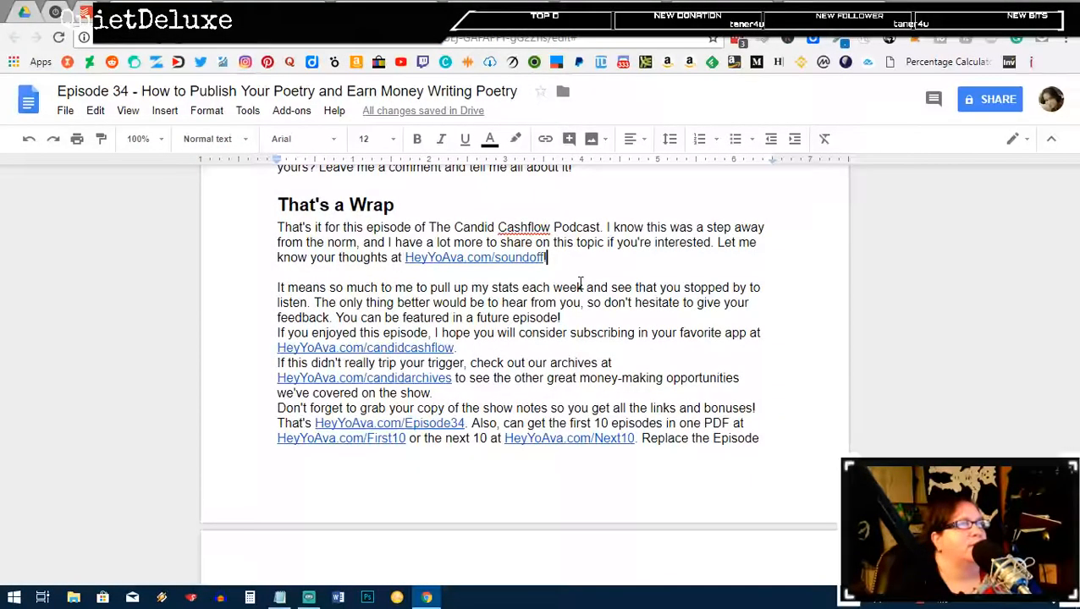
Step: Space the That's a Wrap paragraphs with blank lines through 'Wednesday!' and the closing sign-off
left_click(560, 318)
key("Return")
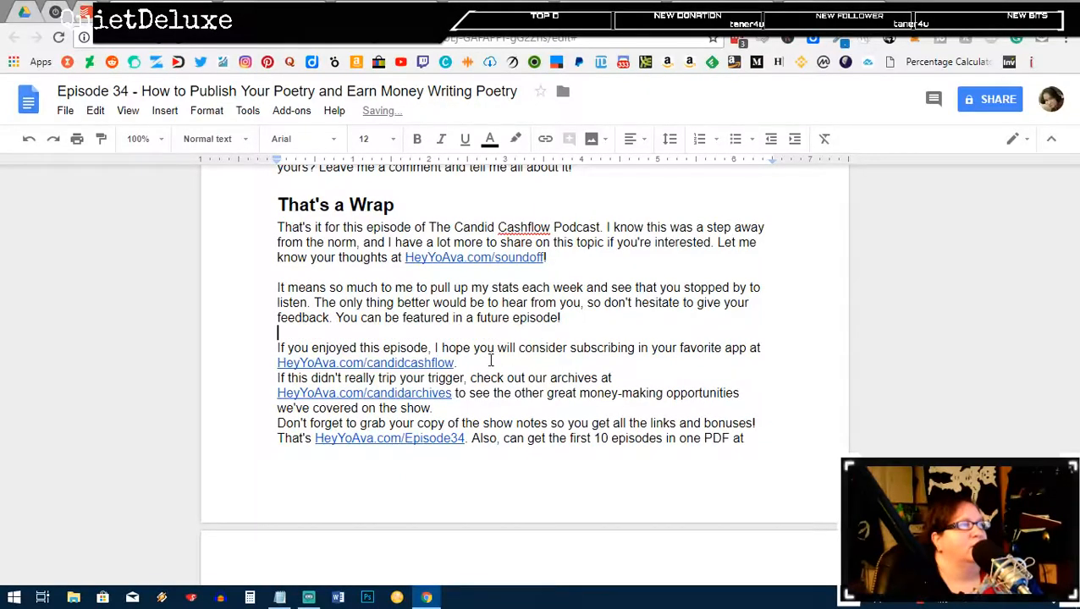
left_click(490, 362)
key("Return")
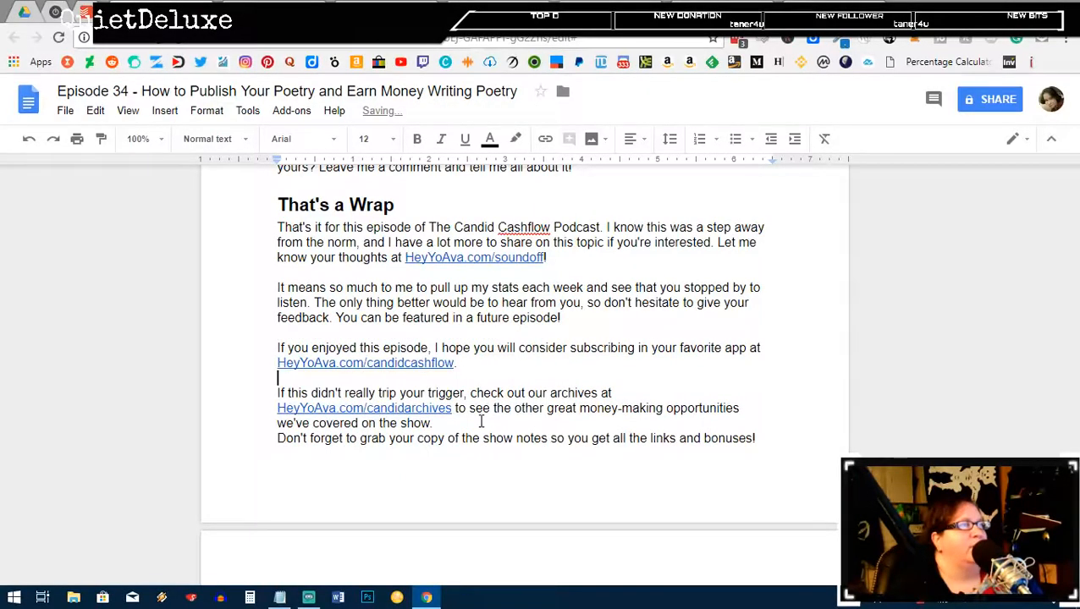
left_click(480, 423)
key("Return")
scroll(701, 484, "down", 3)
left_click(693, 501)
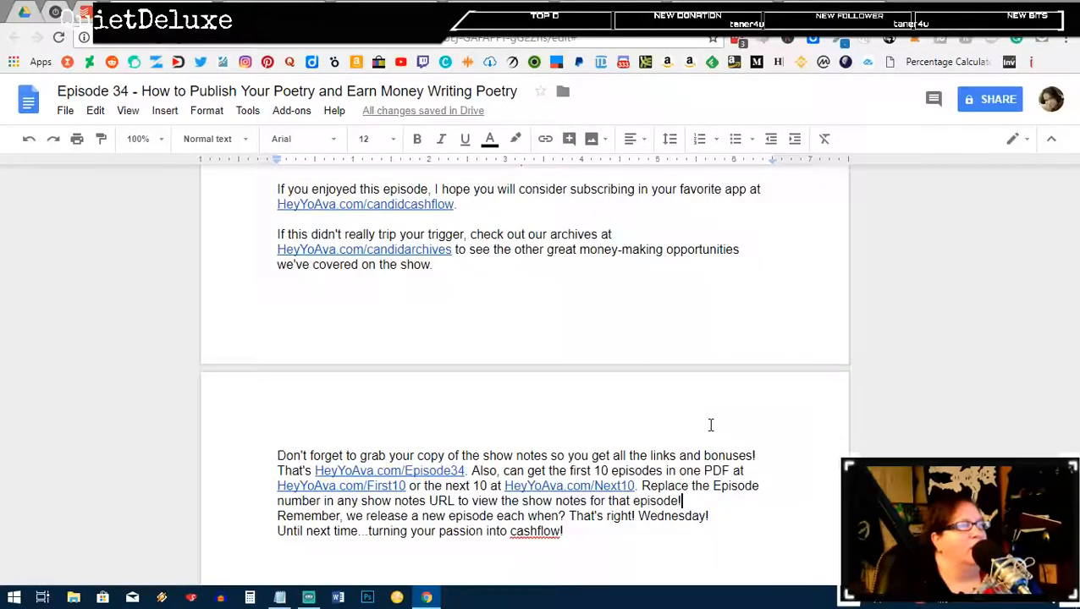
key("Return")
left_click(710, 531)
key("Return")
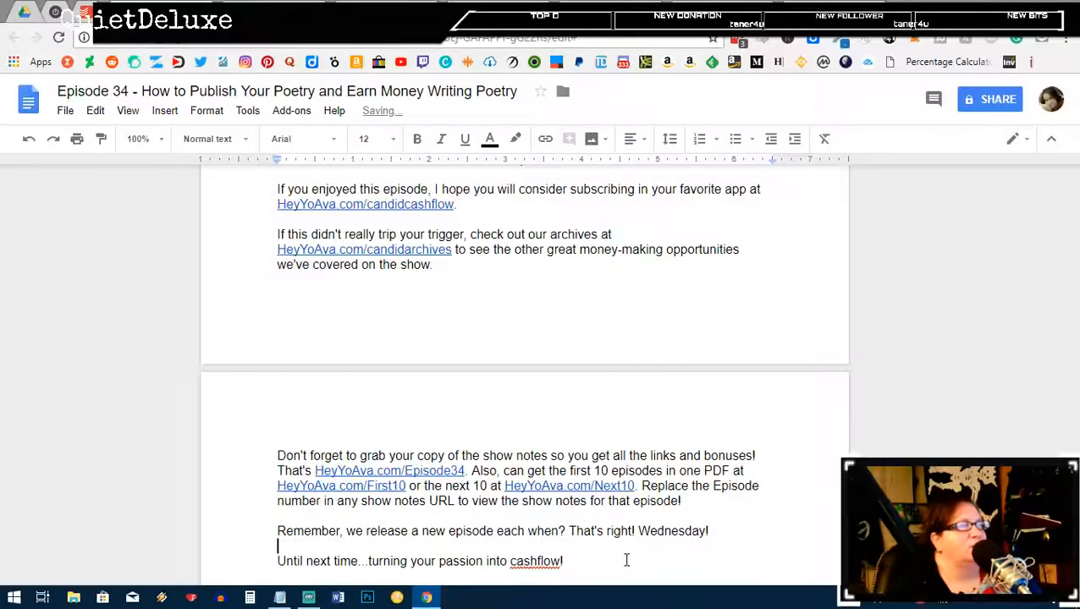
Step: Scroll back to the top and switch to the Candid Cashflow Podcast folder in Drive
scroll(617, 436, "down", 1)
scroll(643, 359, "up", 10)
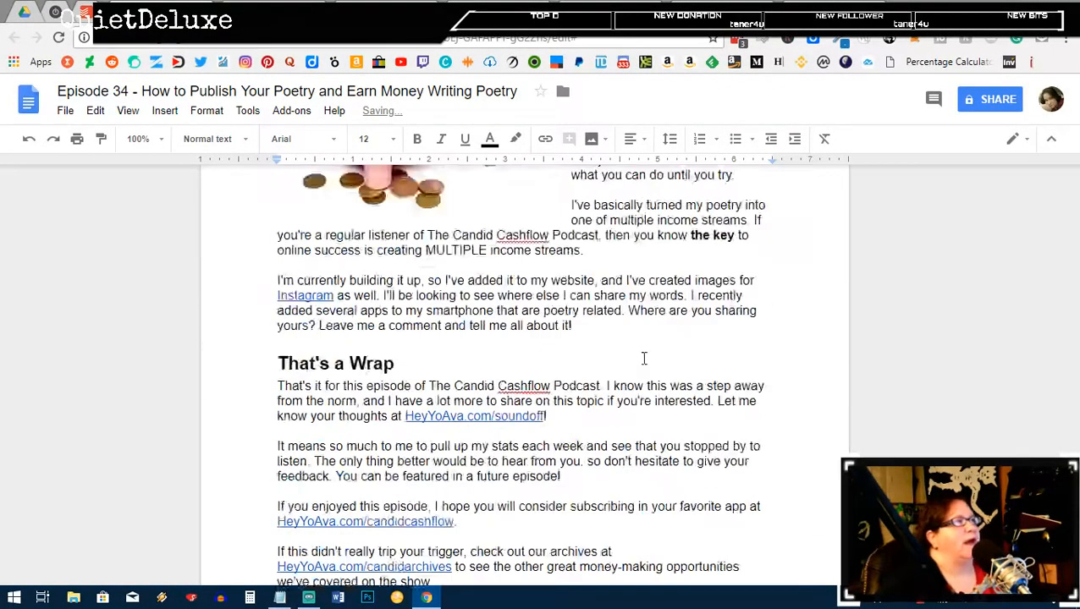
scroll(658, 346, "up", 20)
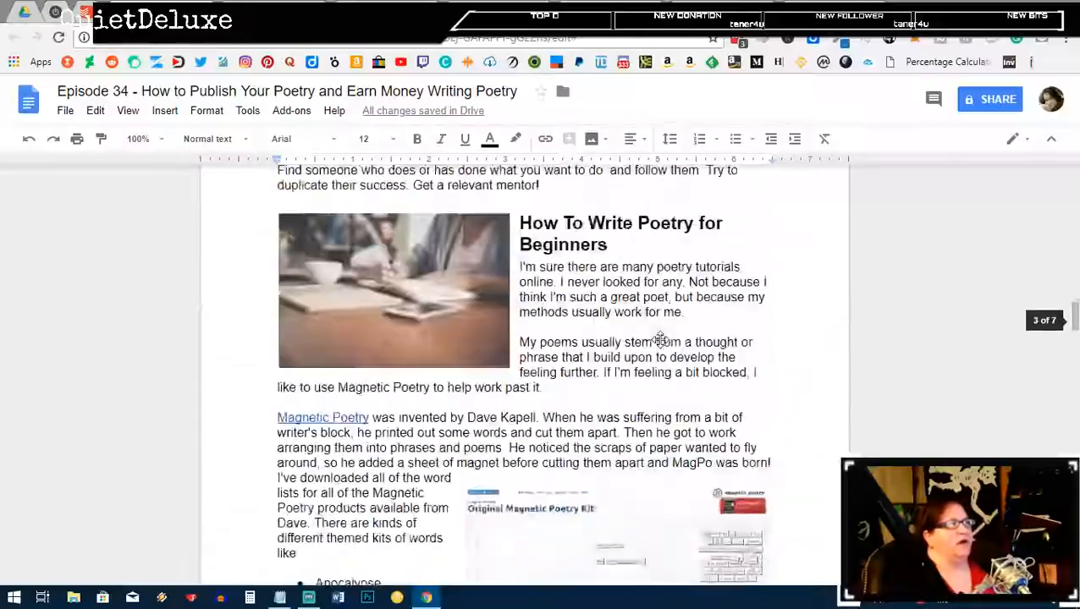
scroll(662, 337, "up", 10)
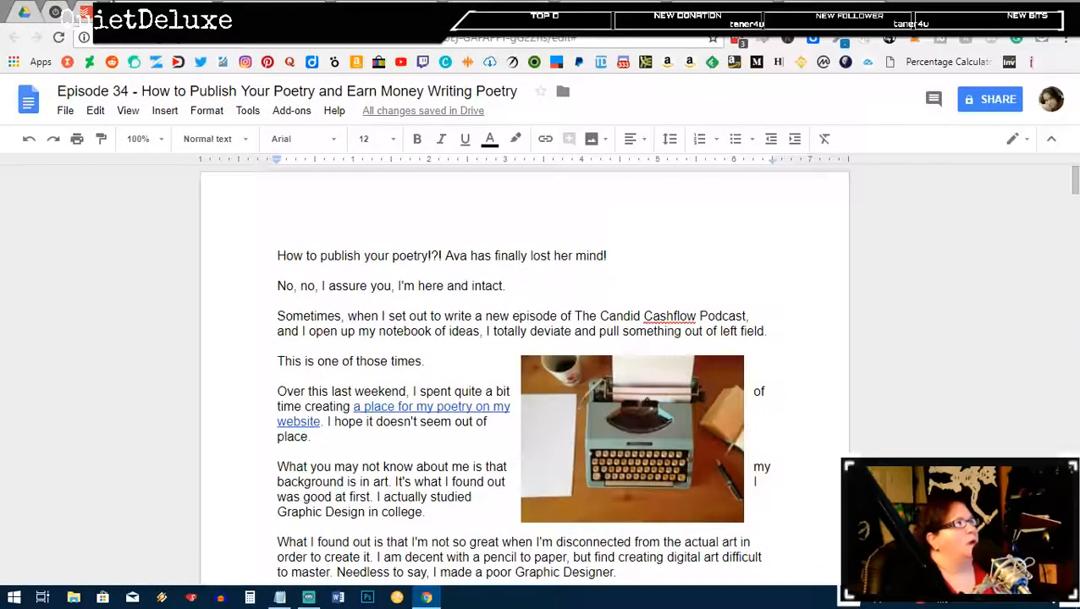
left_click(24, 12)
Step: Open the Episode 33 document from the Candid Cashflow Podcast folder, then return to the WordPress editor
scroll(728, 410, "up", 2)
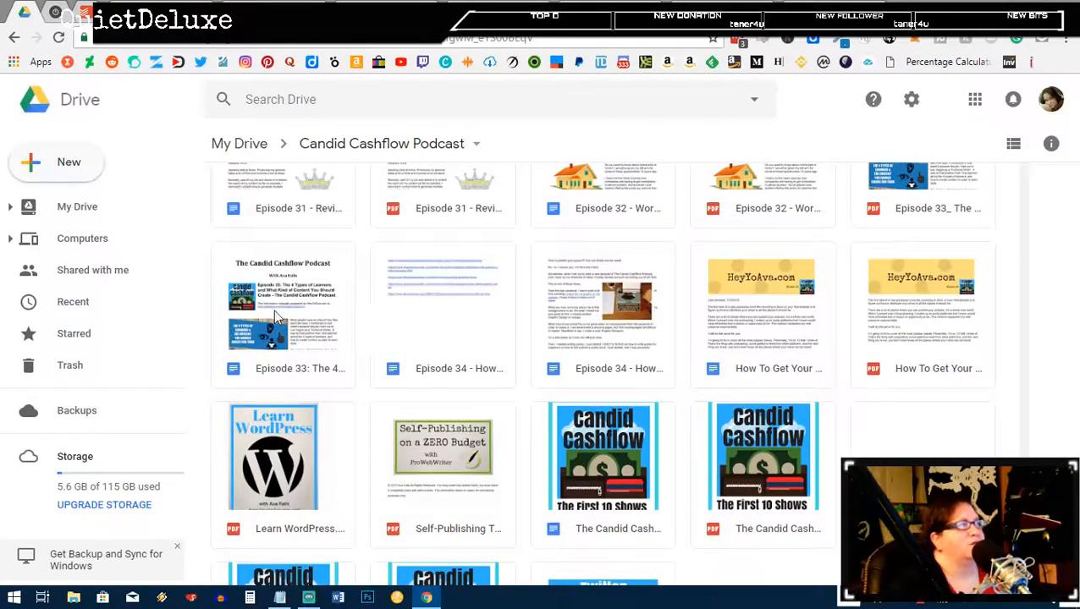
left_click(274, 318)
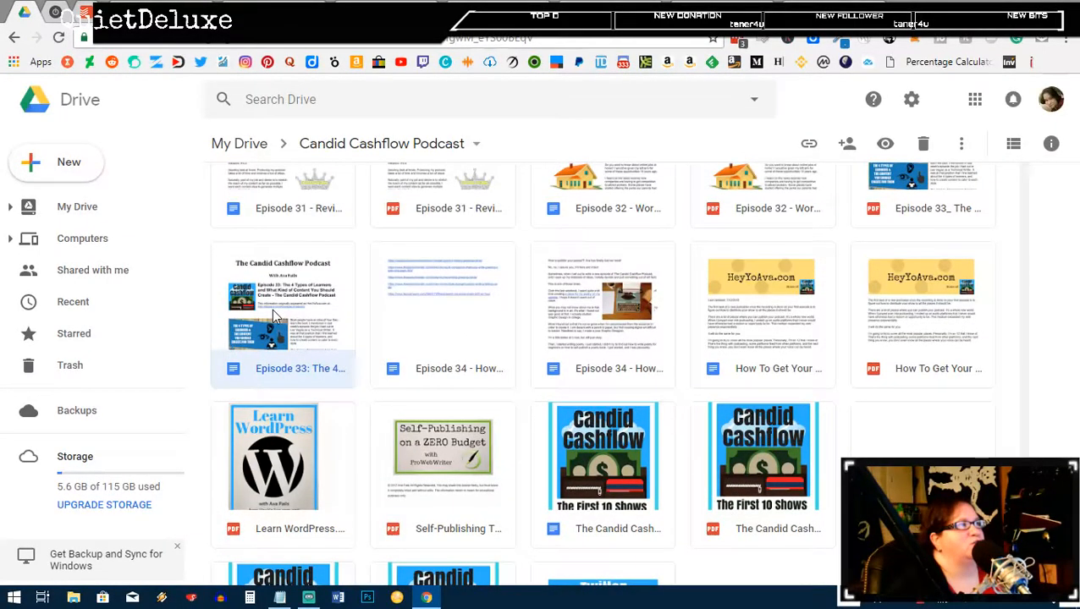
double_click(274, 318)
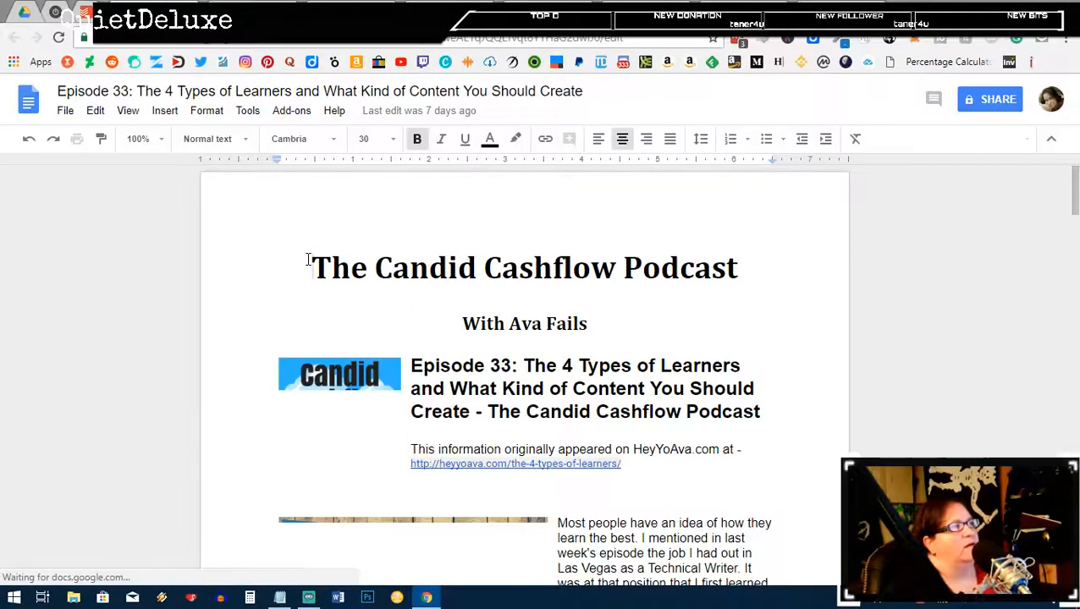
key("ctrl+Tab")
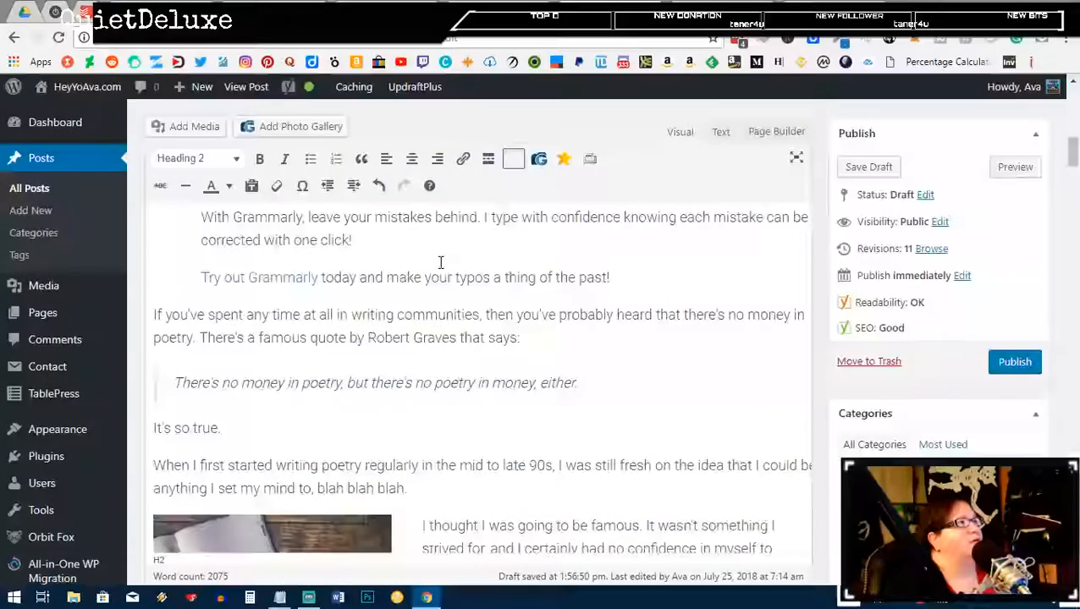
Step: Copy the poetry post's permalink URL and go back to the Episode 34 document
scroll(205, 194, "up", 10)
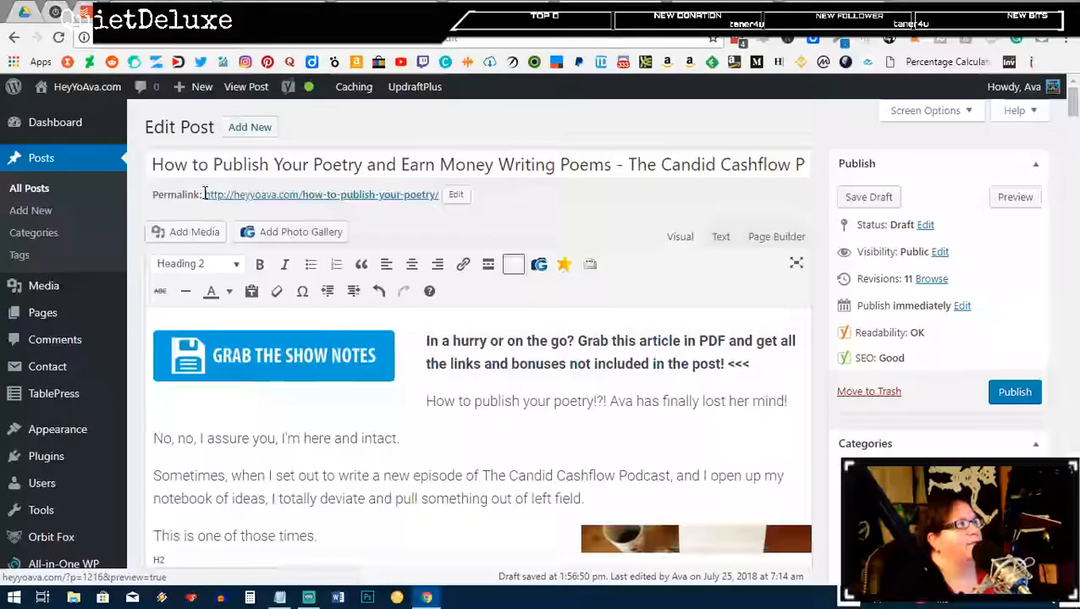
left_click_drag(205, 193, 440, 190)
key("ctrl+c")
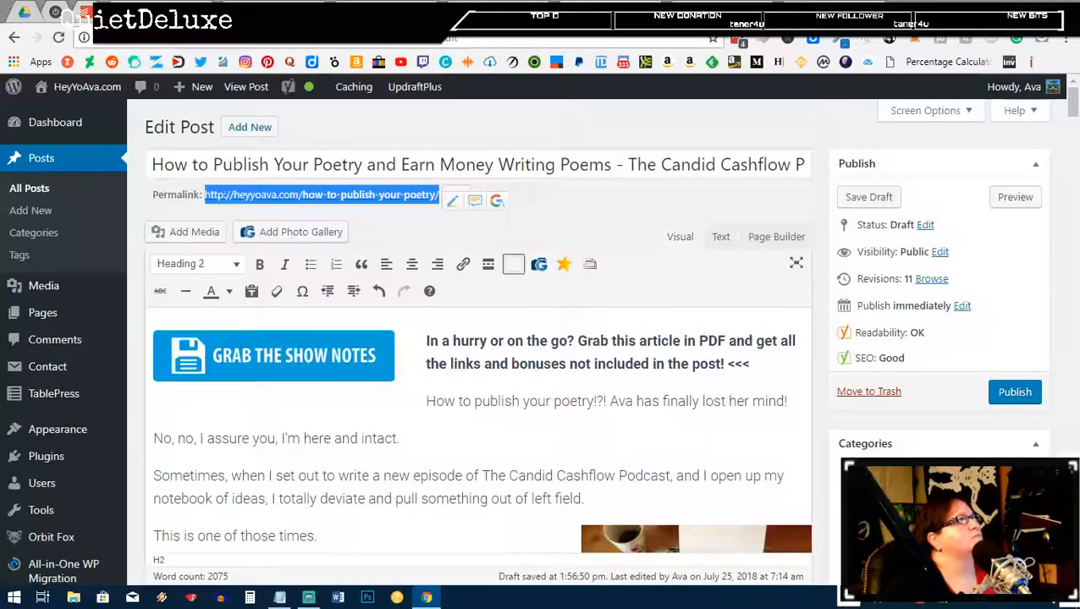
left_click(406, 12)
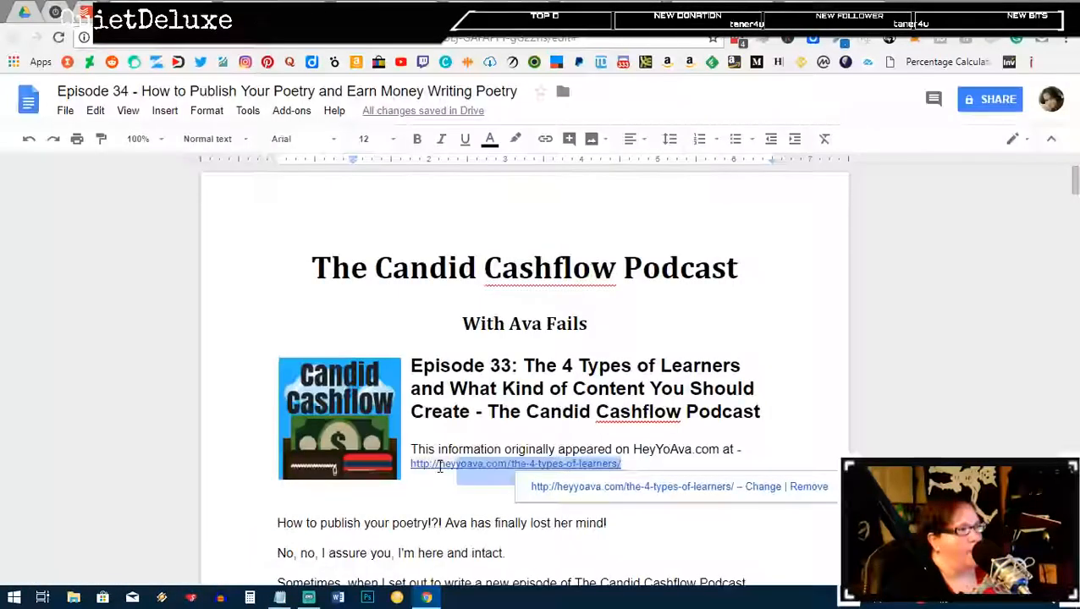
Step: Replace the old Episode 33 link with the poetry post URL as both text and target
left_click_drag(439, 466, 413, 471)
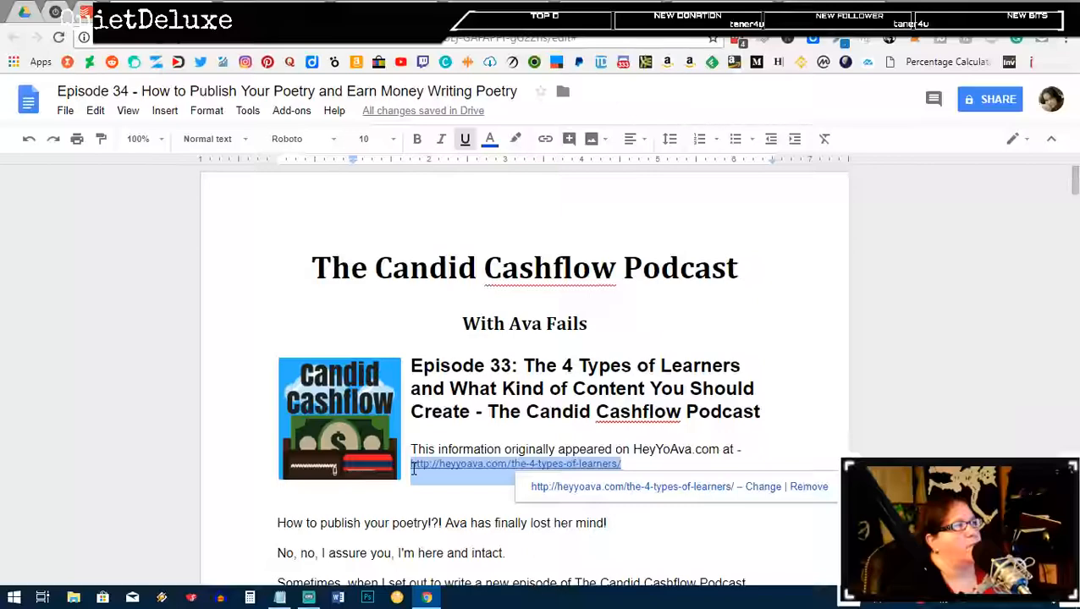
key("ctrl+v")
key("ctrl+k")
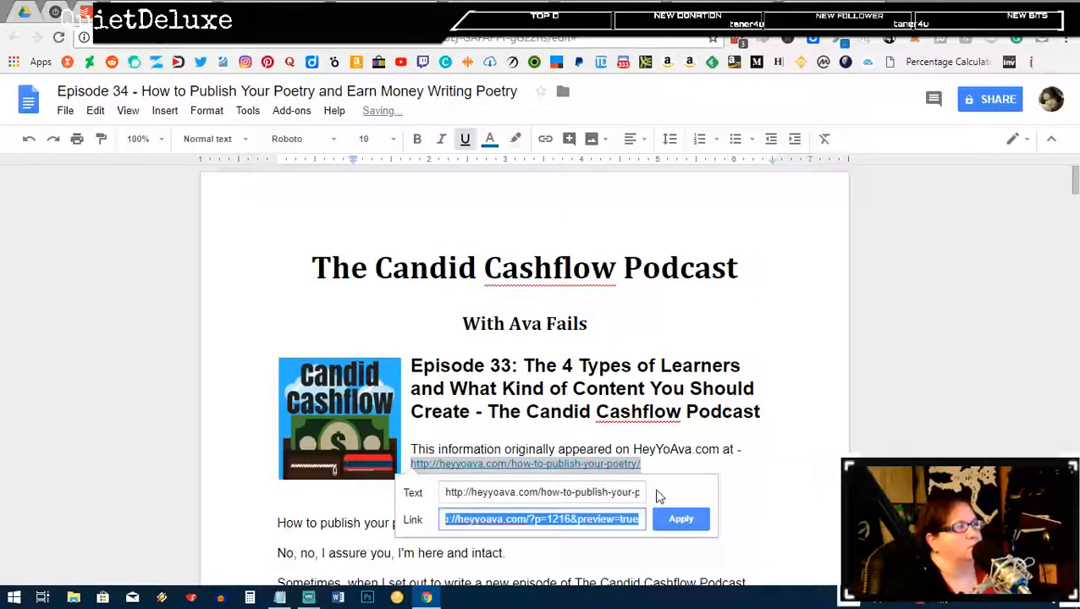
key("ctrl+v")
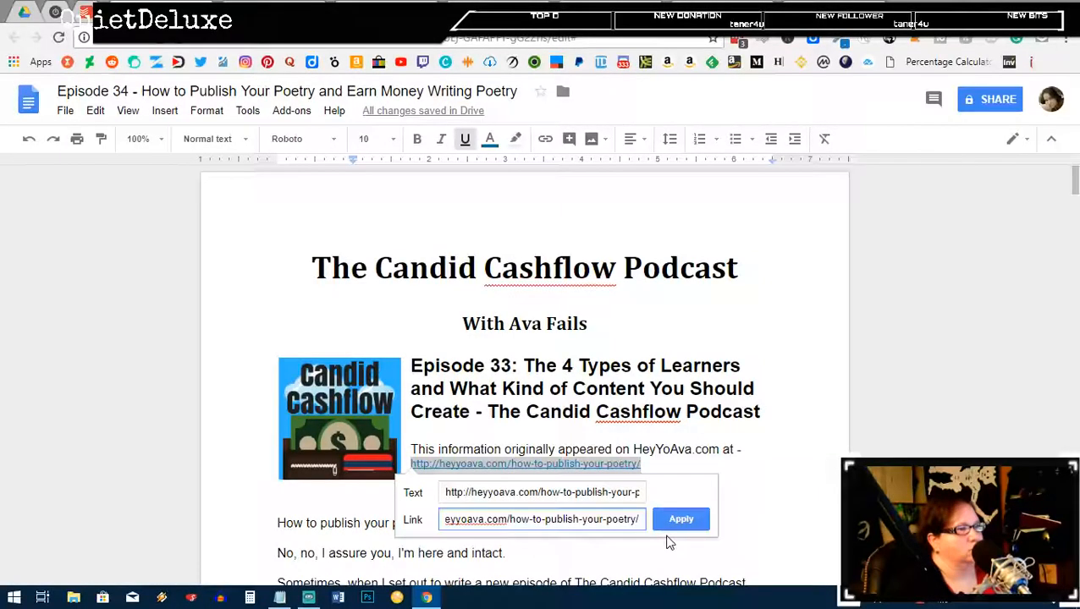
left_click(677, 519)
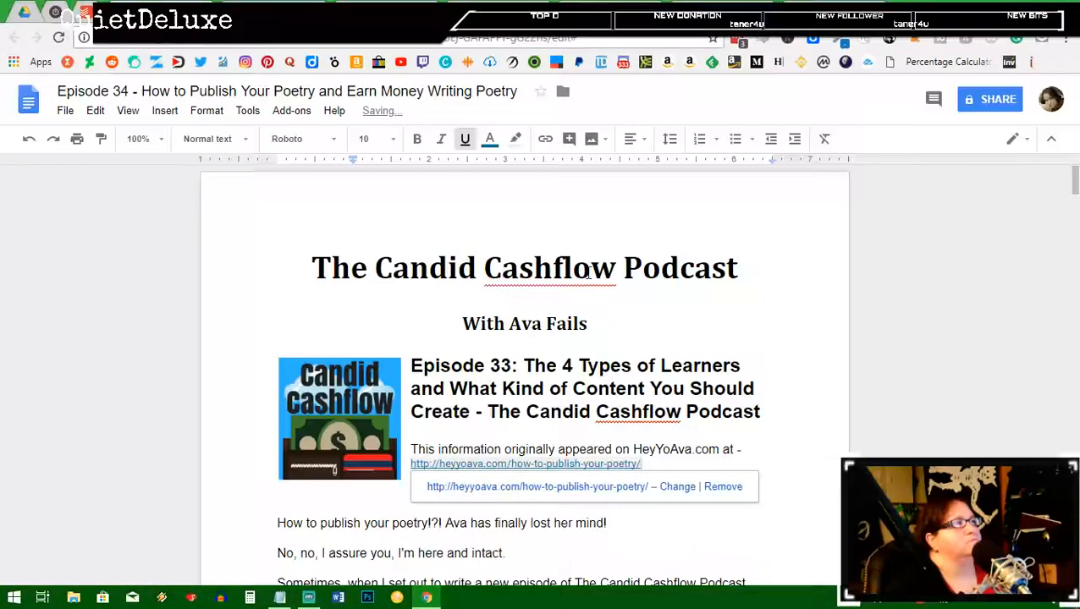
Step: Change the heading to 'Episode 34: How To Publish Your Poetry and Earn Money Writing Poems'
left_click_drag(501, 366, 511, 366)
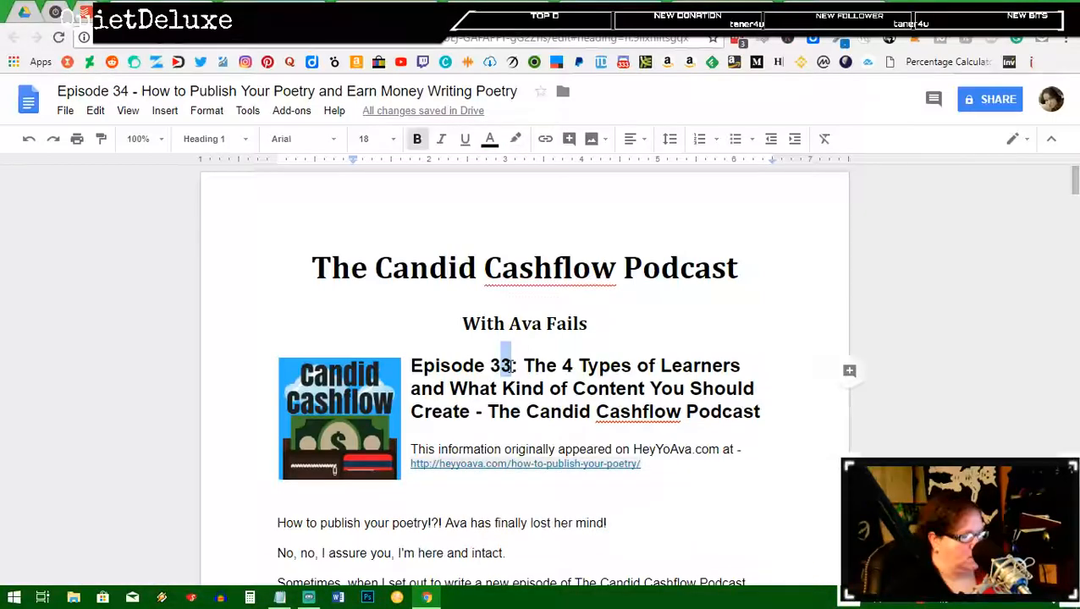
type("4")
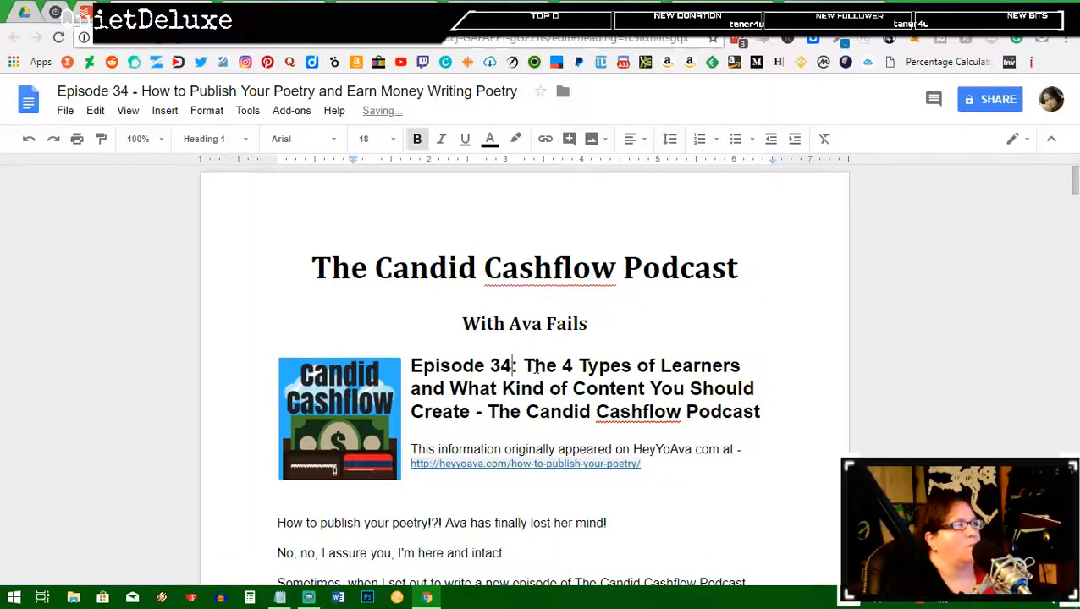
left_click_drag(524, 367, 471, 421)
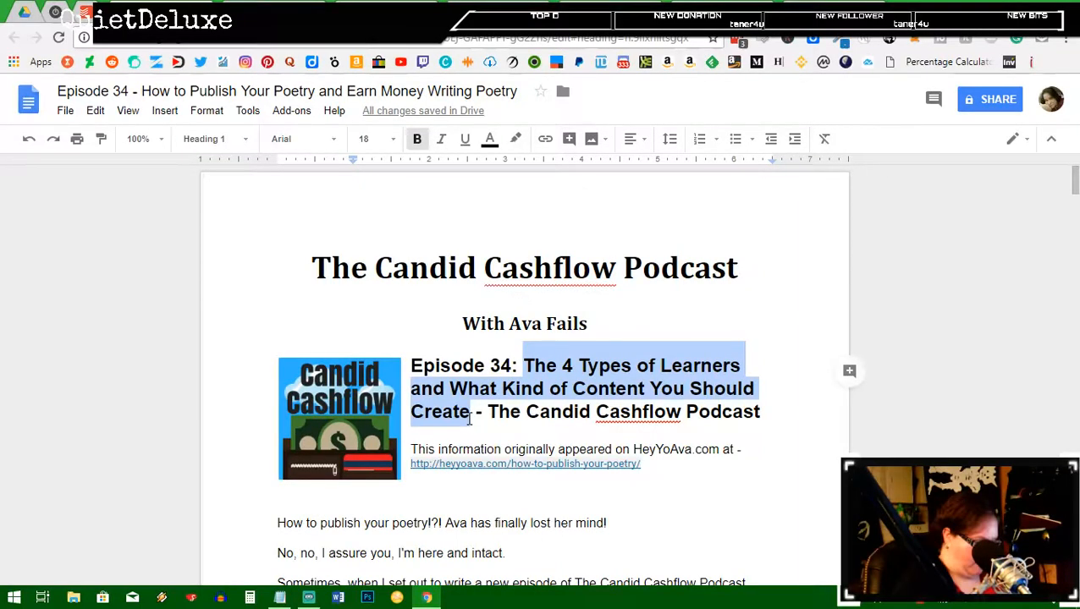
type("Ho")
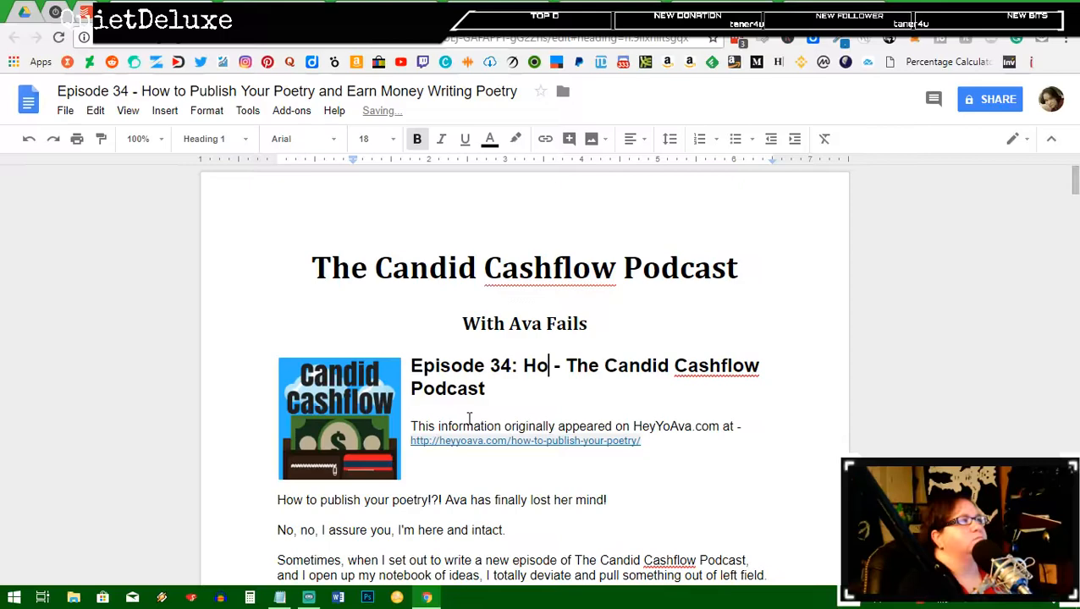
type("w To ")
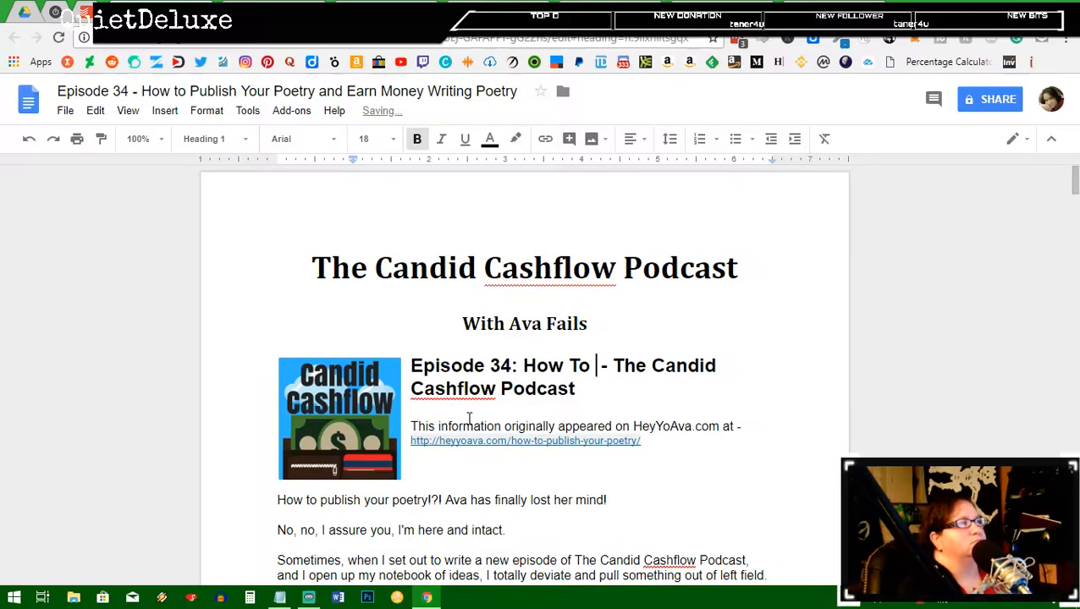
type("Publish Your ")
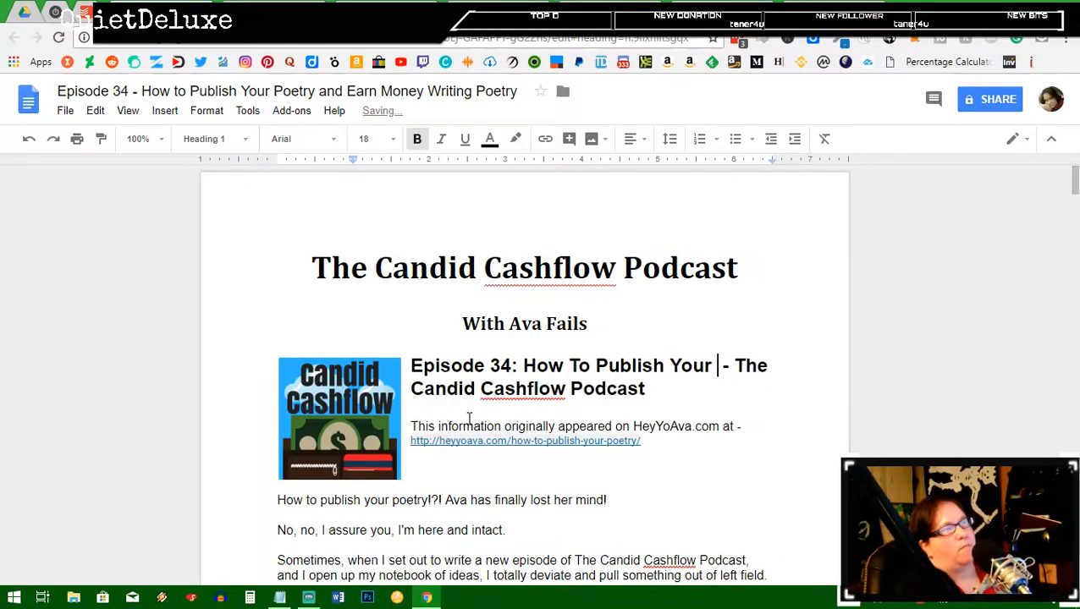
type("Poetry and Earn Money")
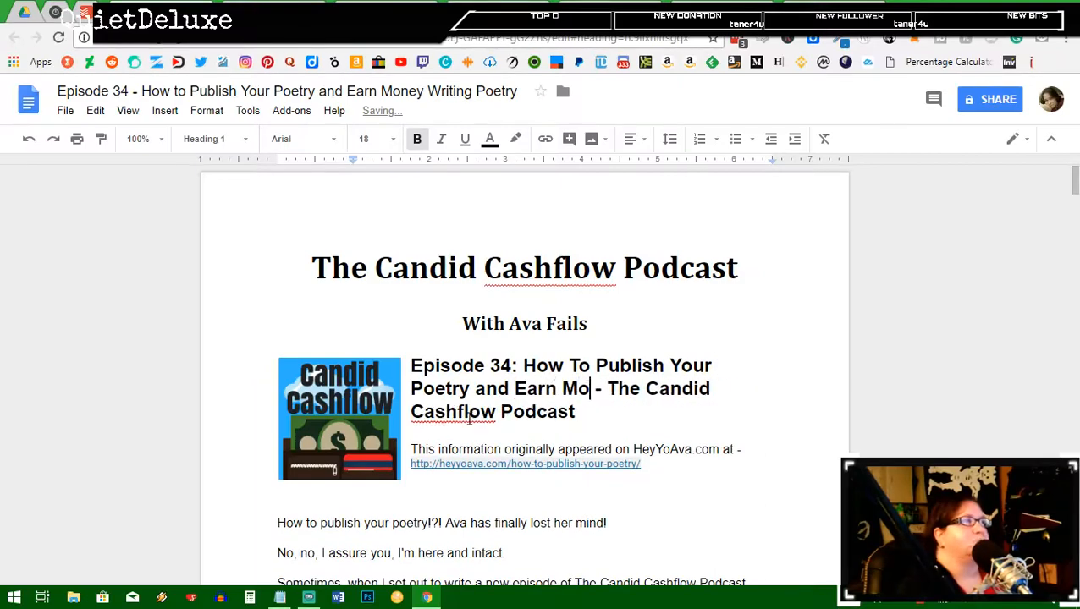
type(" Writin")
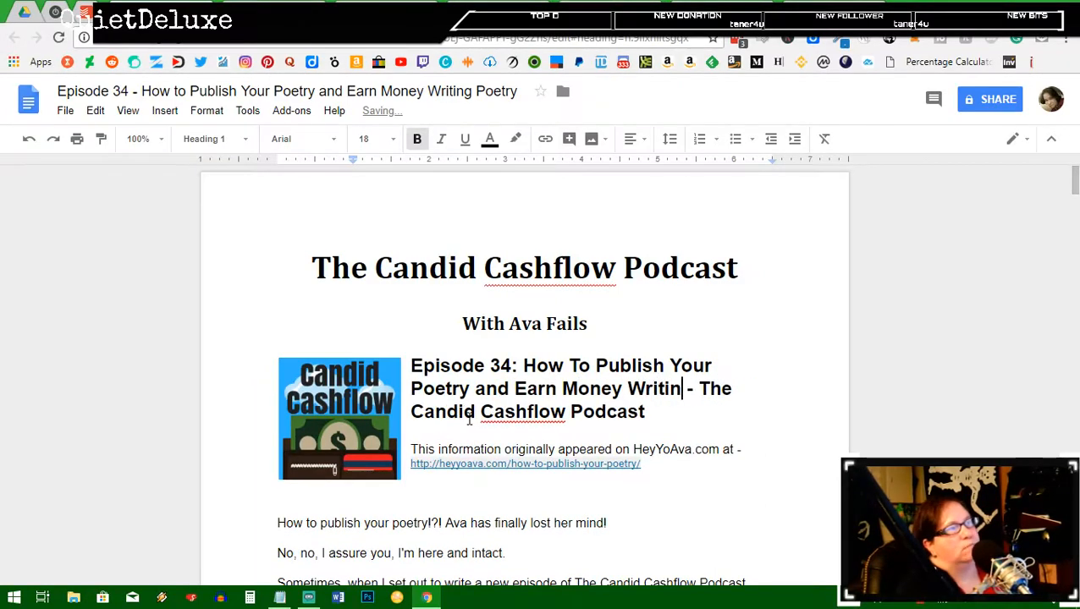
type("g Poetr")
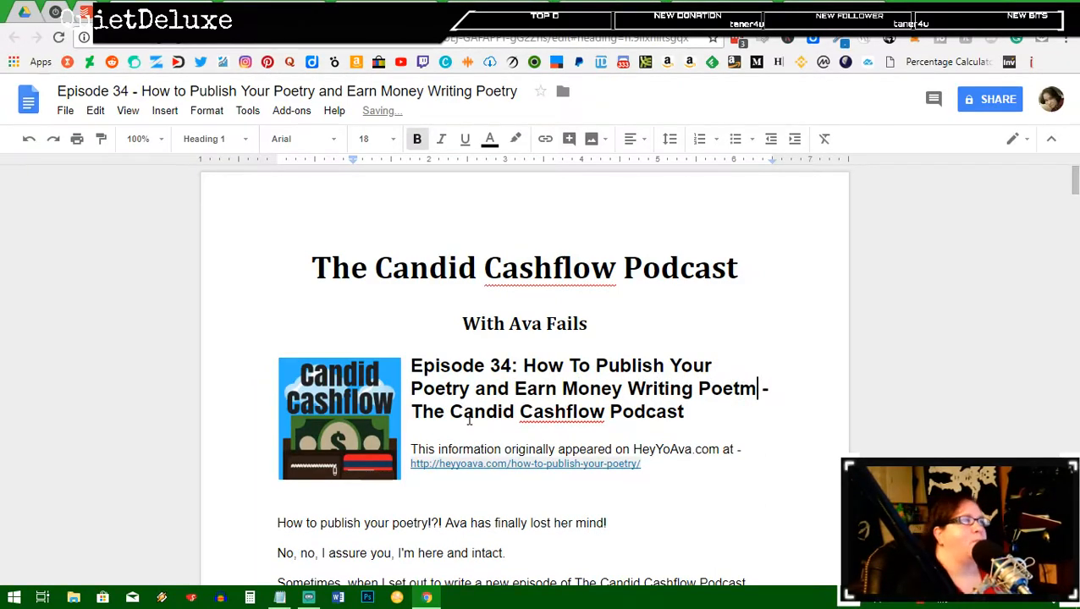
key("BackSpace")
key("BackSpace")
key("BackSpace")
type("ems")
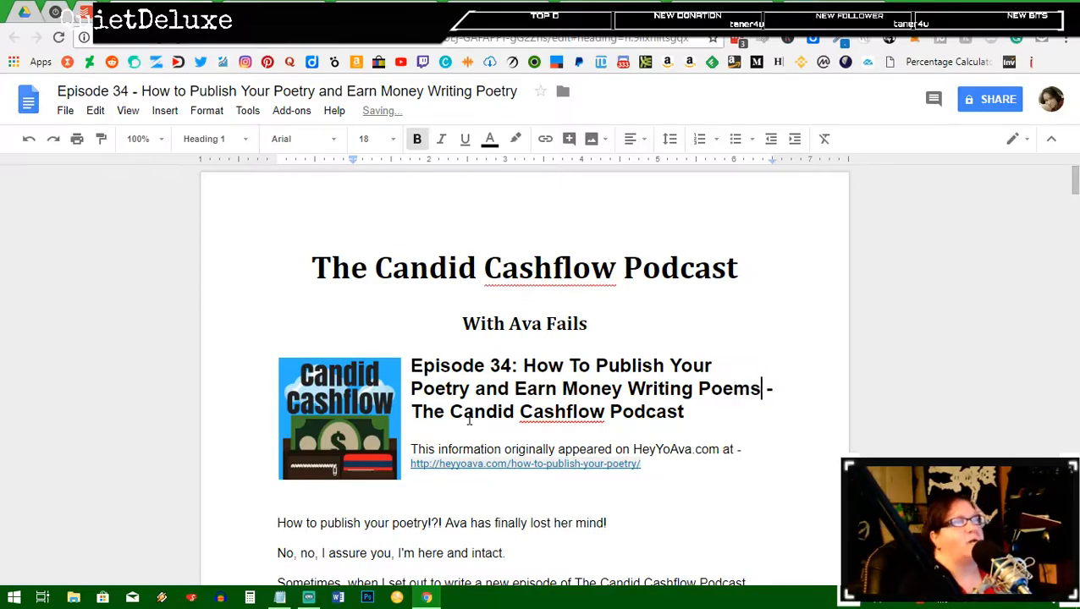
scroll(469, 421, "down", 2)
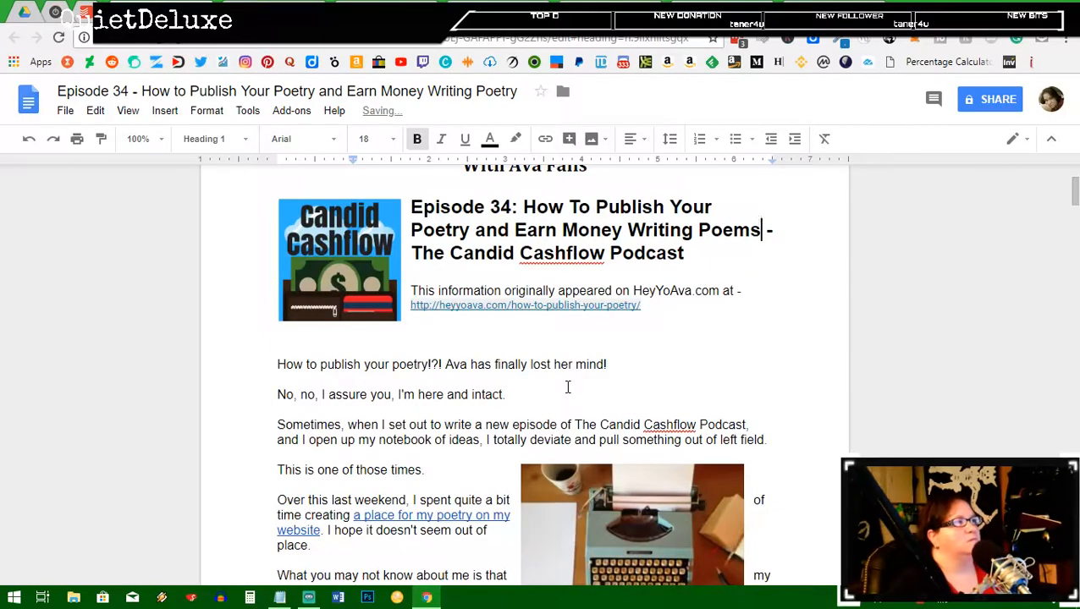
Step: Add two blank lines after the closing 'cashflow!' line at the end of the script
scroll(577, 381, "down", 1)
scroll(562, 402, "down", 20)
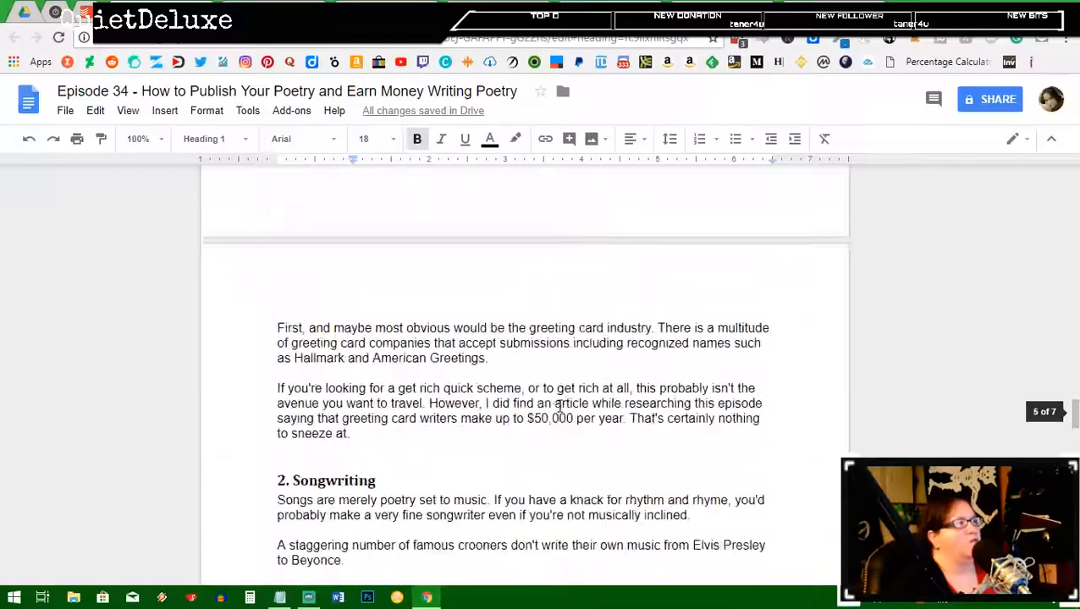
scroll(559, 407, "down", 20)
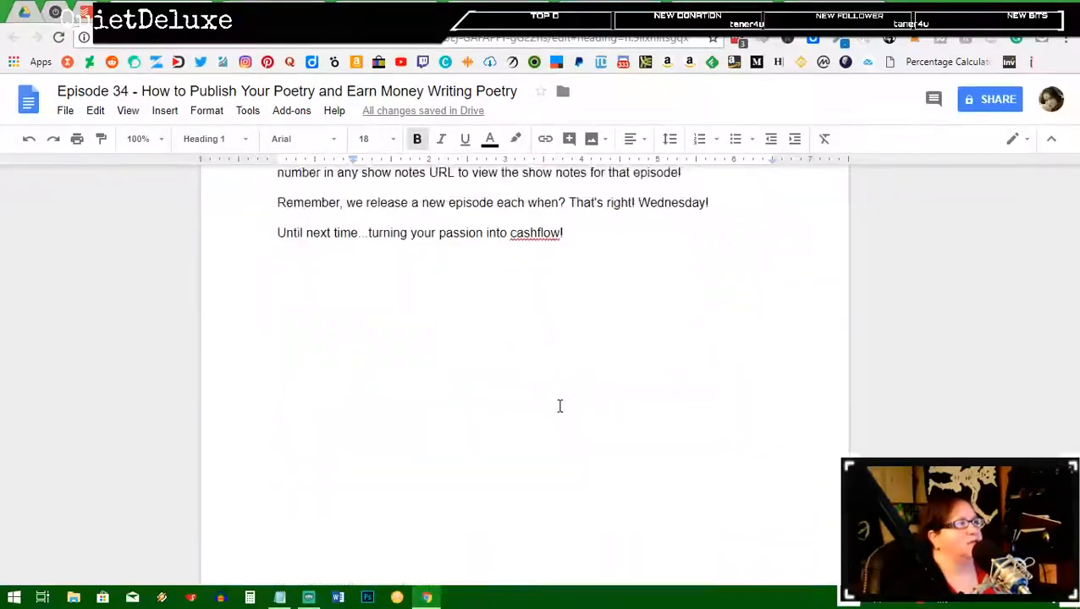
scroll(559, 407, "up", 3)
left_click(631, 436)
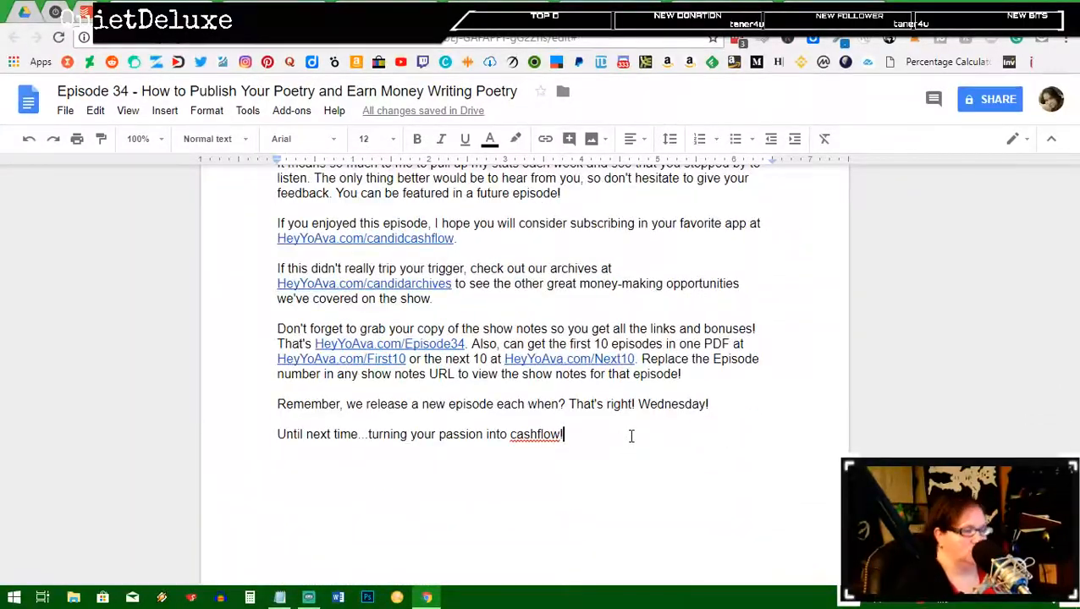
key("Return")
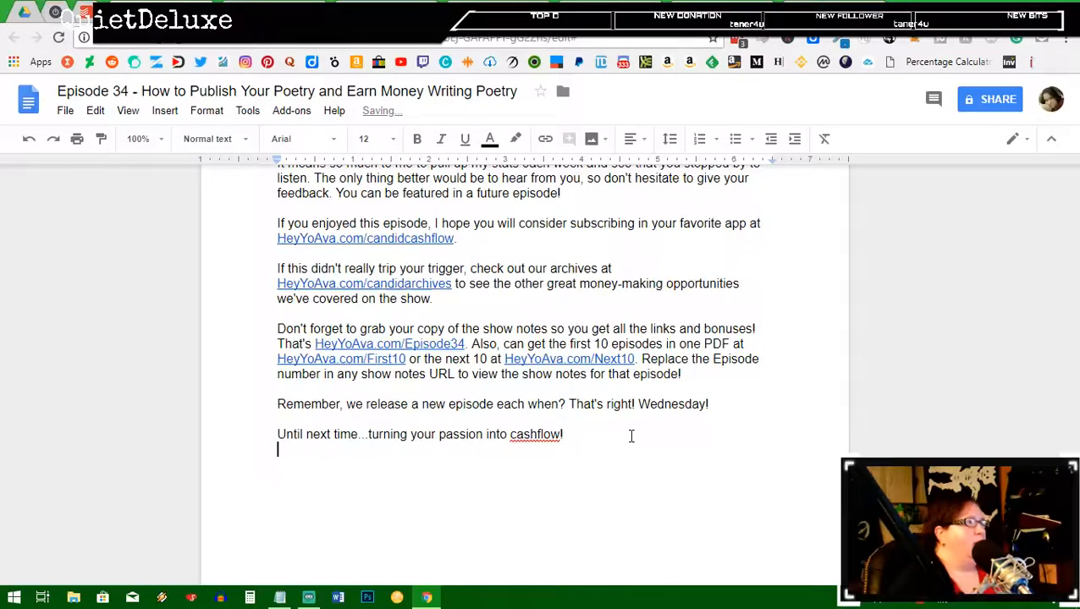
key("Return")
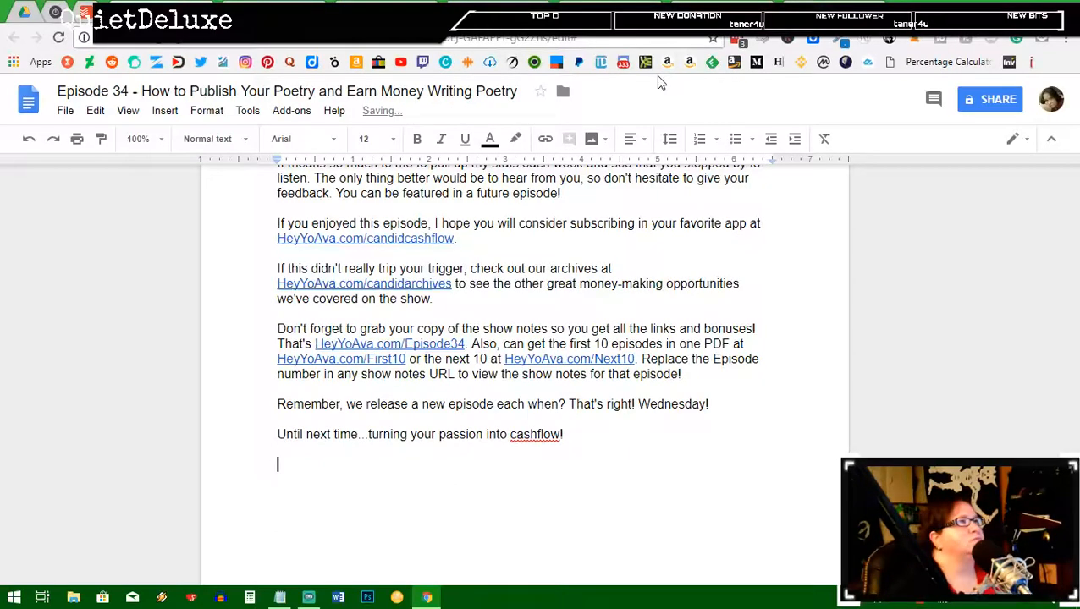
Step: Insert a Heading 2 reading 'Bonus' with a blank line below, then switch to Toggl
left_click(214, 139)
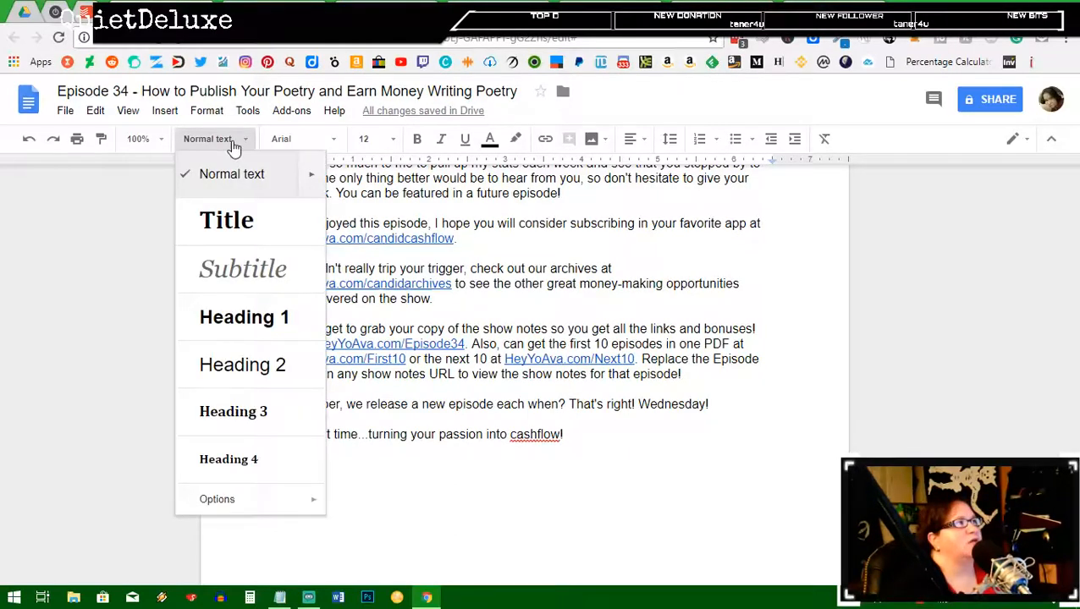
left_click(251, 361)
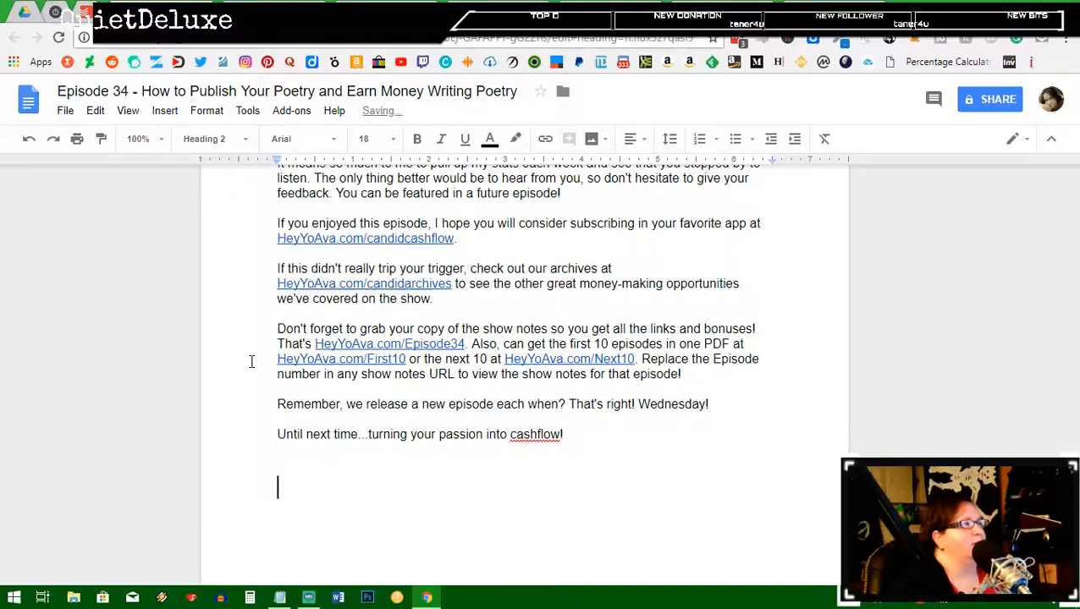
type("B")
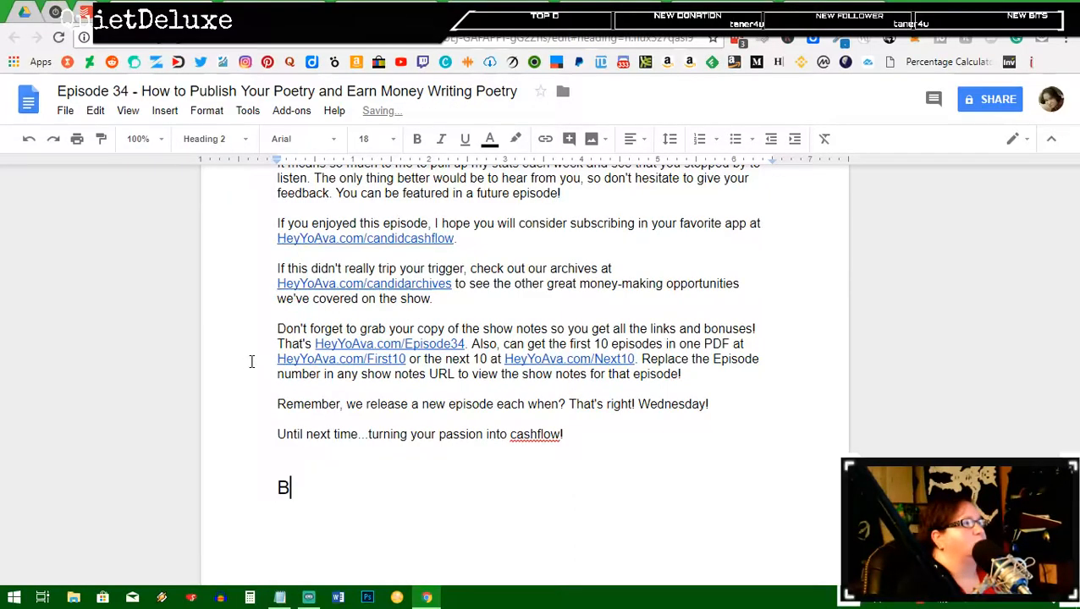
type("onus")
key("Return")
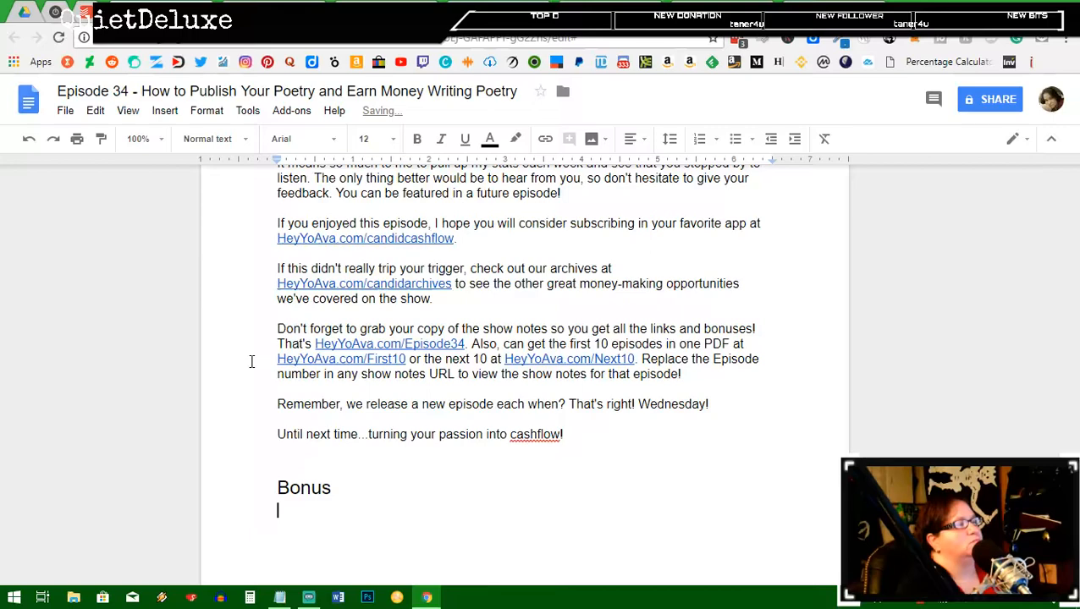
key("Return")
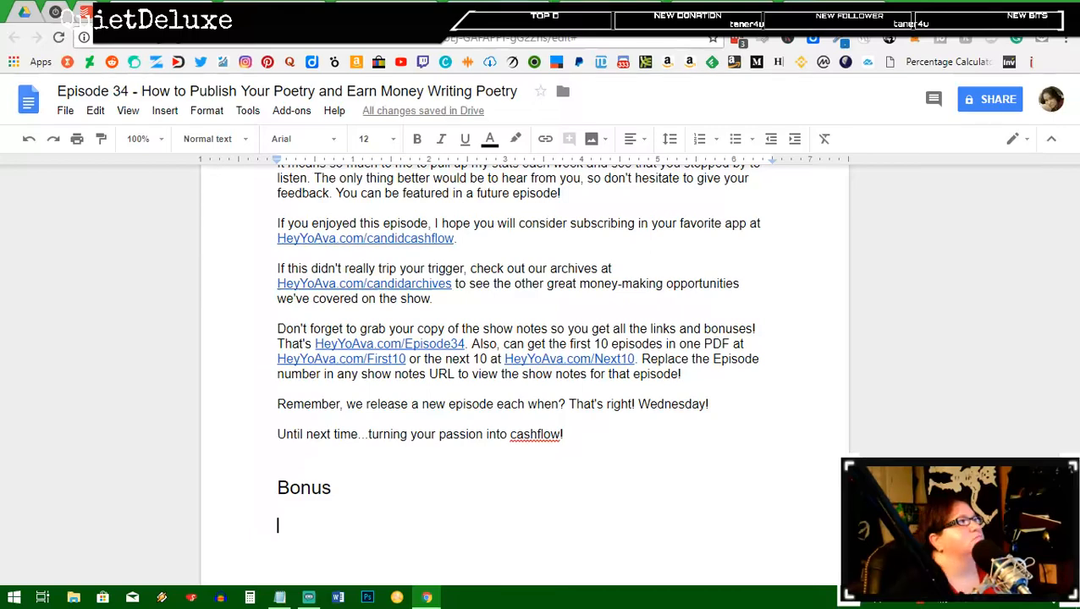
key("ctrl+2")
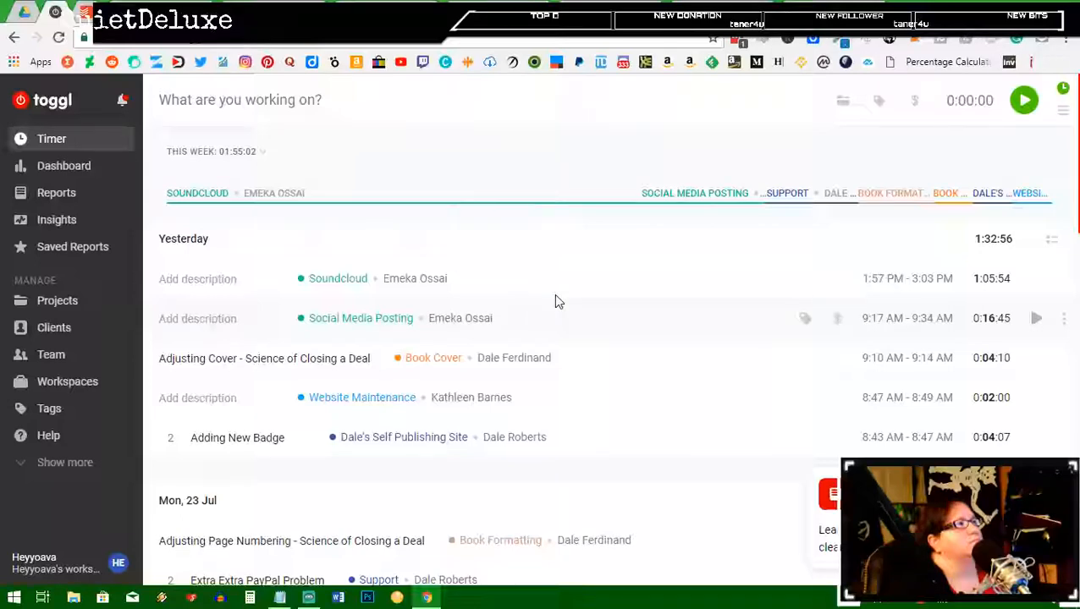
Step: Switch to the WordPress post draft and scroll through it to the 'That's a Wrap' heading
key("ctrl+Tab")
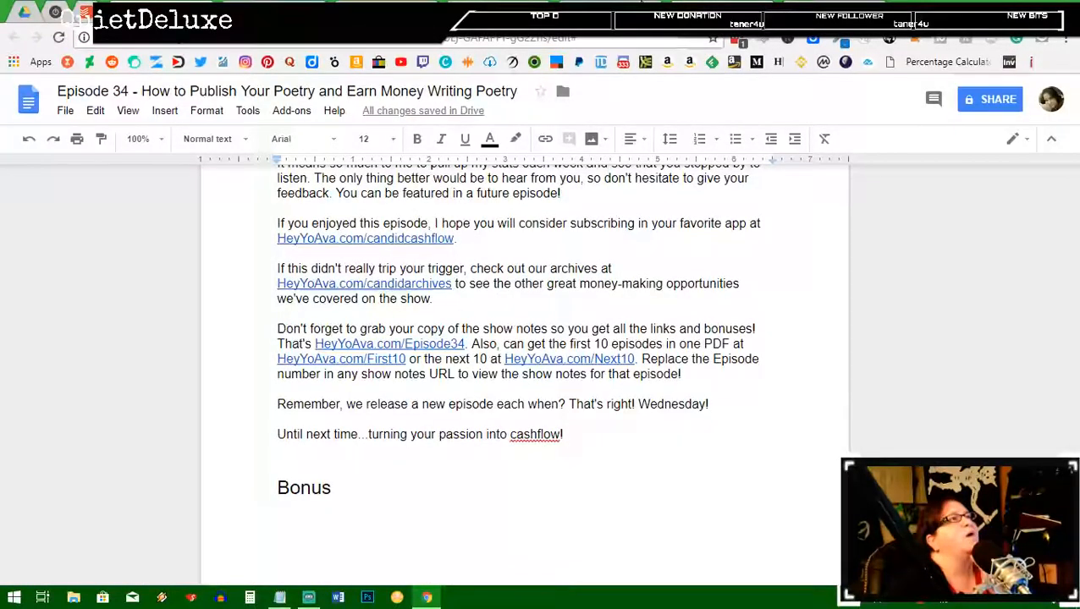
left_click(641, 3)
scroll(541, 382, "down", 3)
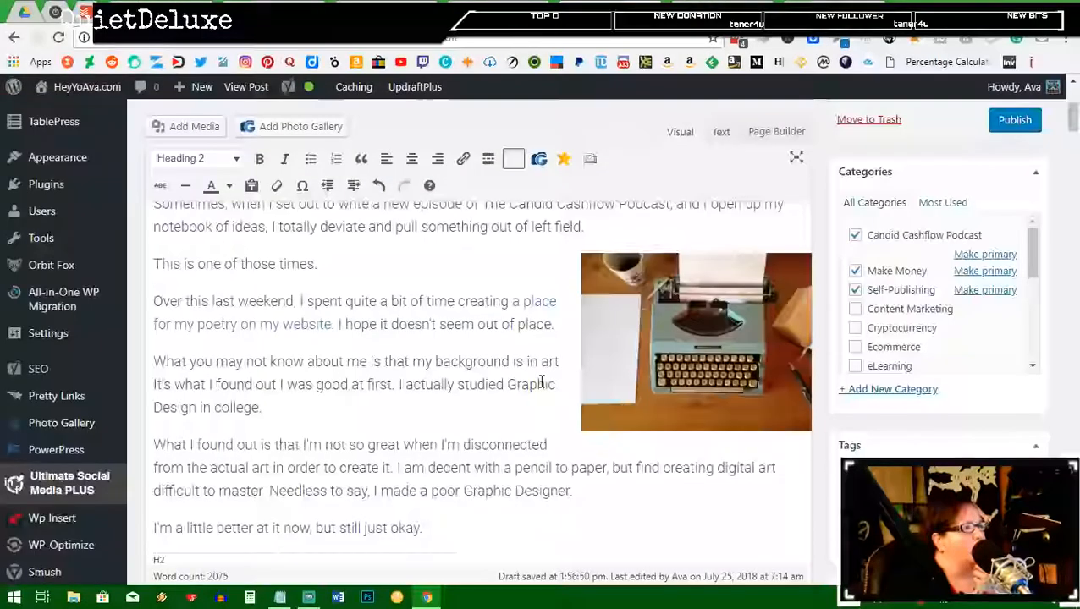
scroll(542, 381, "down", 10)
scroll(542, 381, "up", 5)
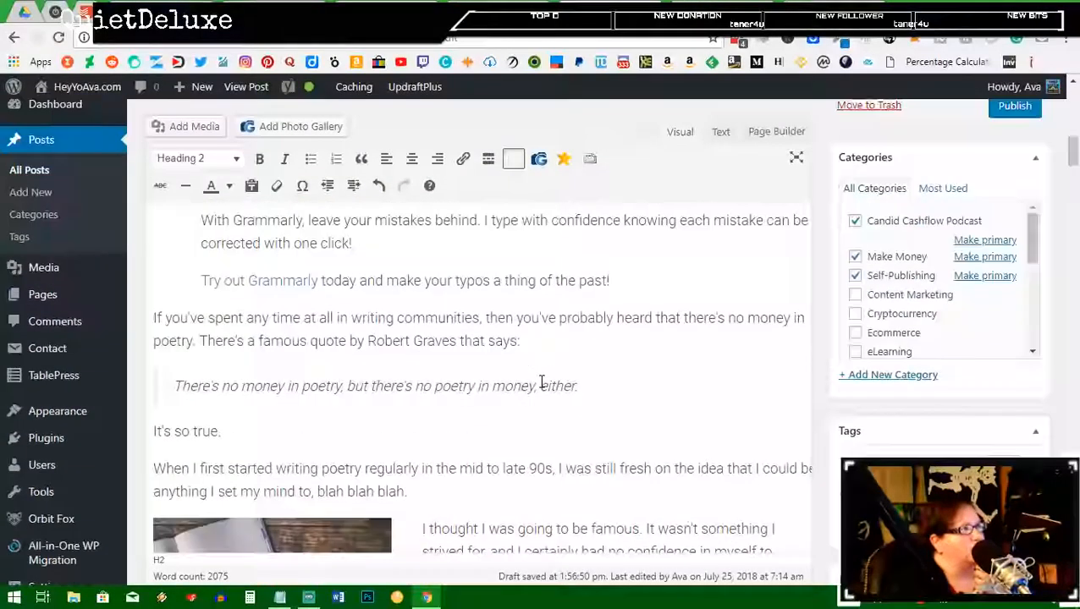
scroll(541, 382, "down", 7)
scroll(542, 381, "down", 6)
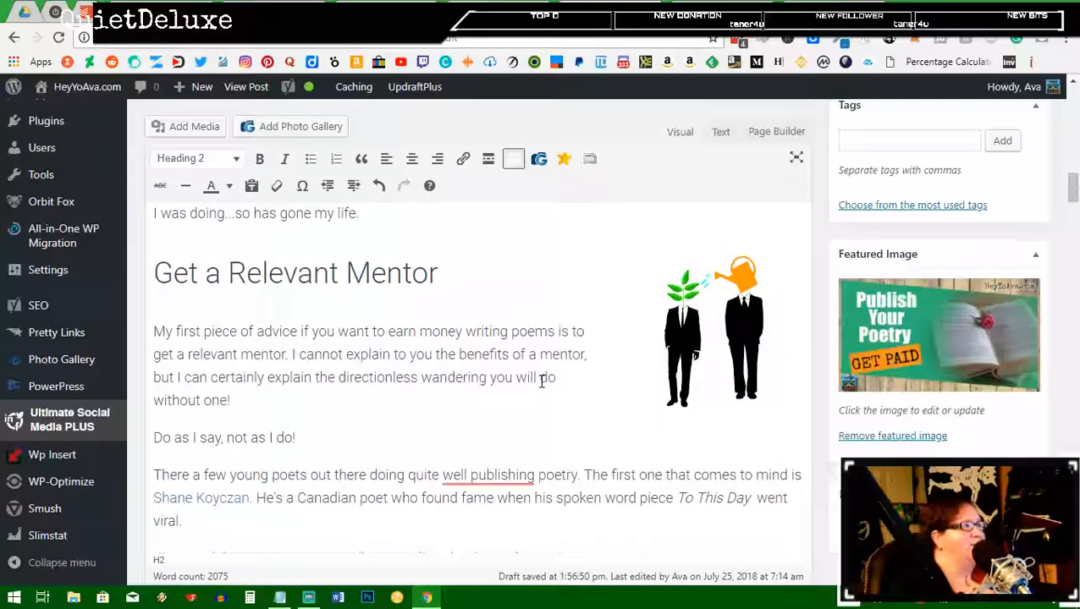
scroll(542, 382, "down", 5)
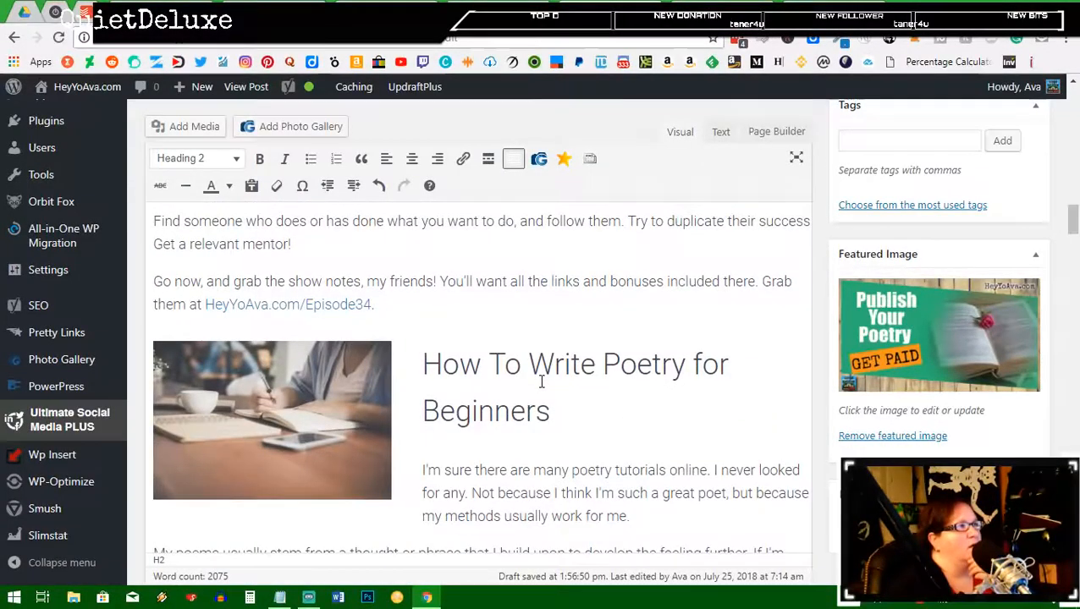
scroll(541, 382, "down", 4)
scroll(542, 382, "down", 4)
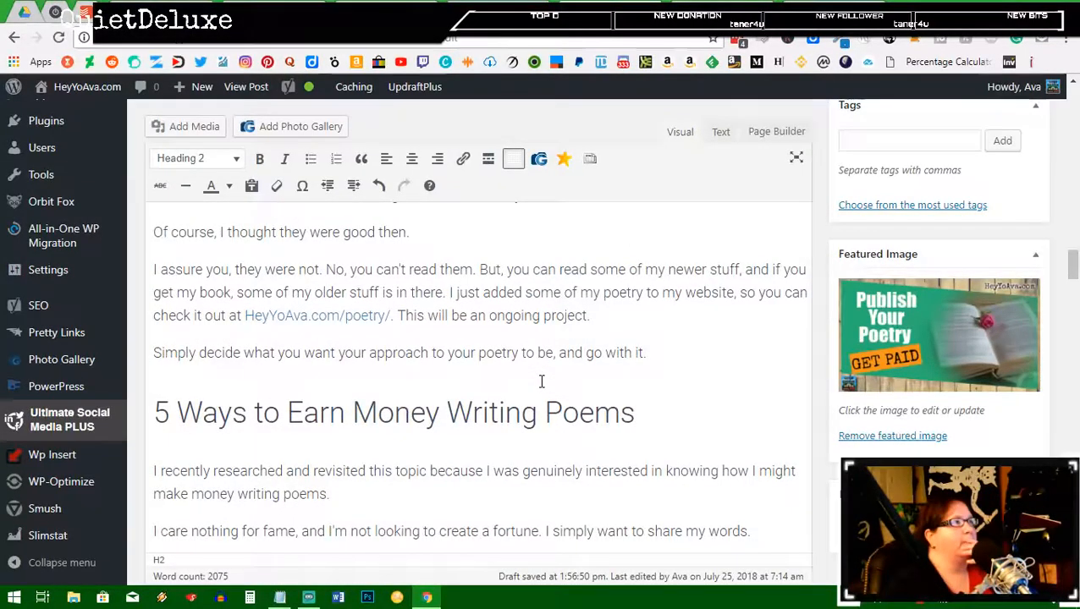
scroll(447, 332, "down", 9)
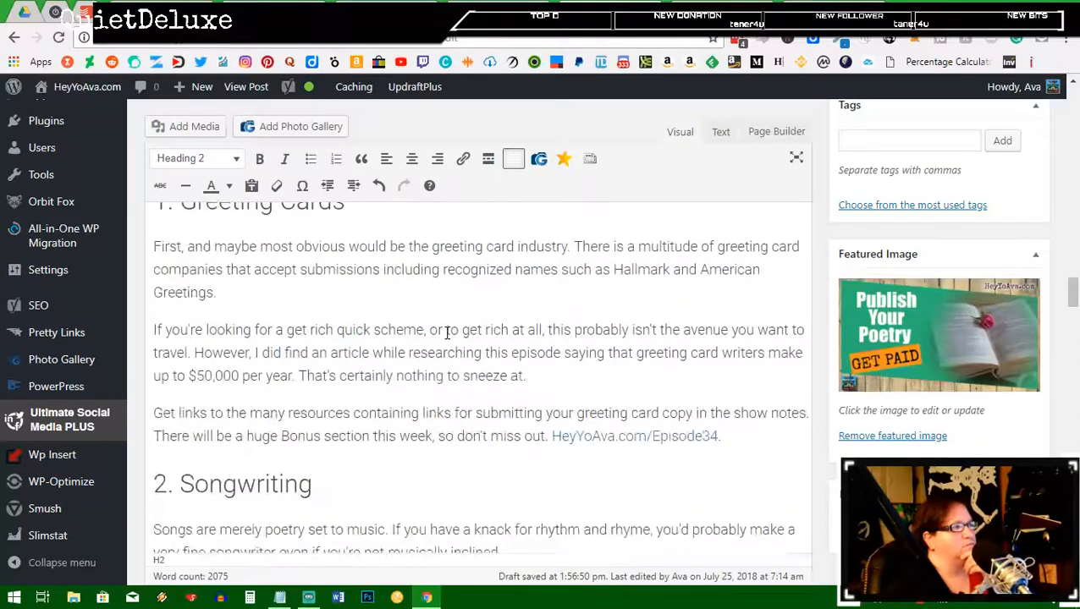
scroll(446, 333, "down", 2)
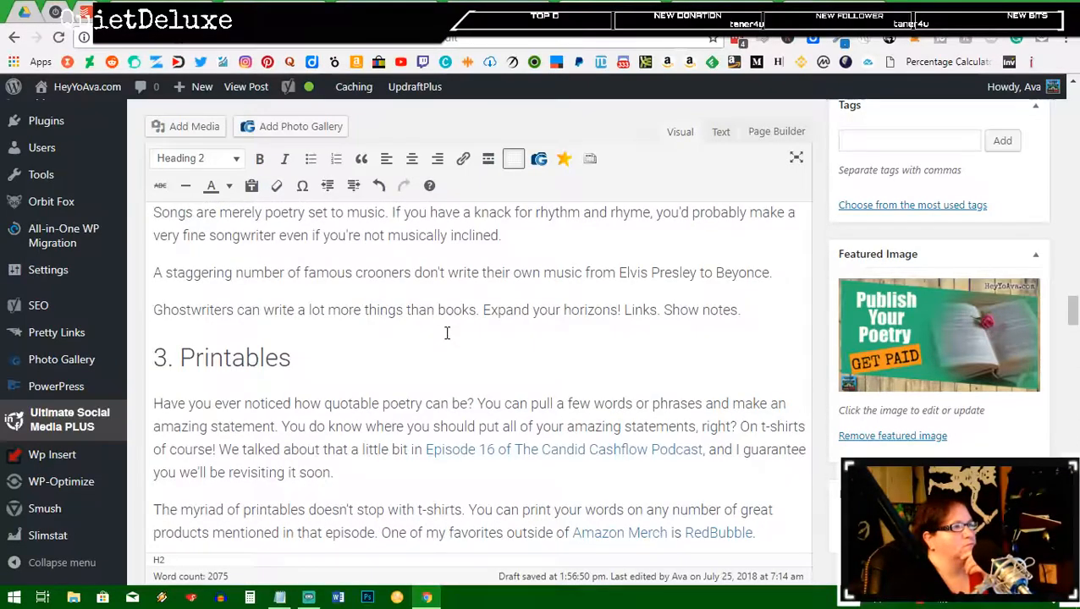
scroll(447, 332, "down", 18)
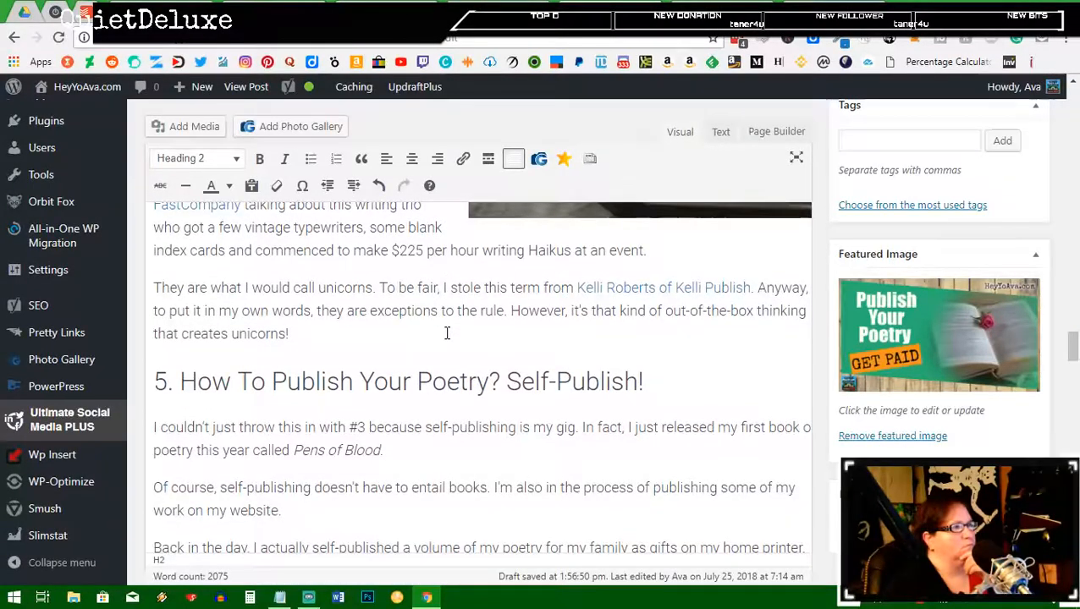
scroll(446, 333, "down", 15)
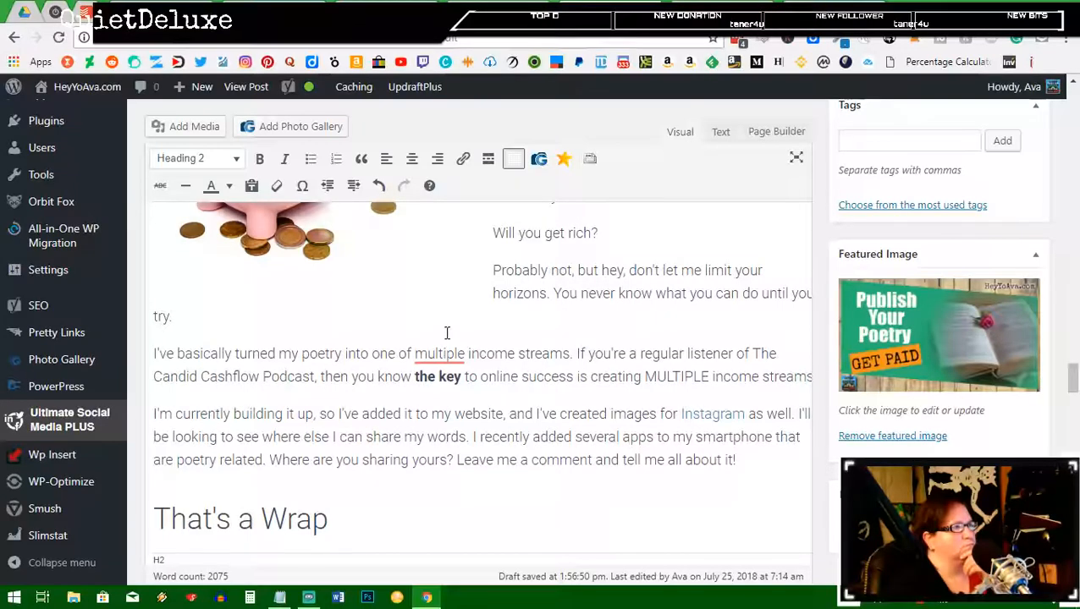
scroll(447, 333, "down", 5)
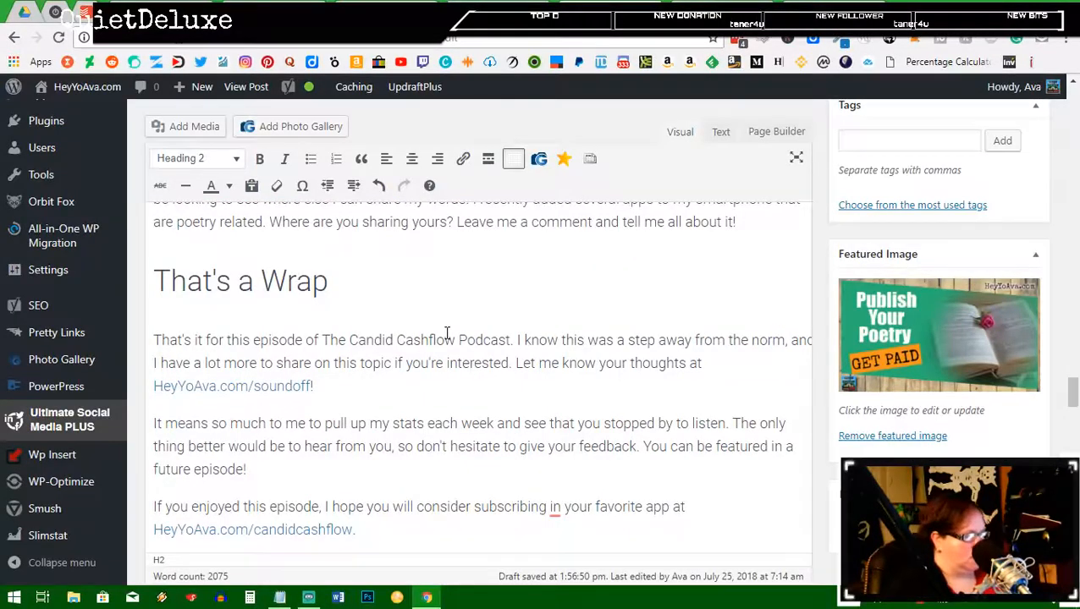
key("ctrl+f")
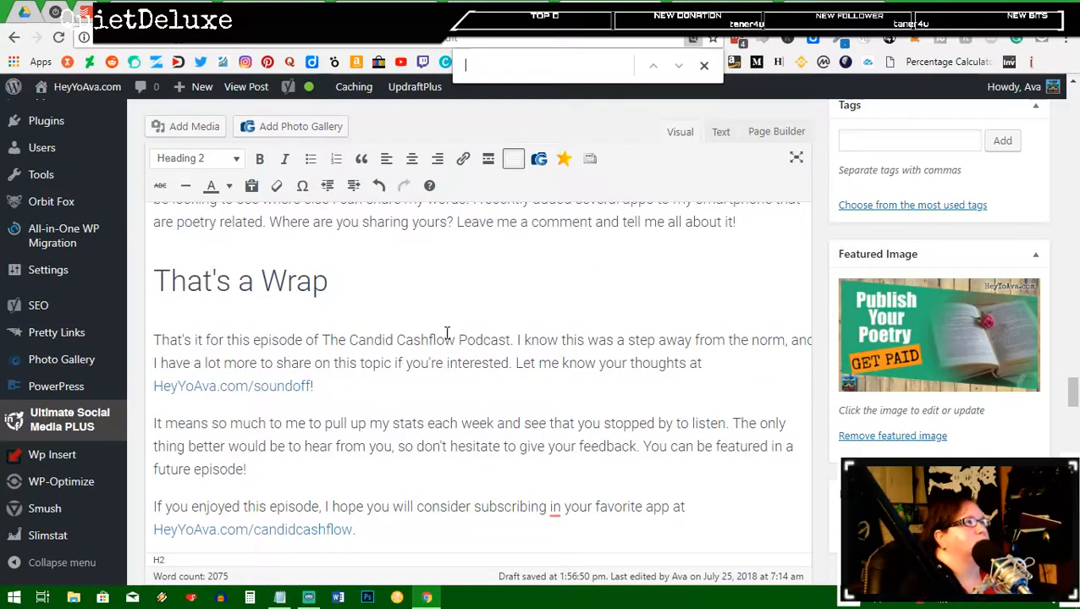
Step: Find 'show notes' in the draft, stepping back to the themes paragraph mention, then return to Docs
type("show notes")
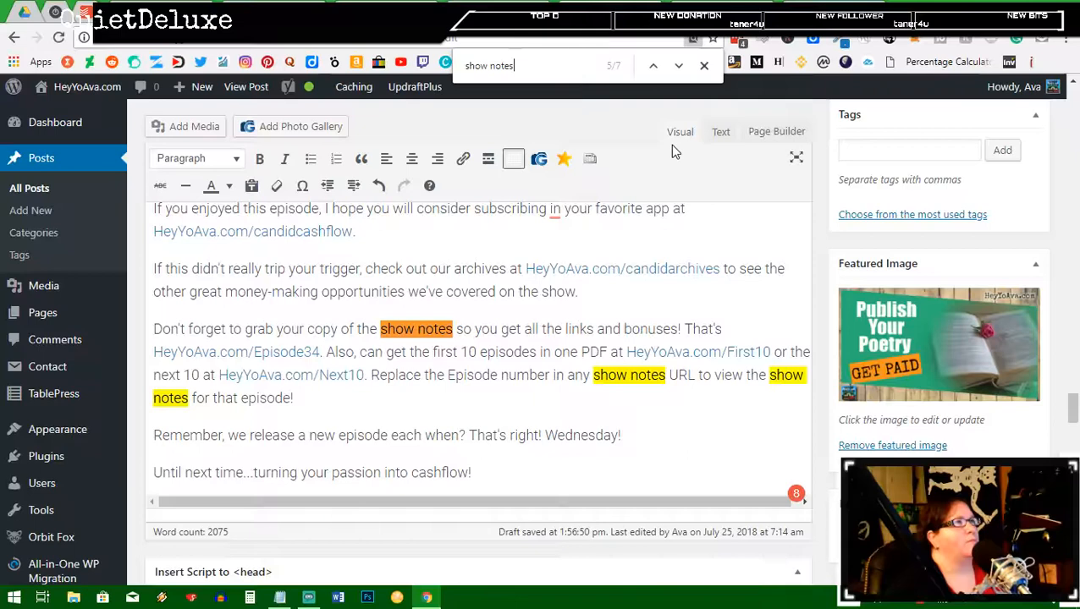
left_click(653, 67)
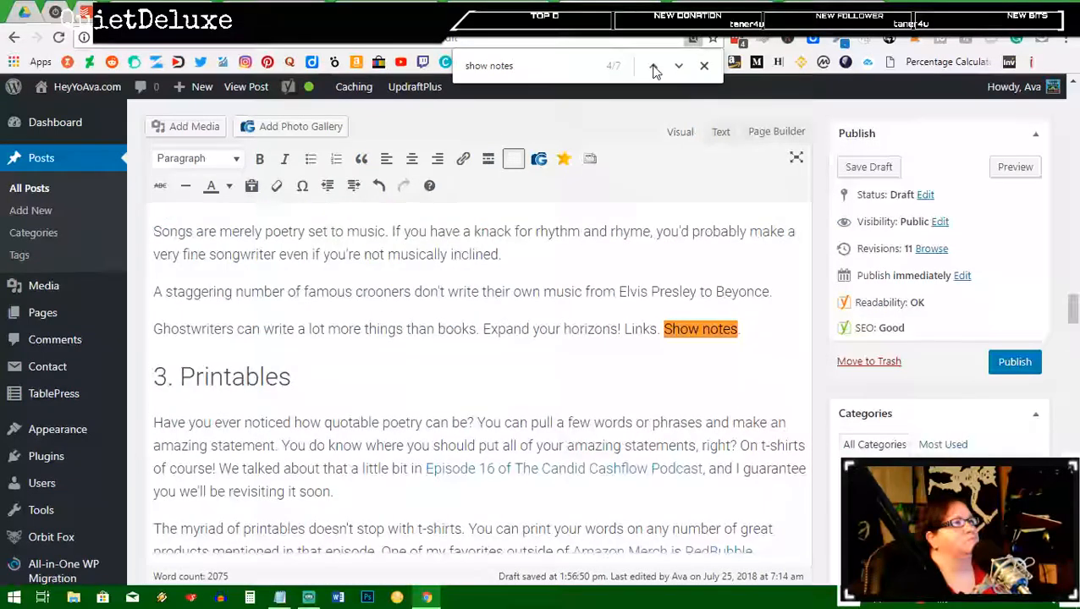
left_click(653, 68)
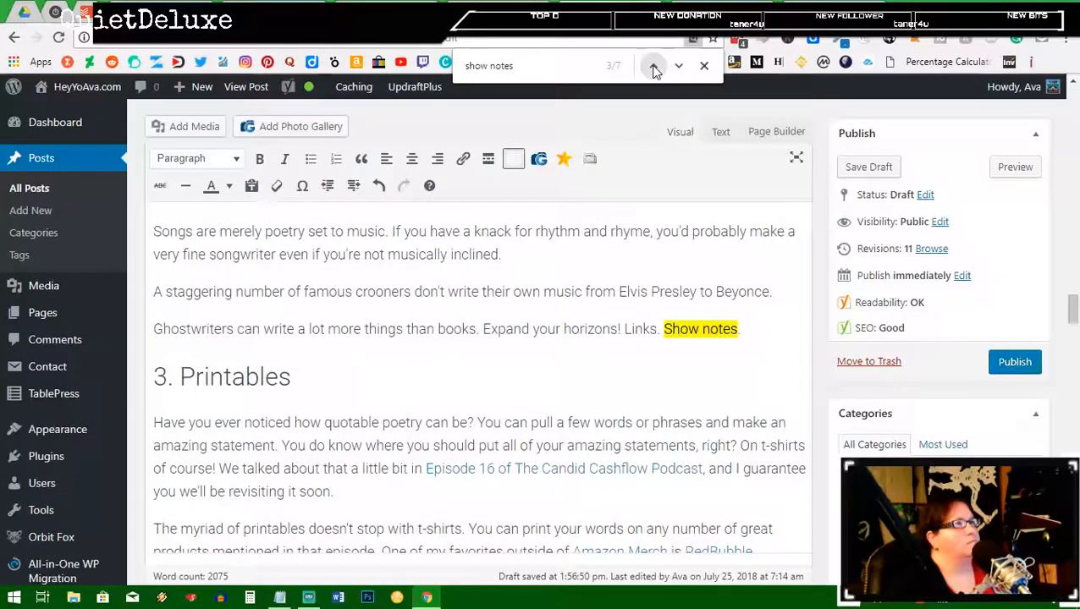
left_click(653, 68)
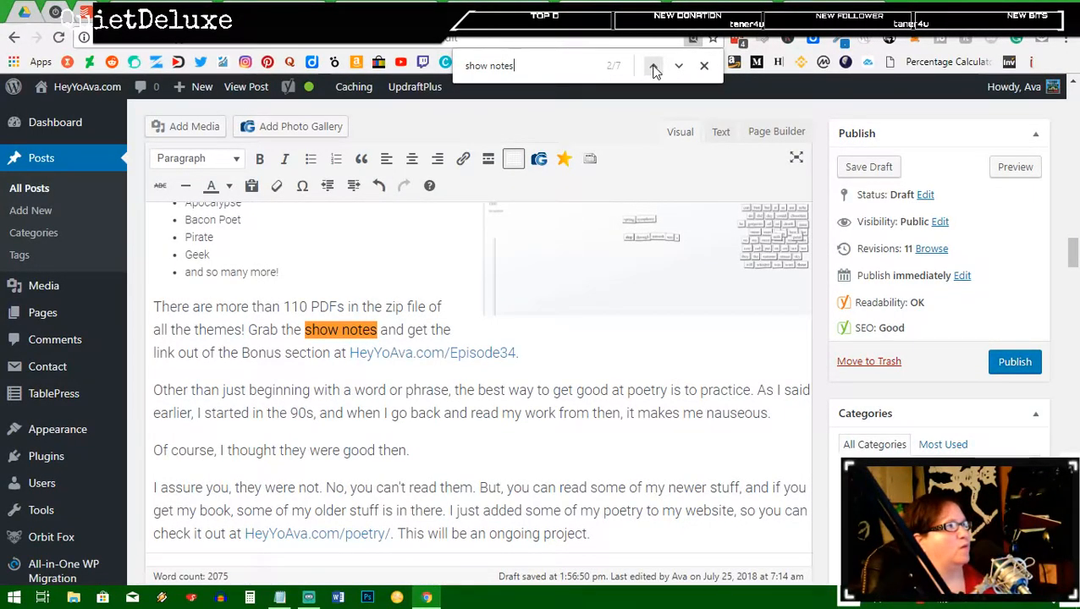
left_click(703, 65)
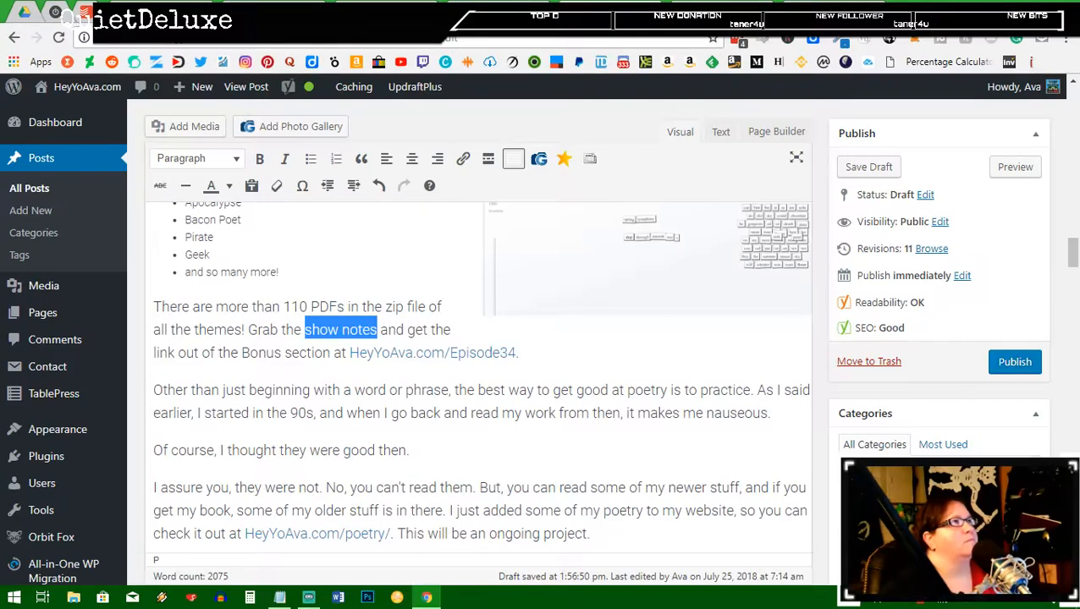
key("ctrl+Tab")
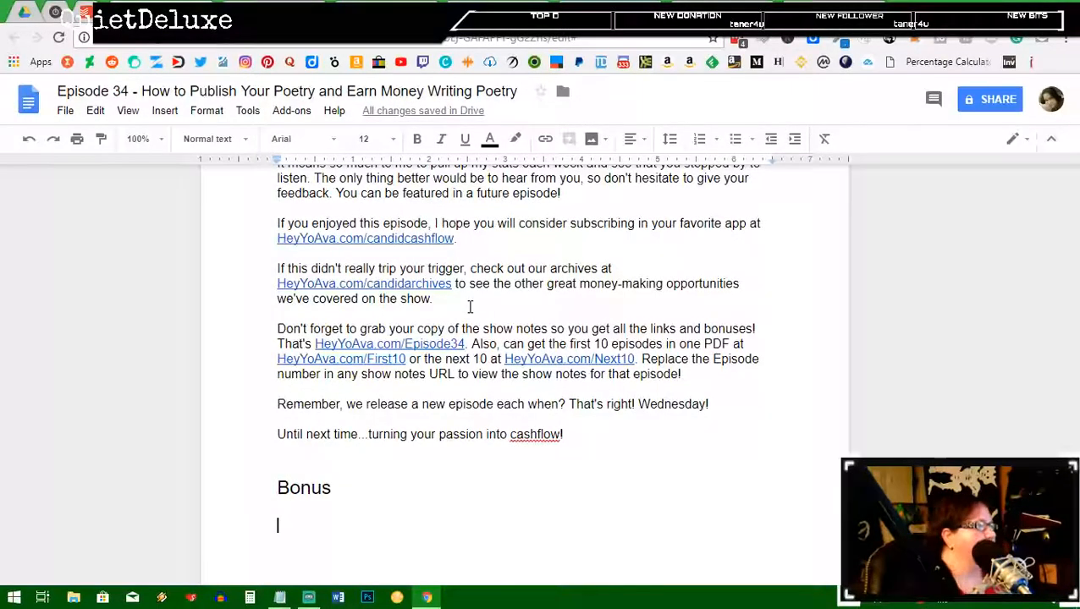
Step: Change the 'Bonus' heading to Heading 1
left_click_drag(348, 486, 248, 486)
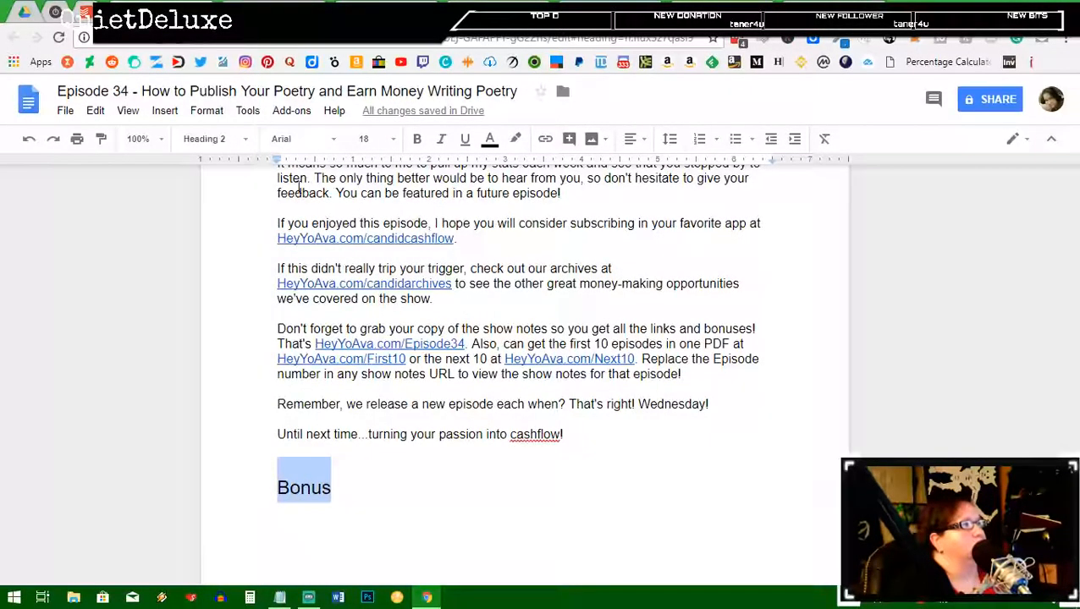
left_click(218, 146)
left_click(251, 318)
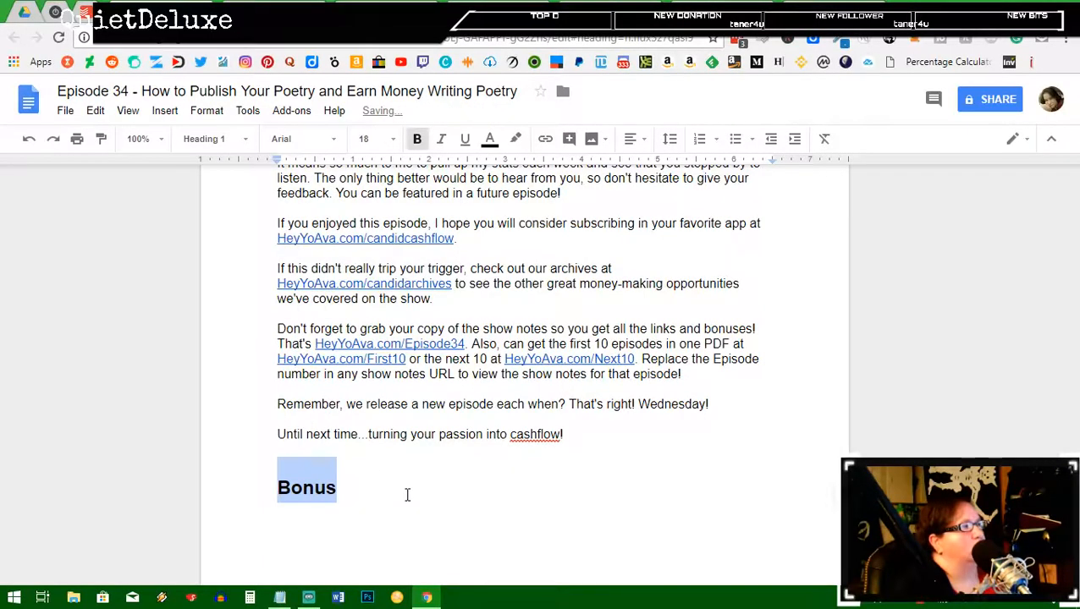
Step: Add a 'Greeting Card Resources' Heading 2 below Bonus, followed by a new line
left_click(406, 499)
key("Return")
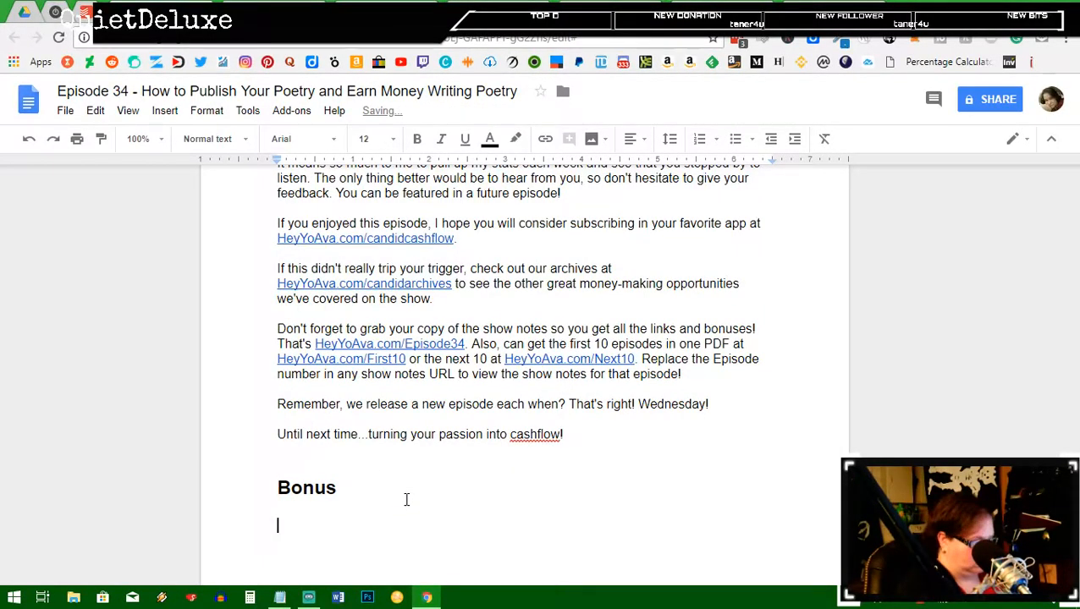
type("Greeti")
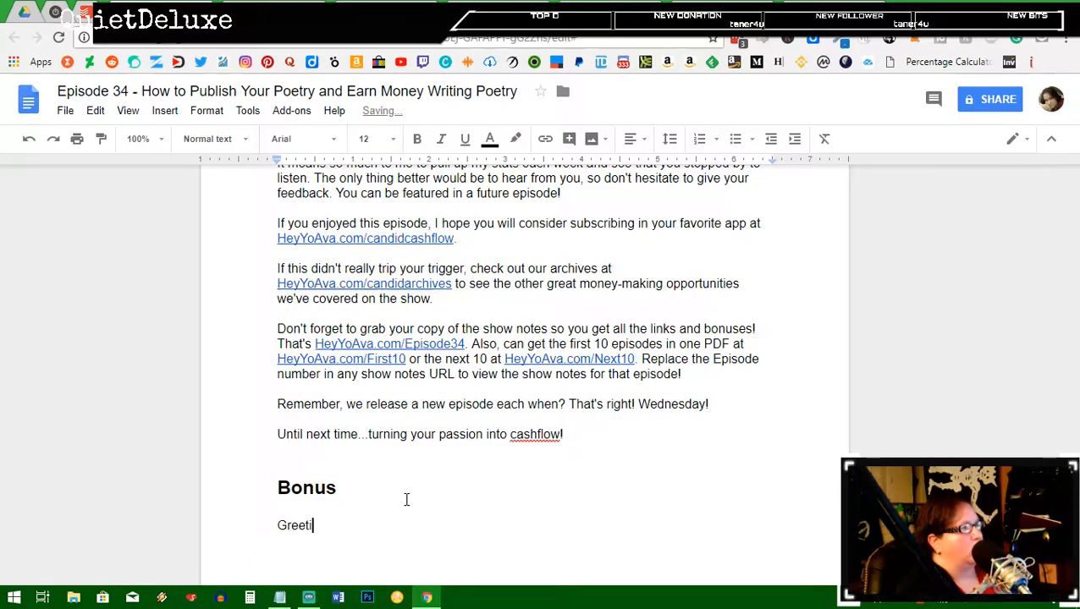
type("ng Card REsour")
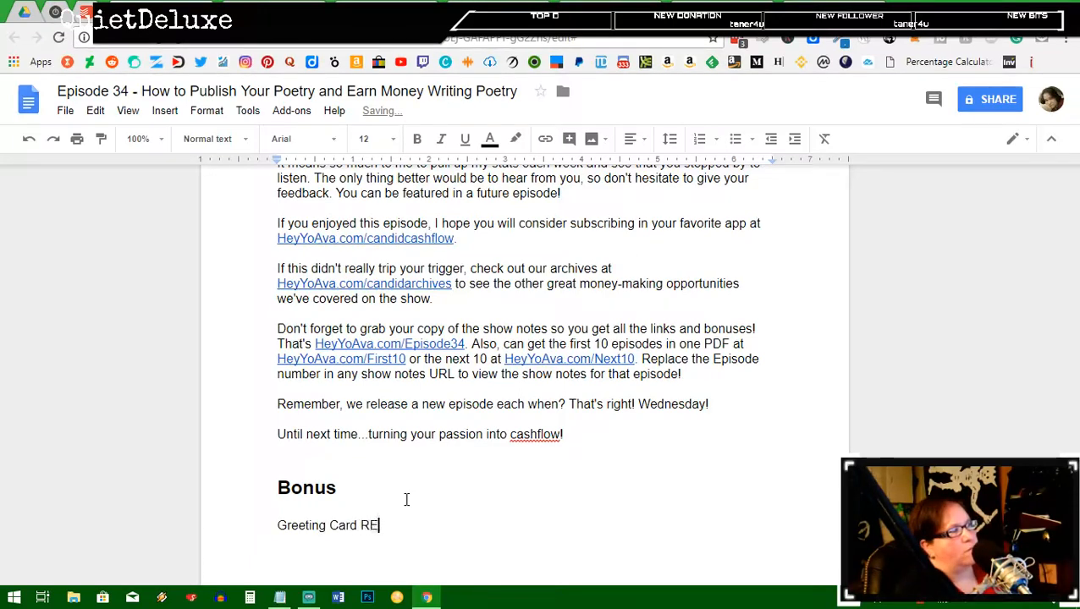
key("BackSpace")
key("BackSpace")
key("BackSpace")
key("BackSpace")
key("BackSpace")
type("es")
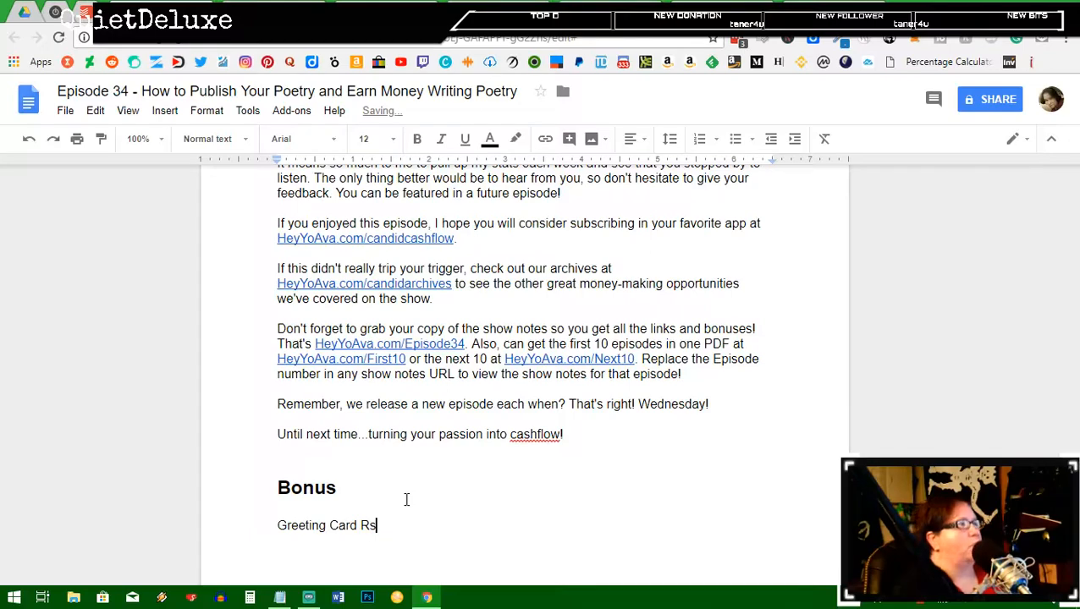
type("rouc")
key("BackSpace")
key("BackSpace")
key("BackSpace")
key("BackSpace")
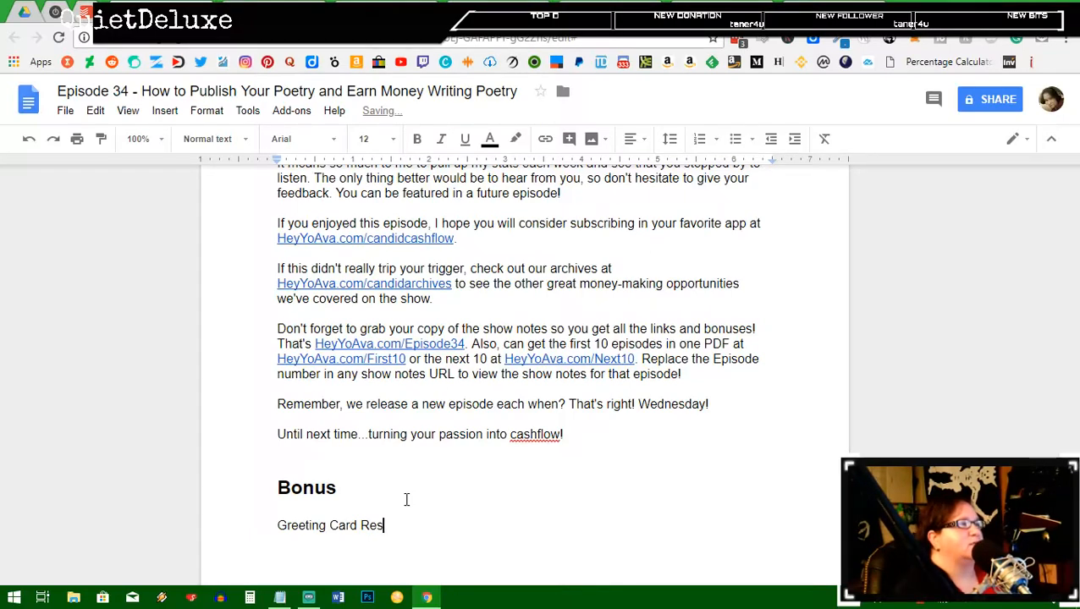
type("op")
type("rc")
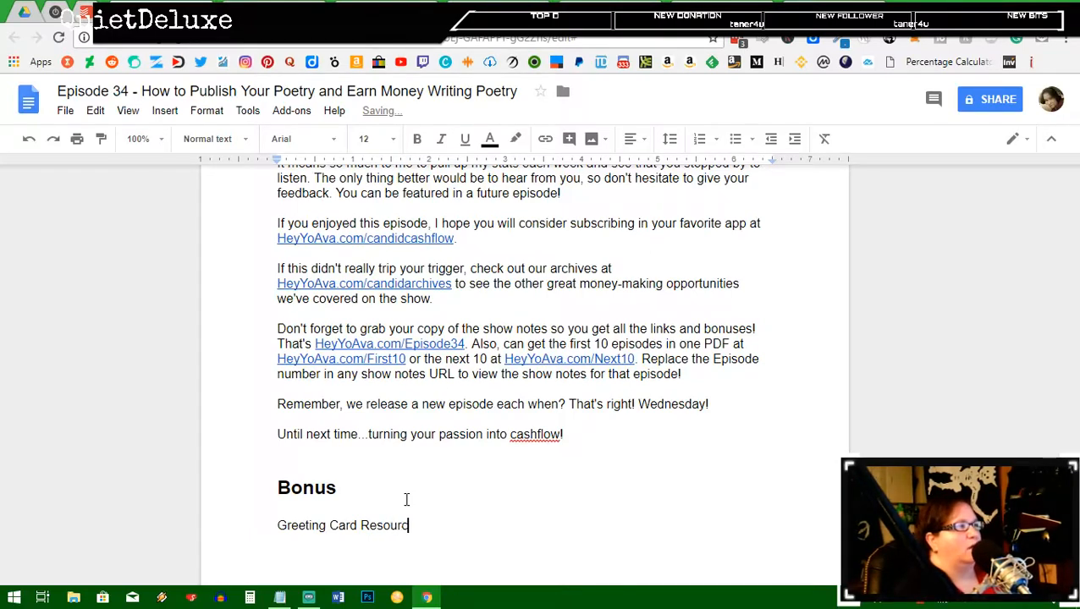
type("es")
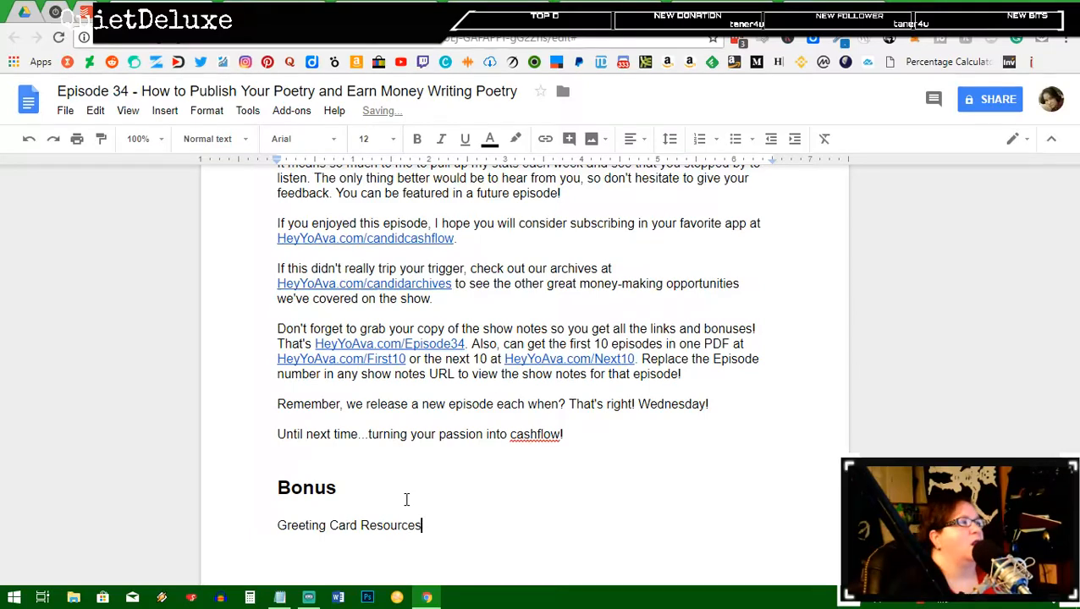
key("shift+Home")
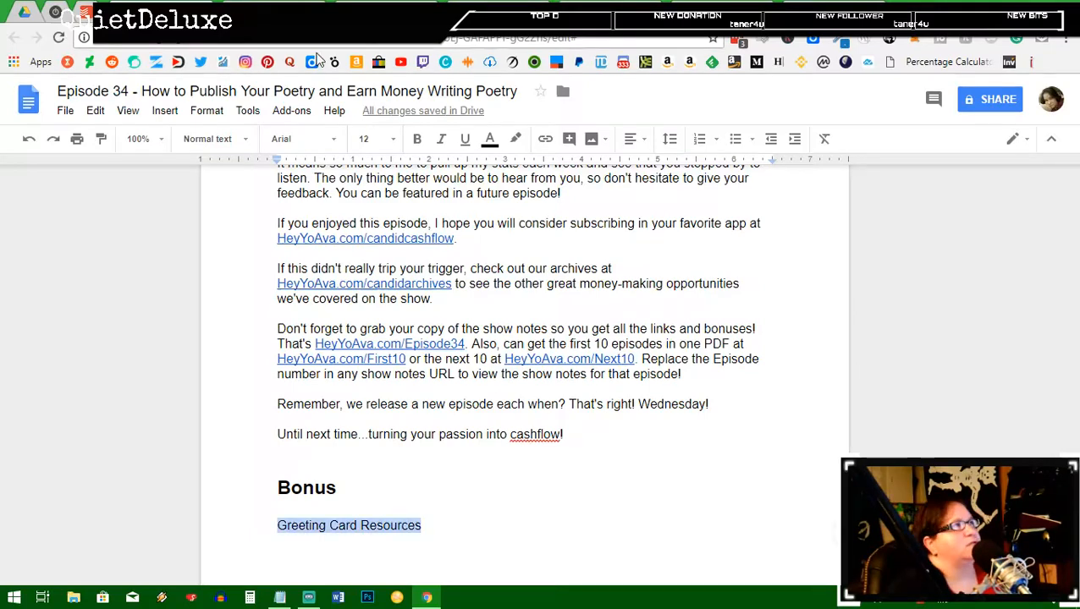
key("ctrl+alt+2")
left_click(544, 536)
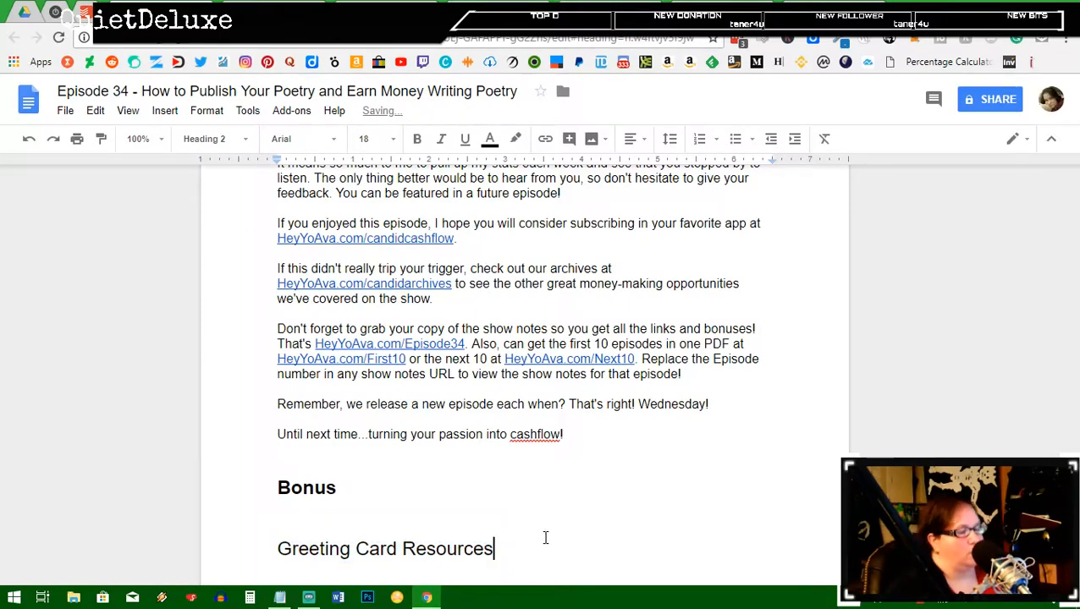
key("Return")
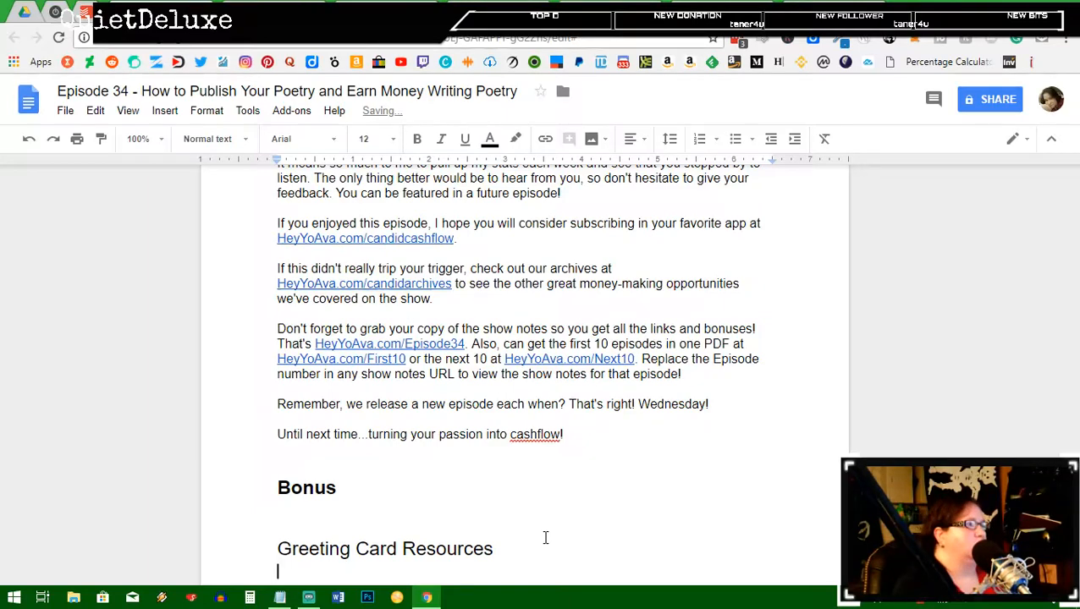
Step: Cut the five greeting-card links from the spare Episode 34 doc and remove that doc from Drive
left_click(25, 17)
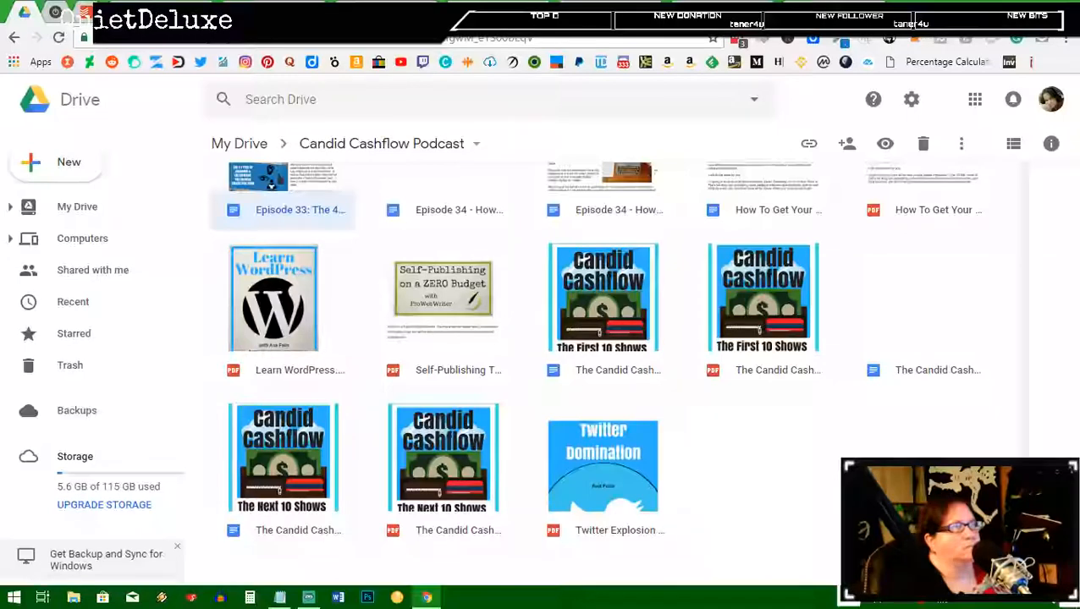
scroll(406, 358, "up", 2)
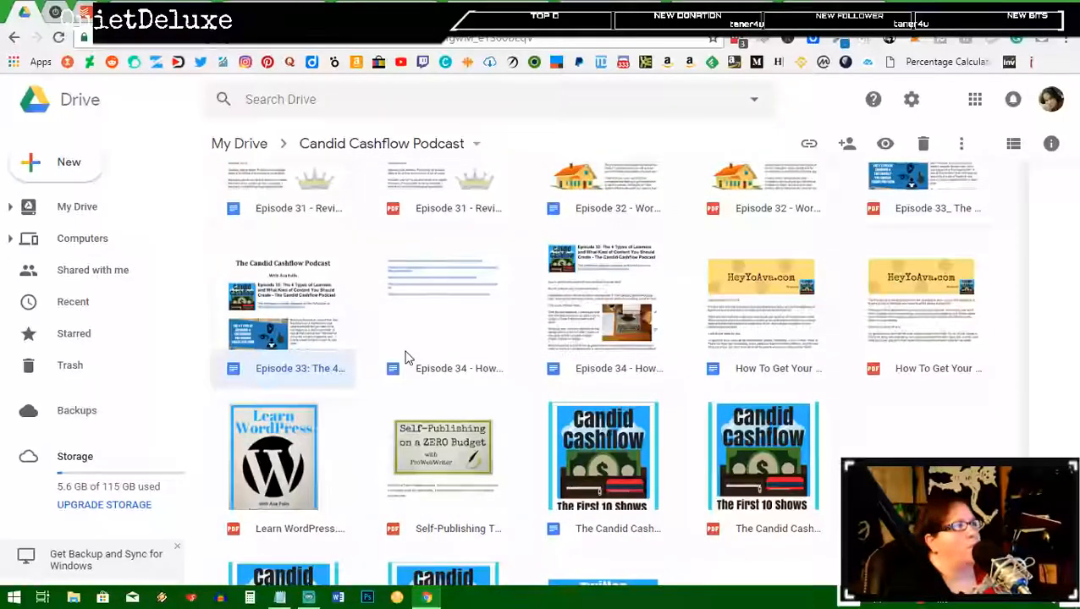
double_click(405, 358)
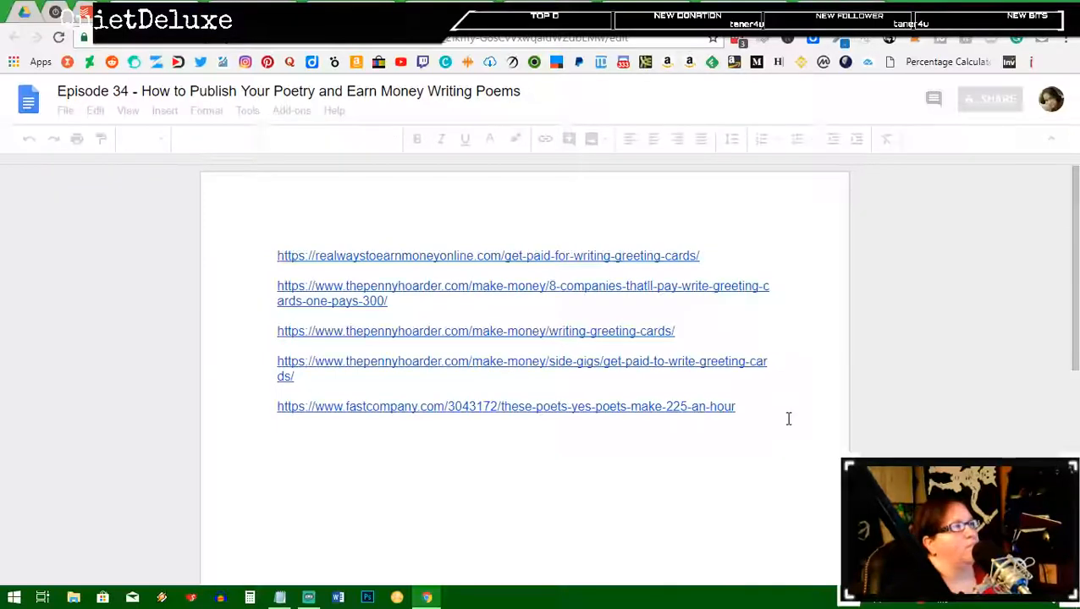
left_click_drag(782, 408, 277, 258)
key("ctrl+c")
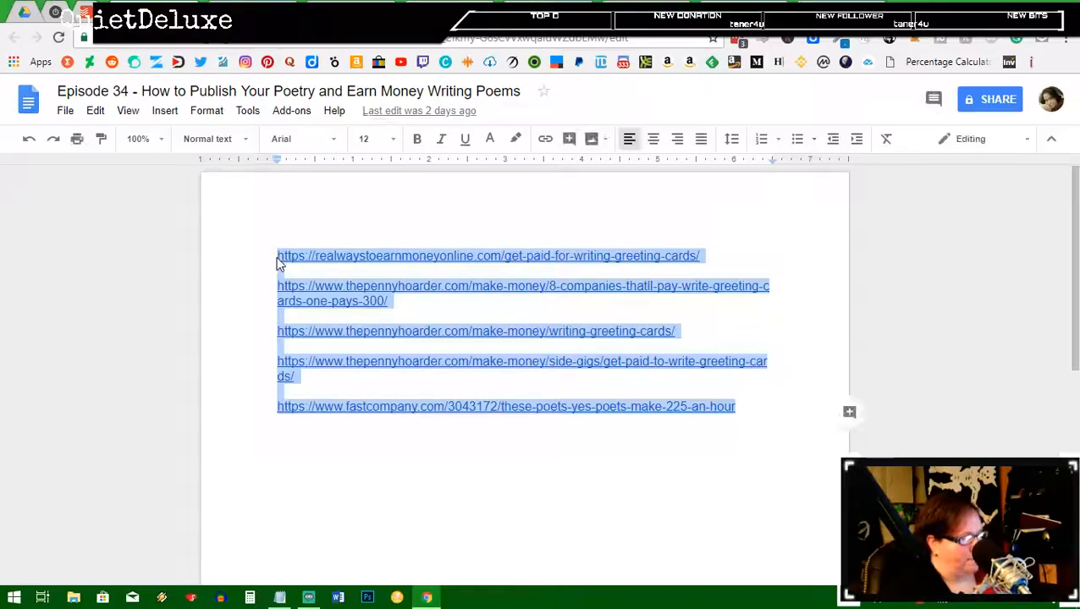
key("BackSpace")
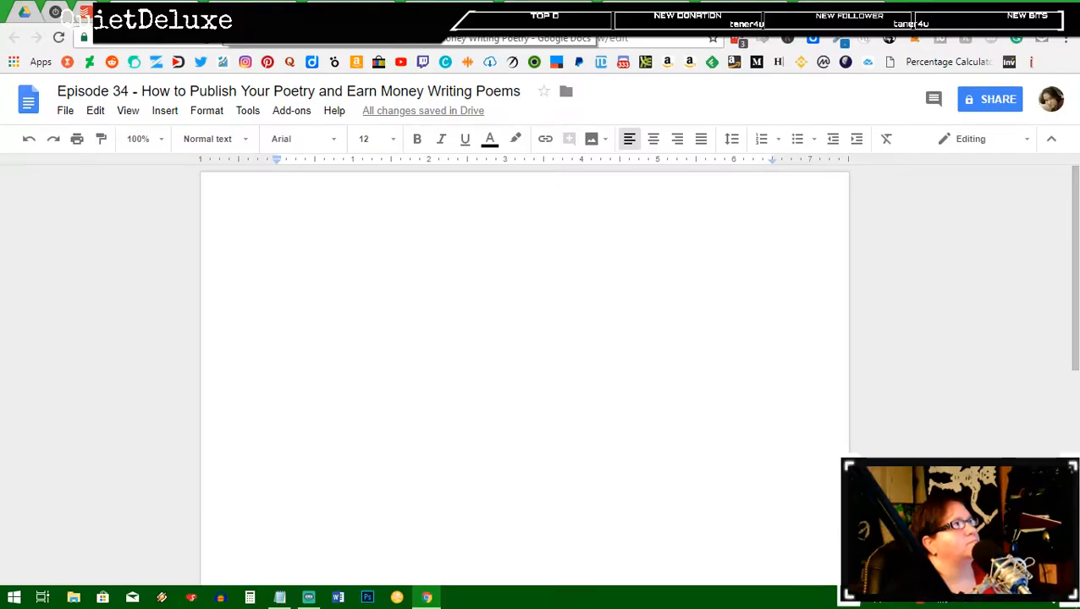
left_click(25, 12)
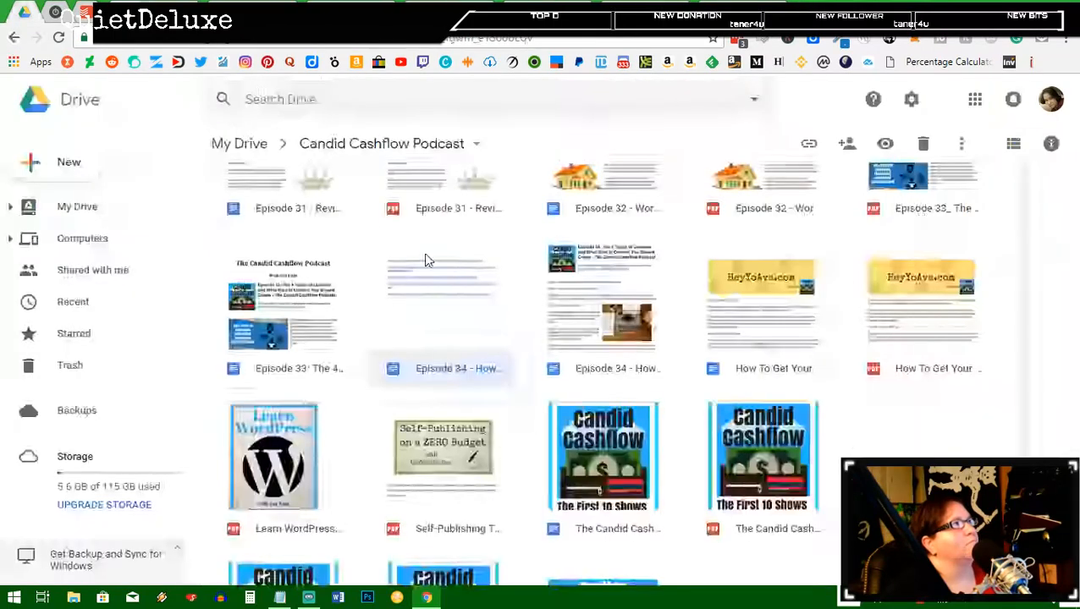
right_click(448, 310)
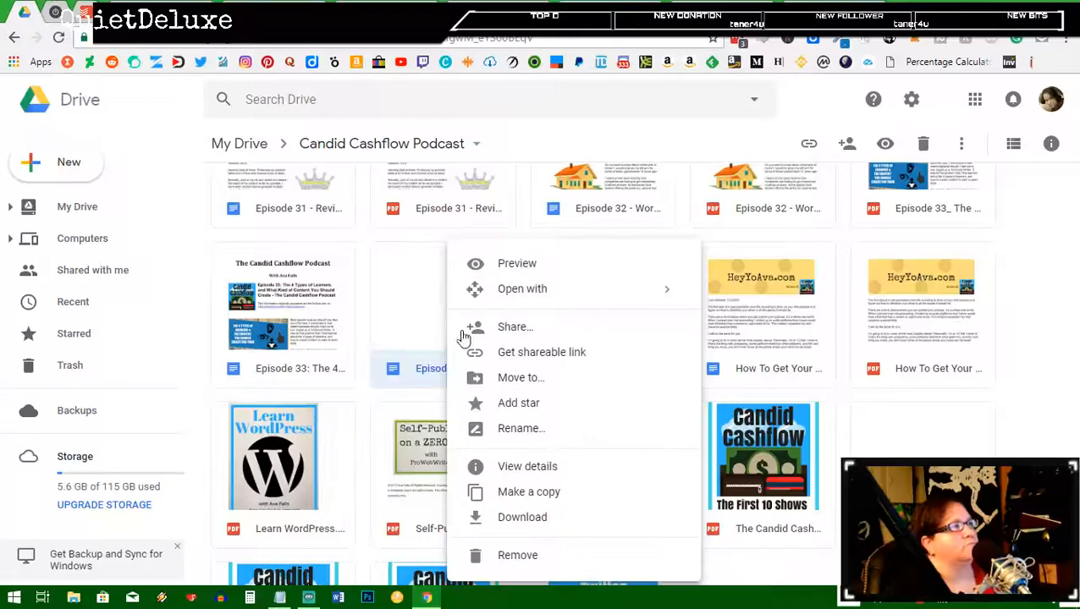
left_click(517, 558)
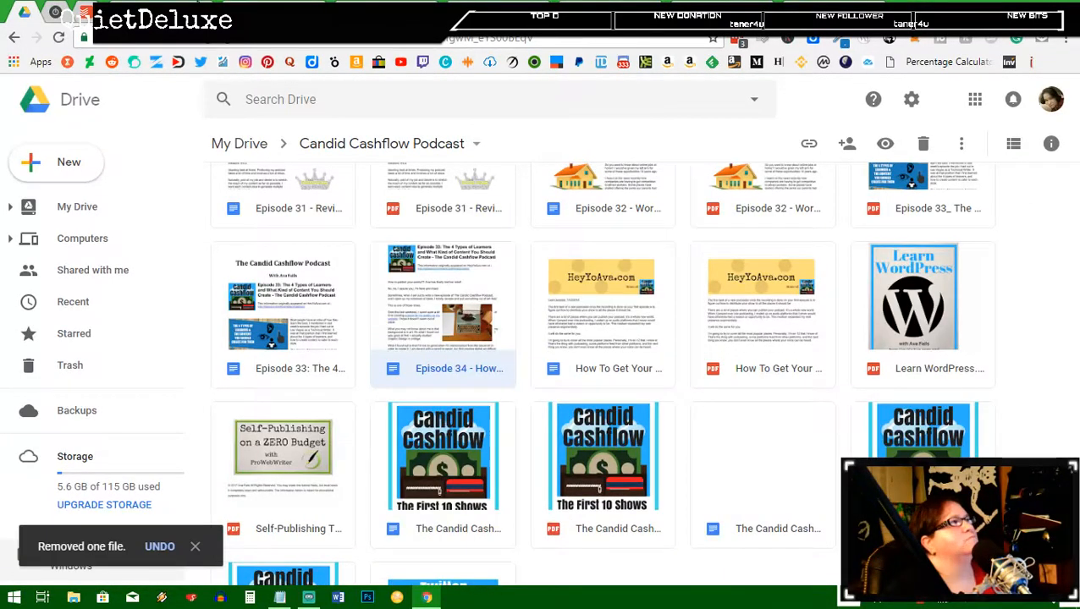
Step: Paste the five links under Greeting Card Resources and push the FastCompany link onto a new page
left_click(388, 12)
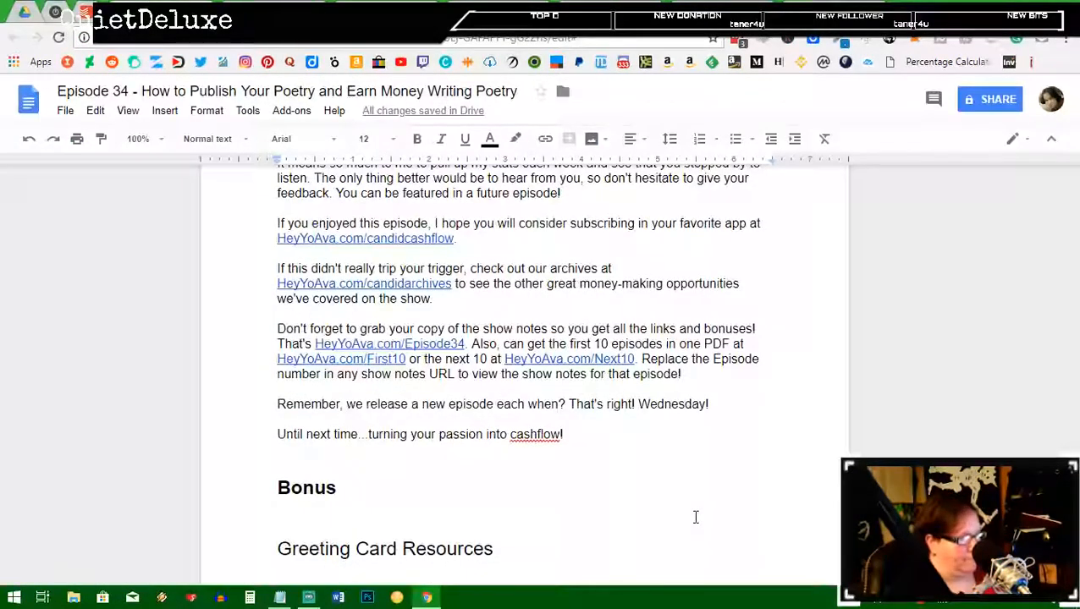
key("ctrl+v")
scroll(696, 516, "down", 3)
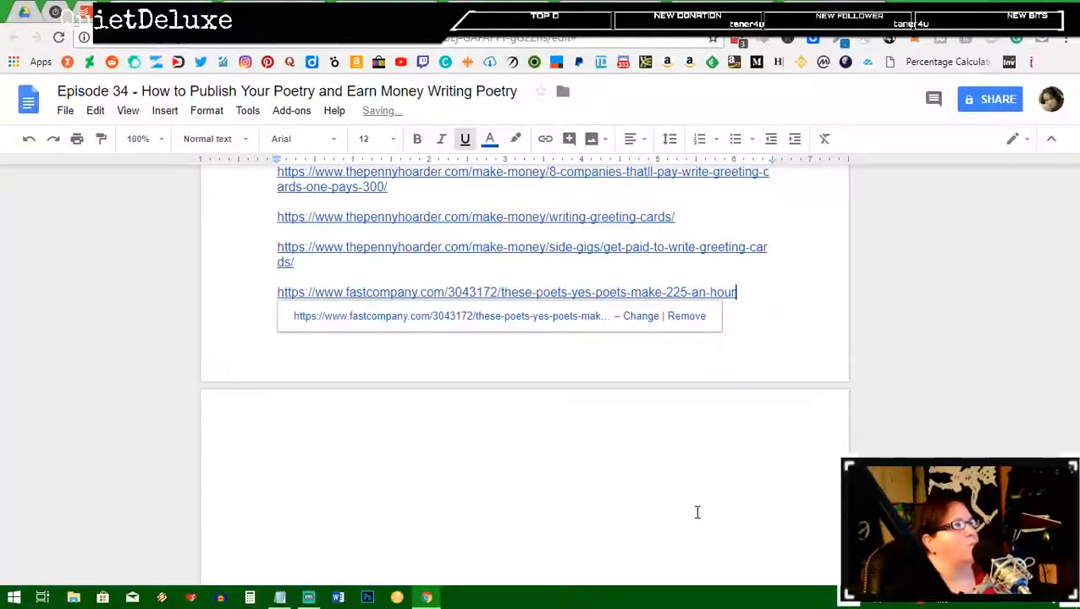
scroll(719, 391, "up", 1)
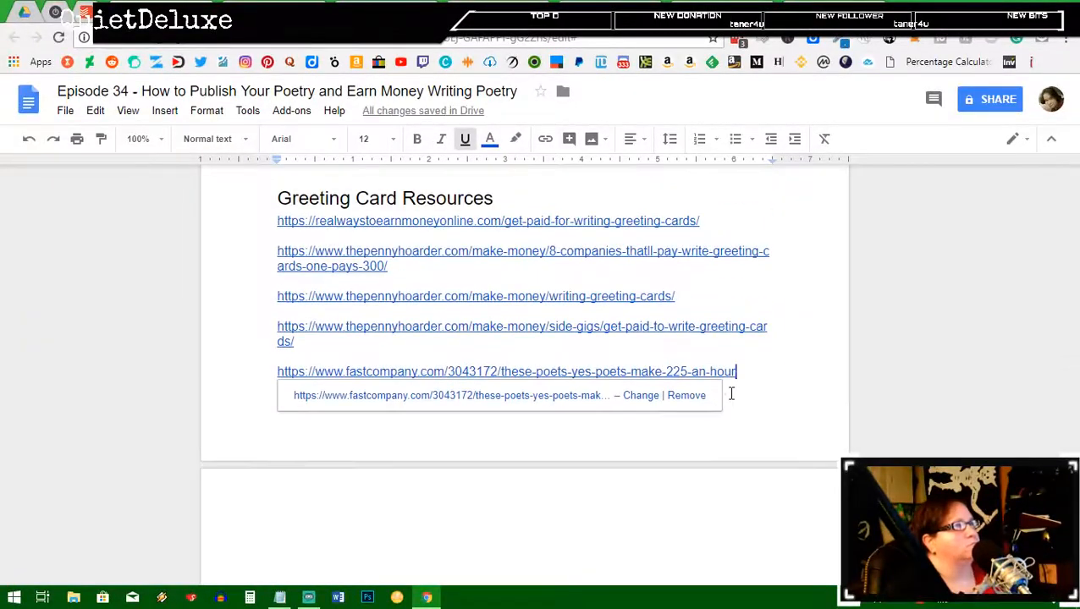
double_click(505, 346)
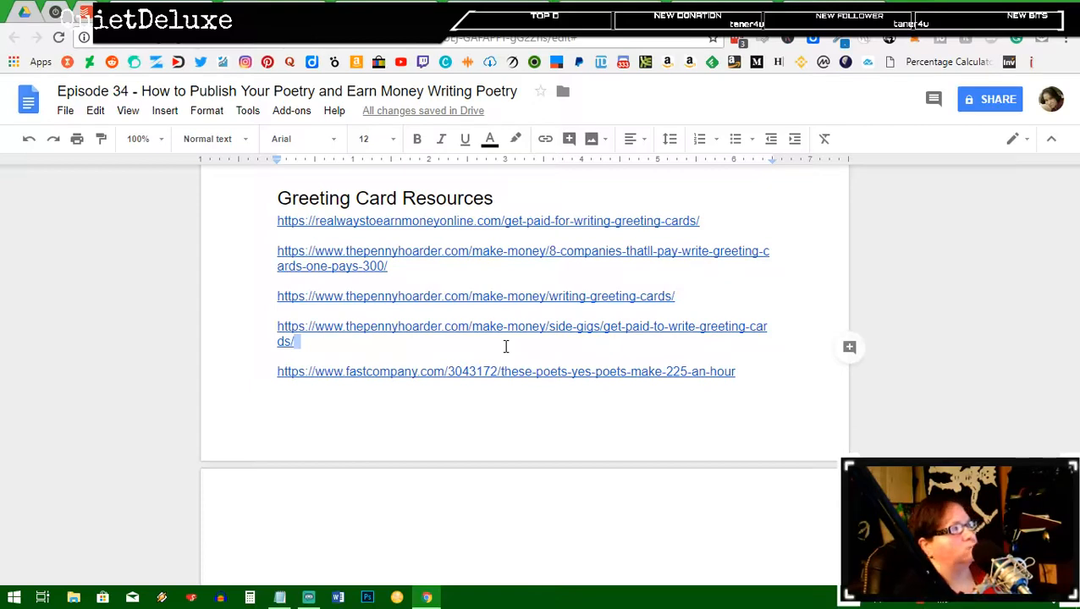
key("ctrl+Return")
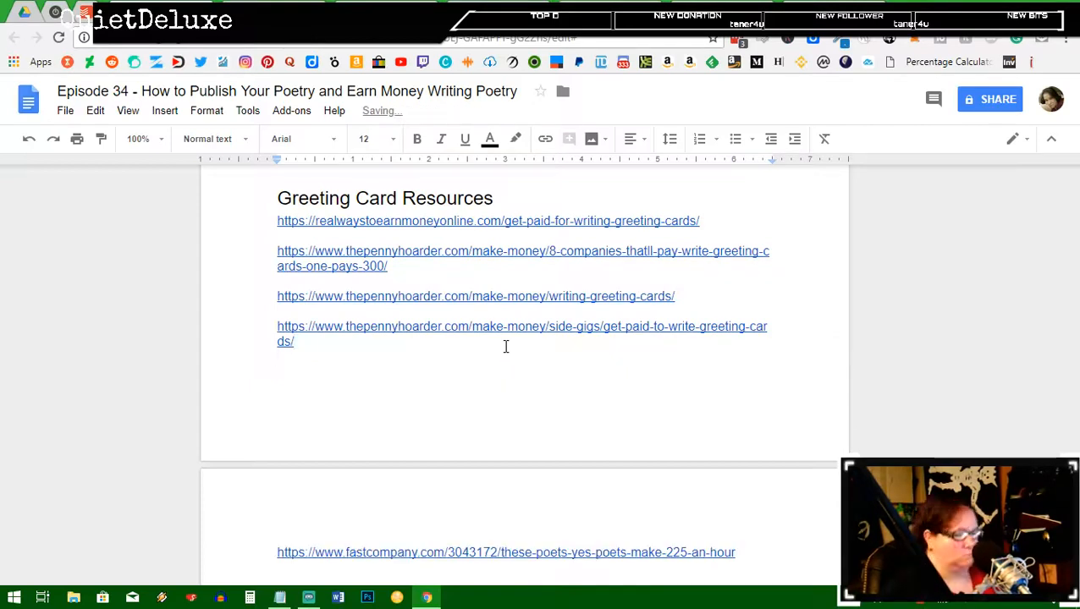
Step: Title the new page with Heading 2 'FastCompany Article About Writing Haikus for $225 per Hour'
left_click(225, 143)
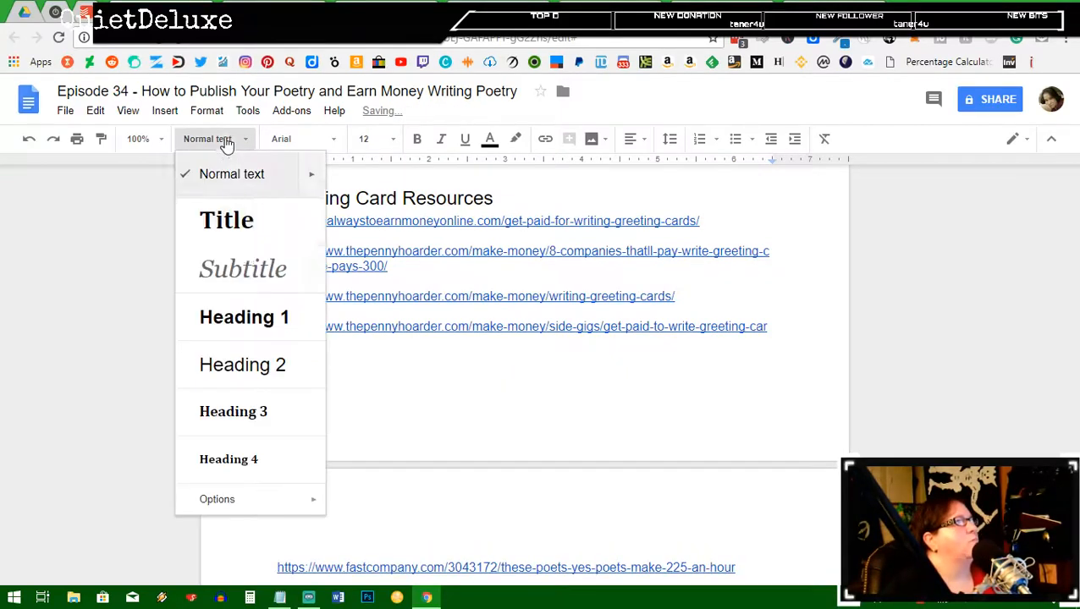
left_click(253, 366)
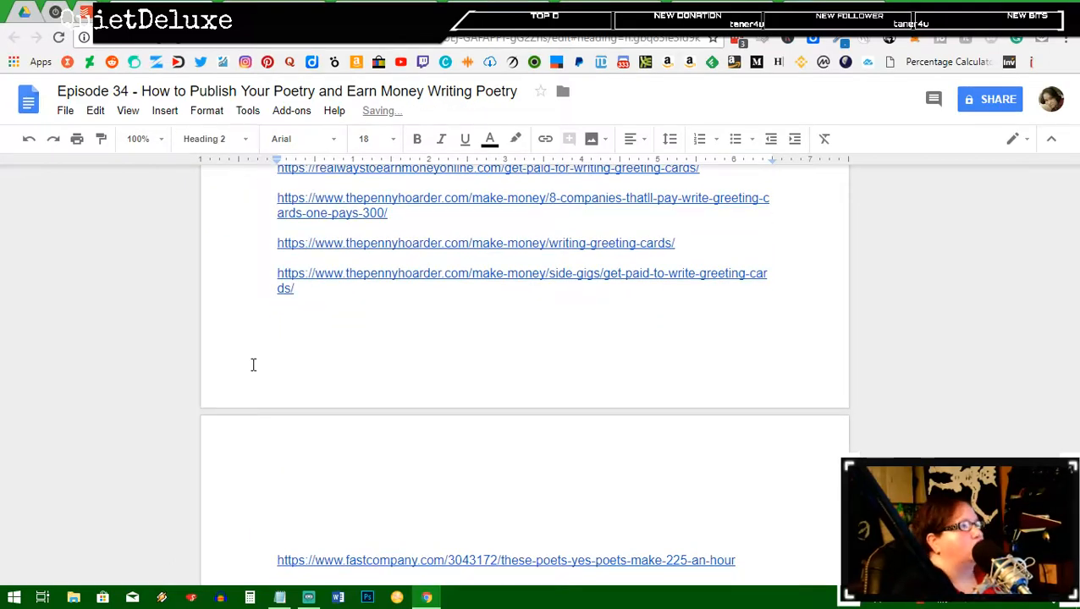
type("FastCap")
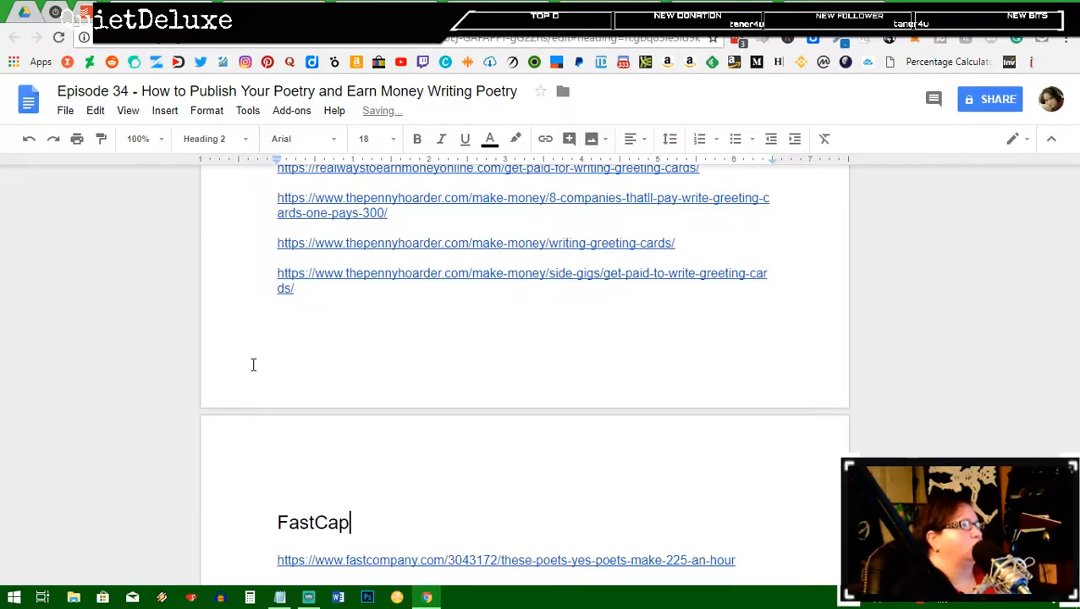
key("BackSpace")
key("BackSpace")
type("ompn")
key("BackSpace")
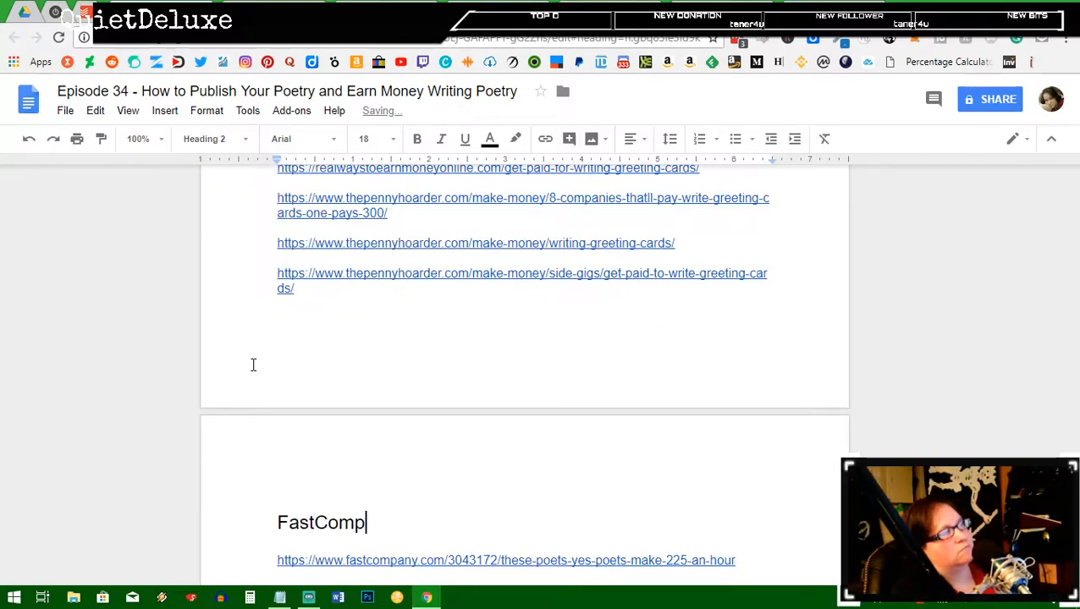
type("any ARt")
key("BackSpace")
key("BackSpace")
type("r")
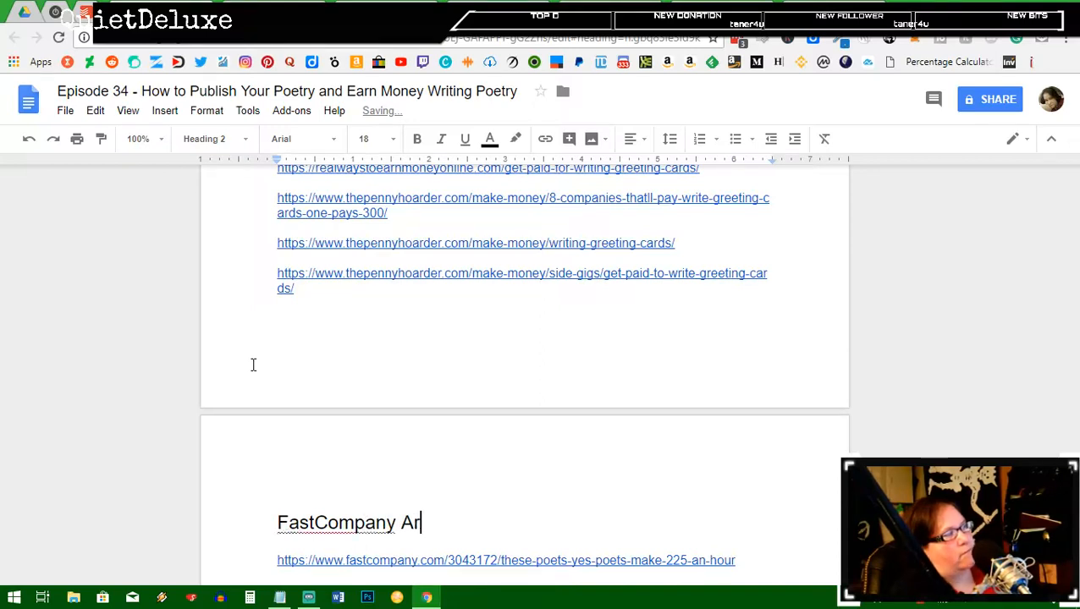
type("ticle About ")
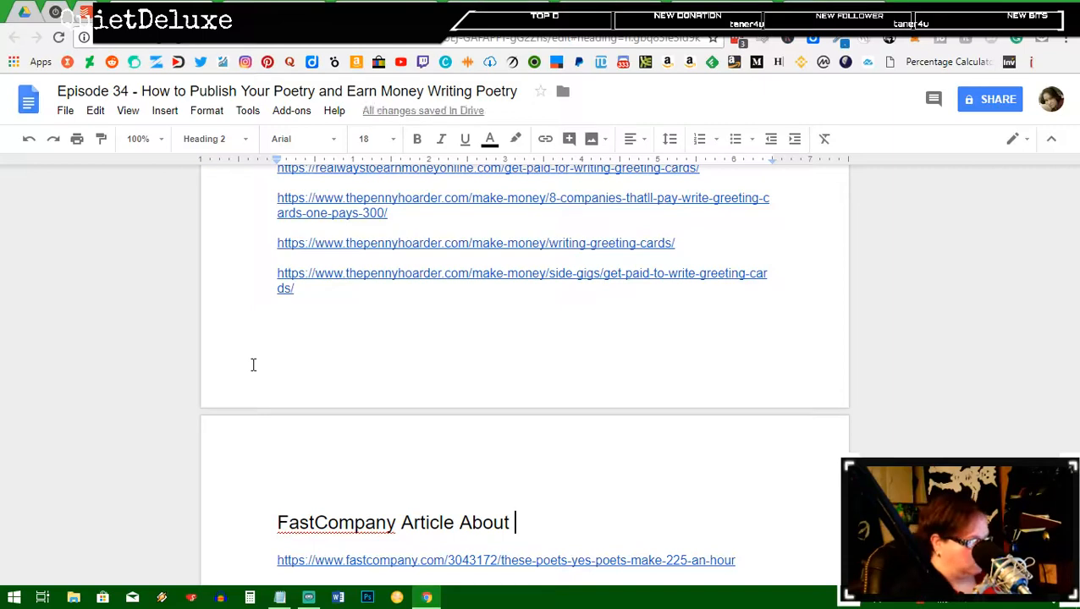
type("Writing ")
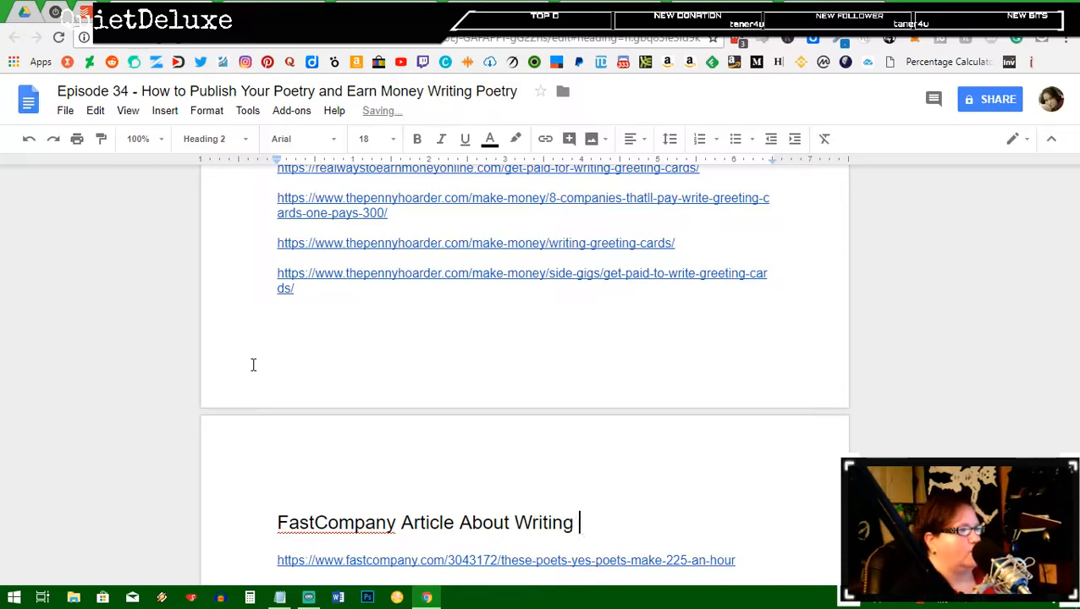
type("Haikus ")
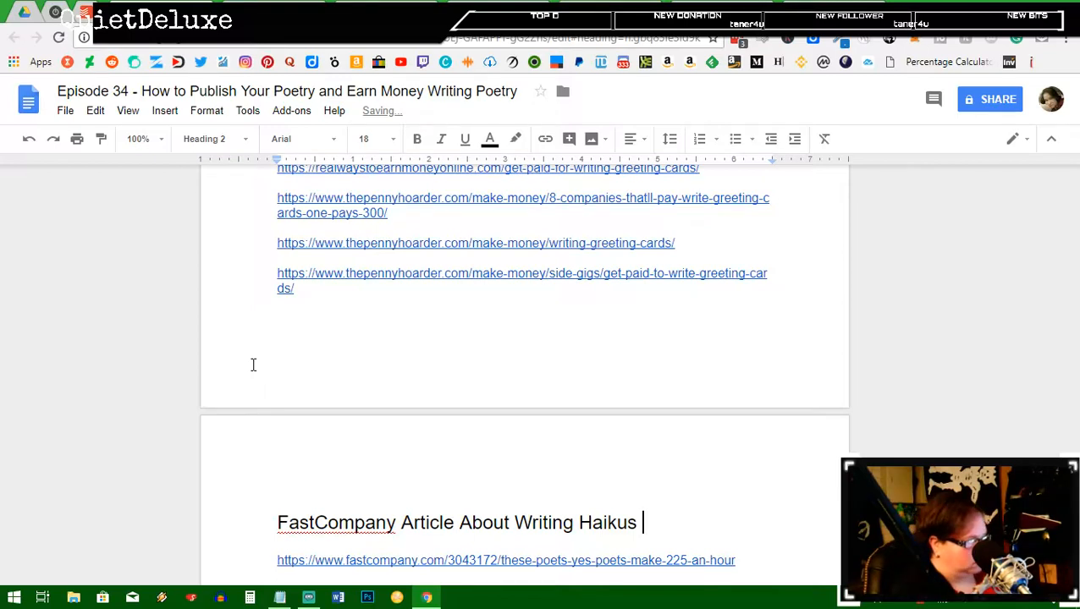
type("for ")
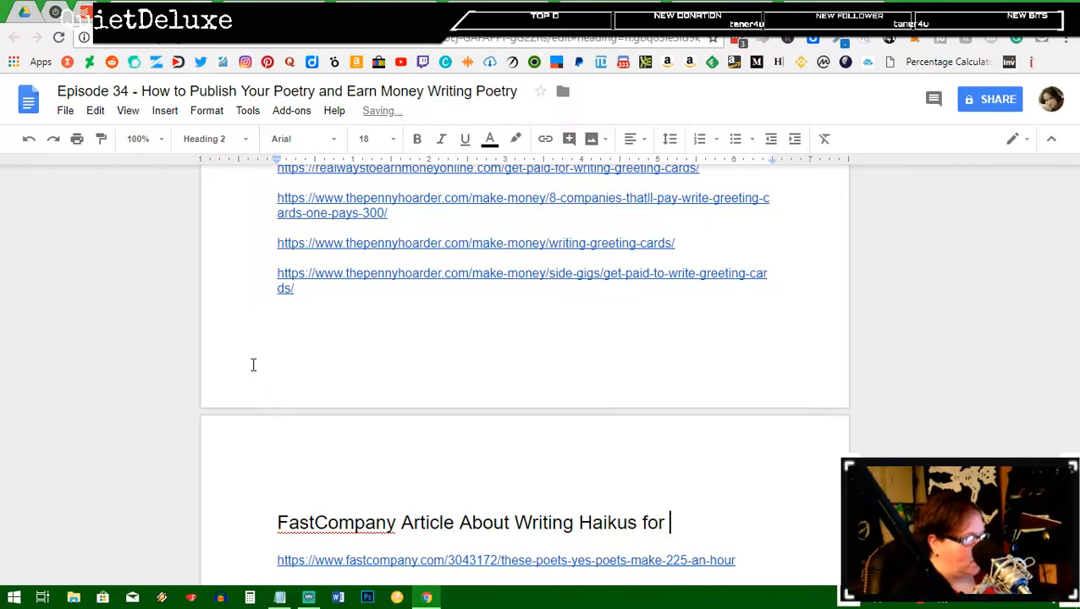
type("$222")
key("BackSpace")
type("5")
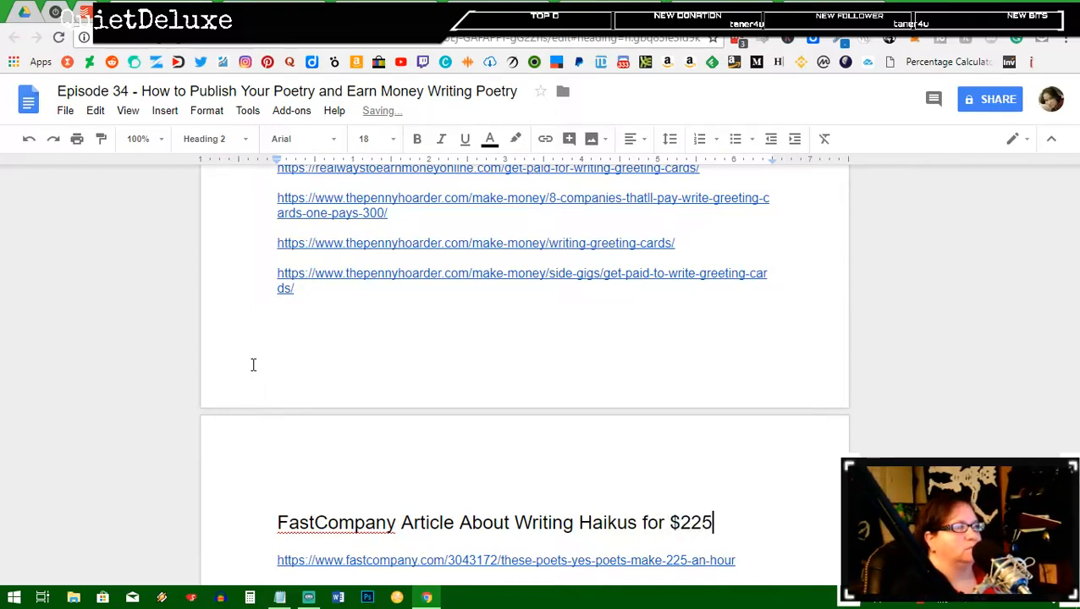
type(" per hou")
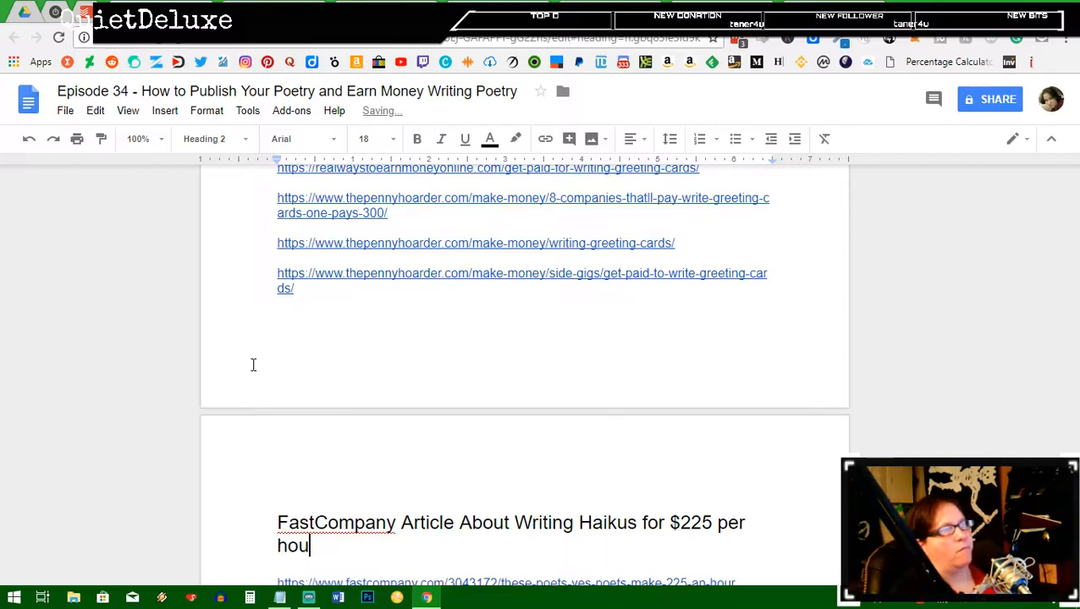
key("BackSpace")
key("BackSpace")
key("BackSpace")
type("Hour")
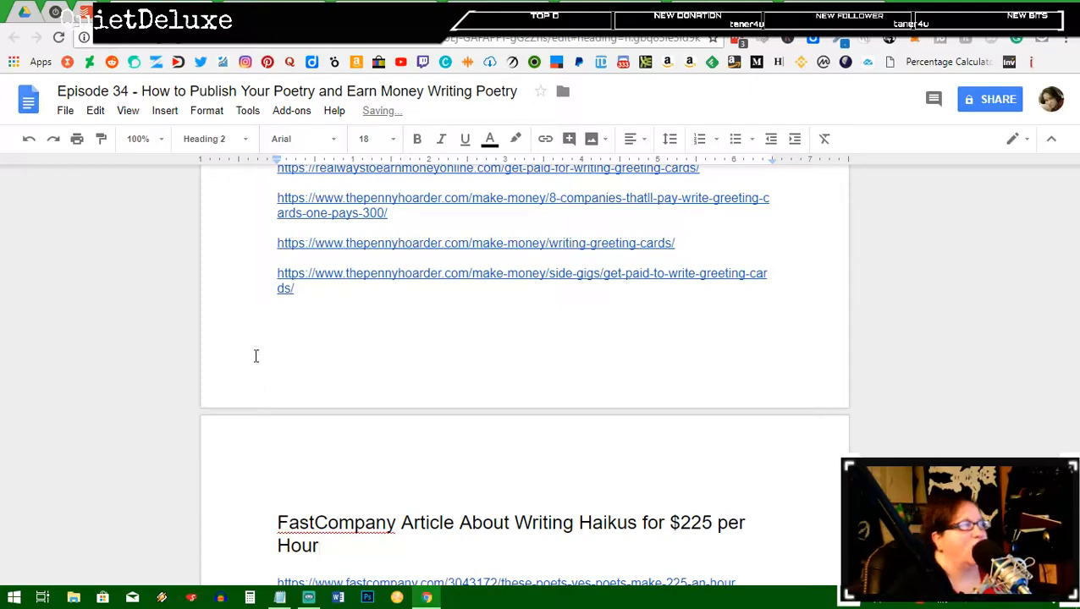
scroll(434, 222, "down", 2)
Step: Type 'Magnet Poetry Themed Kits PDFs' on a new line under the FastCompany link and select it
left_click(771, 421)
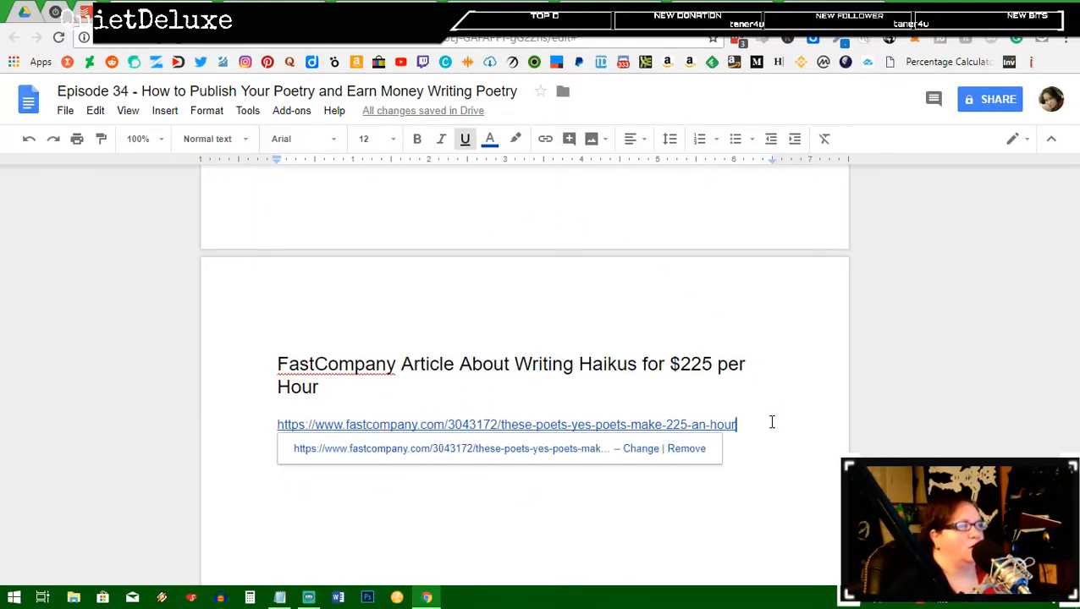
key("Return")
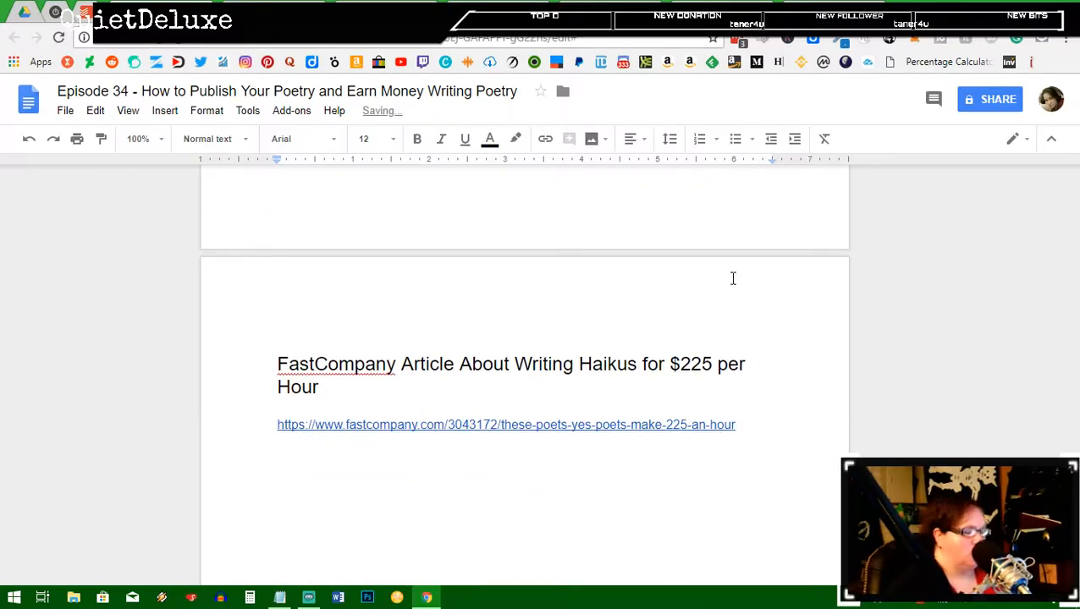
type("Mag")
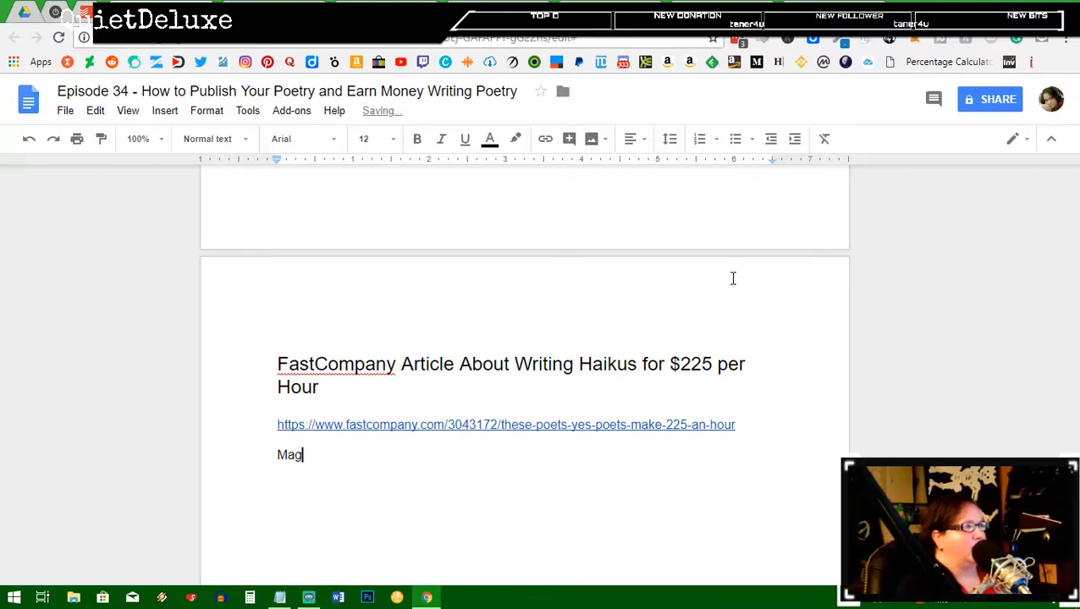
type("net Po")
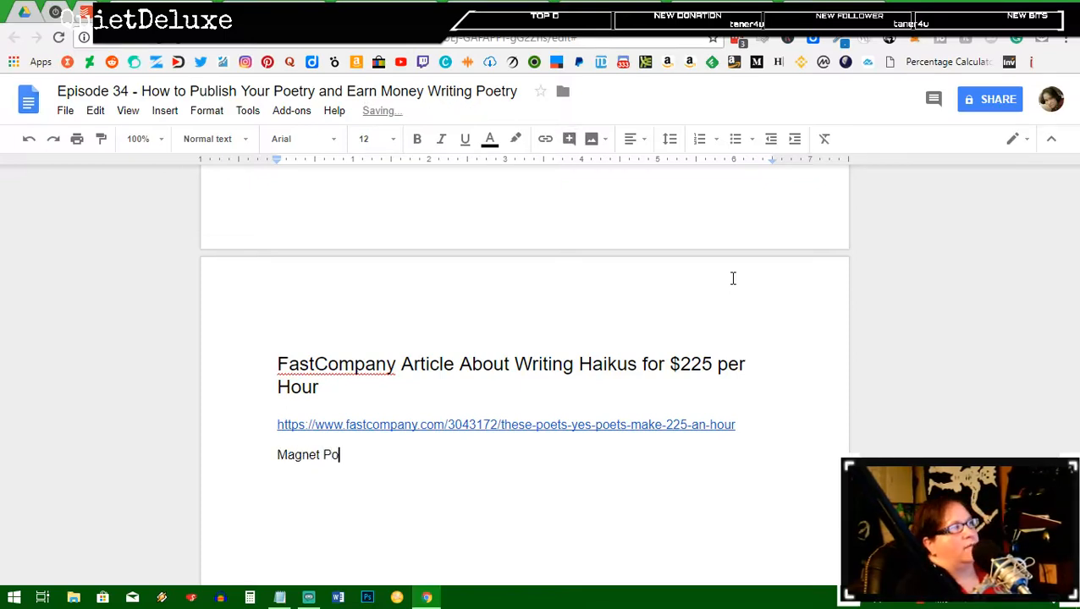
type("etry Them")
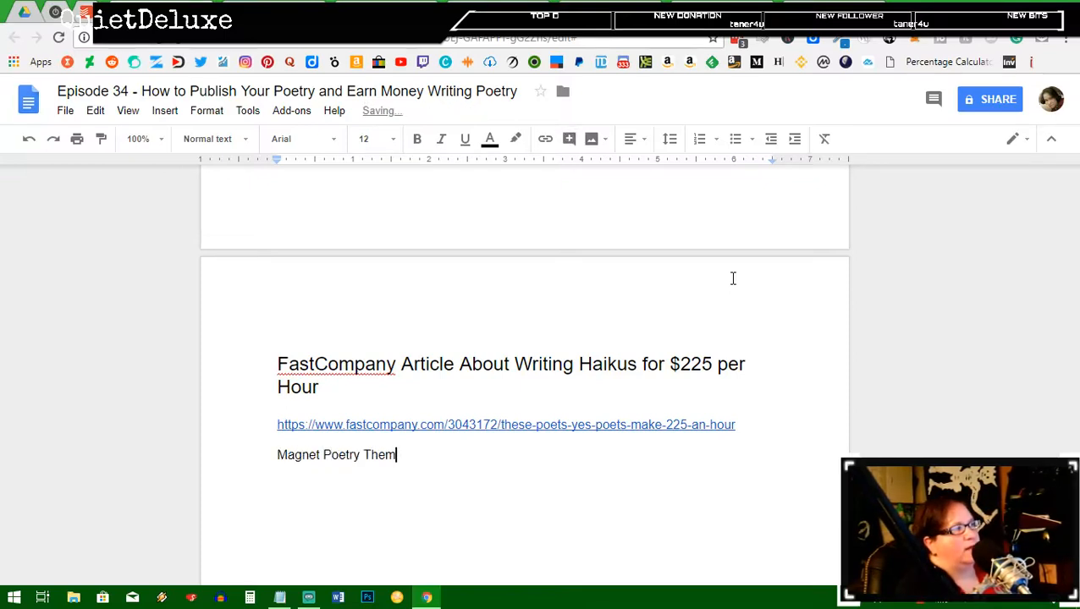
type("ed Kits")
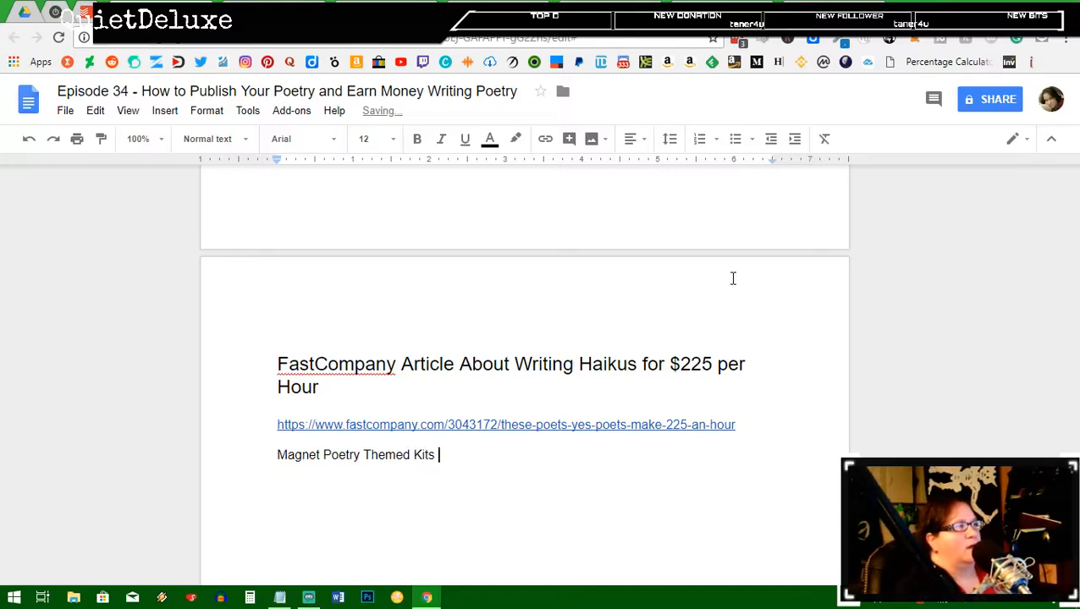
type(" DE")
key("BackSpace")
key("BackSpace")
type("PED")
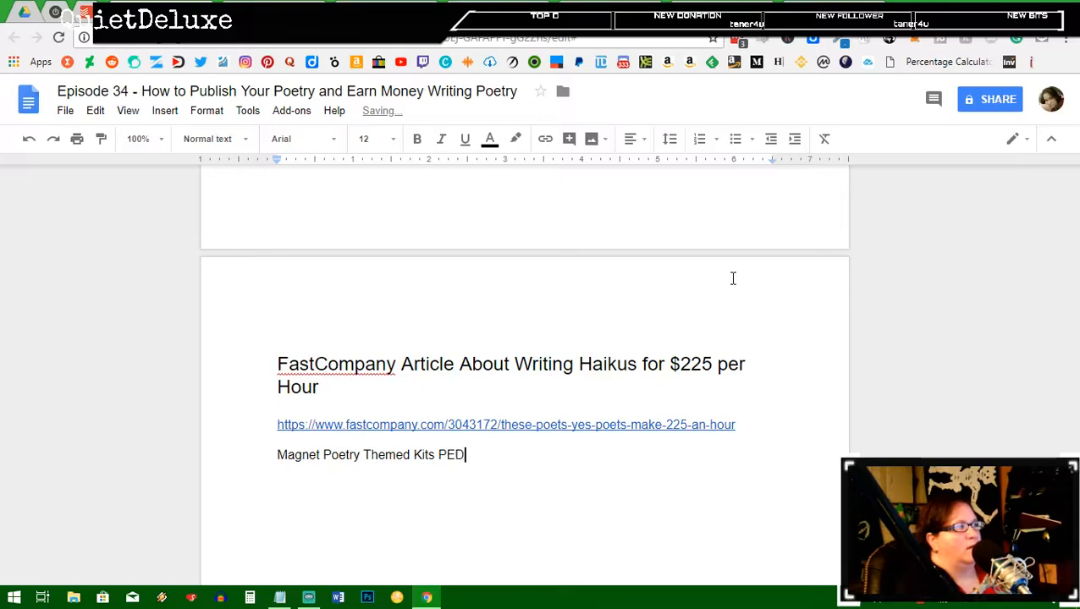
key("BackSpace")
key("BackSpace")
type("DFS")
key("BackSpace")
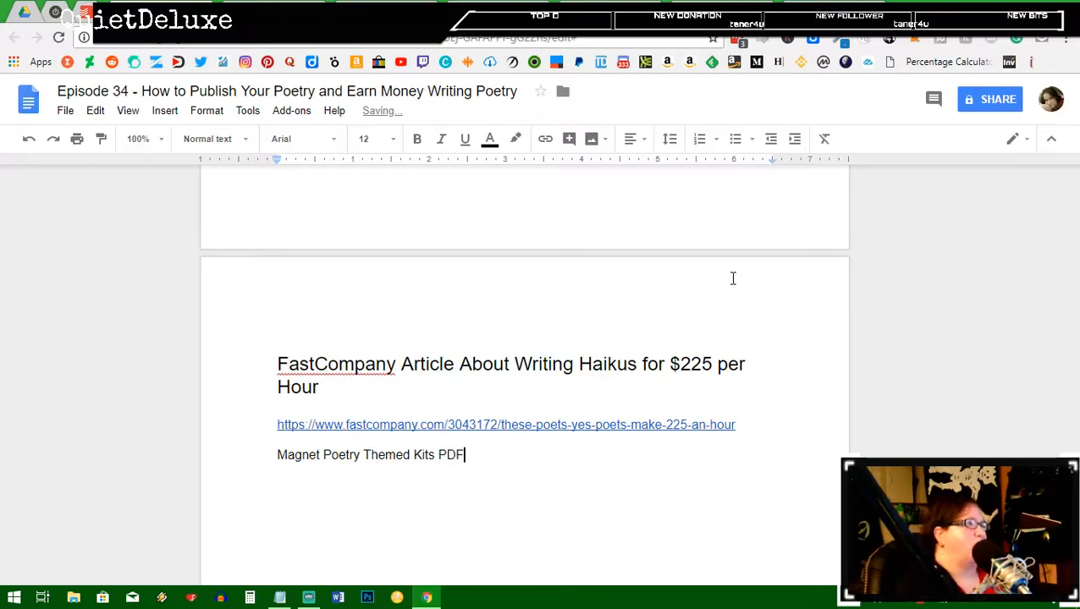
type("s")
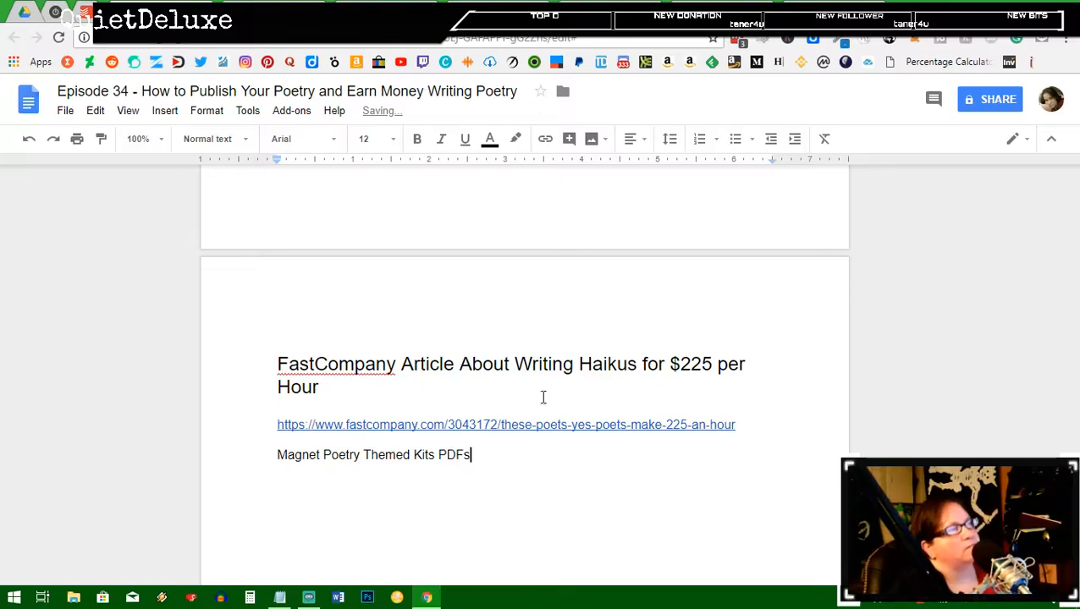
left_click_drag(509, 455, 258, 455)
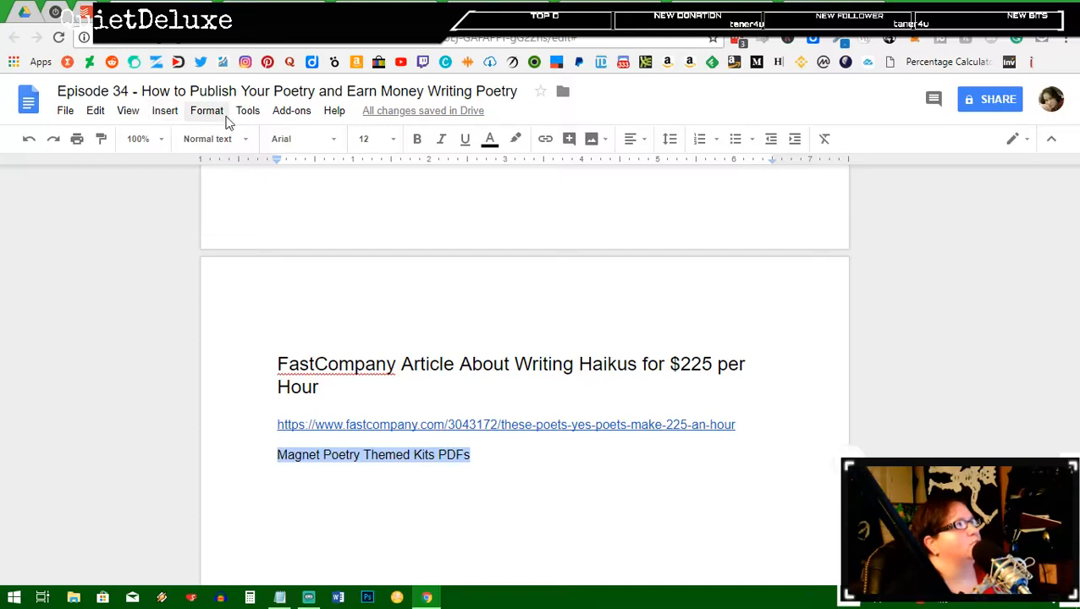
left_click(212, 141)
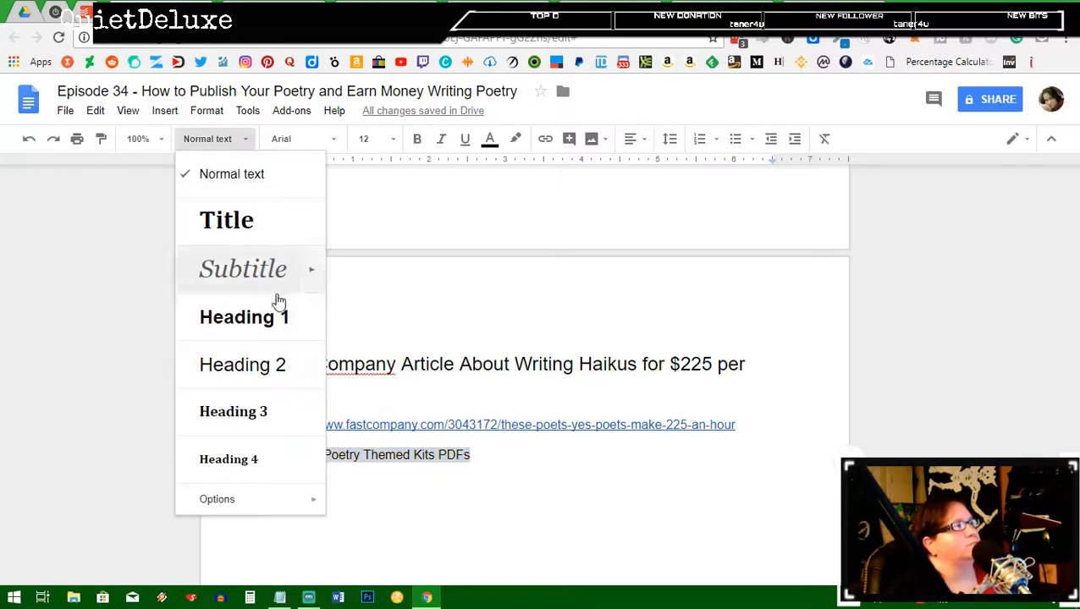
left_click(257, 365)
left_click(583, 471)
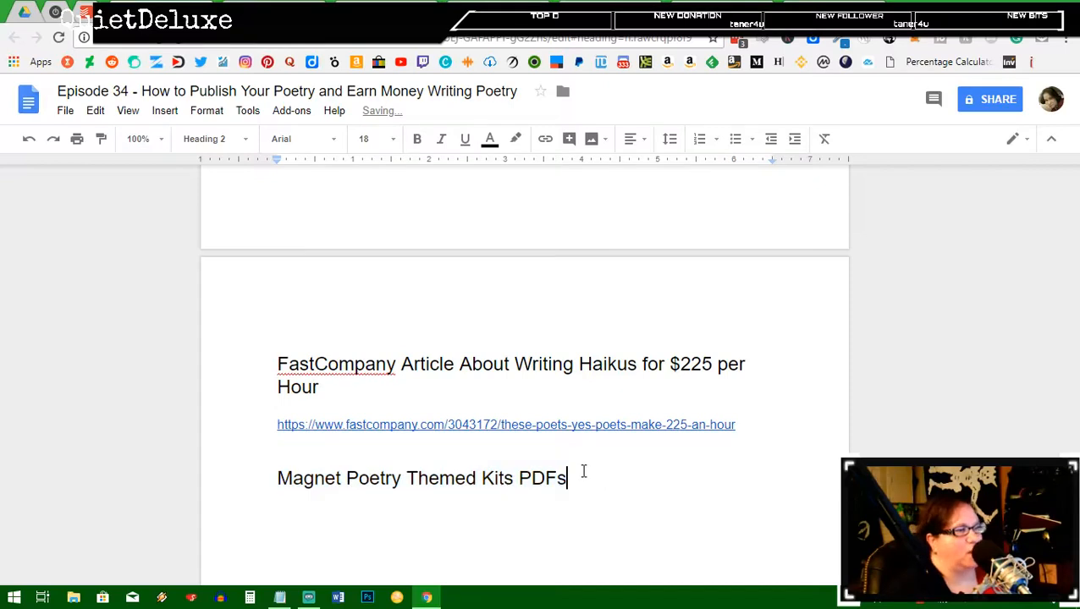
key("Return")
type("http://h")
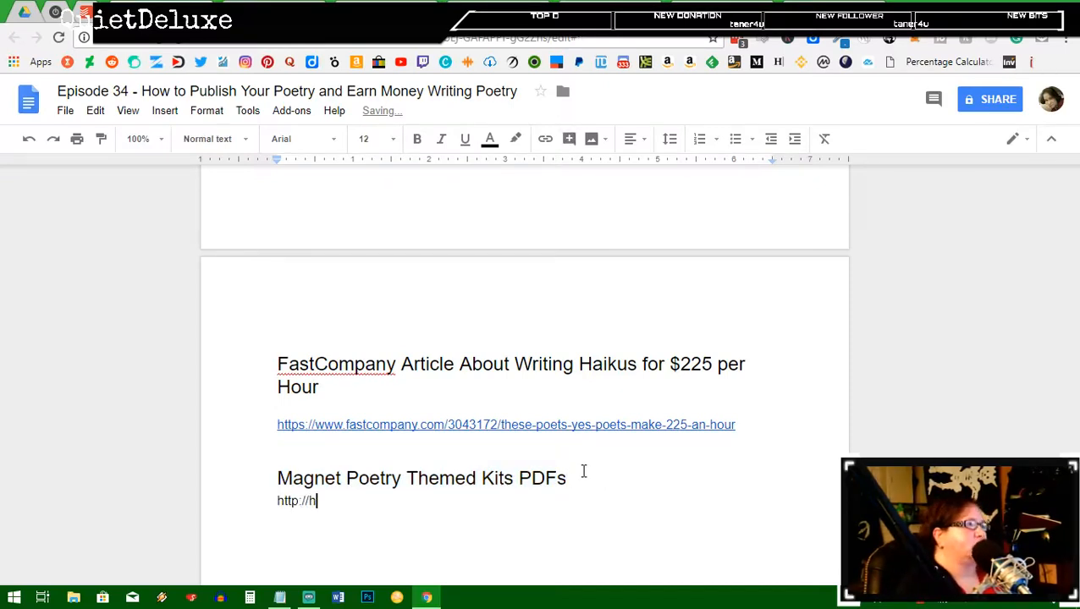
type("eyyoa")
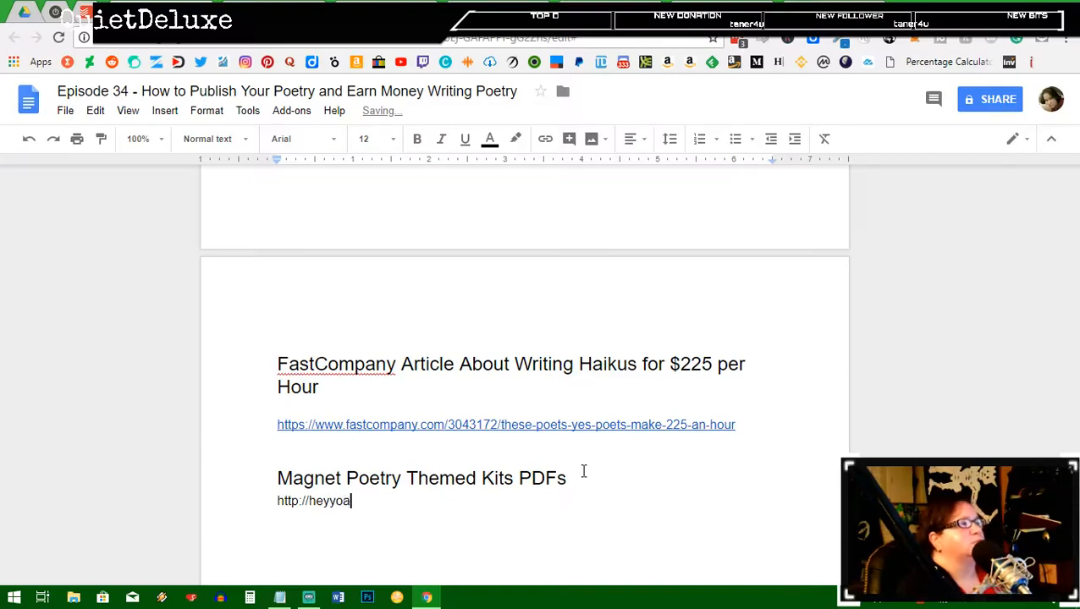
type("va.com")
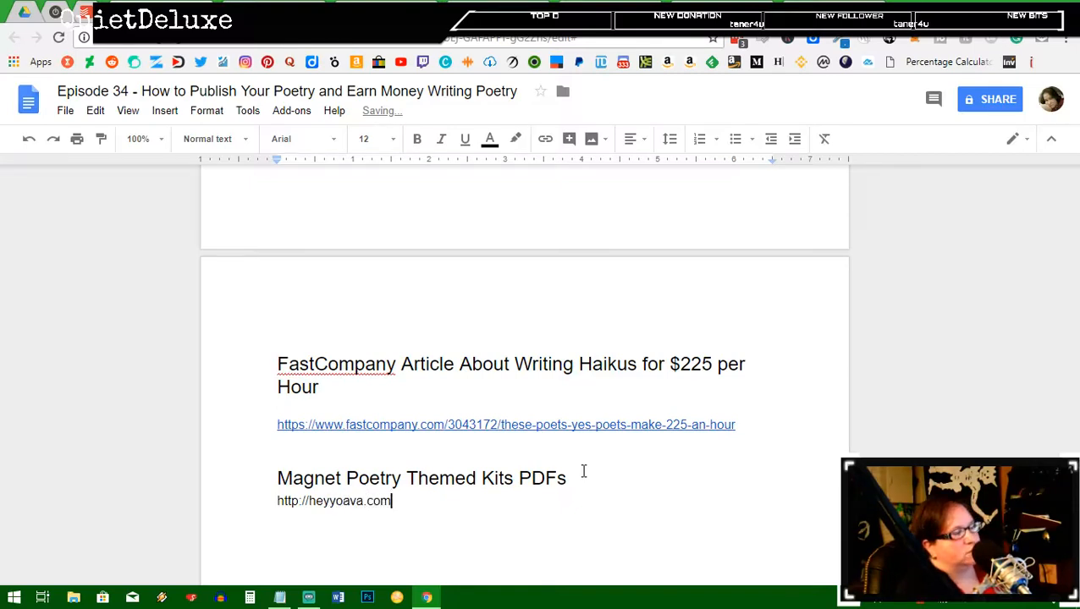
type("/magpo")
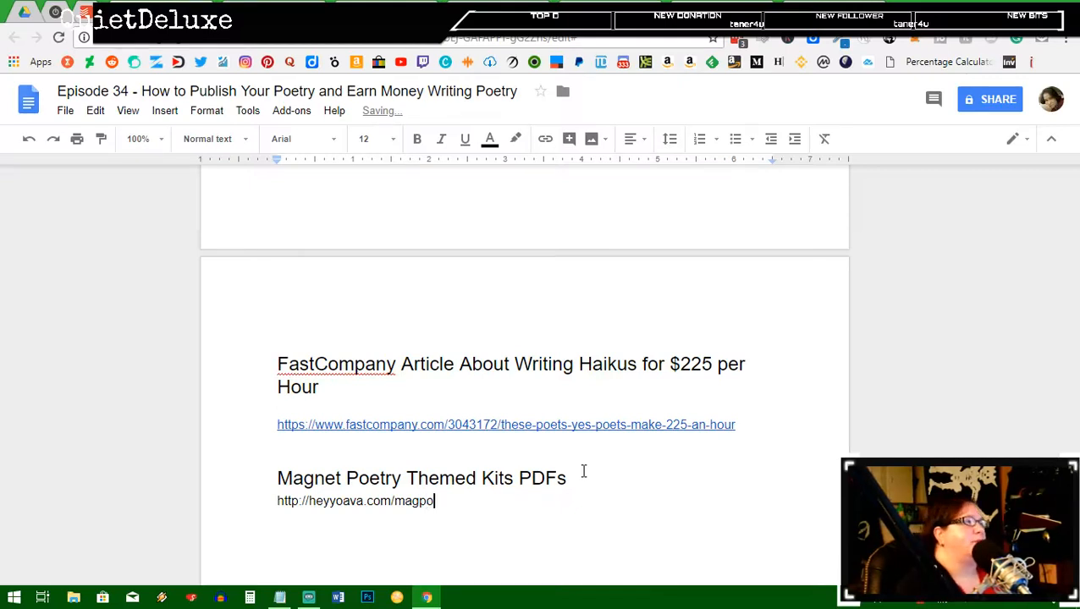
key("Return")
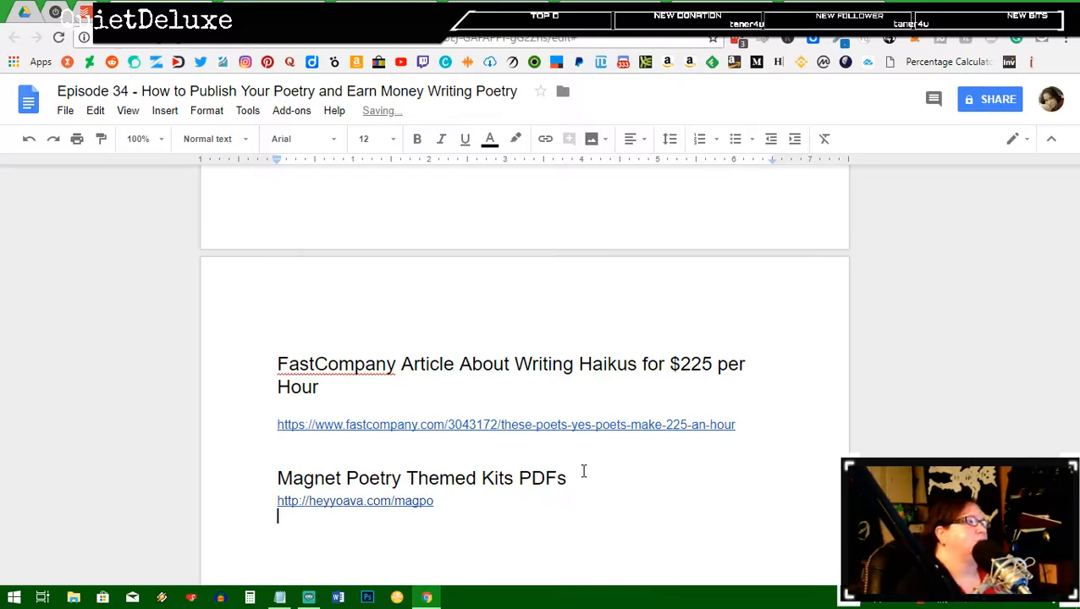
scroll(609, 441, "up", 1)
left_click(554, 470)
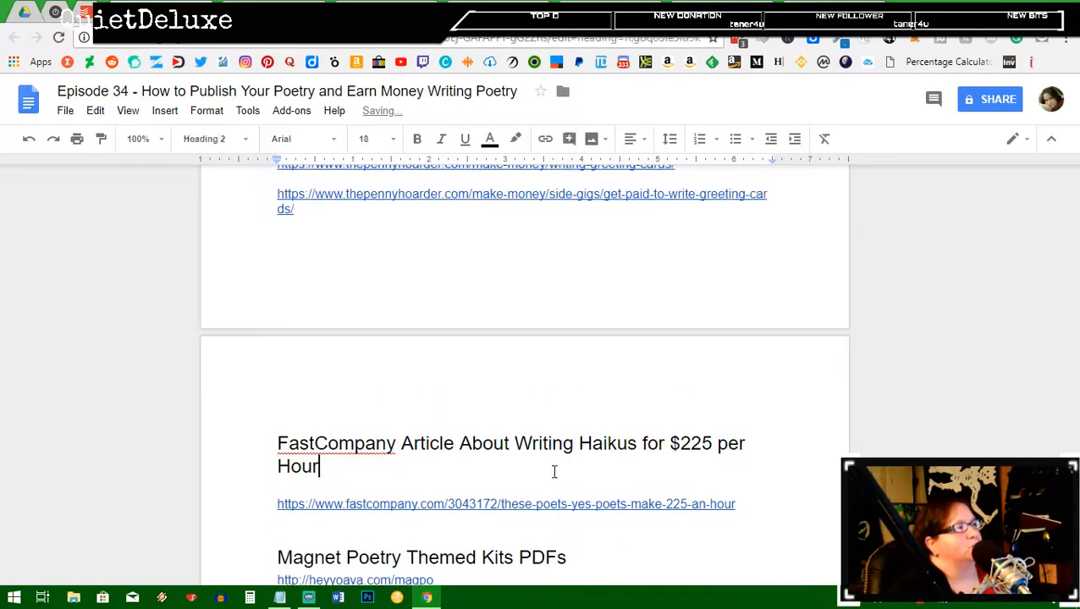
left_click(305, 482)
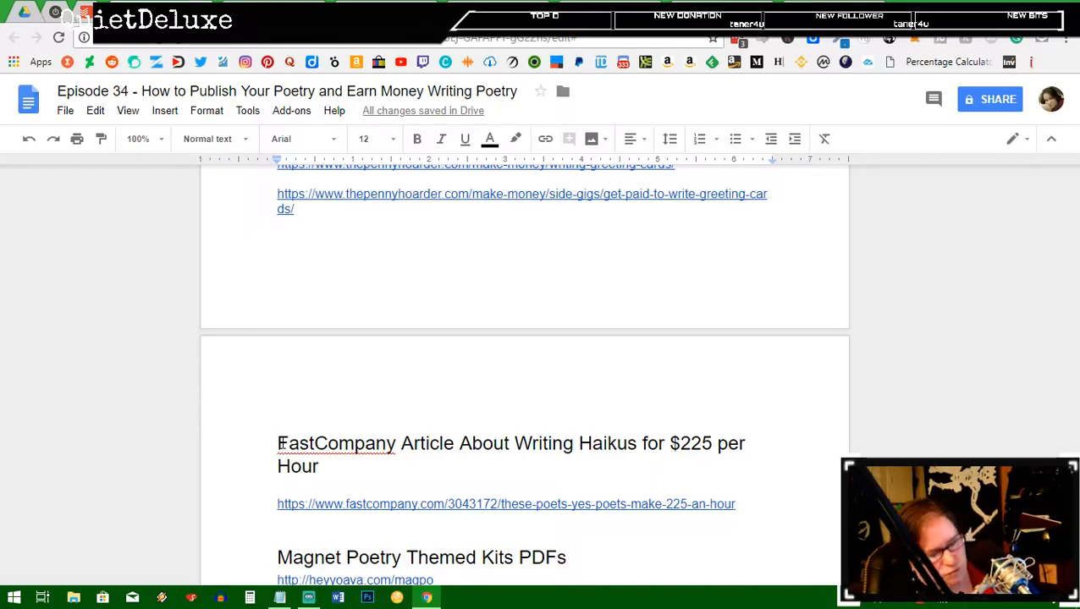
Step: Delete the empty line under the FastCompany heading and return to the top of the document
key("BackSpace")
scroll(499, 434, "up", 3)
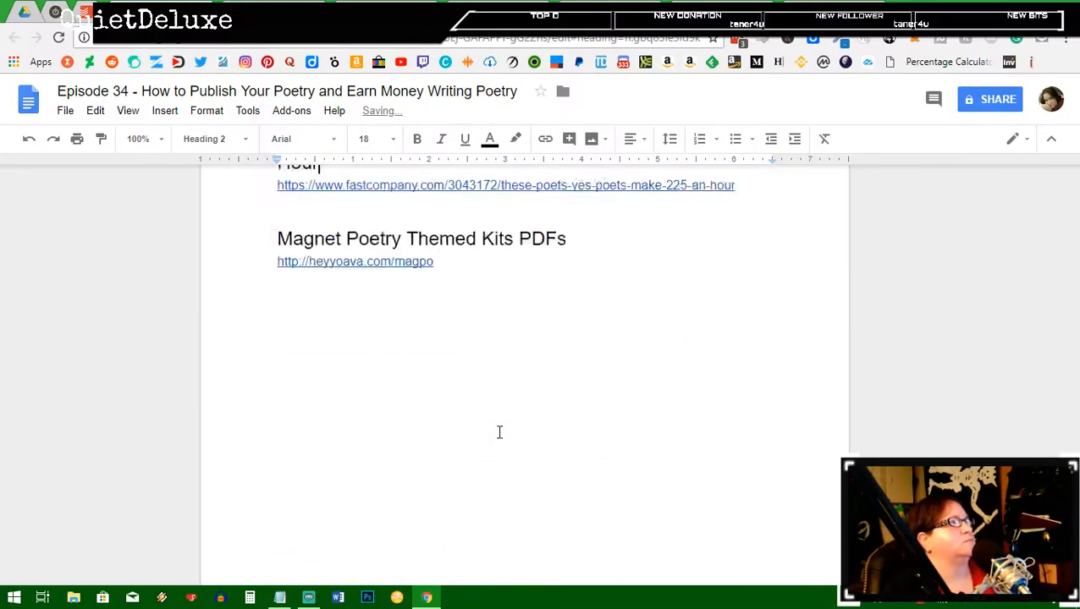
scroll(499, 433, "up", 15)
scroll(500, 431, "up", 20)
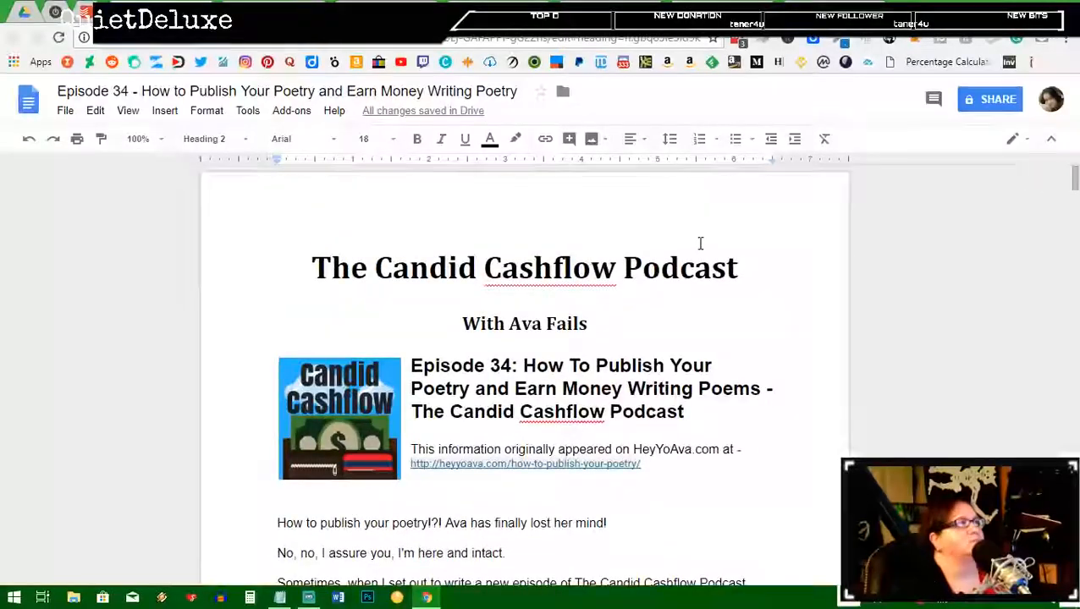
scroll(693, 243, "down", 2)
scroll(695, 247, "down", 12)
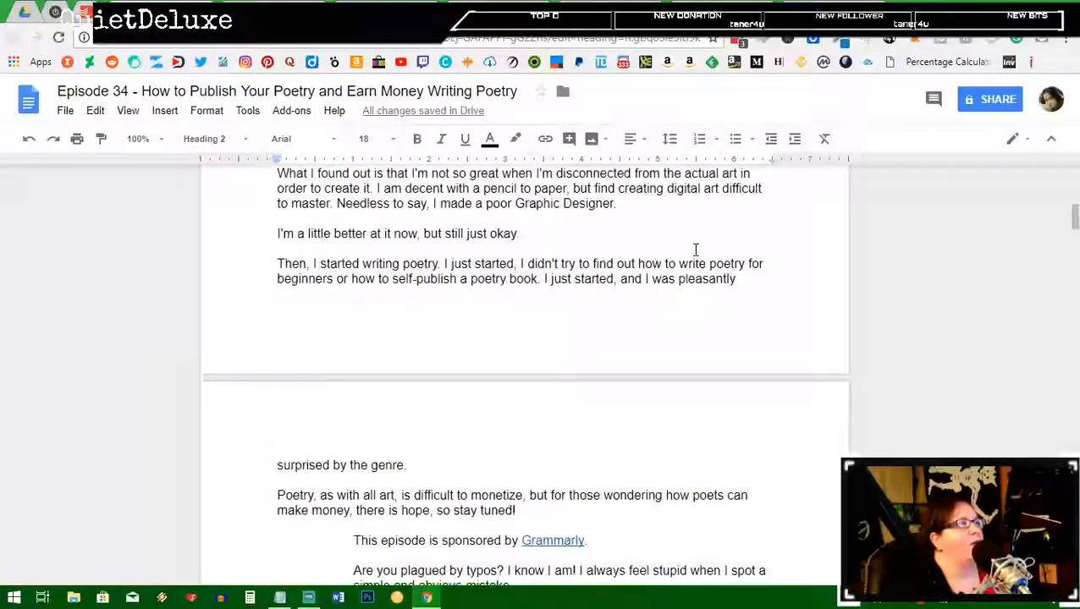
scroll(693, 248, "up", 14)
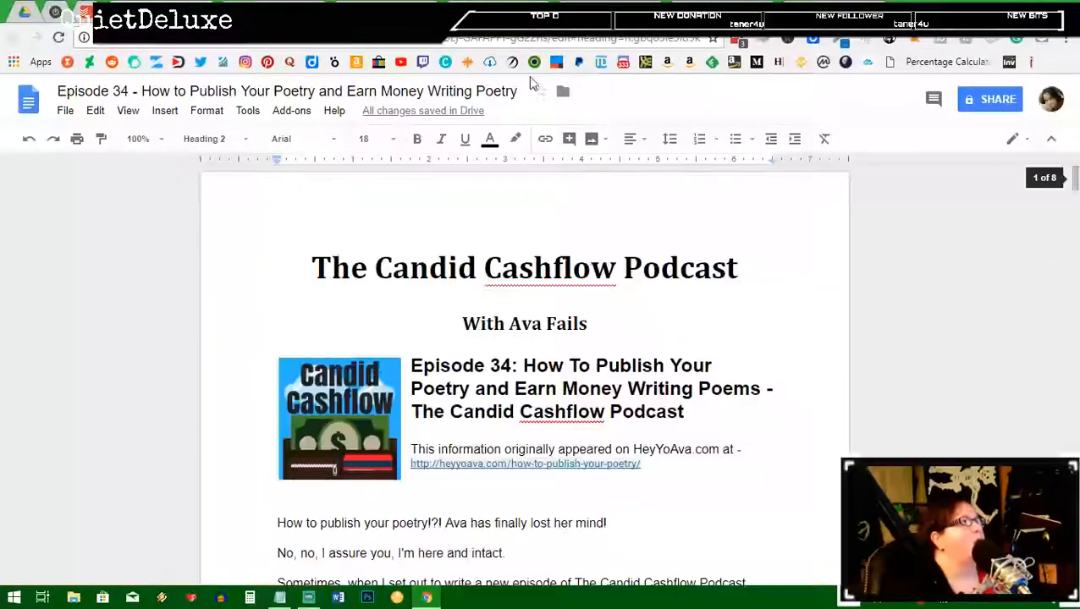
Step: Download the Episode 34 script as a PDF Document (.pdf)
left_click(65, 110)
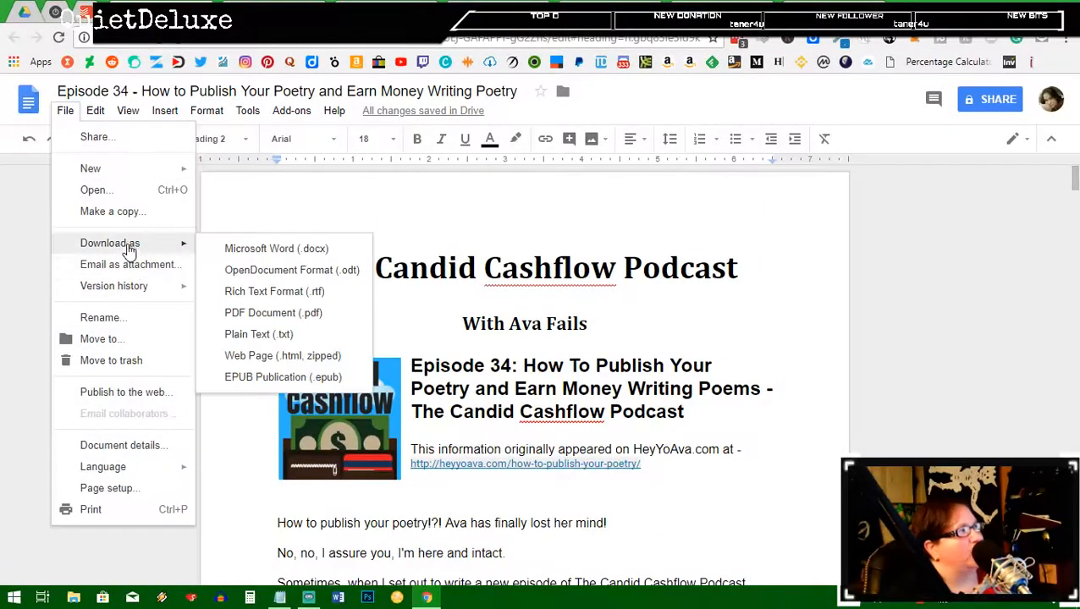
mouse_move(159, 249)
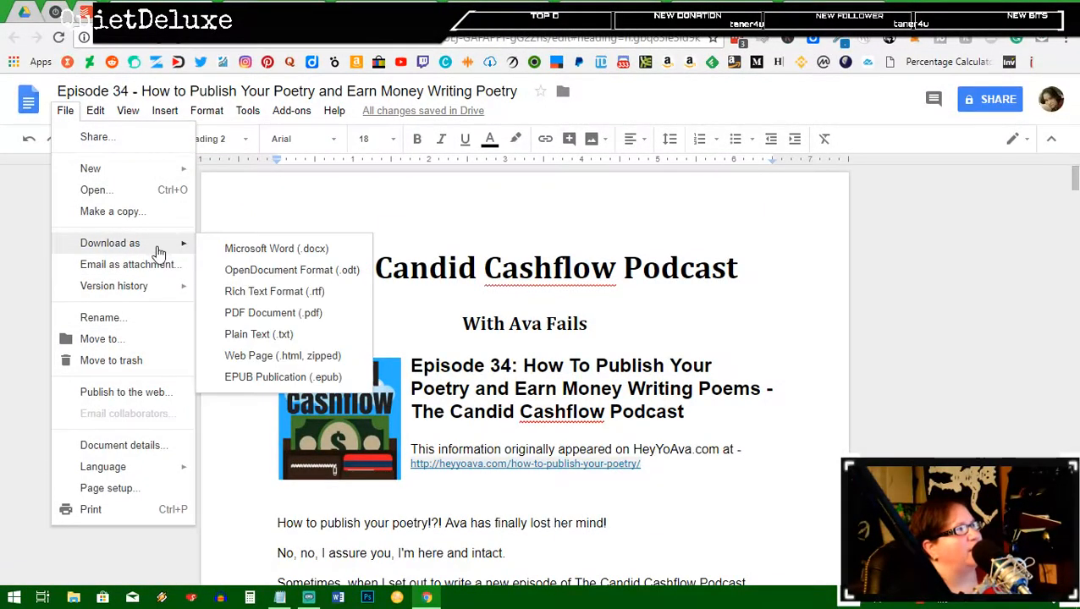
left_click(244, 315)
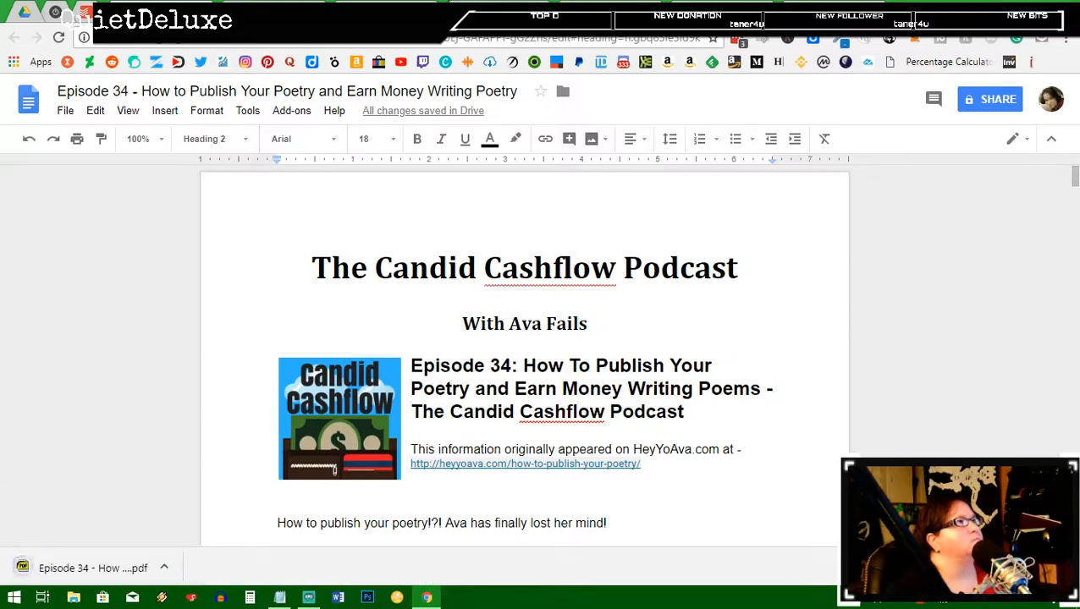
Step: Upload the Episode 34 PDF from the Desktop into the Candid Cashflow Podcast folder via File upload
key("ctrl+w")
left_click(24, 12)
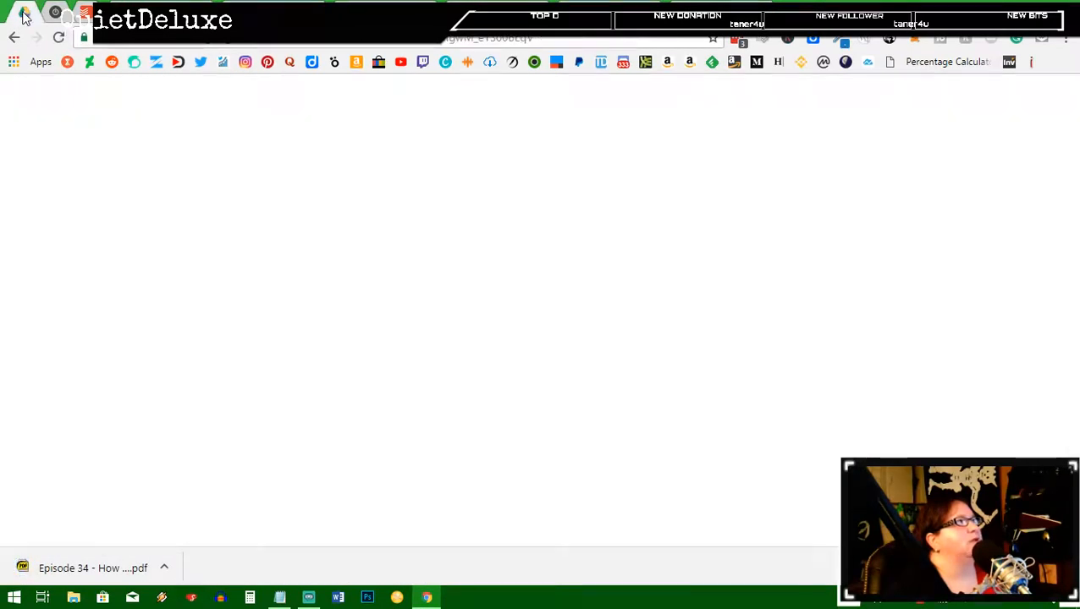
left_click(70, 170)
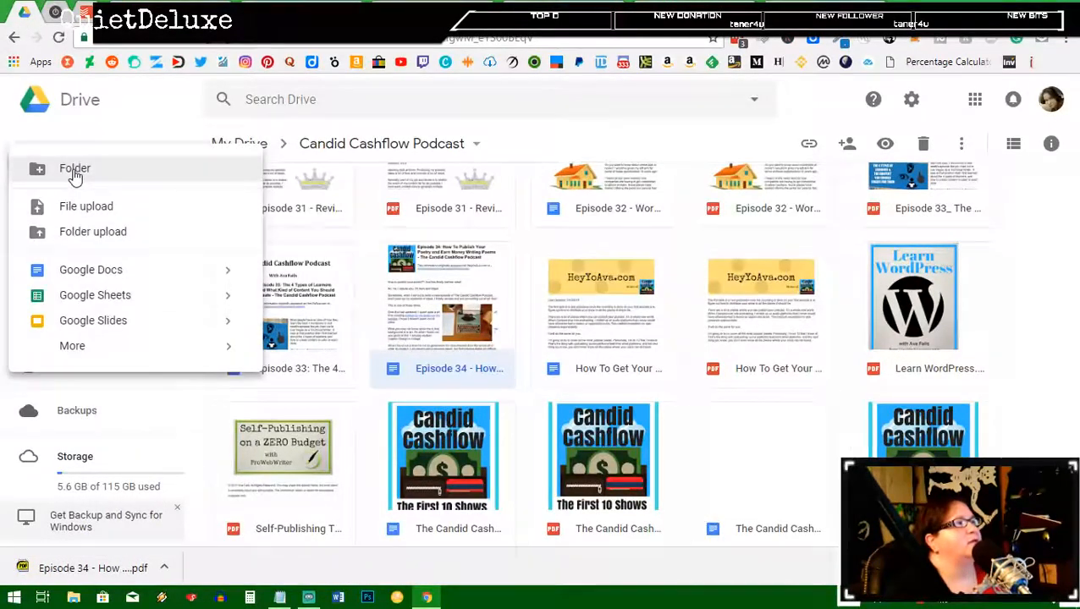
left_click(103, 208)
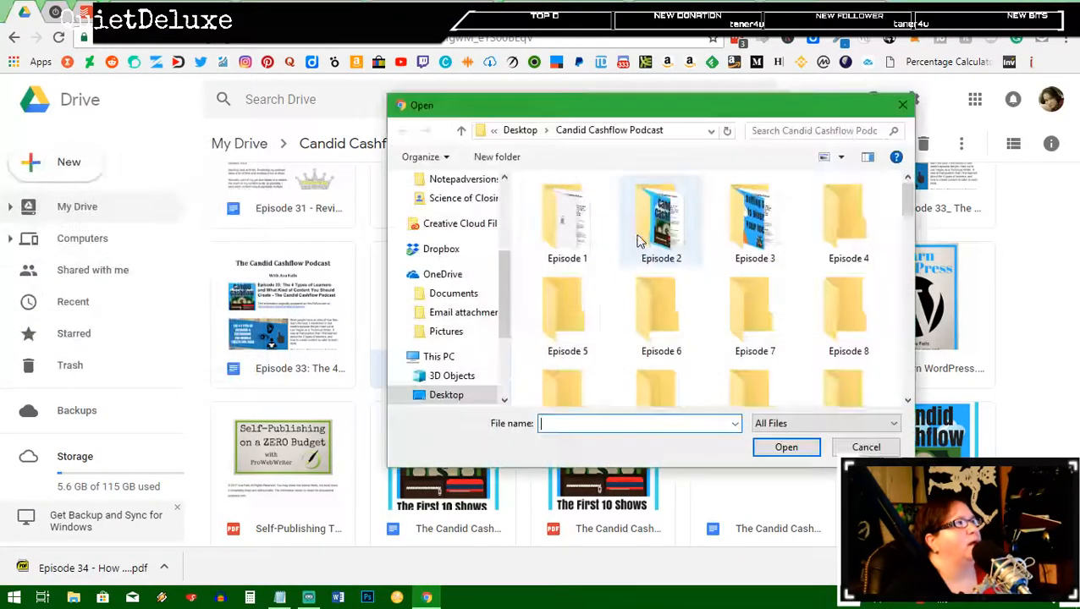
scroll(762, 313, "down", 5)
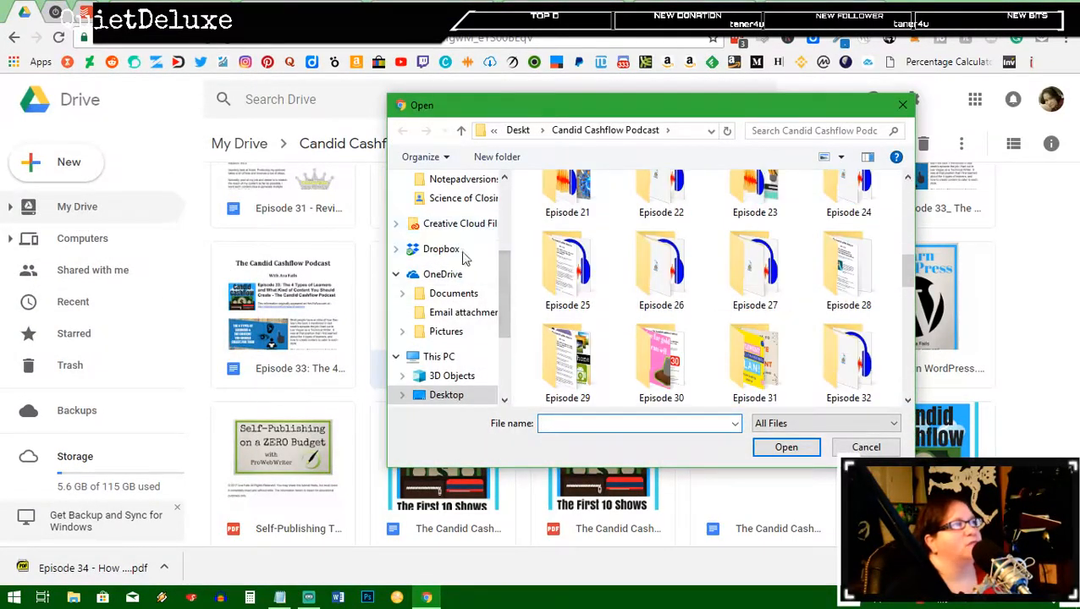
scroll(465, 237, "up", 3)
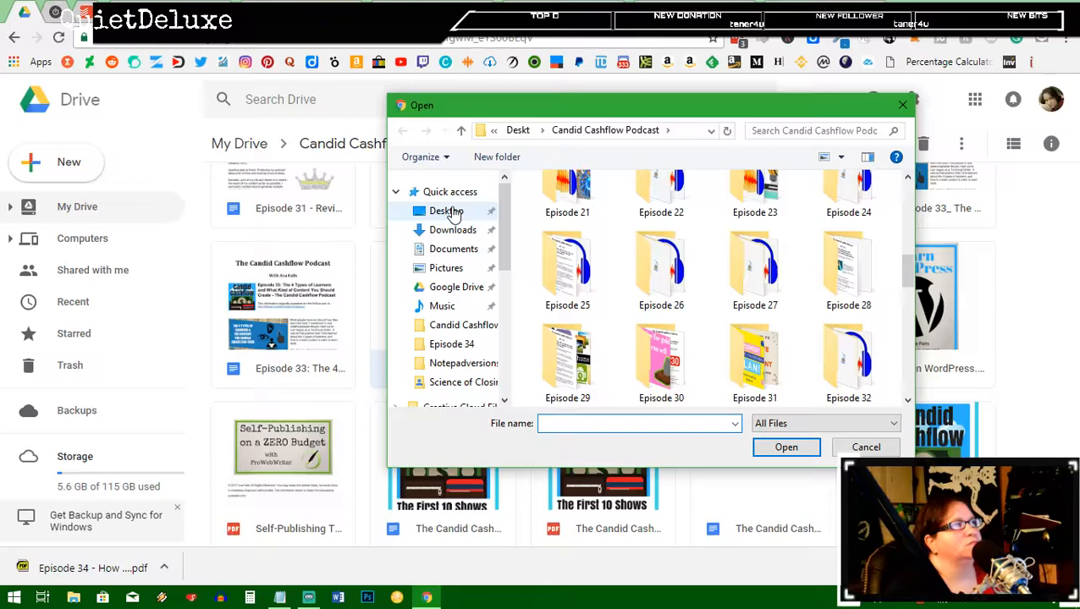
left_click(447, 212)
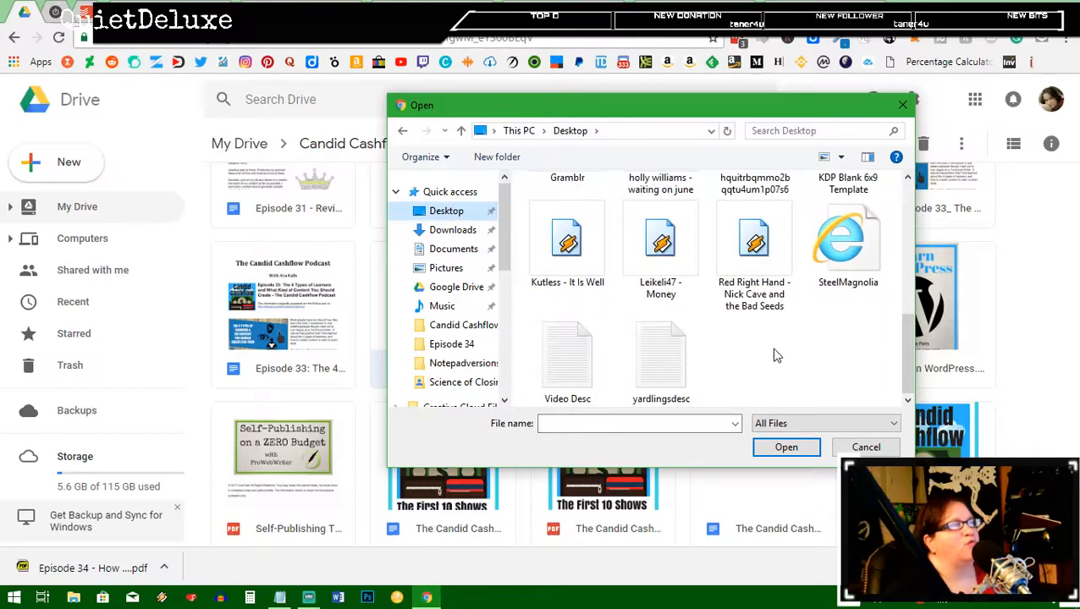
scroll(776, 355, "up", 2)
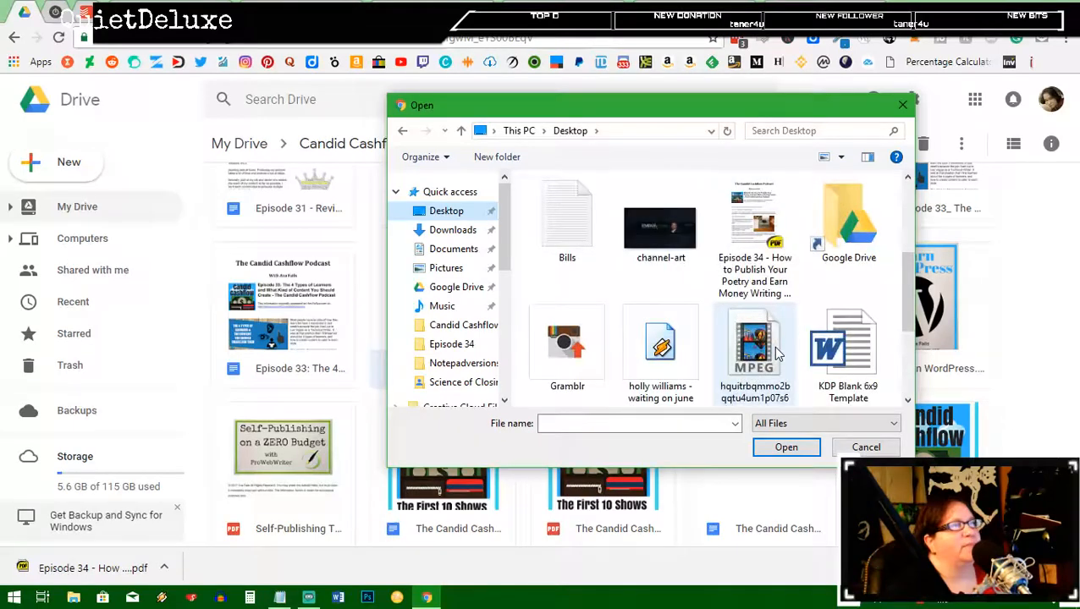
left_click(755, 232)
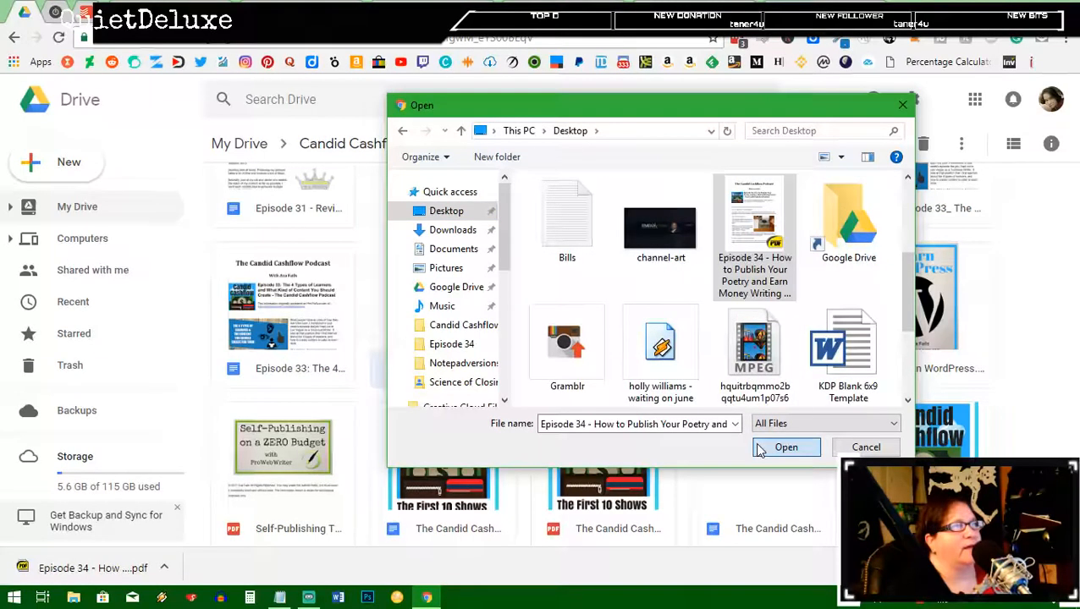
left_click(785, 448)
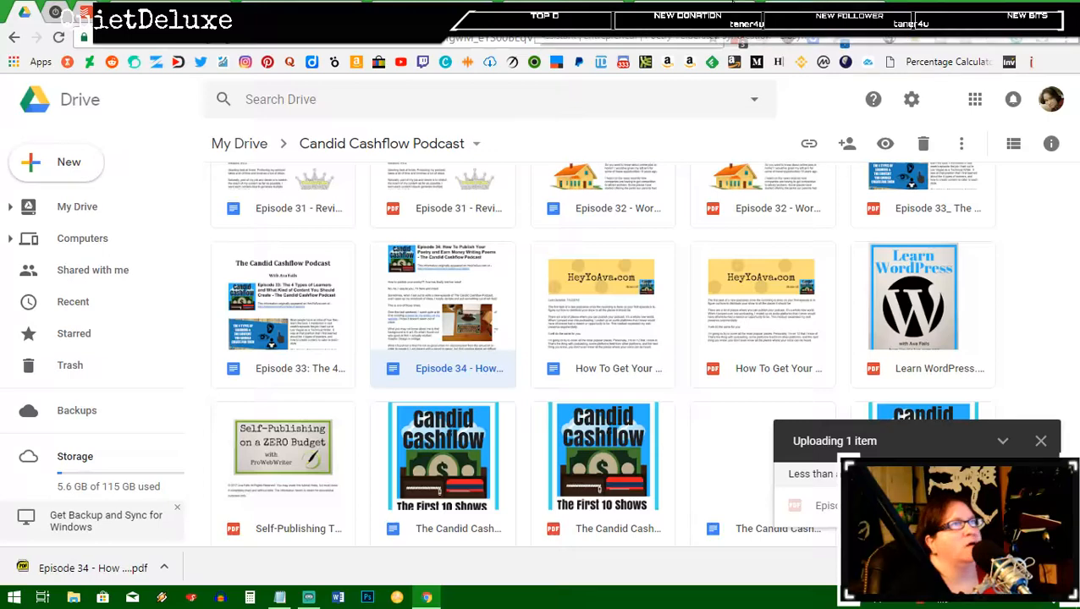
Step: Check the Libsyn dashboard's Stats Snapshot, noting the April download count of 317
key("ctrl+Tab")
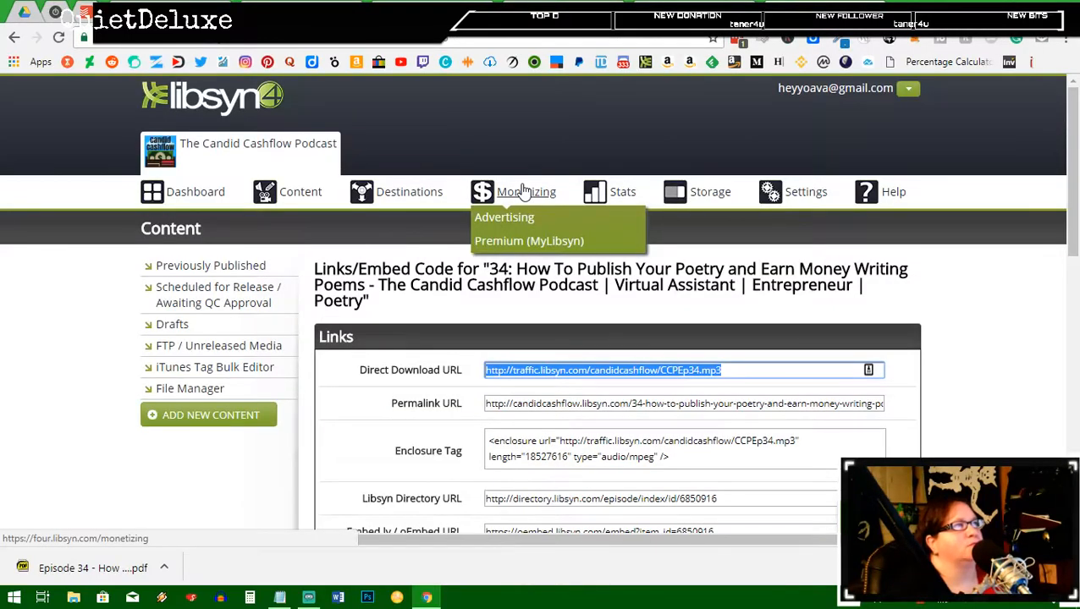
left_click(196, 192)
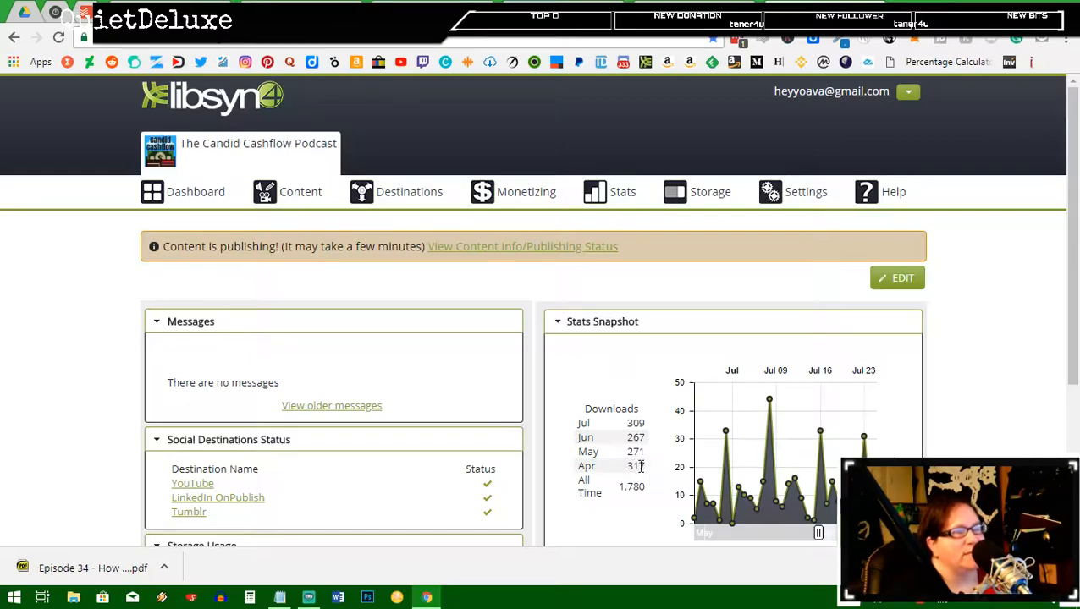
left_click_drag(648, 475, 624, 468)
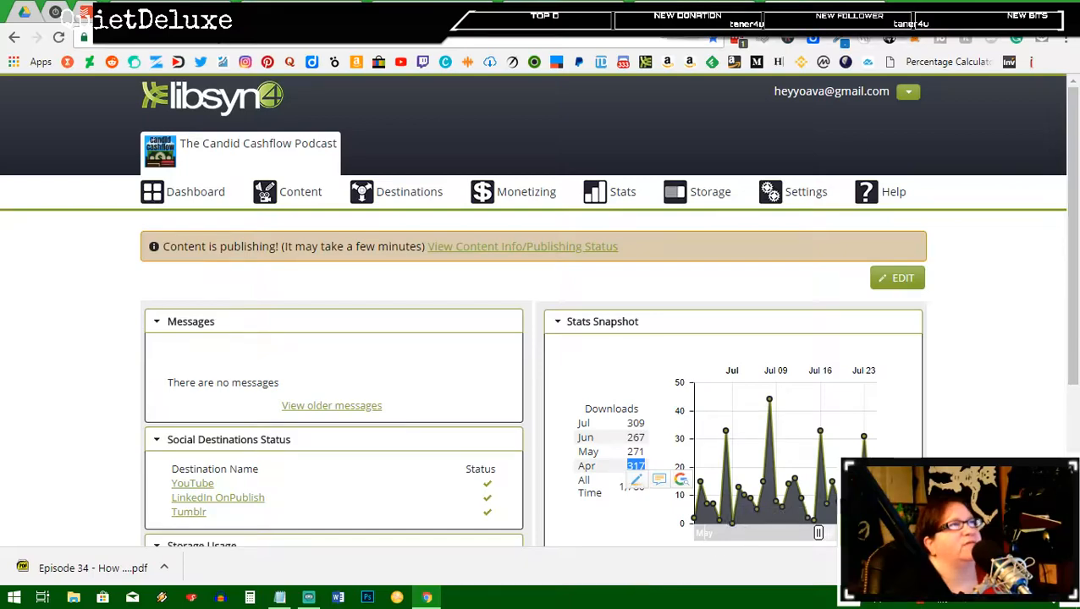
Step: Go back to the Candid Cashflow Podcast folder in Google Drive
left_click(562, 6)
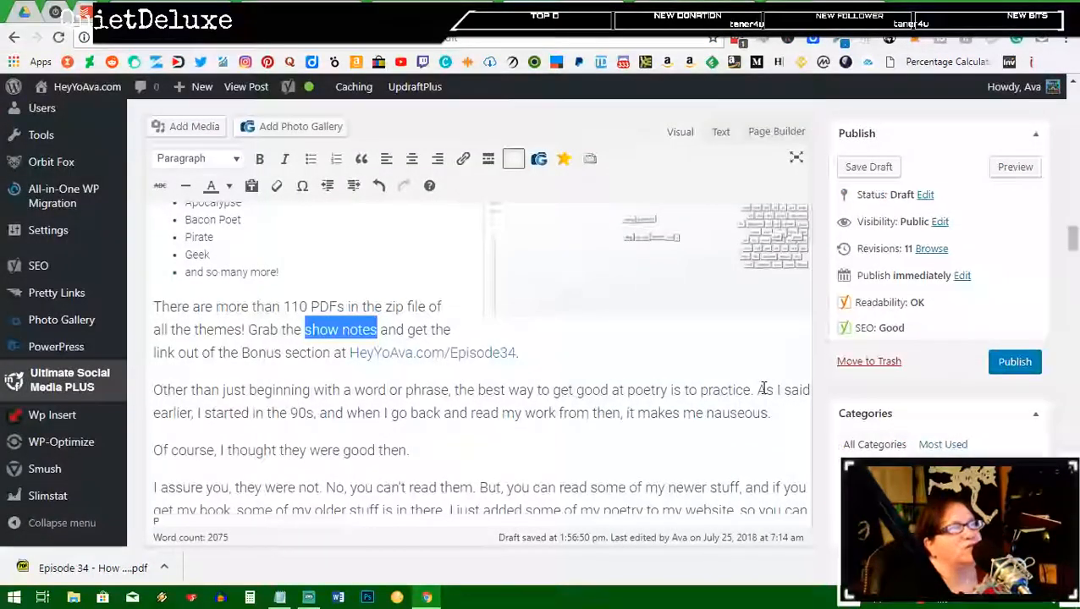
scroll(723, 348, "up", 1)
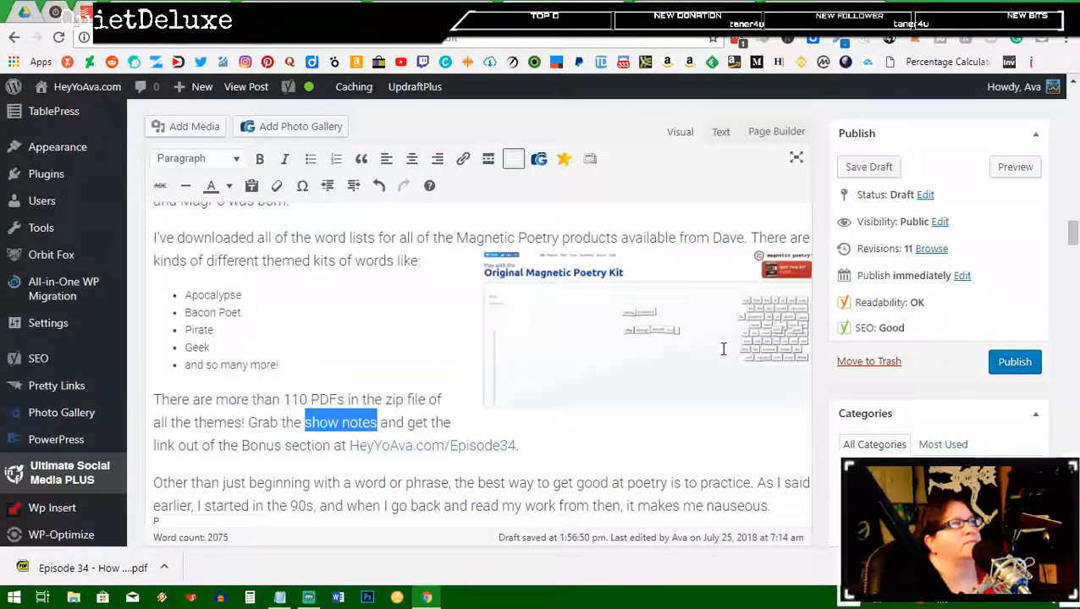
scroll(723, 349, "up", 15)
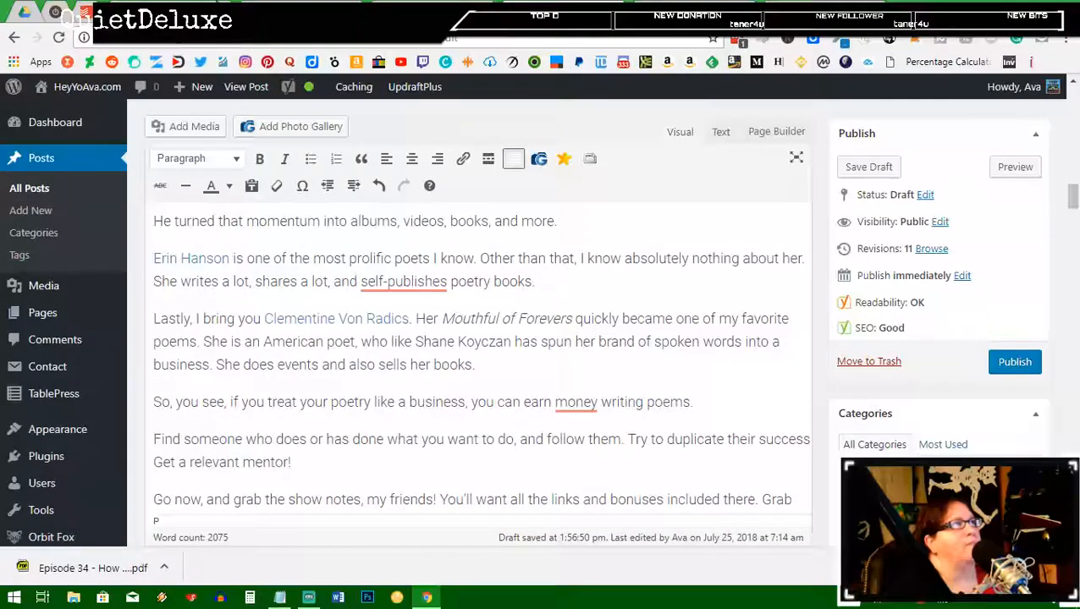
left_click(63, 11)
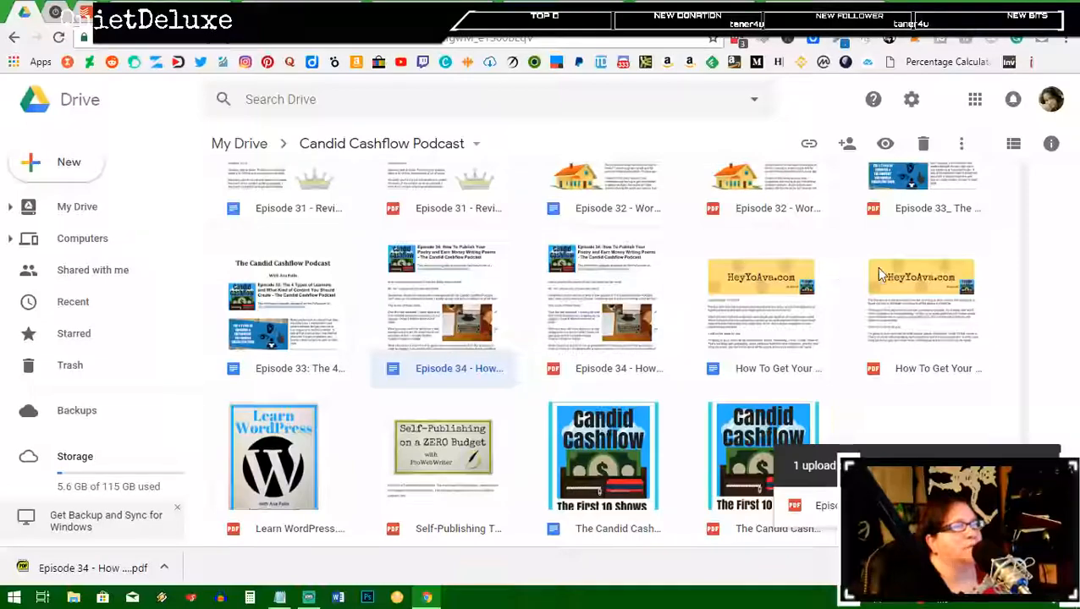
Step: Get the shareable link of the Episode 34 PDF in Google Drive
scroll(825, 342, "down", 3)
scroll(803, 340, "up", 4)
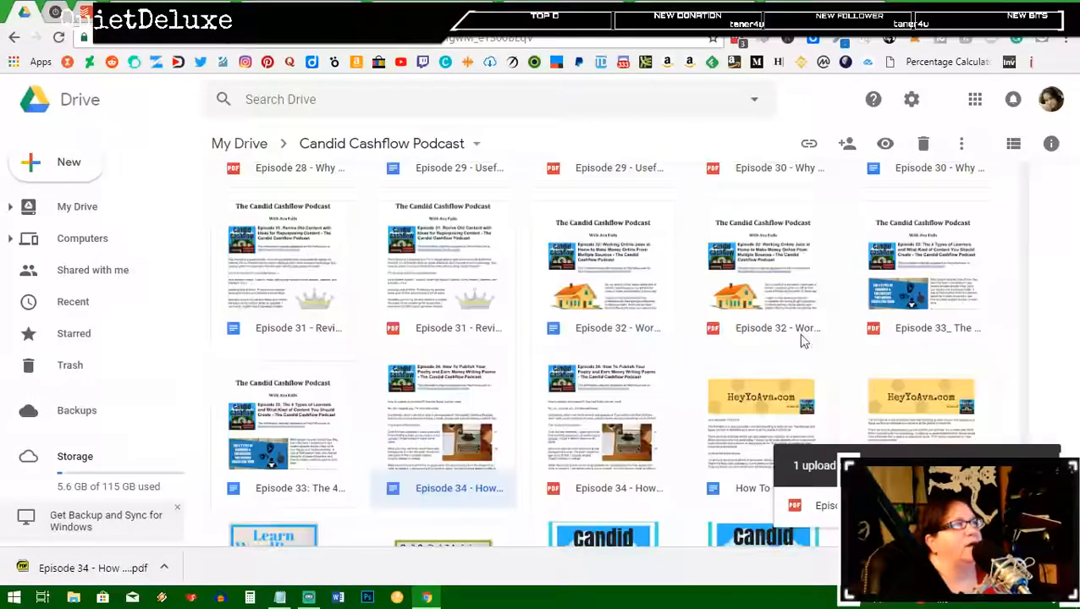
left_click(605, 435)
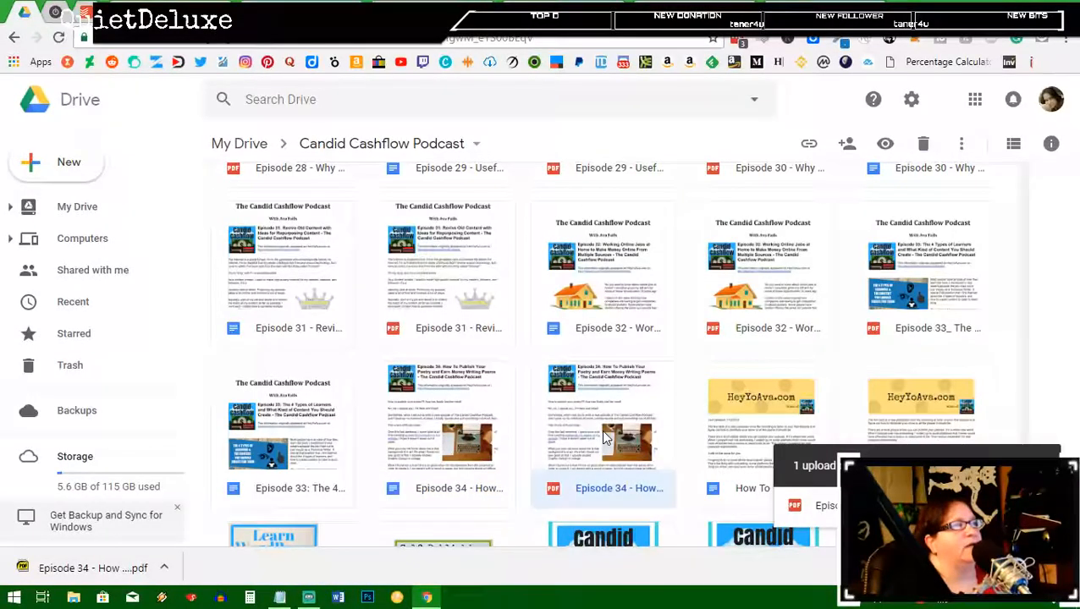
right_click(604, 436)
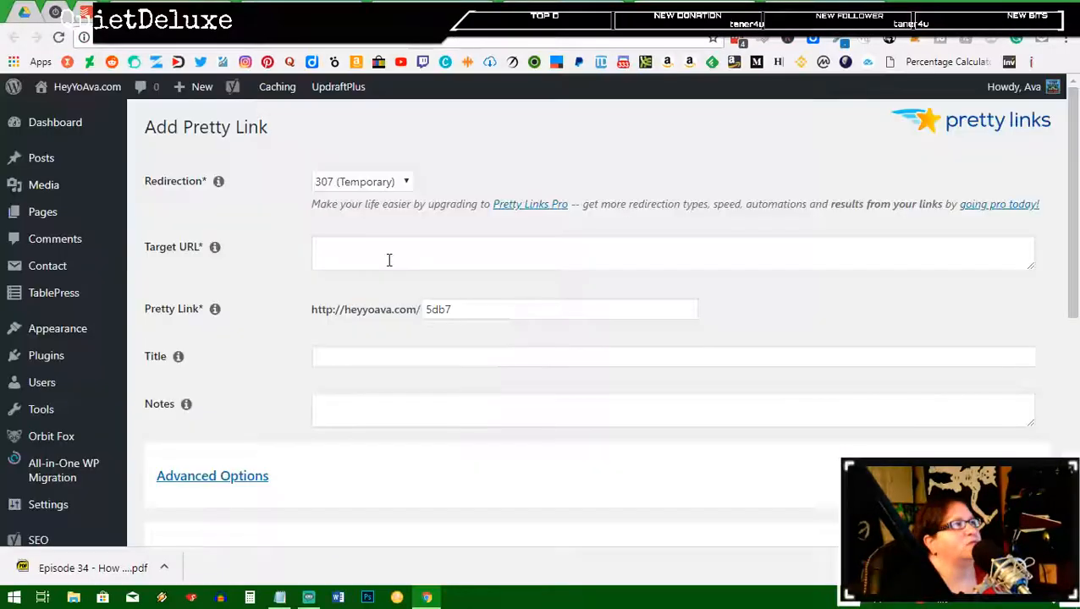
Step: Create a Pretty Link targeting the PDF's Drive link with the slug Episode34
left_click(389, 260)
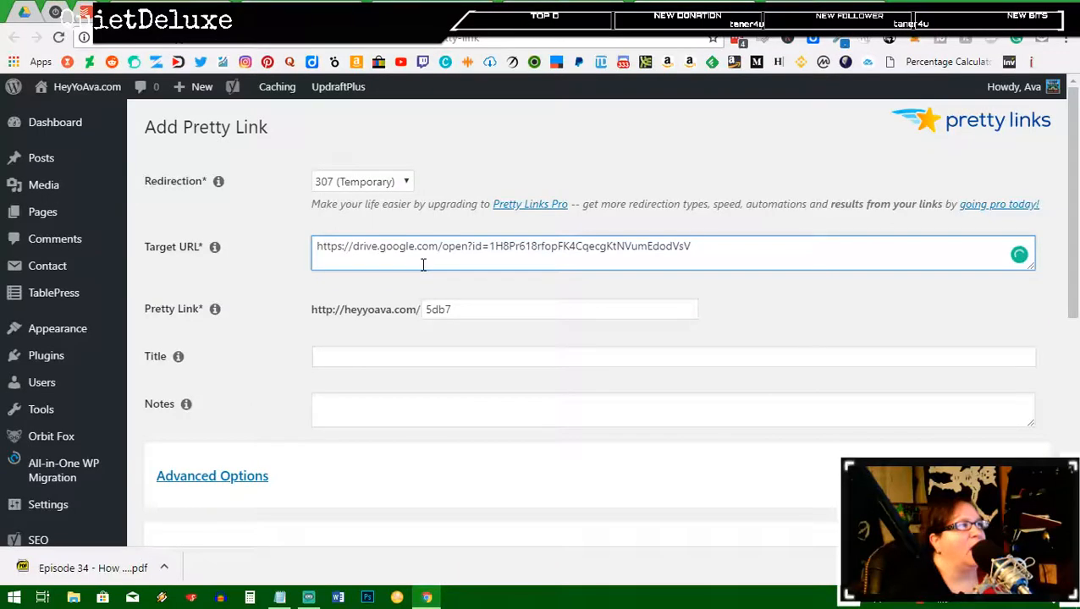
double_click(433, 309)
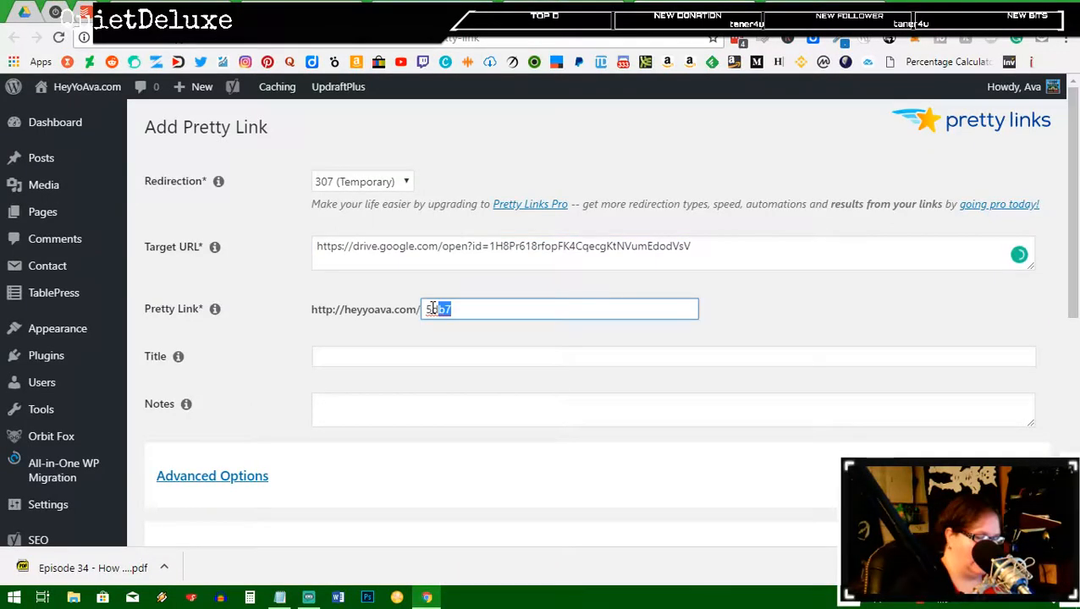
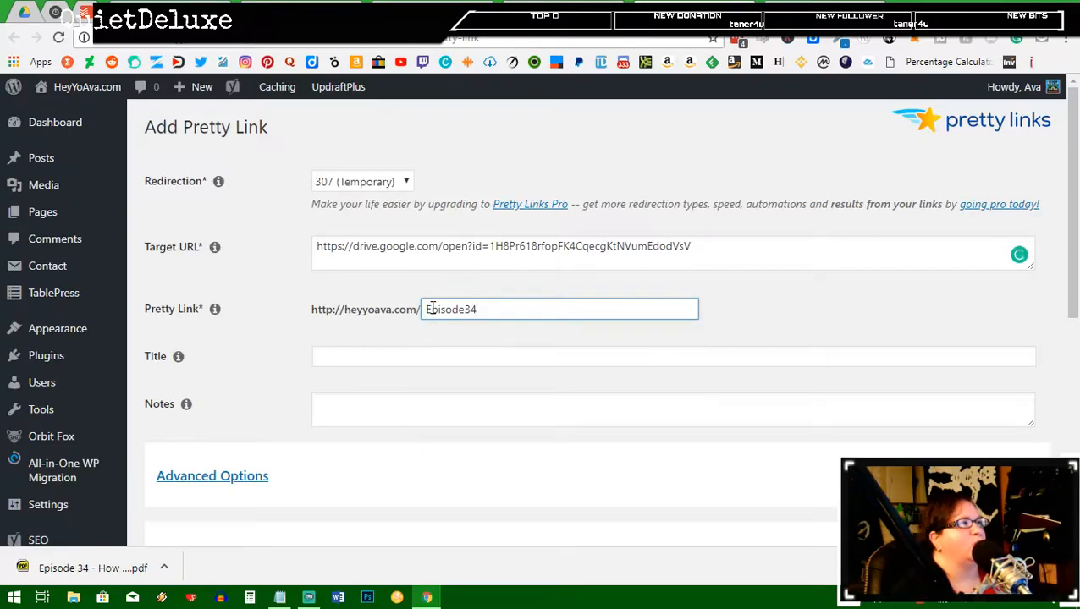
scroll(169, 507, "down", 1)
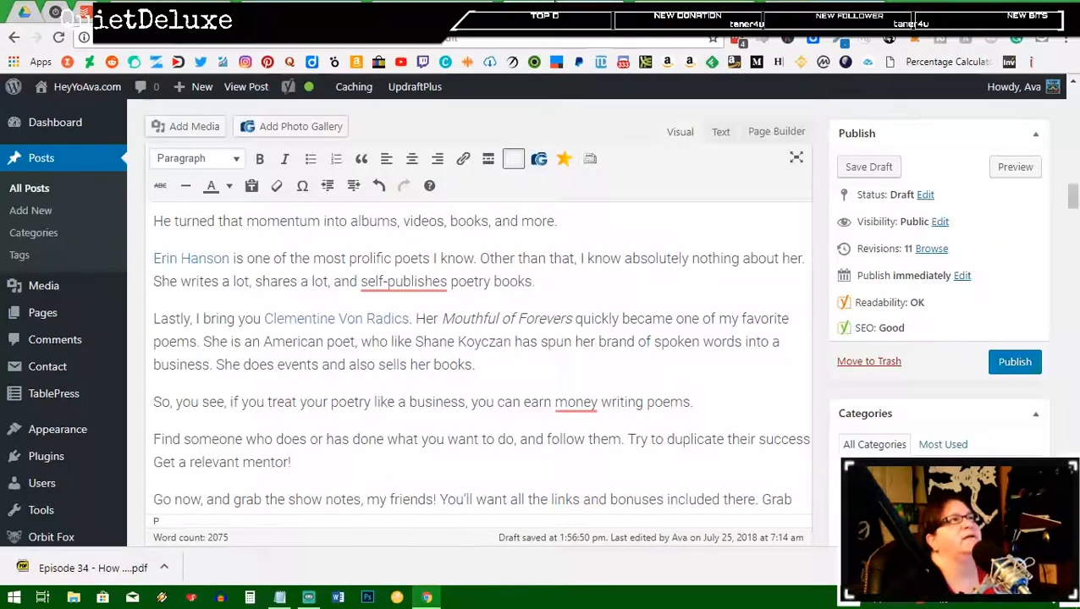
Step: Publish the poetry post, then return to the Libsyn dashboard showing 309 July downloads
left_click(1015, 363)
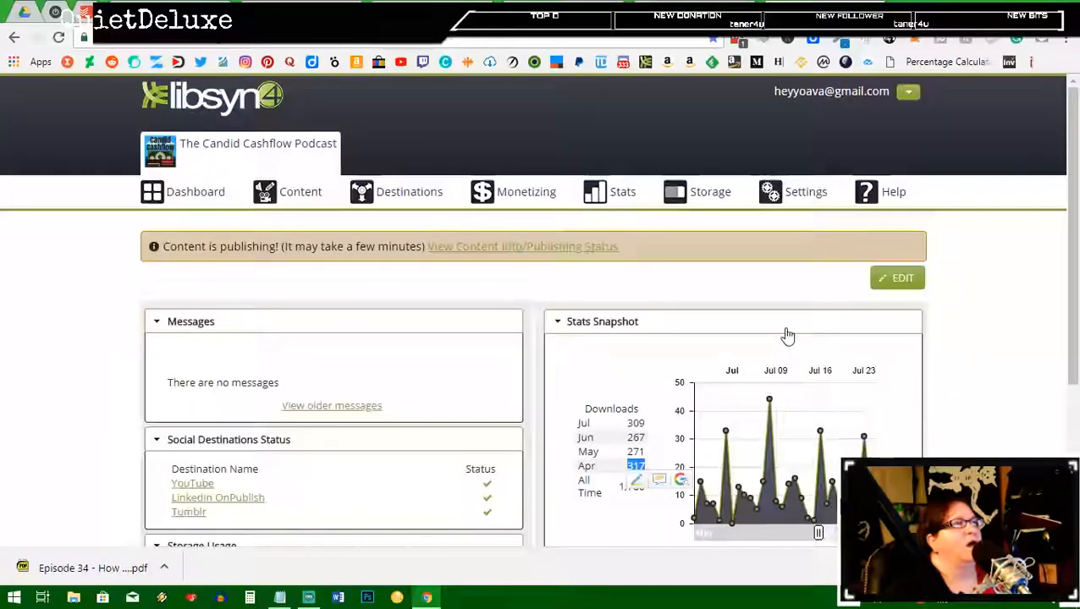
scroll(652, 275, "down", 2)
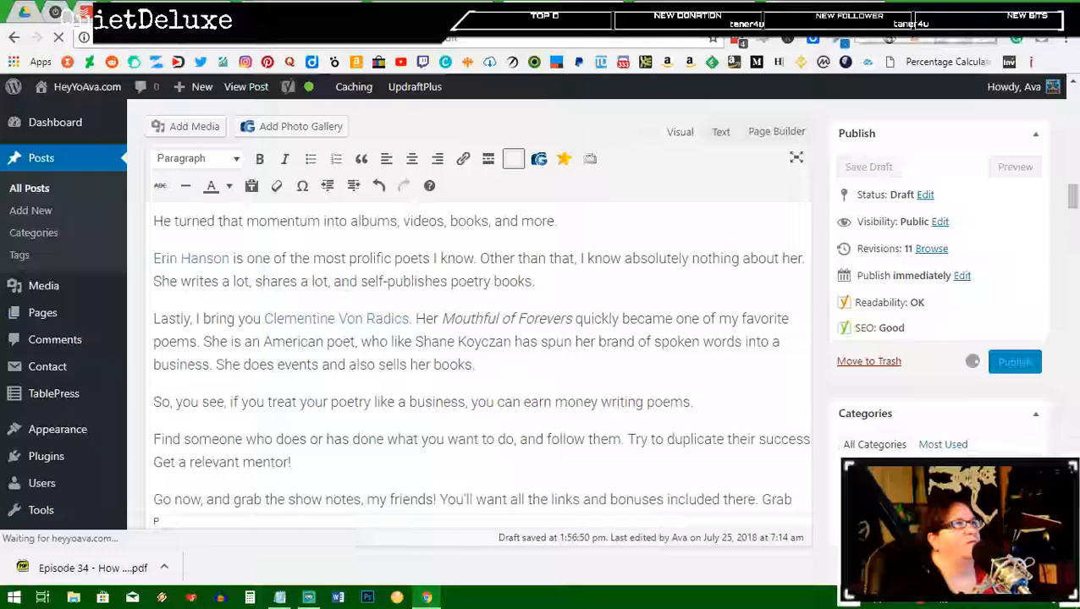
left_click(841, 8)
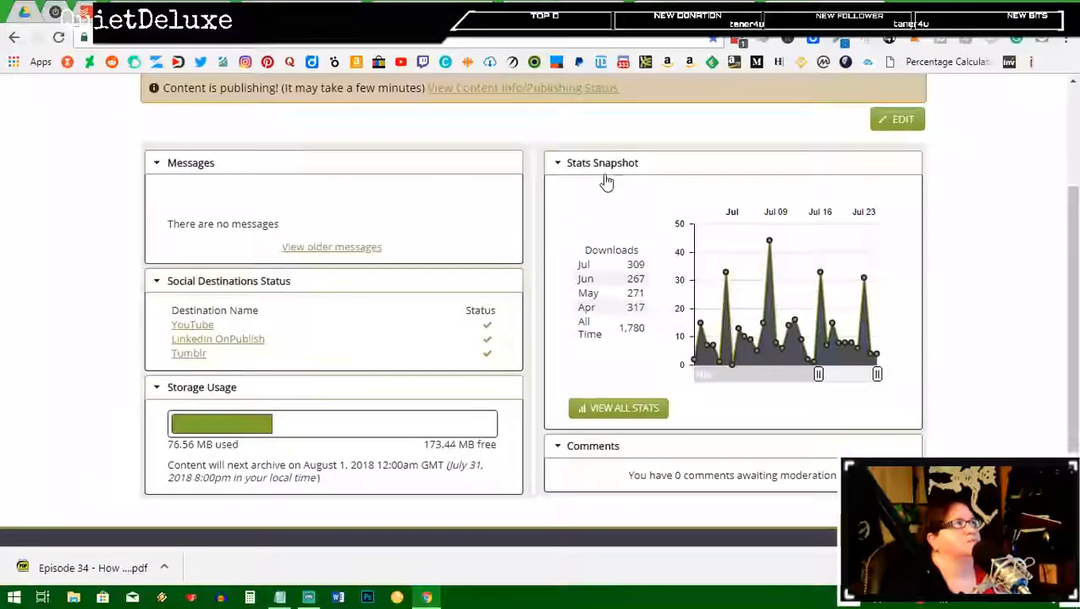
Step: Open the show's download statistics in Libsyn
scroll(606, 181, "up", 3)
mouse_move(626, 203)
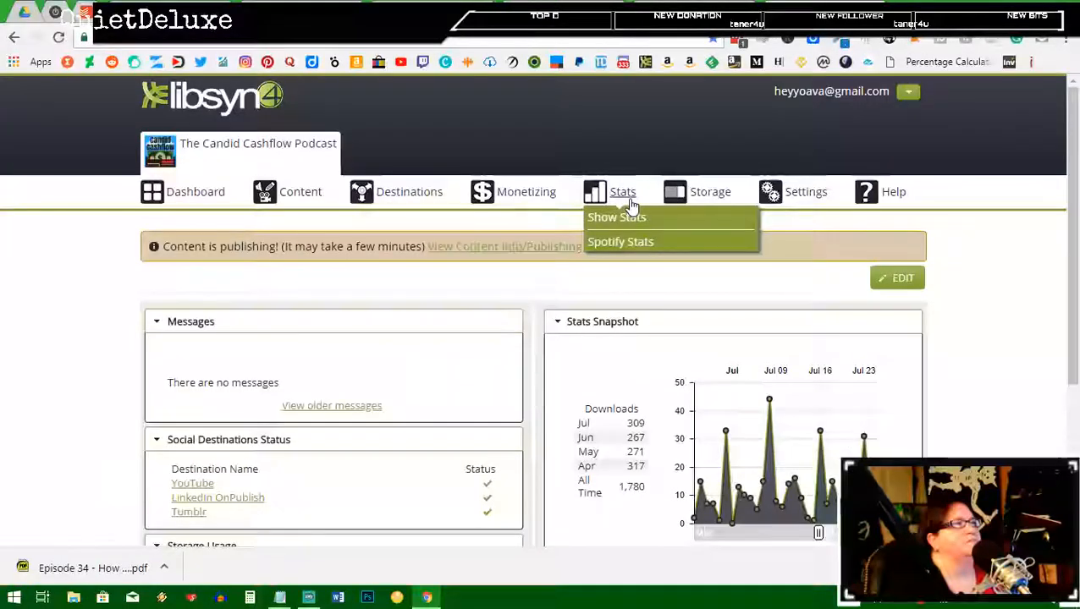
left_click(626, 217)
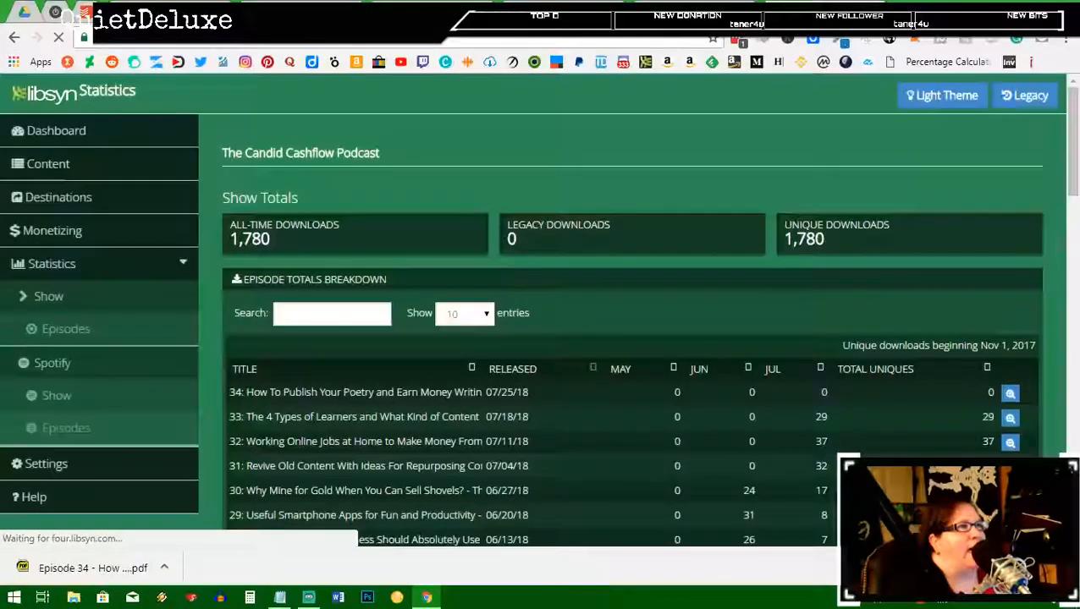
scroll(825, 302, "down", 2)
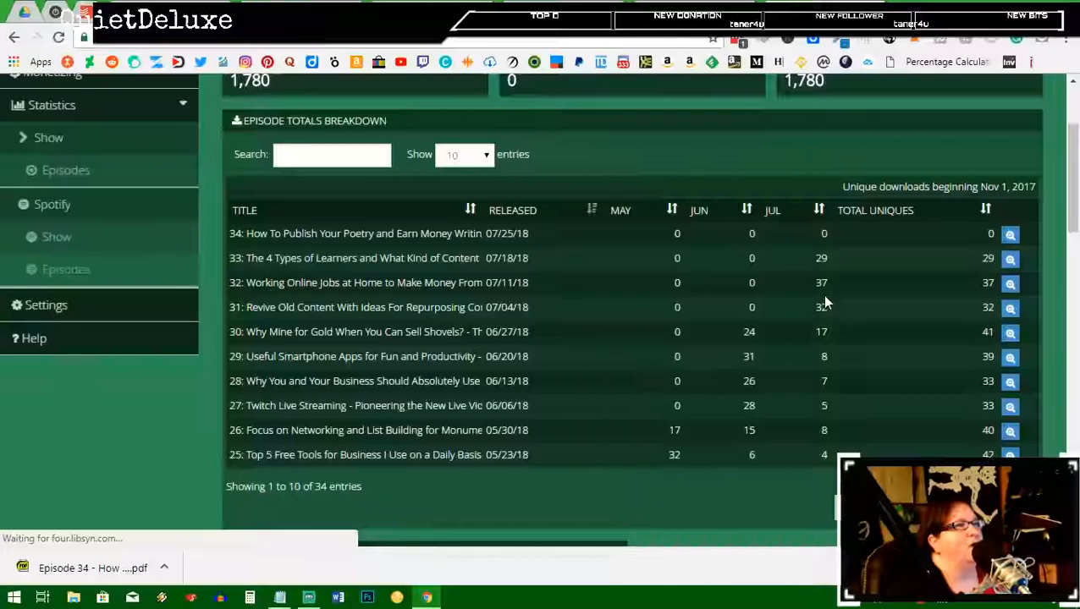
scroll(365, 207, "up", 2)
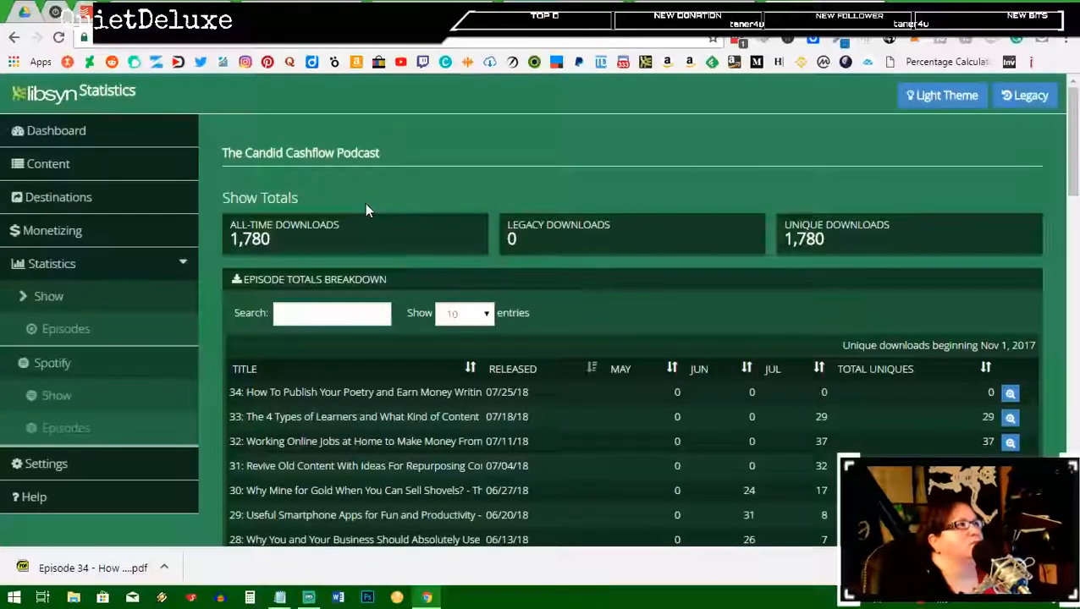
scroll(42, 224, "down", 2)
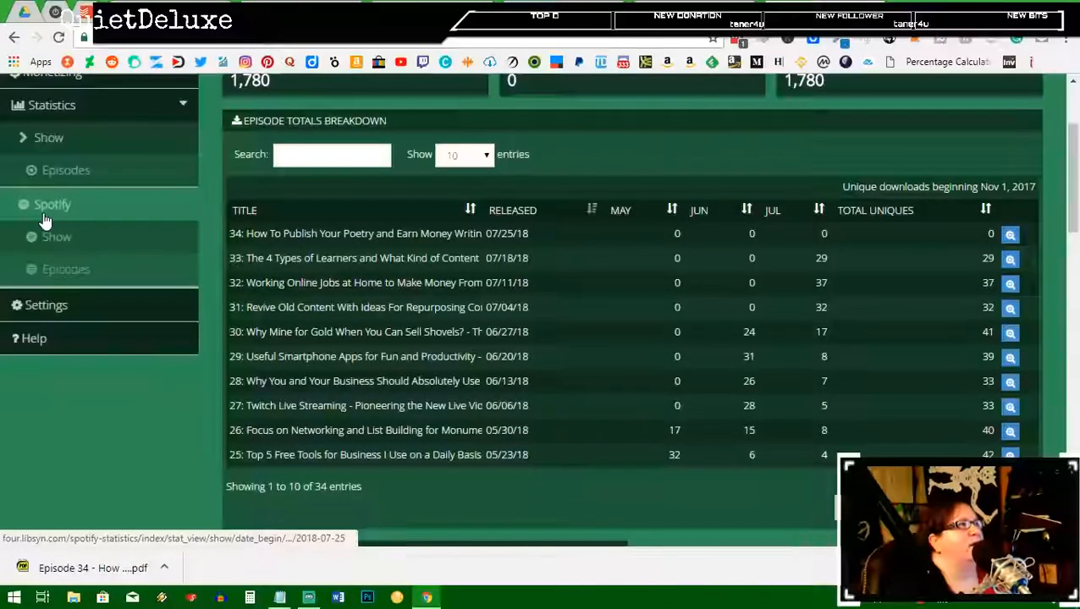
Step: Review the Spotify episode stats (341 all-time downloads), then return to the WordPress editor
left_click(46, 220)
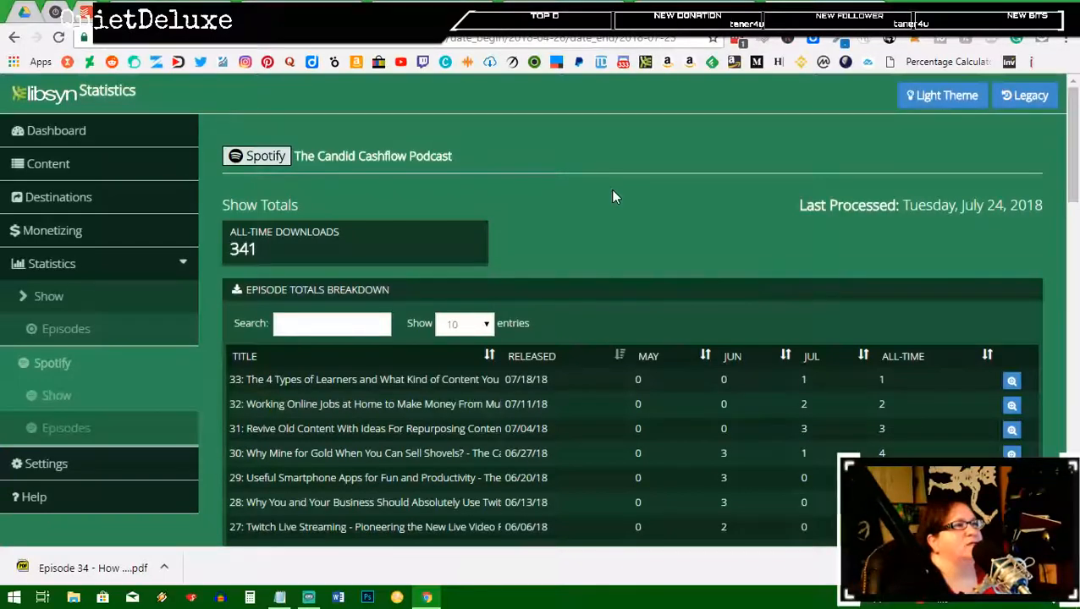
scroll(615, 196, "down", 10)
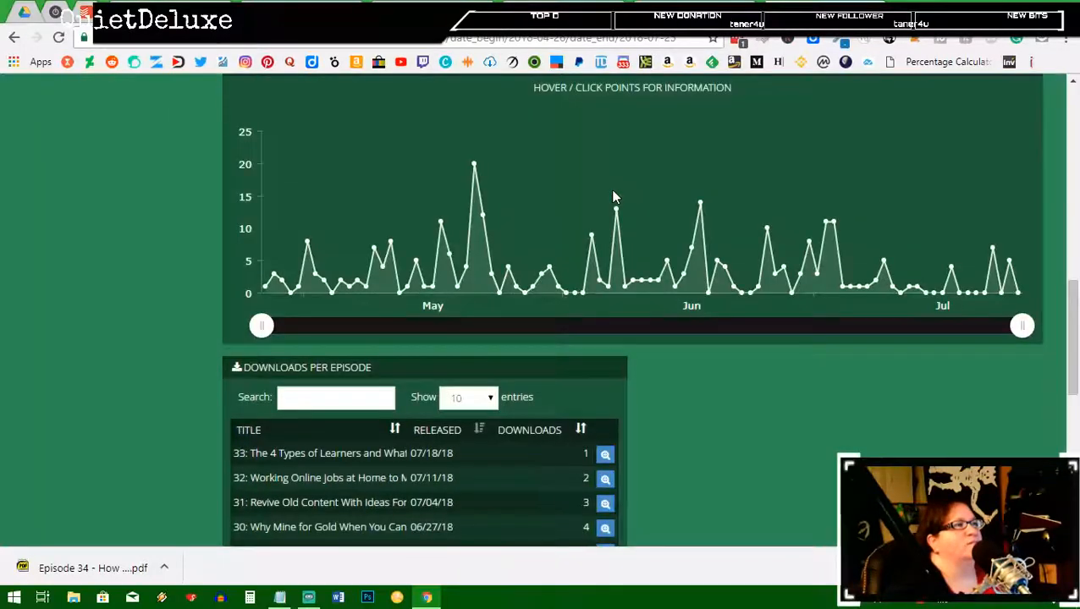
scroll(615, 196, "down", 7)
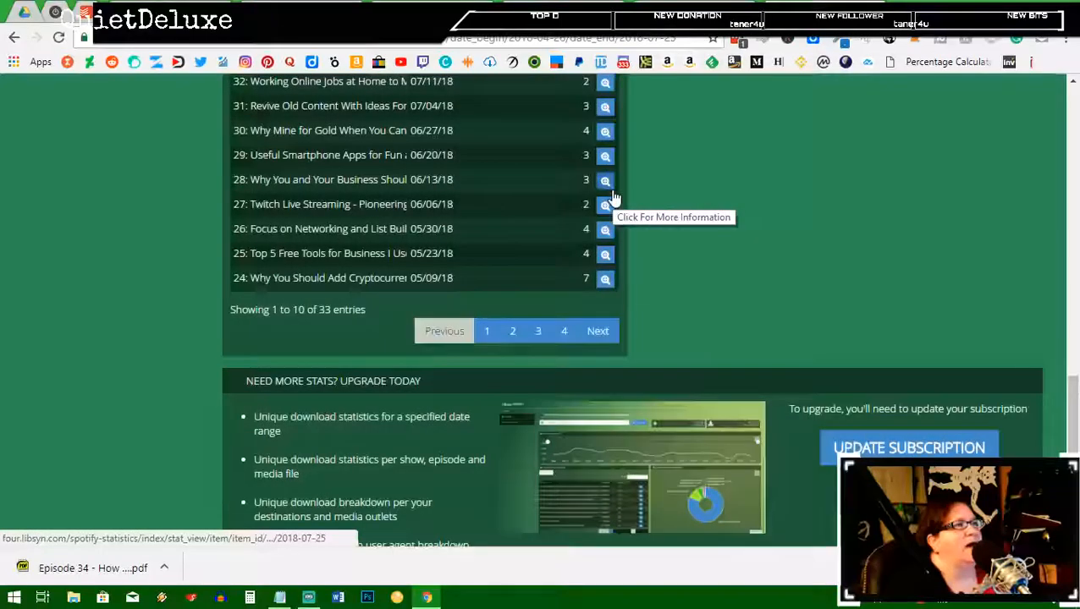
scroll(615, 196, "up", 8)
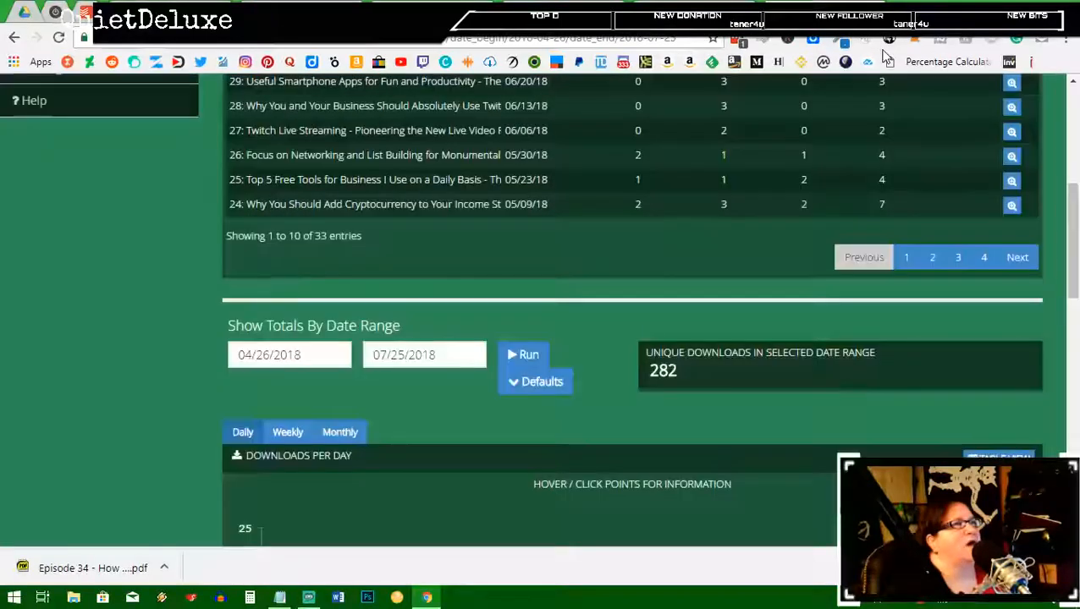
scroll(657, 225, "up", 5)
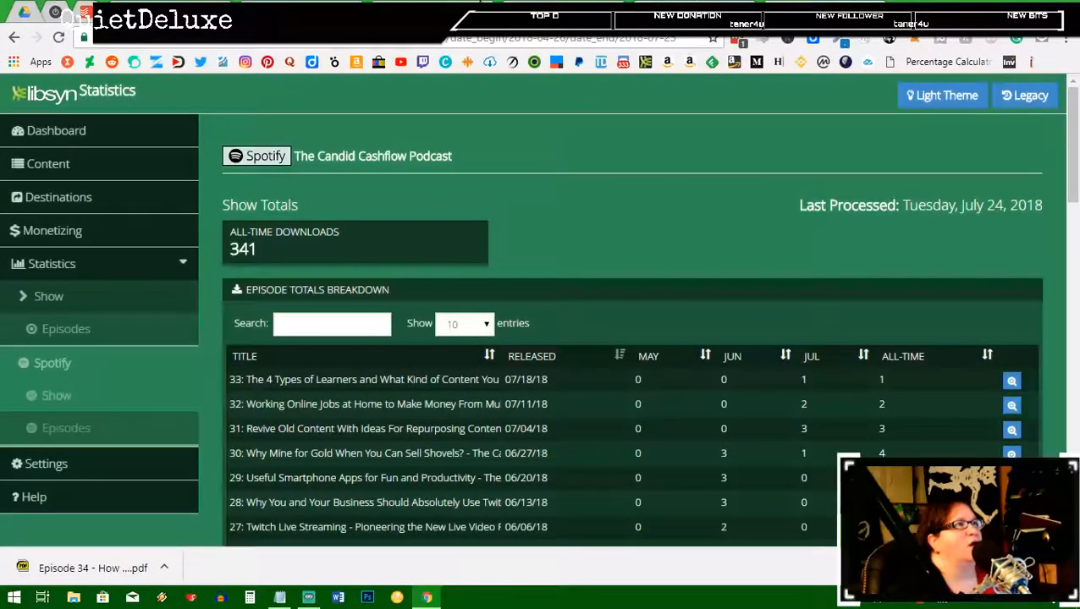
left_click(479, 7)
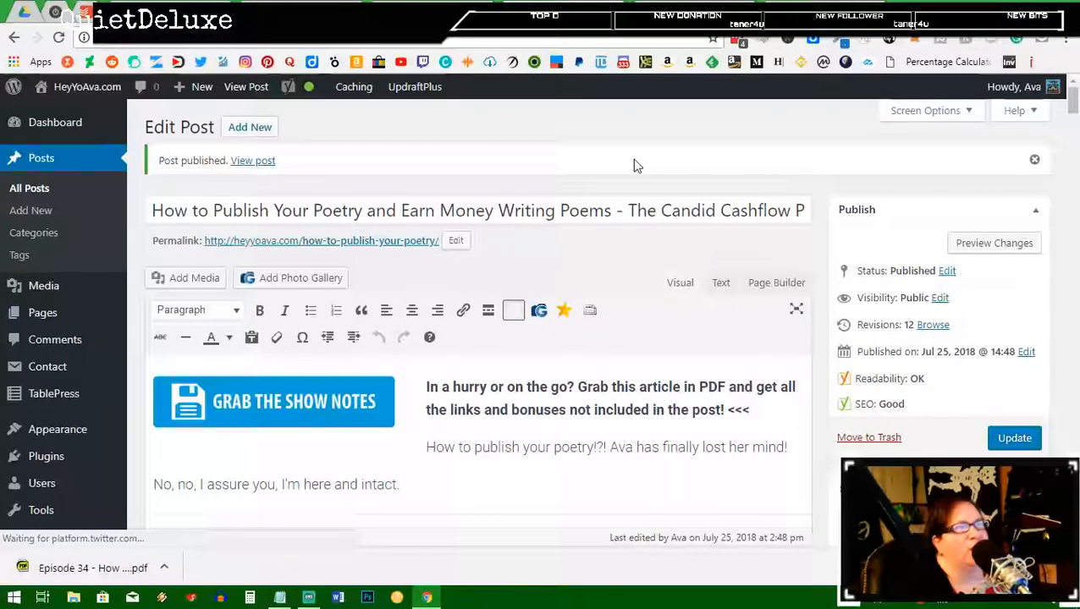
Step: Scroll the Edit Post page to find the 'Post published' notice
scroll(637, 253, "down", 1)
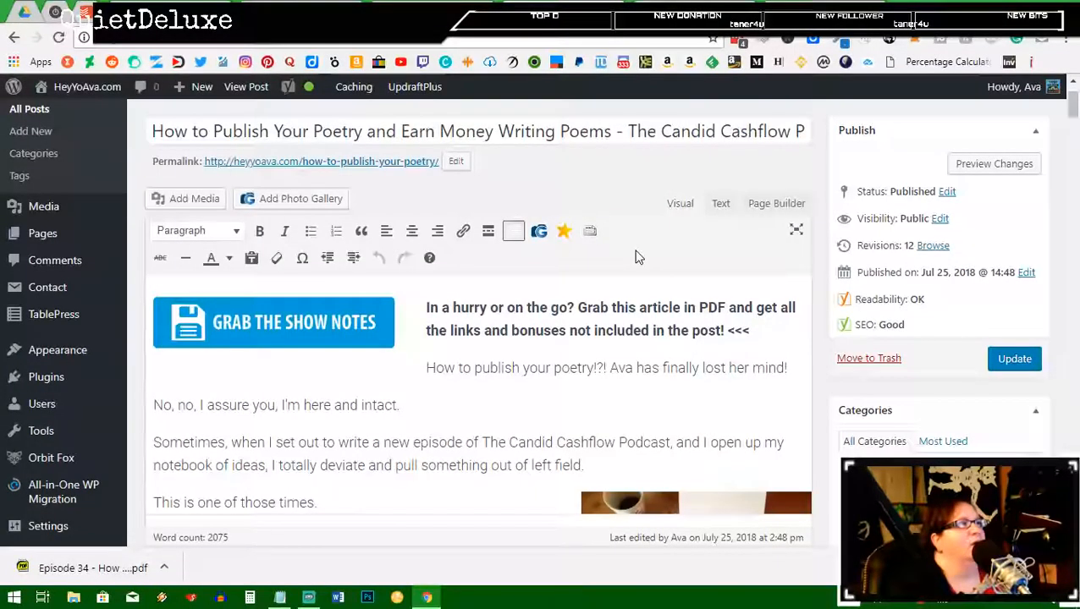
scroll(636, 256, "up", 1)
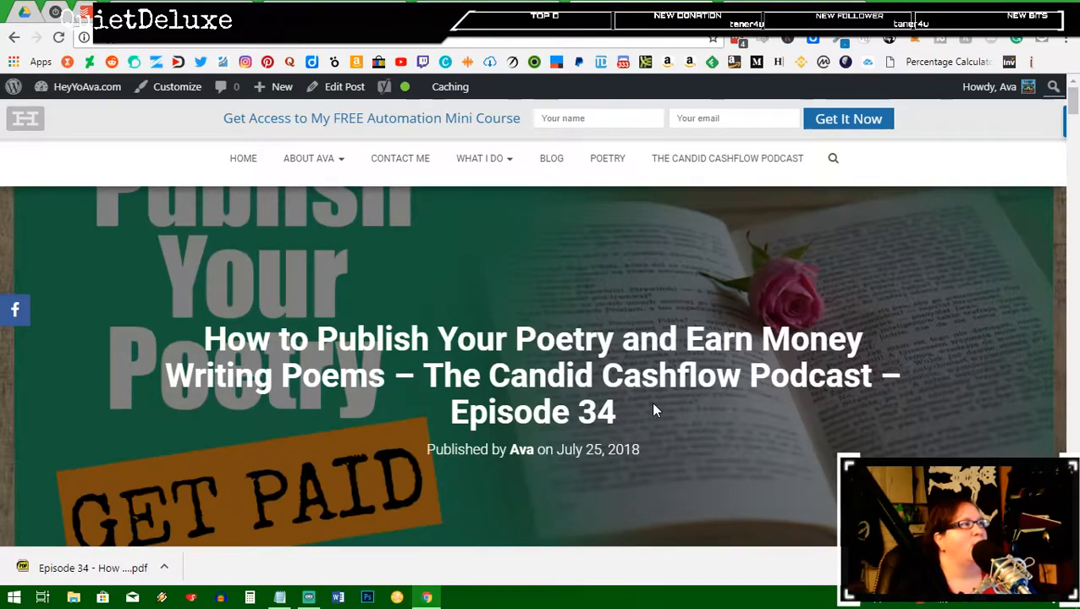
scroll(653, 409, "down", 5)
scroll(652, 410, "up", 2)
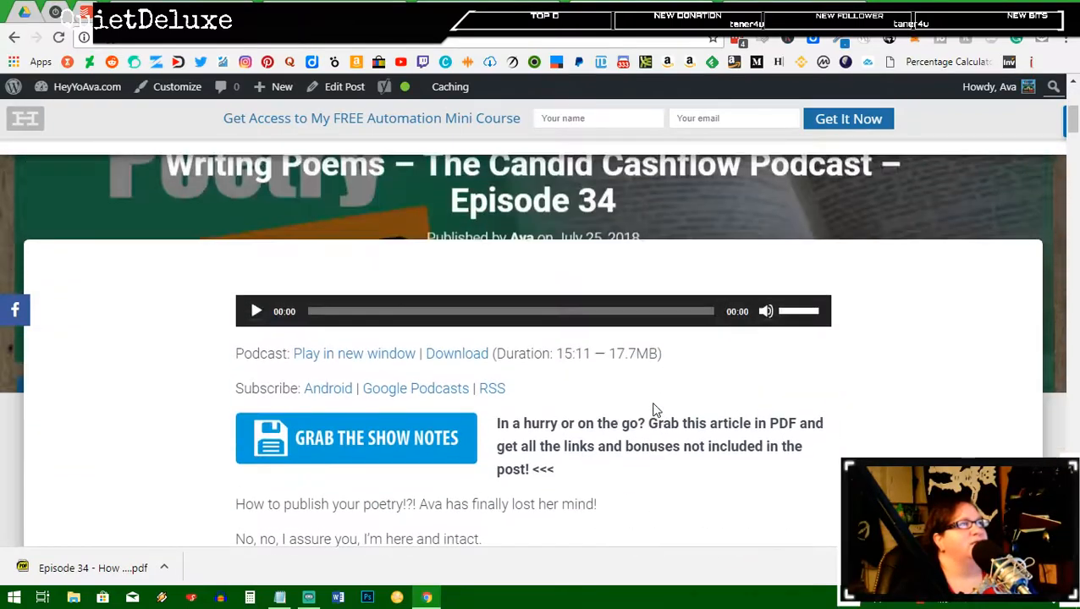
scroll(653, 410, "up", 2)
scroll(652, 410, "down", 2)
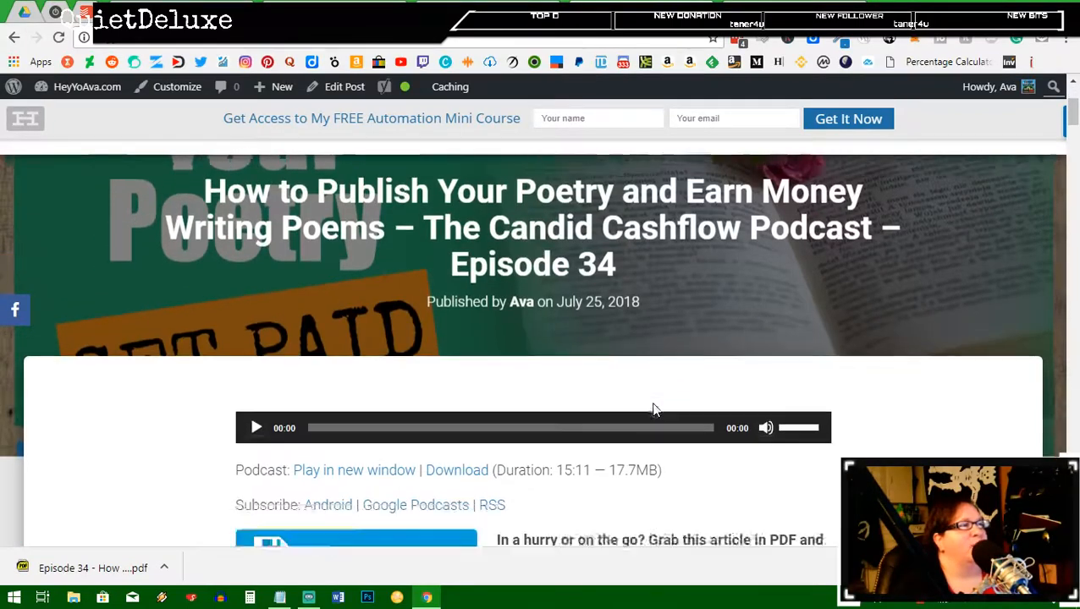
scroll(652, 409, "down", 2)
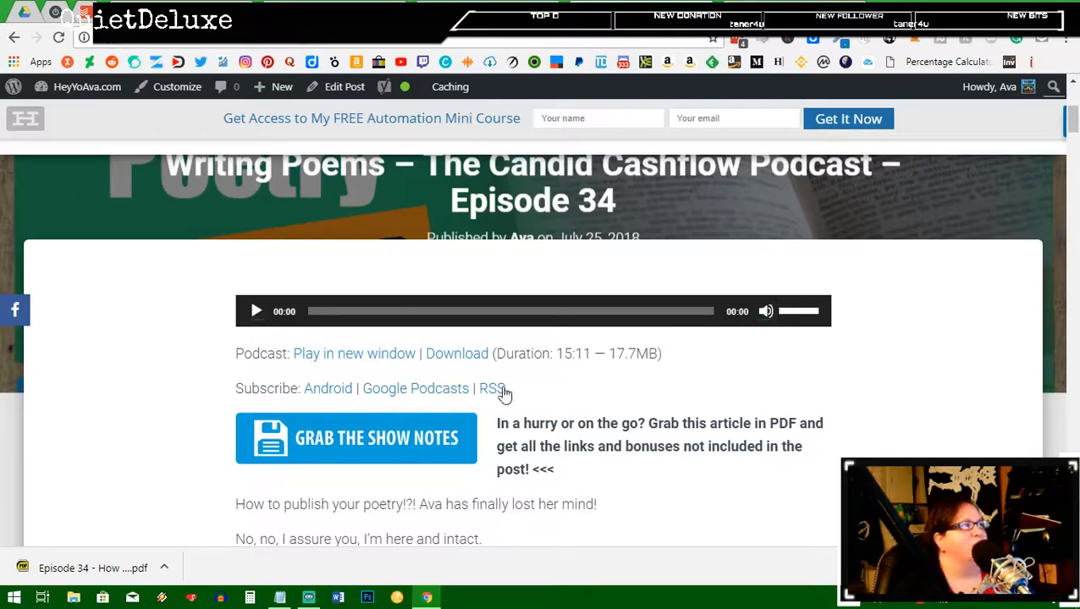
scroll(873, 323, "down", 1)
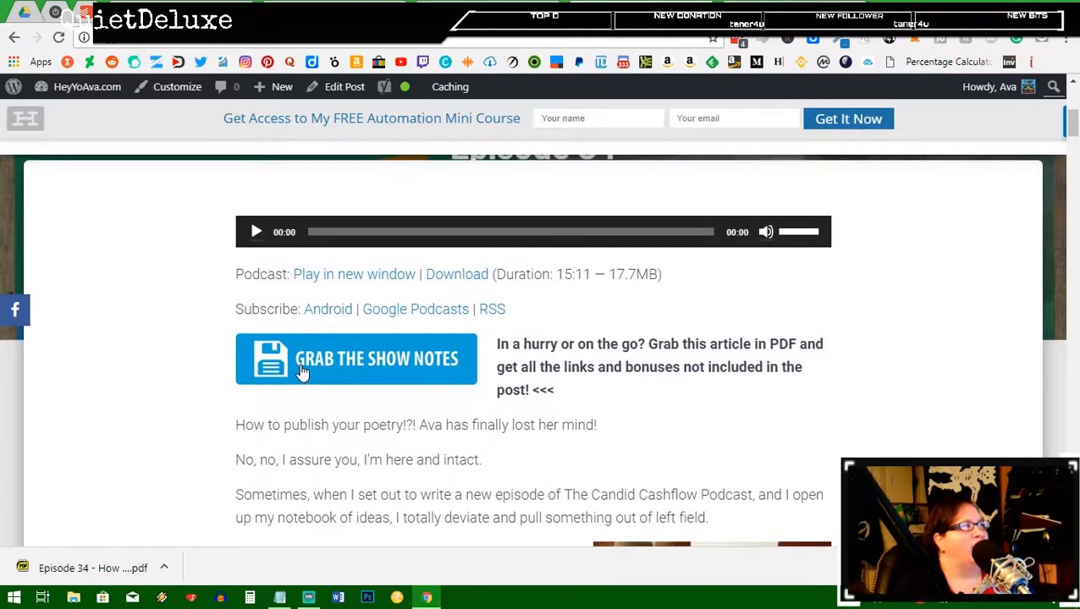
scroll(474, 320, "down", 2)
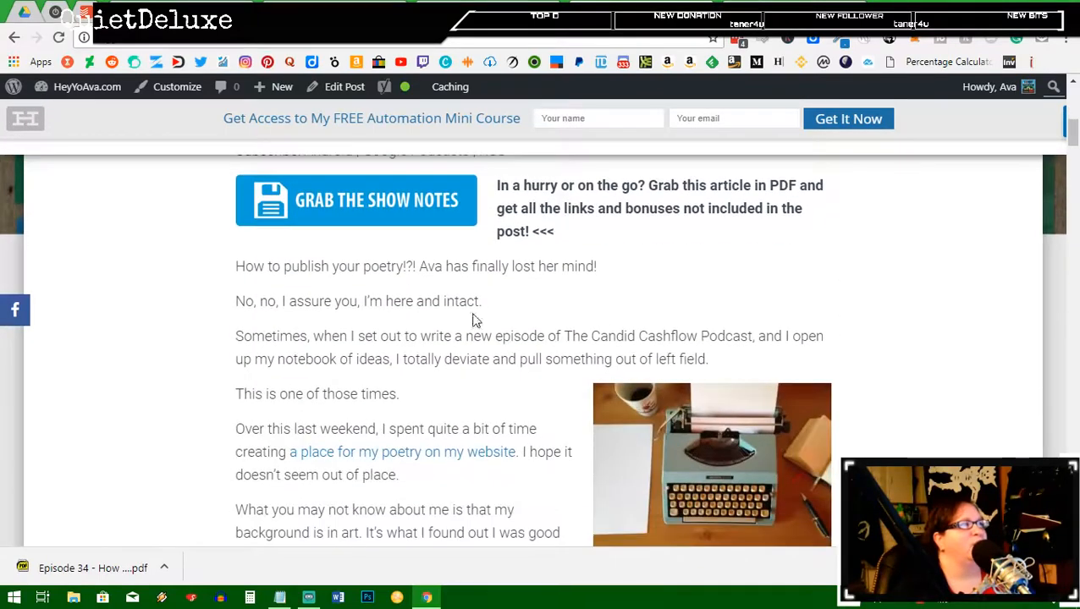
scroll(962, 428, "down", 1)
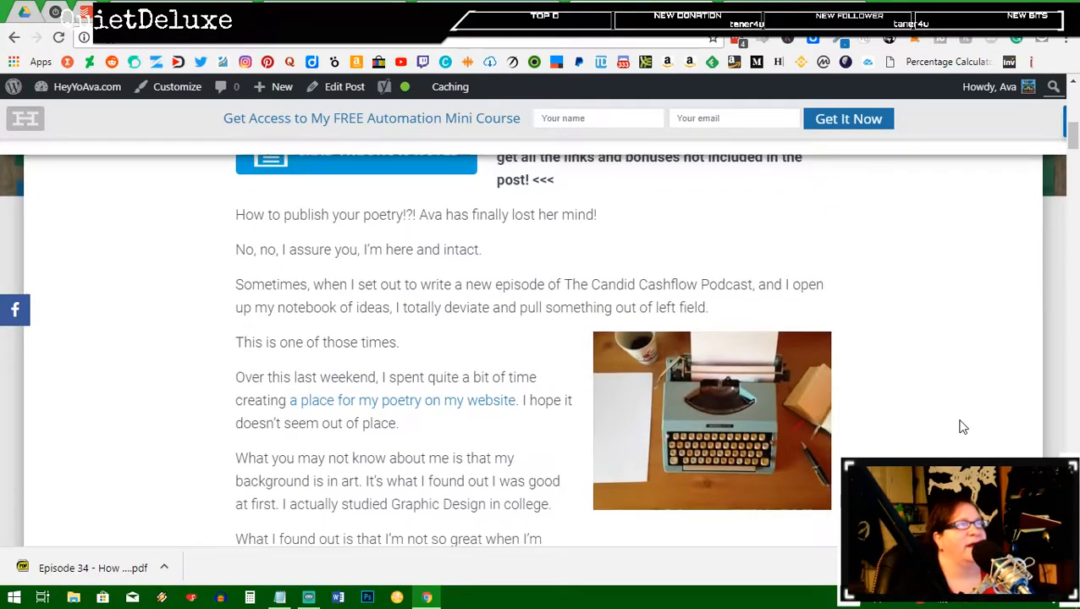
scroll(962, 428, "down", 15)
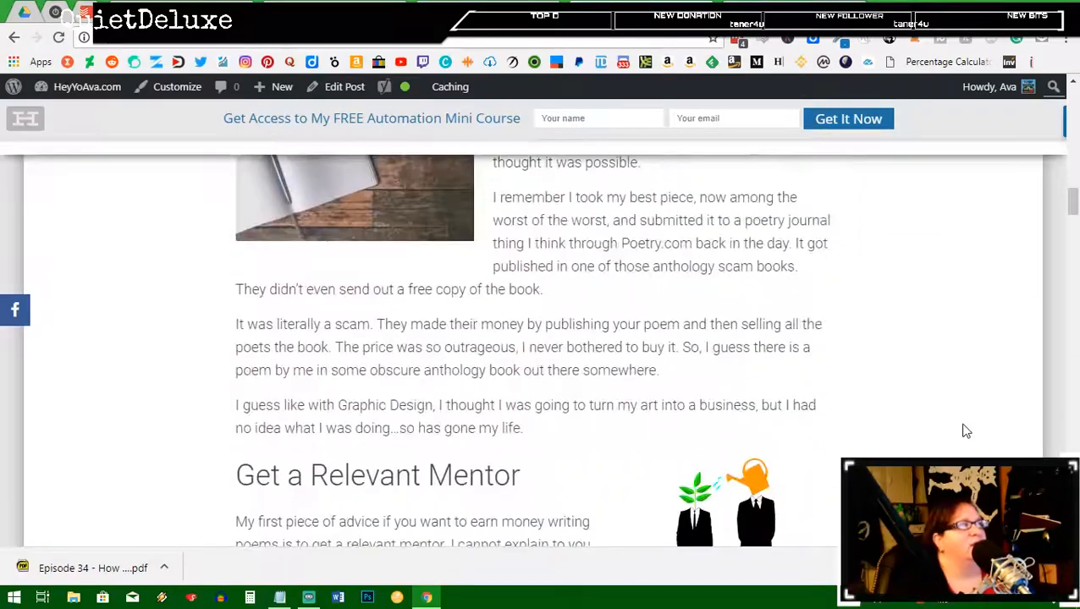
scroll(962, 432, "up", 7)
scroll(880, 419, "up", 3)
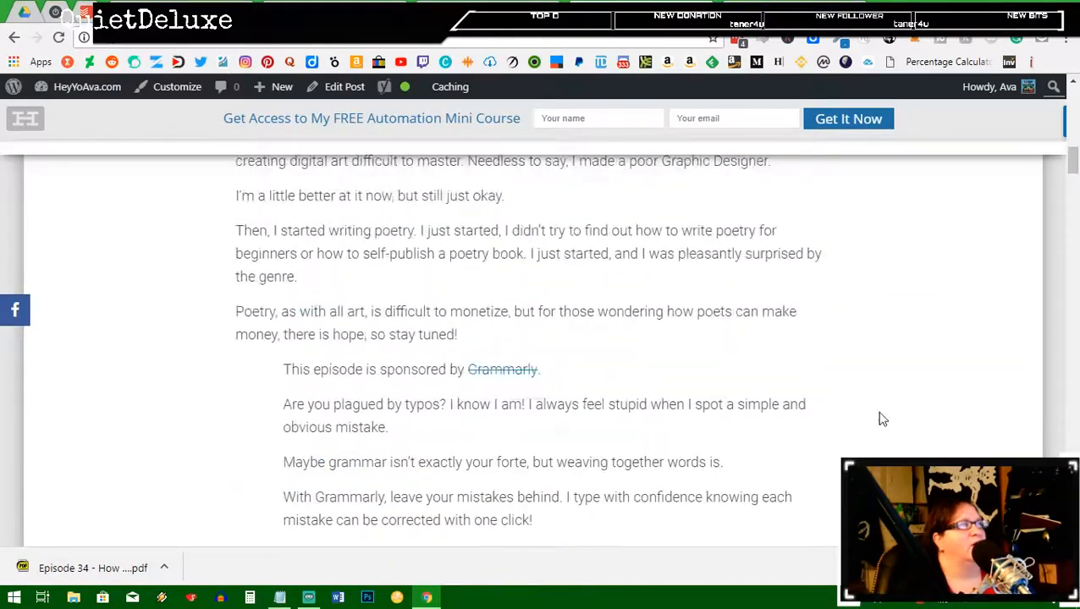
scroll(833, 382, "down", 4)
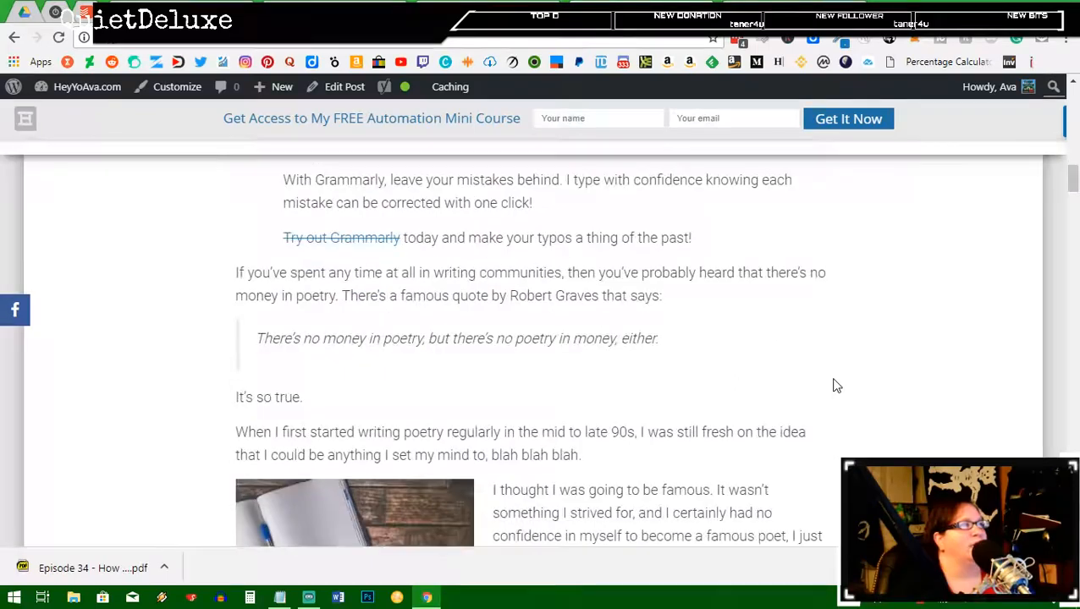
scroll(834, 386, "down", 12)
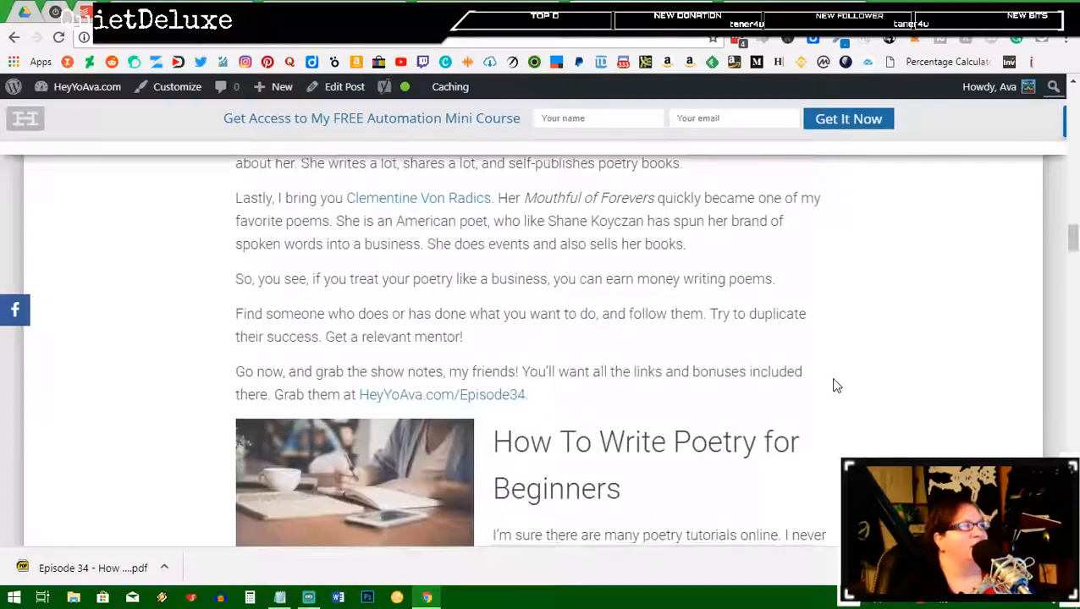
scroll(834, 386, "down", 15)
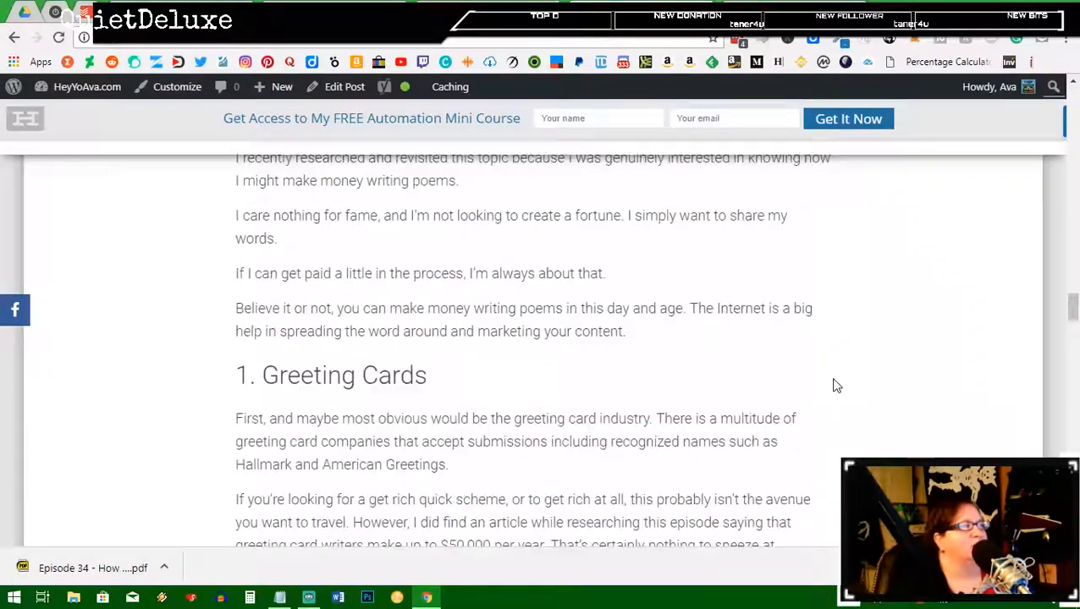
scroll(833, 386, "down", 20)
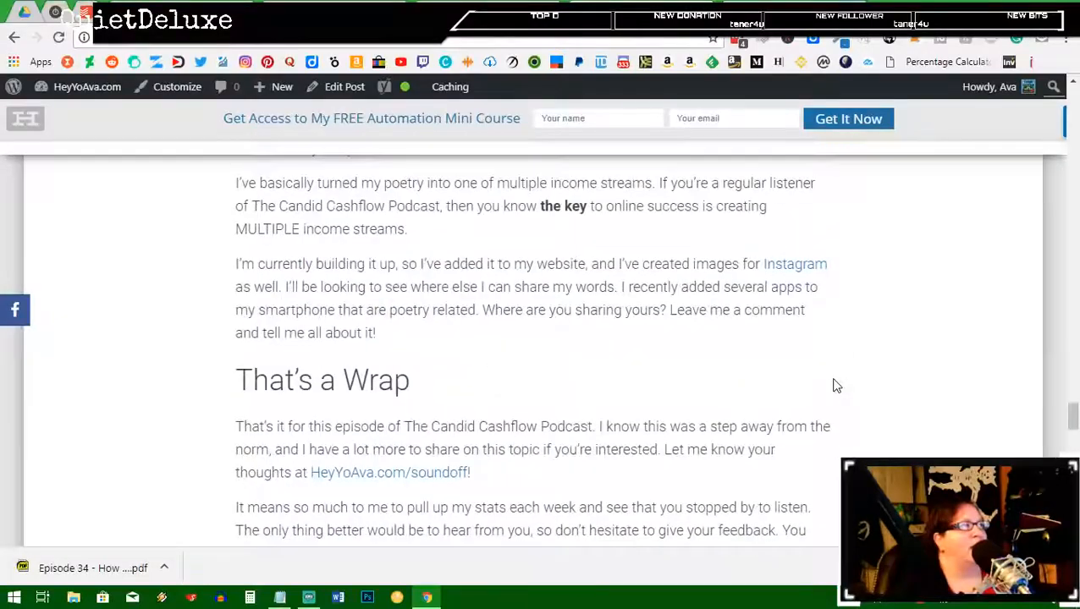
scroll(834, 385, "down", 6)
scroll(834, 385, "up", 6)
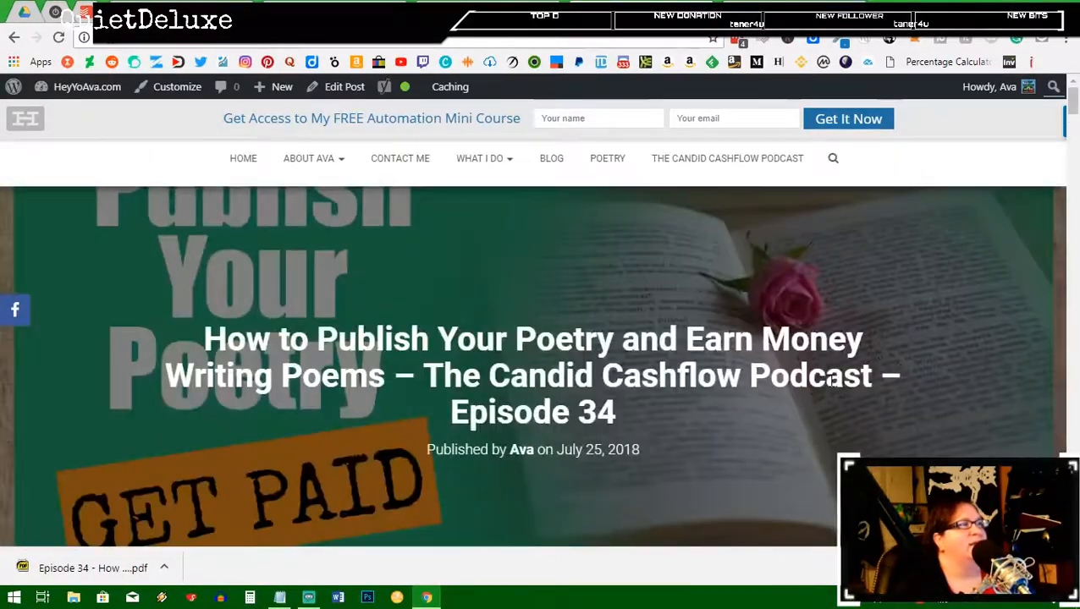
scroll(833, 386, "down", 5)
scroll(548, 230, "down", 3)
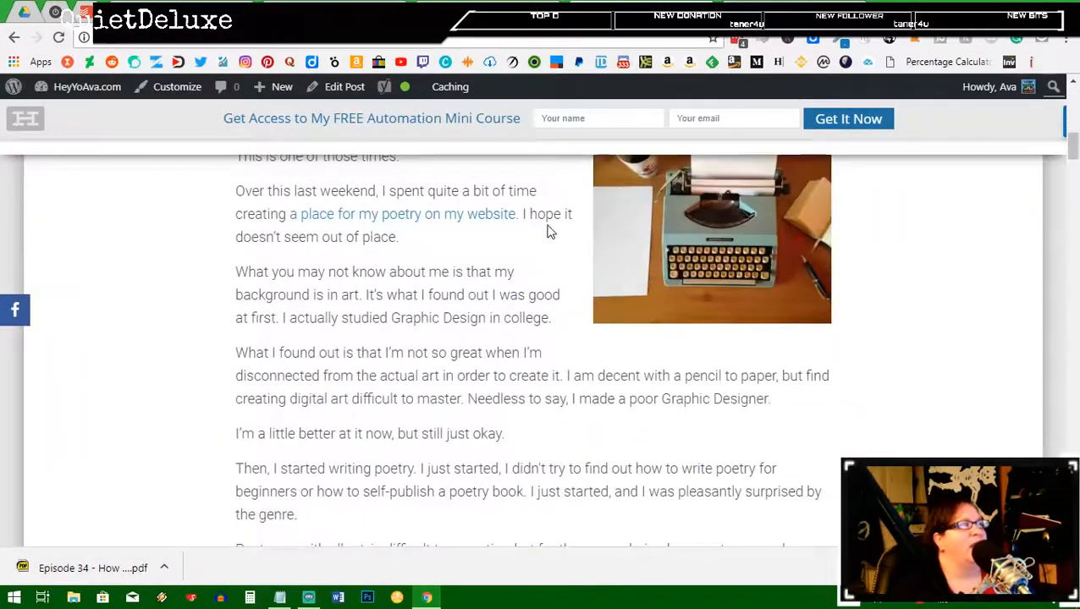
scroll(563, 212, "down", 2)
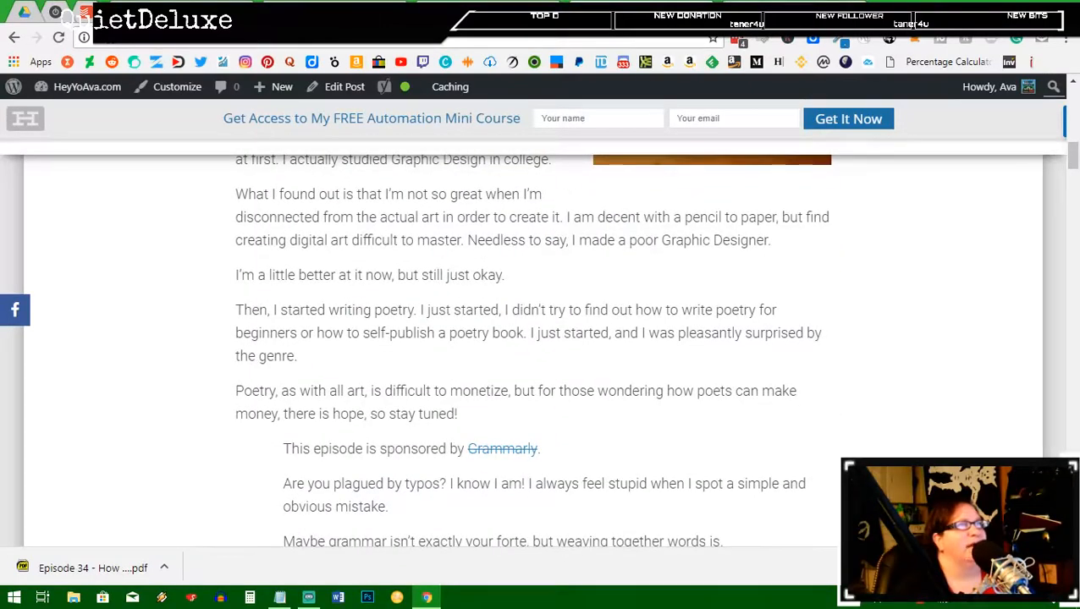
key("ctrl+t")
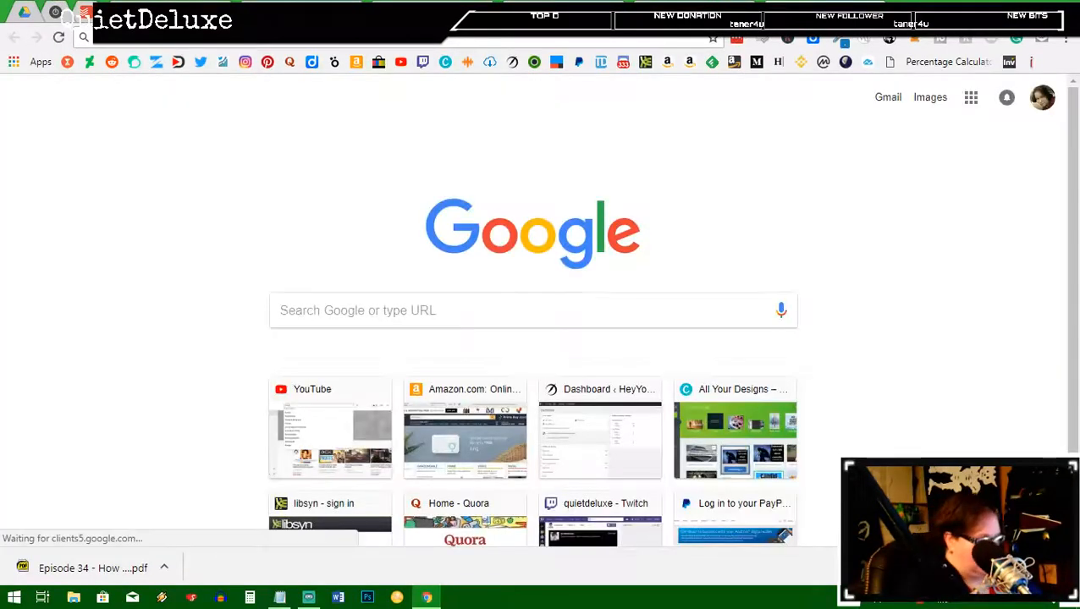
type("gra")
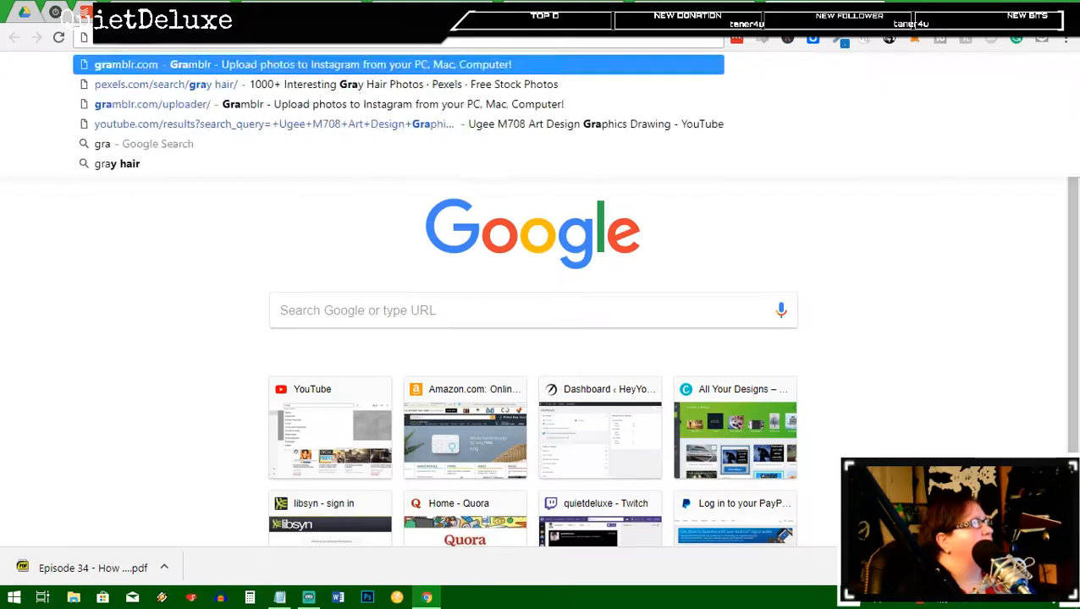
type("mmarly")
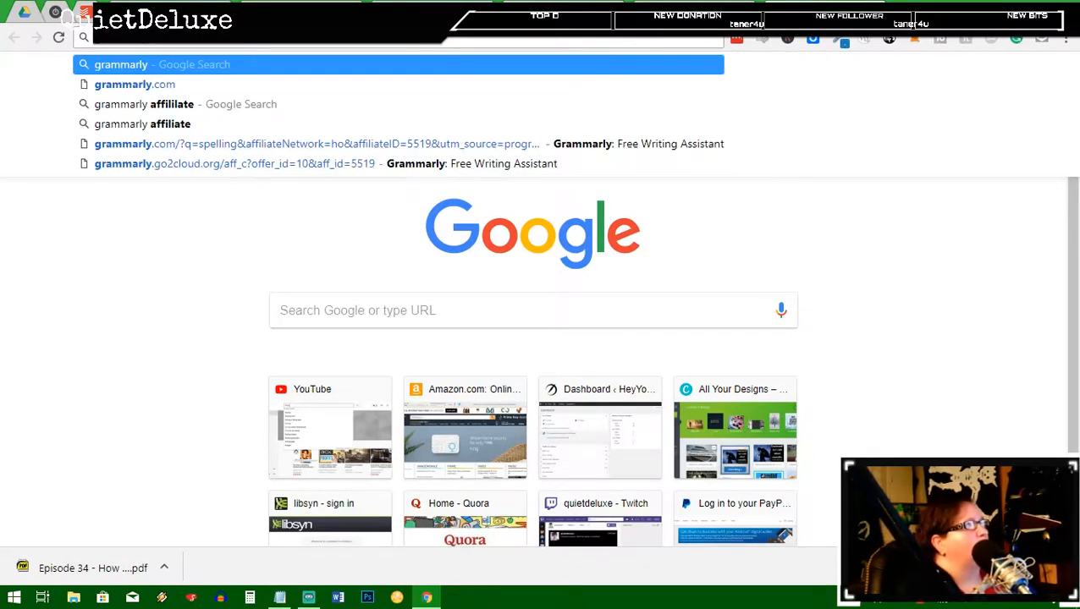
type(".com")
key("Return")
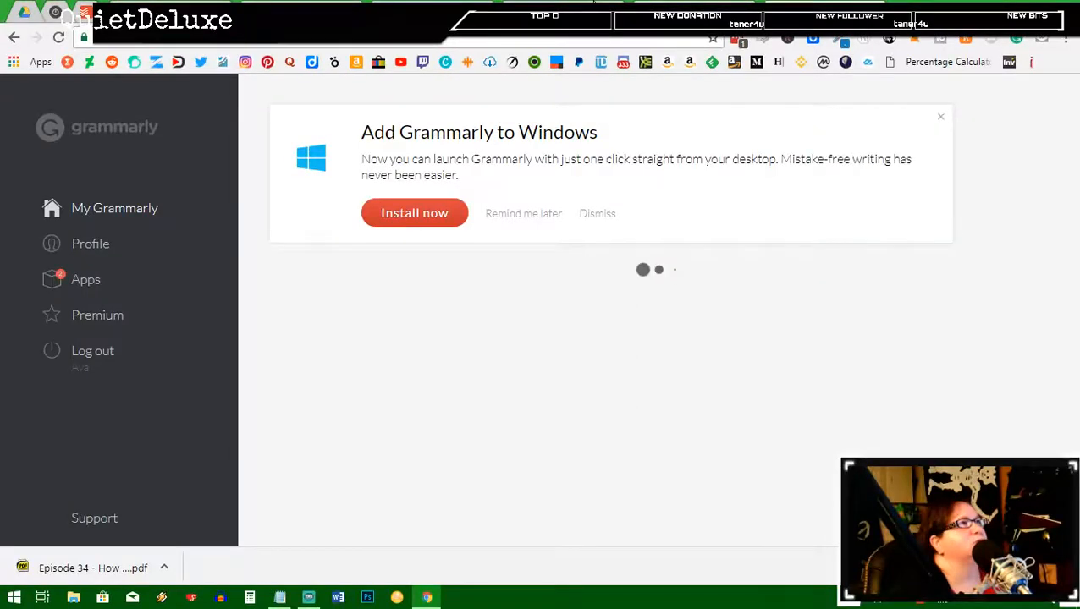
key("ctrl+w")
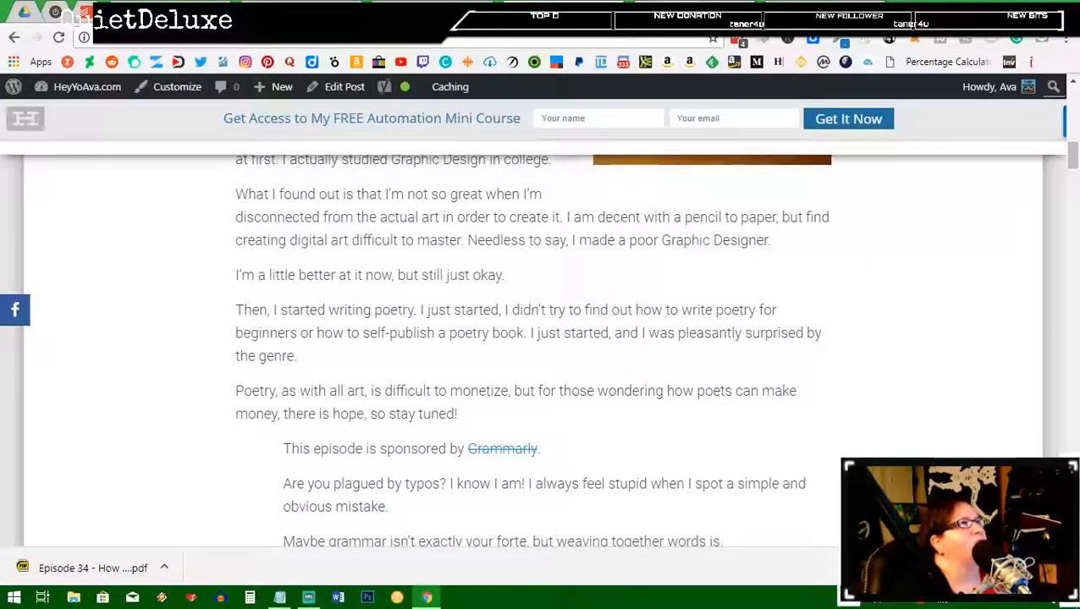
mouse_move(85, 88)
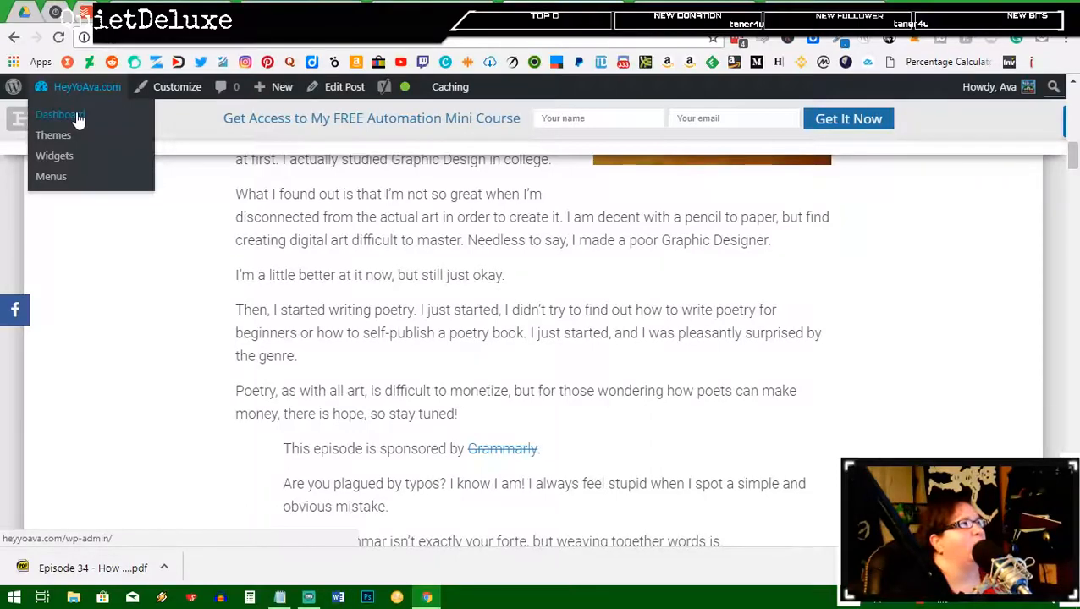
Step: Go to the WordPress admin dashboard and open the Pretty Links list
right_click(79, 121)
key("Escape")
left_click(60, 115)
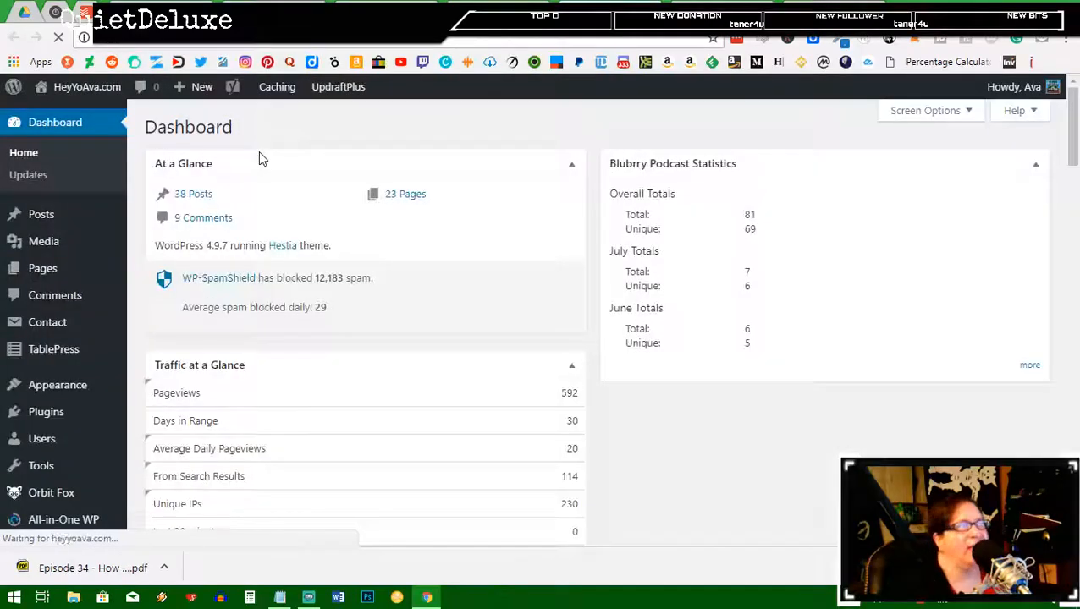
scroll(81, 396, "down", 3)
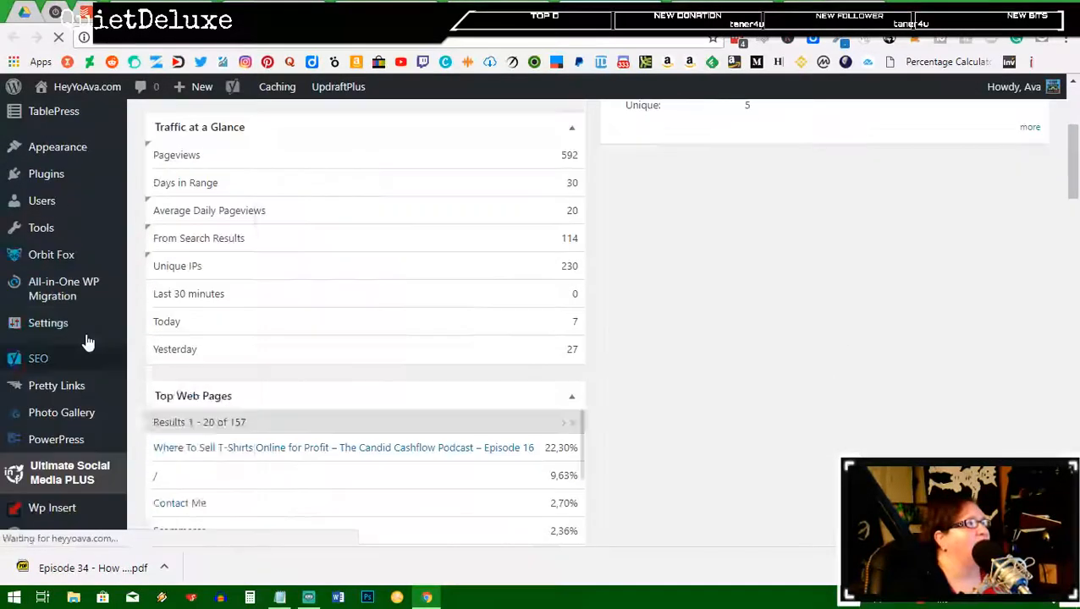
scroll(98, 377, "down", 2)
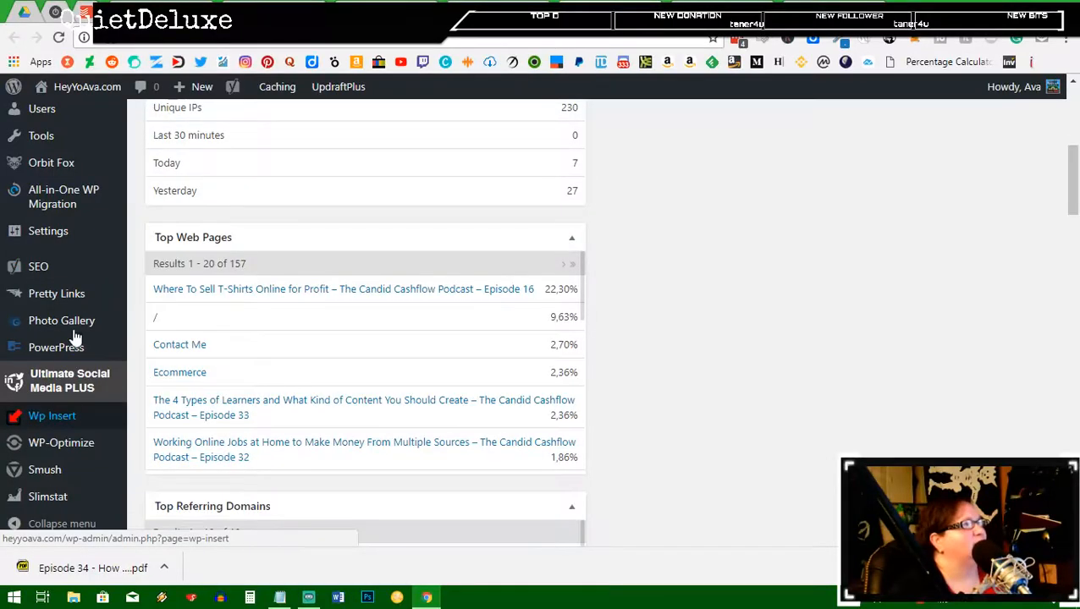
left_click(61, 302)
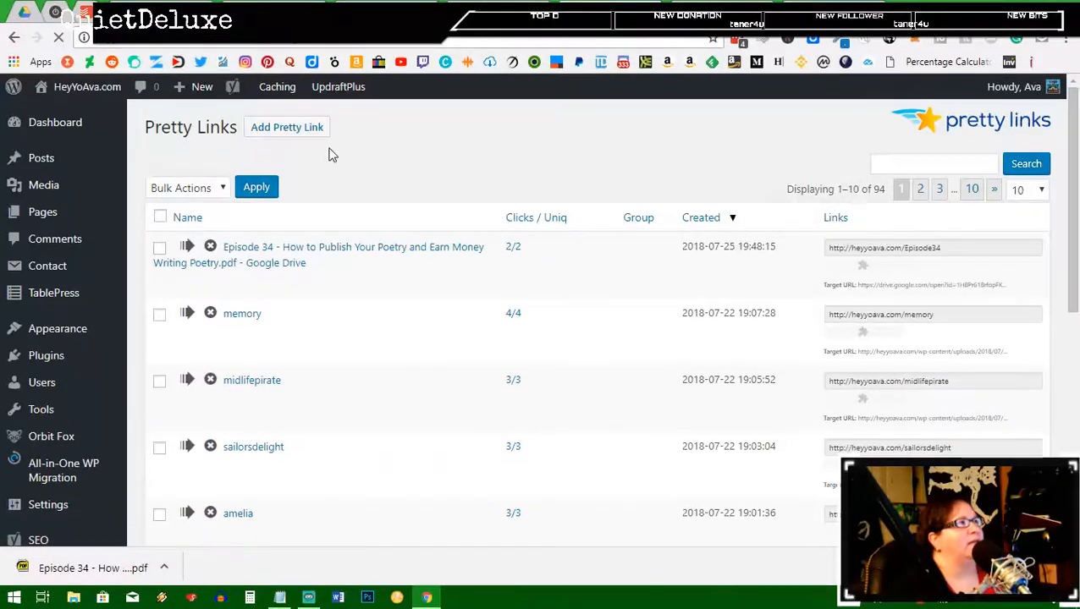
left_click(301, 137)
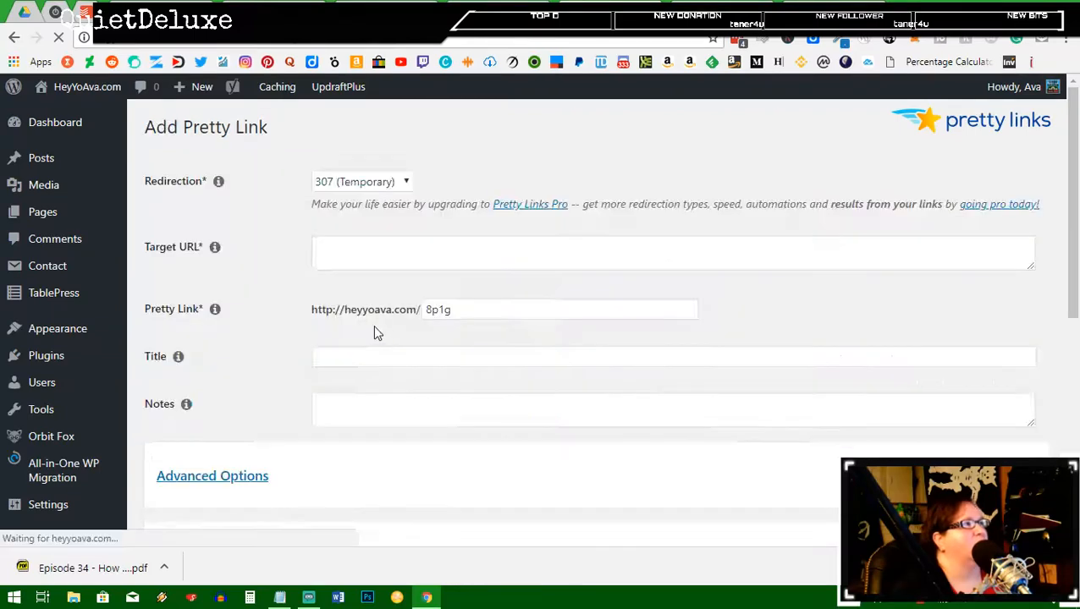
left_click(373, 253)
type("https://app.grammarly.com/")
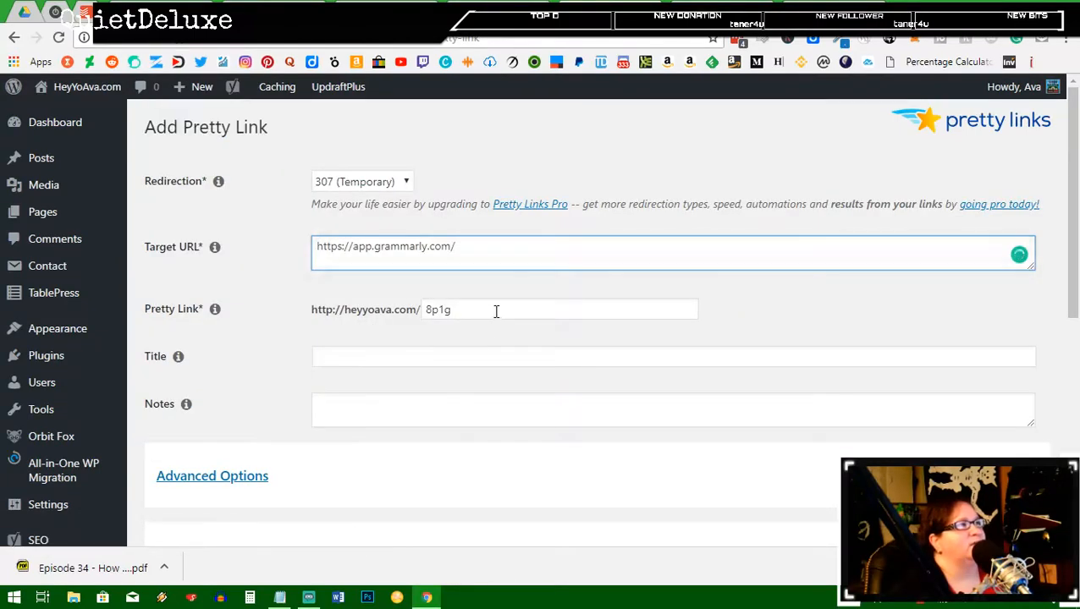
key("Tab")
type("gramma")
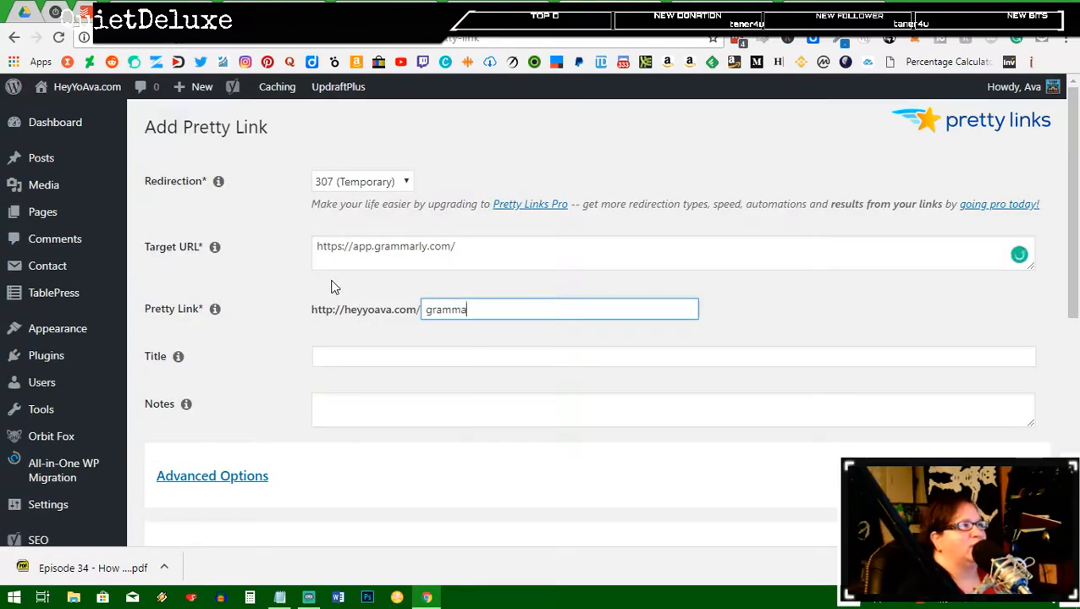
type("rly")
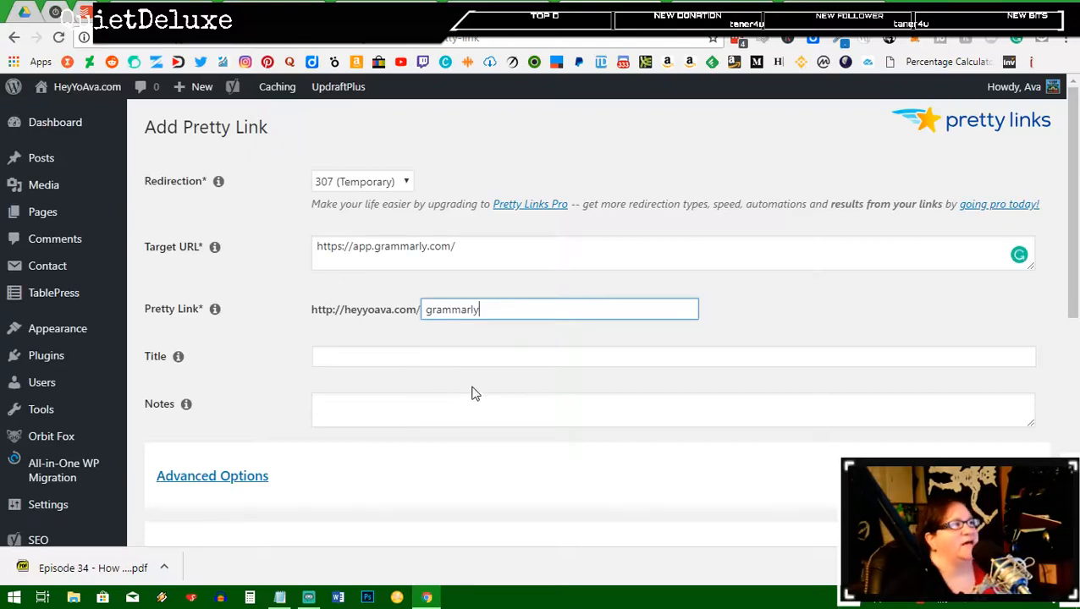
scroll(476, 395, "down", 2)
left_click(154, 463)
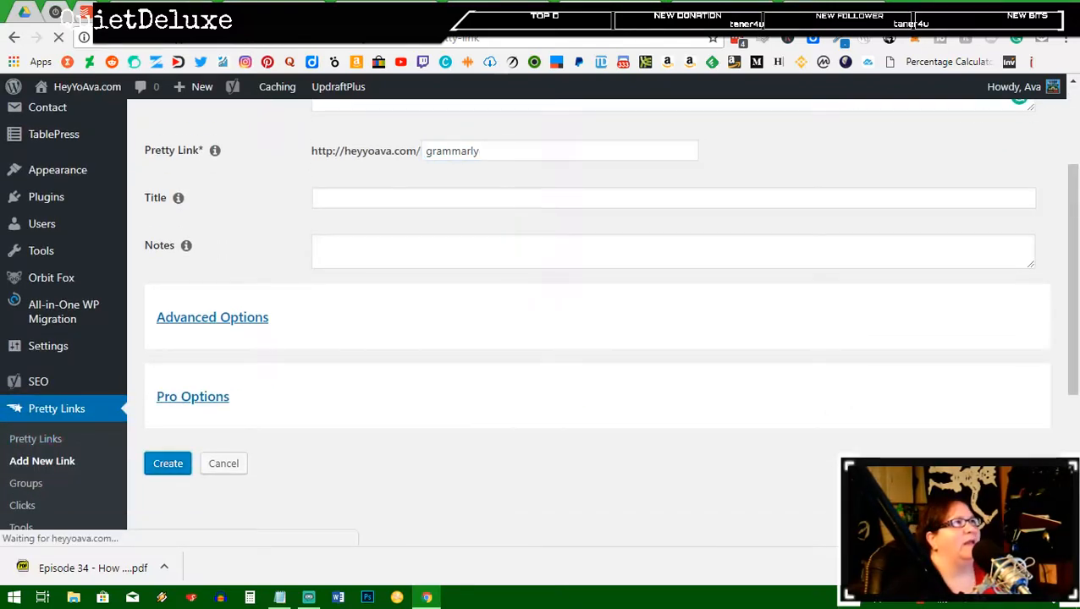
left_click(542, 11)
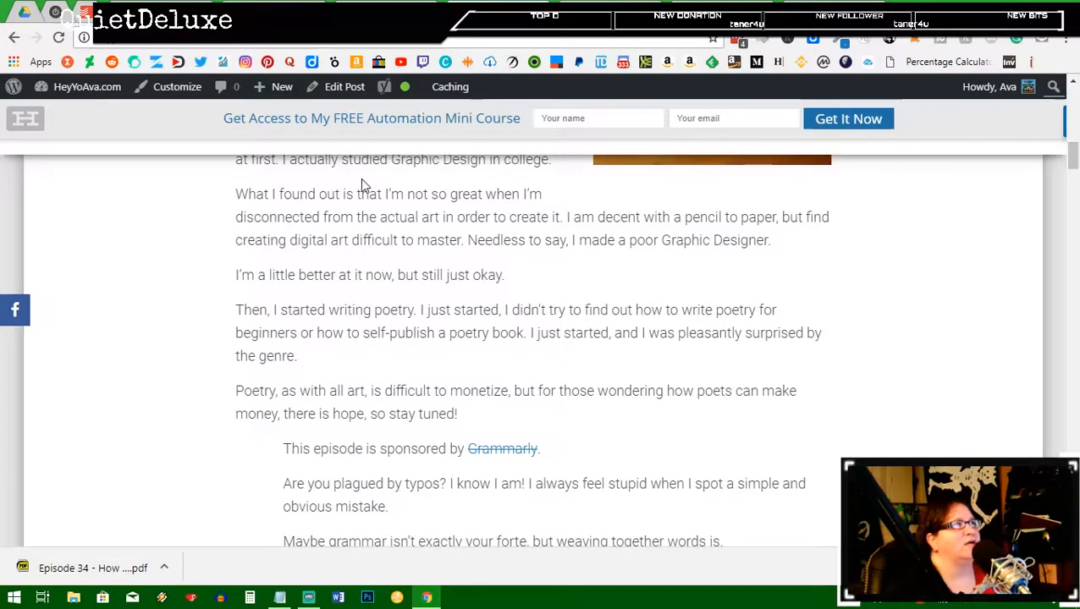
left_click(119, 86)
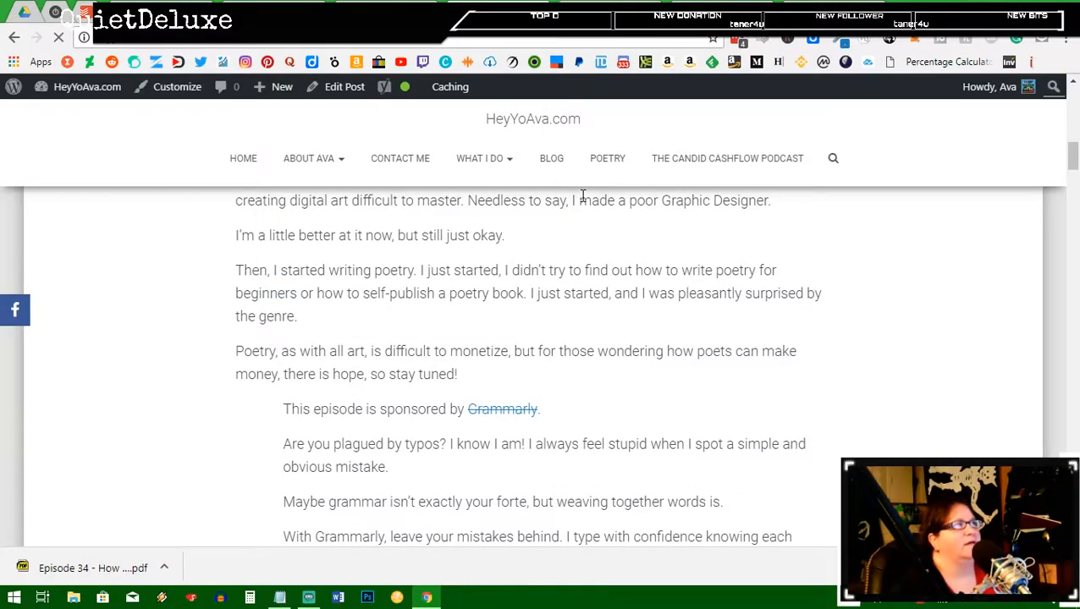
scroll(580, 252, "up", 2)
scroll(580, 252, "up", 4)
scroll(623, 319, "down", 10)
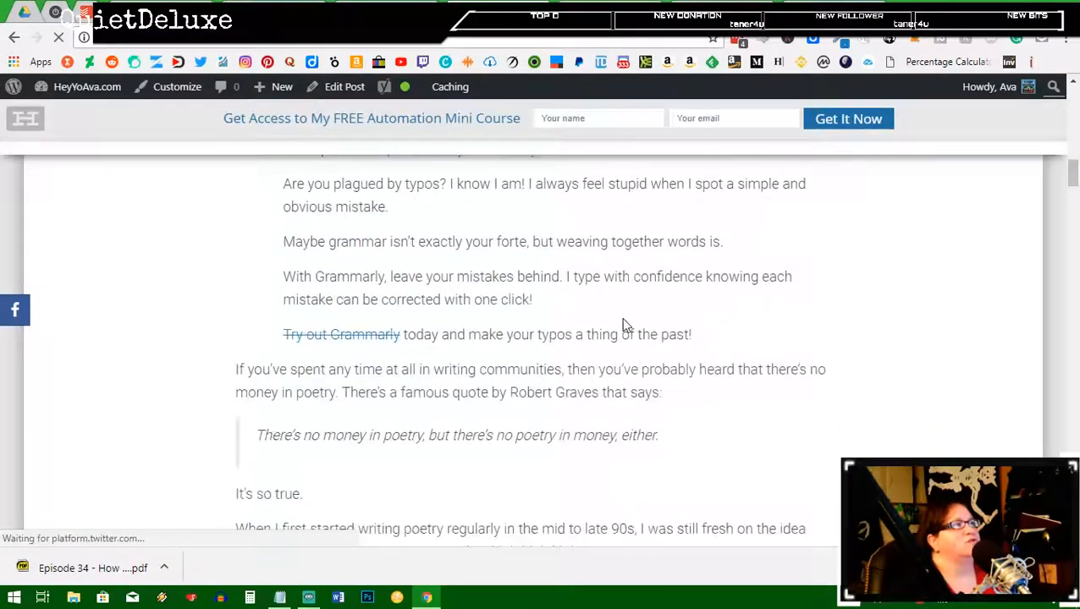
scroll(623, 319, "up", 3)
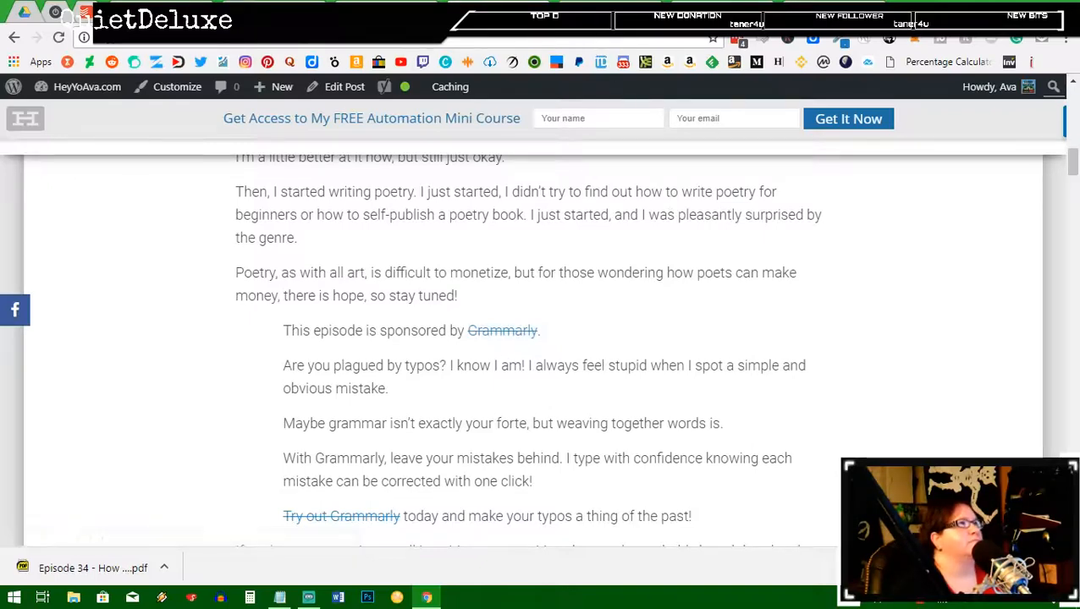
left_click(583, 12)
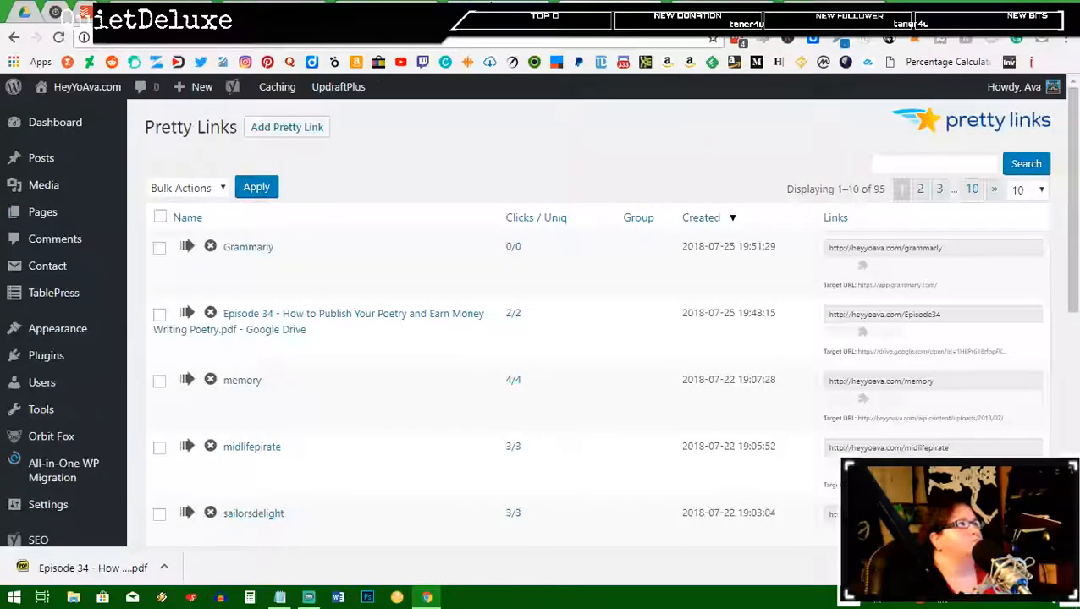
left_click(524, 12)
scroll(660, 307, "down", 3)
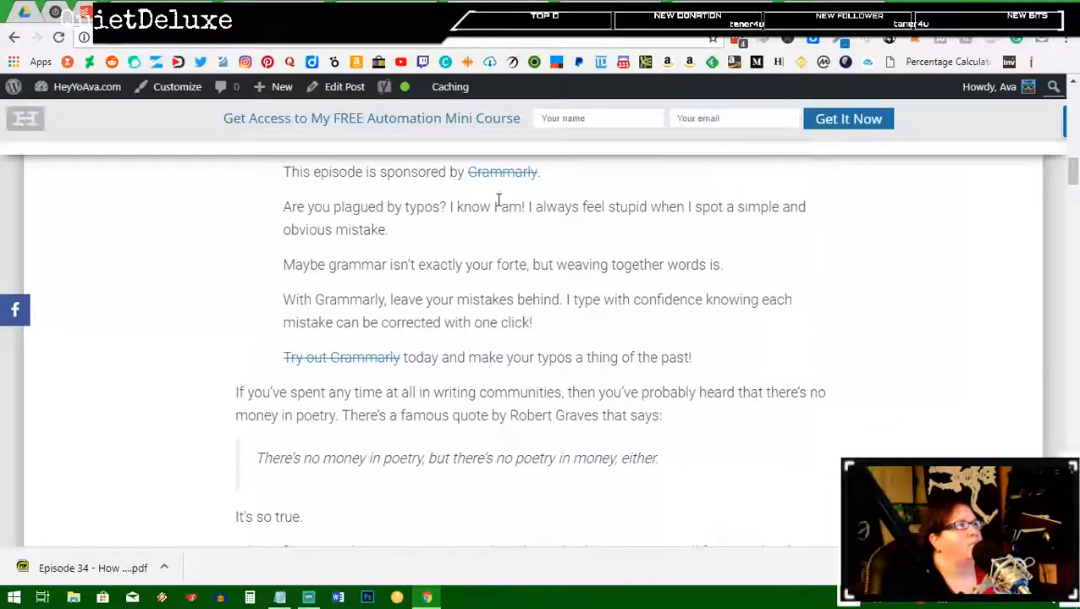
left_click(499, 174)
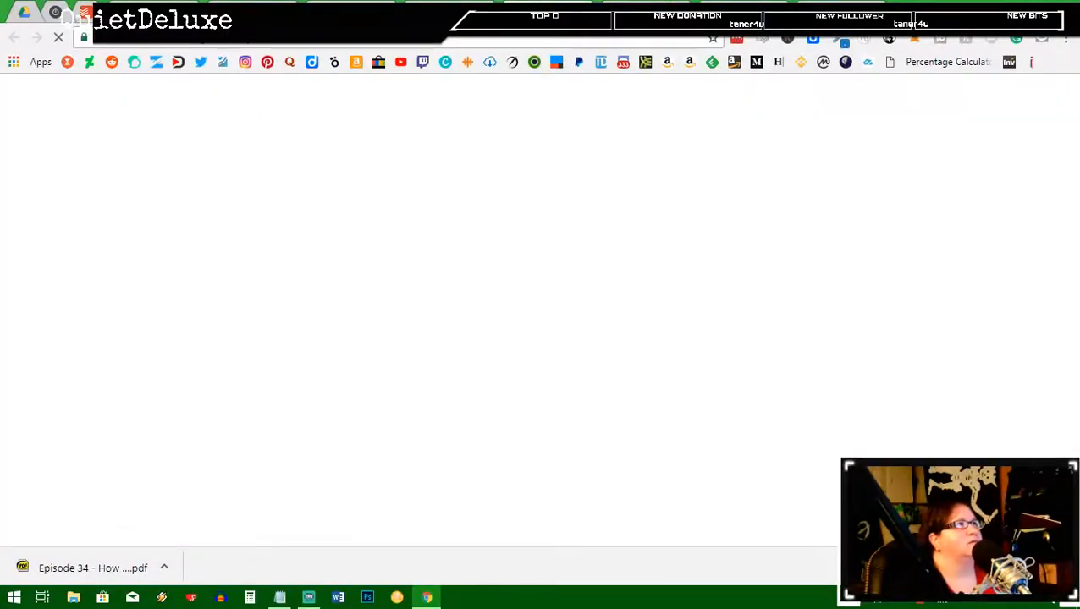
left_click(883, 11)
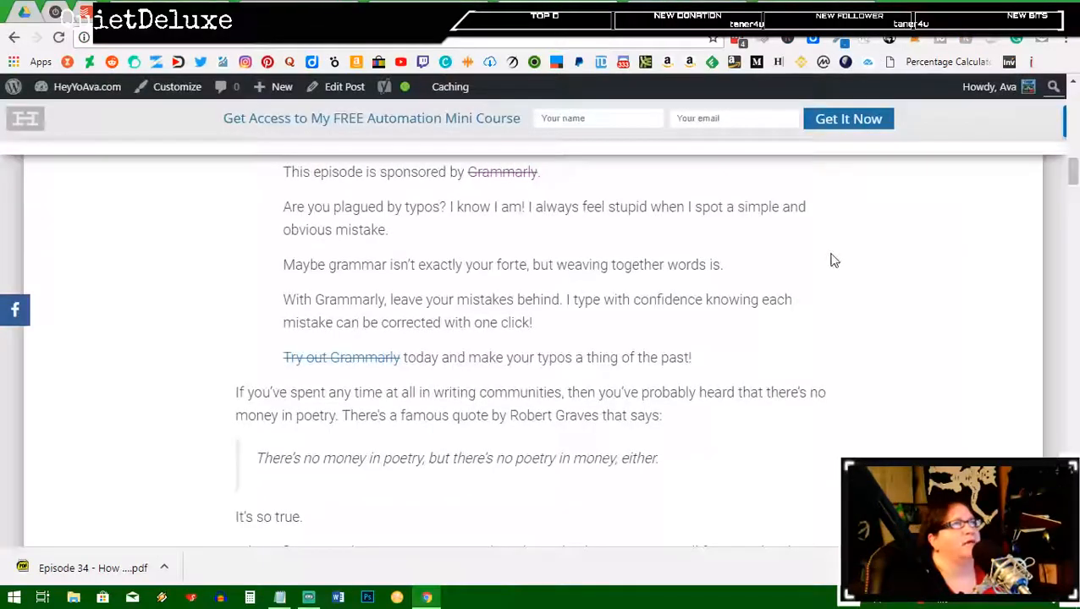
scroll(689, 358, "down", 3)
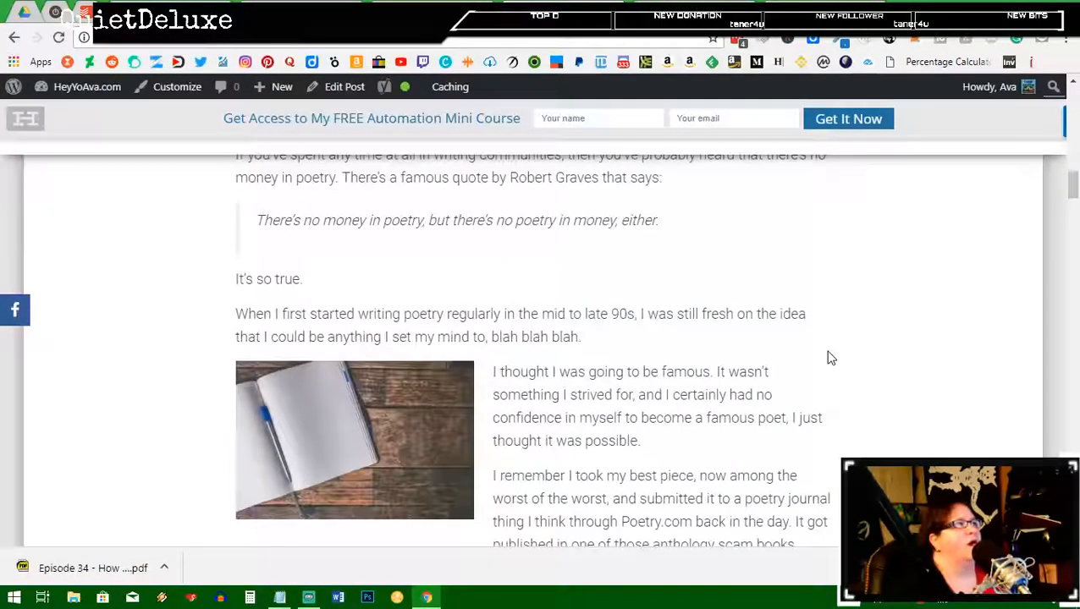
scroll(829, 358, "down", 10)
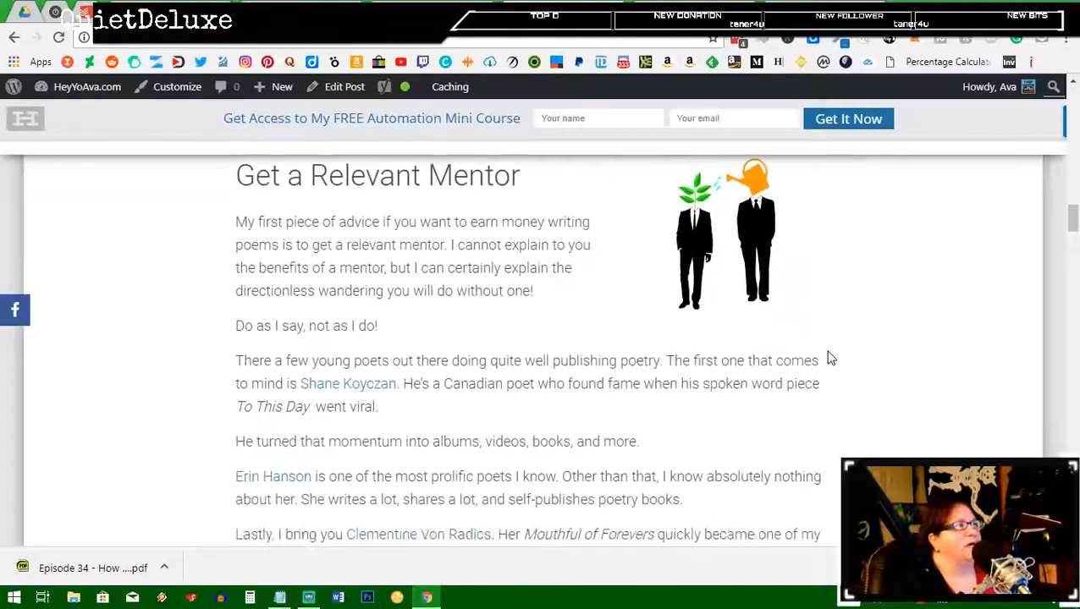
scroll(829, 358, "down", 1)
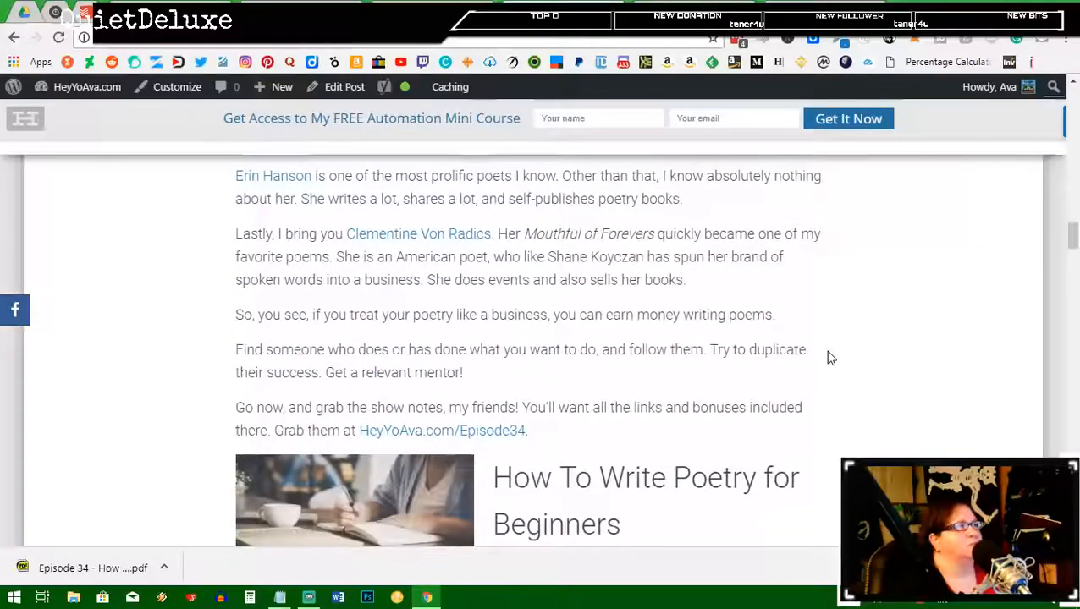
scroll(830, 358, "down", 10)
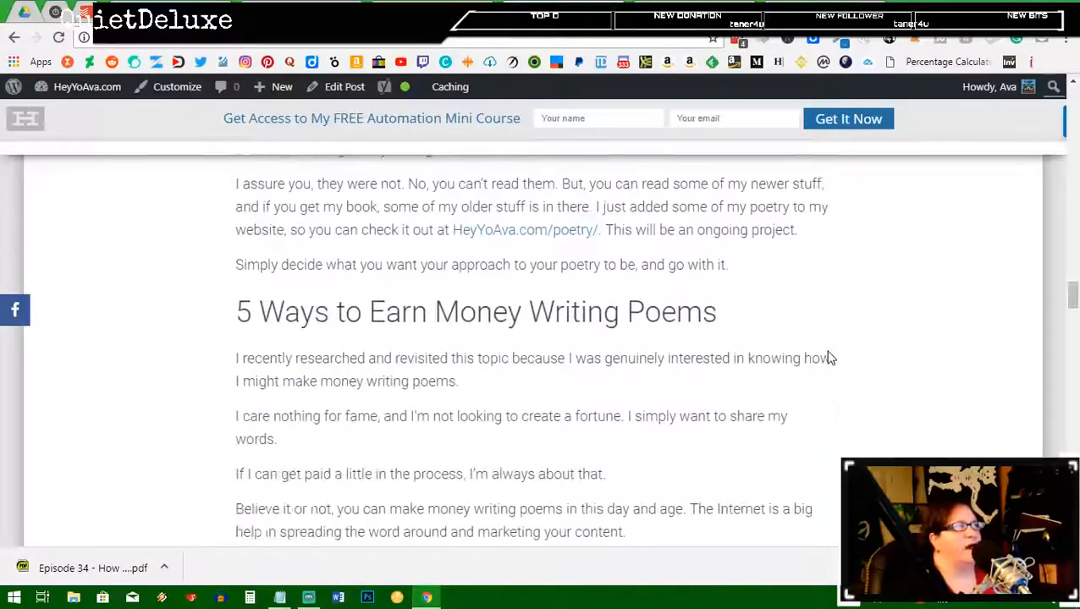
scroll(829, 358, "down", 9)
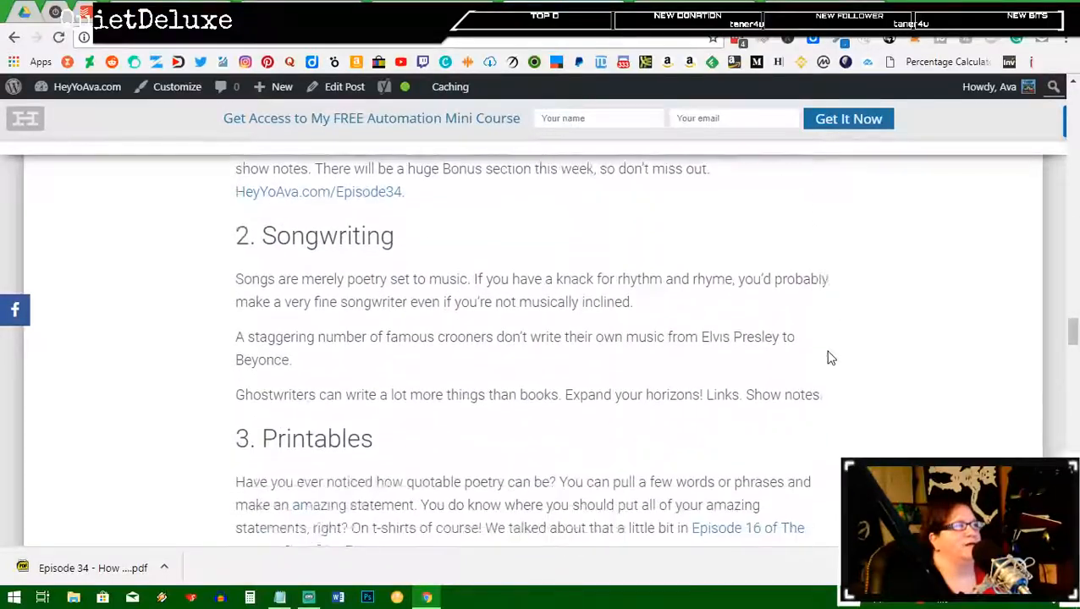
scroll(829, 358, "down", 9)
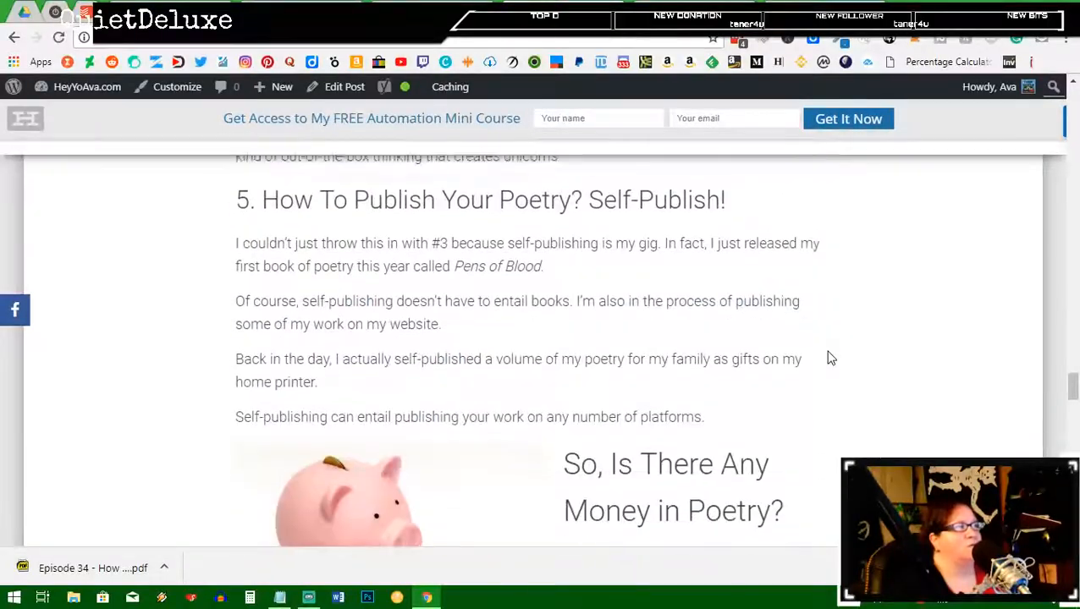
scroll(829, 358, "down", 10)
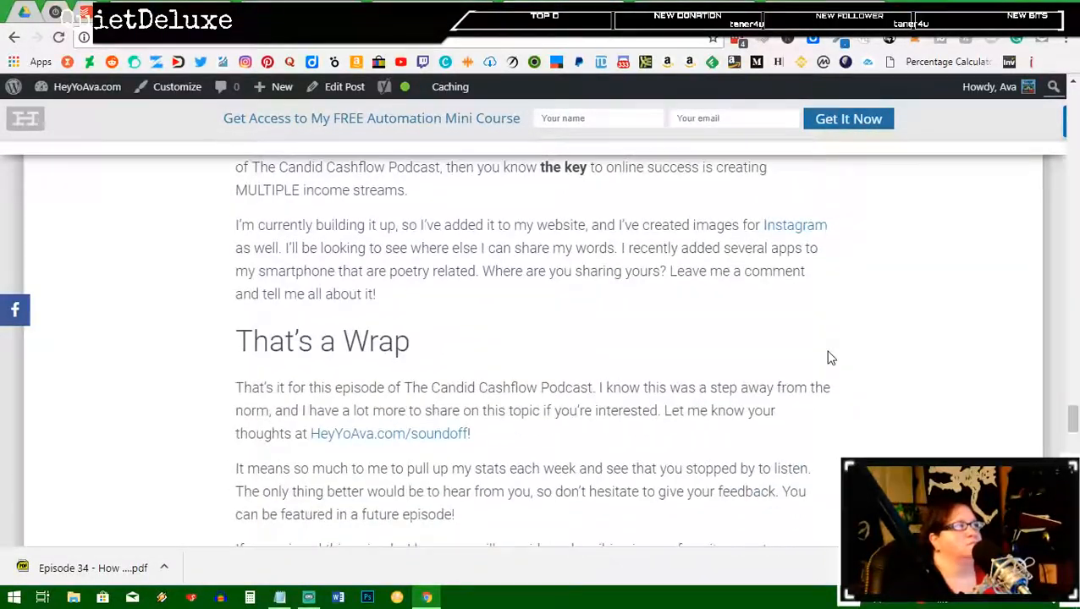
scroll(829, 358, "down", 6)
scroll(829, 358, "down", 2)
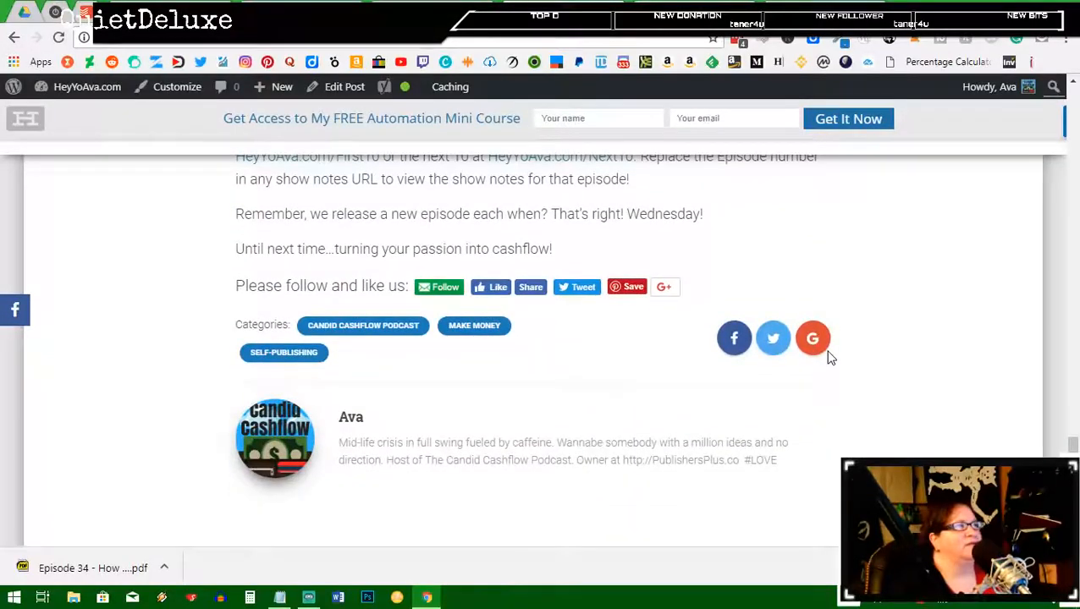
scroll(830, 358, "down", 4)
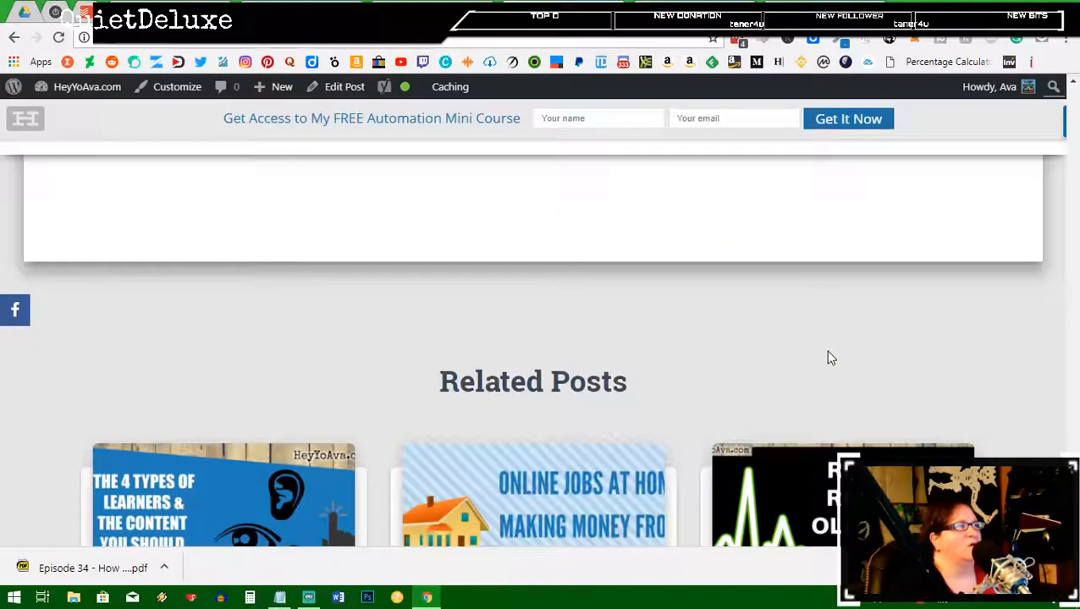
key("Home")
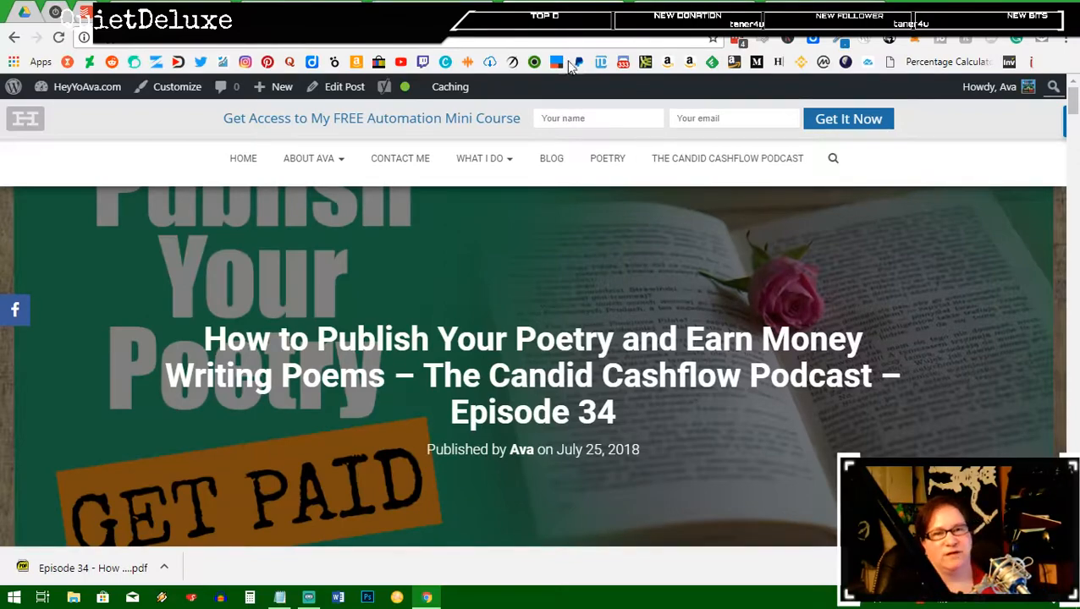
Step: Bring the live-streaming app's window to the front from the taskbar
left_click(302, 598)
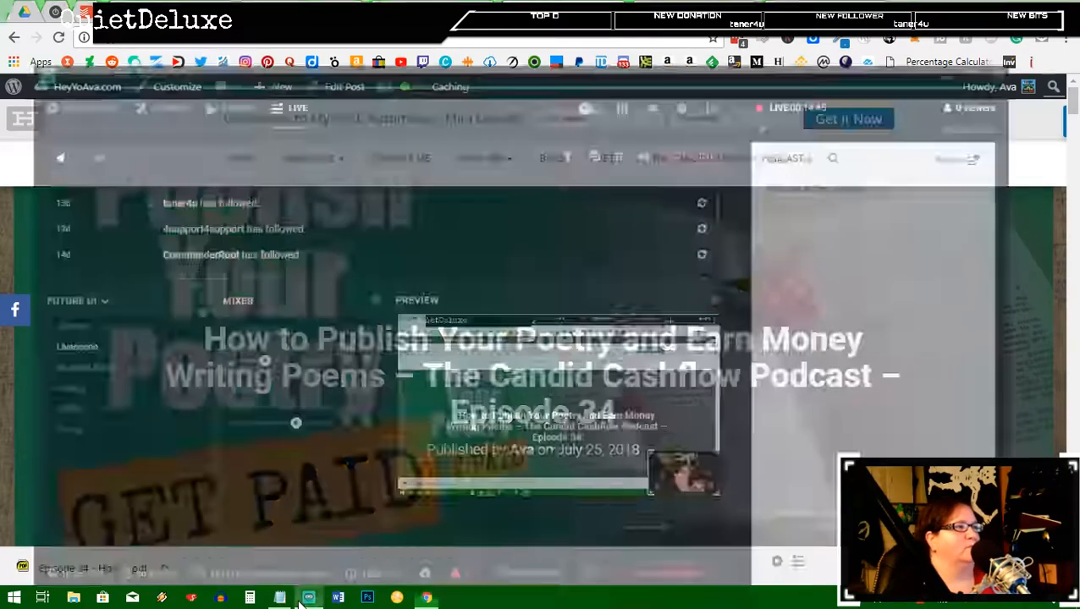